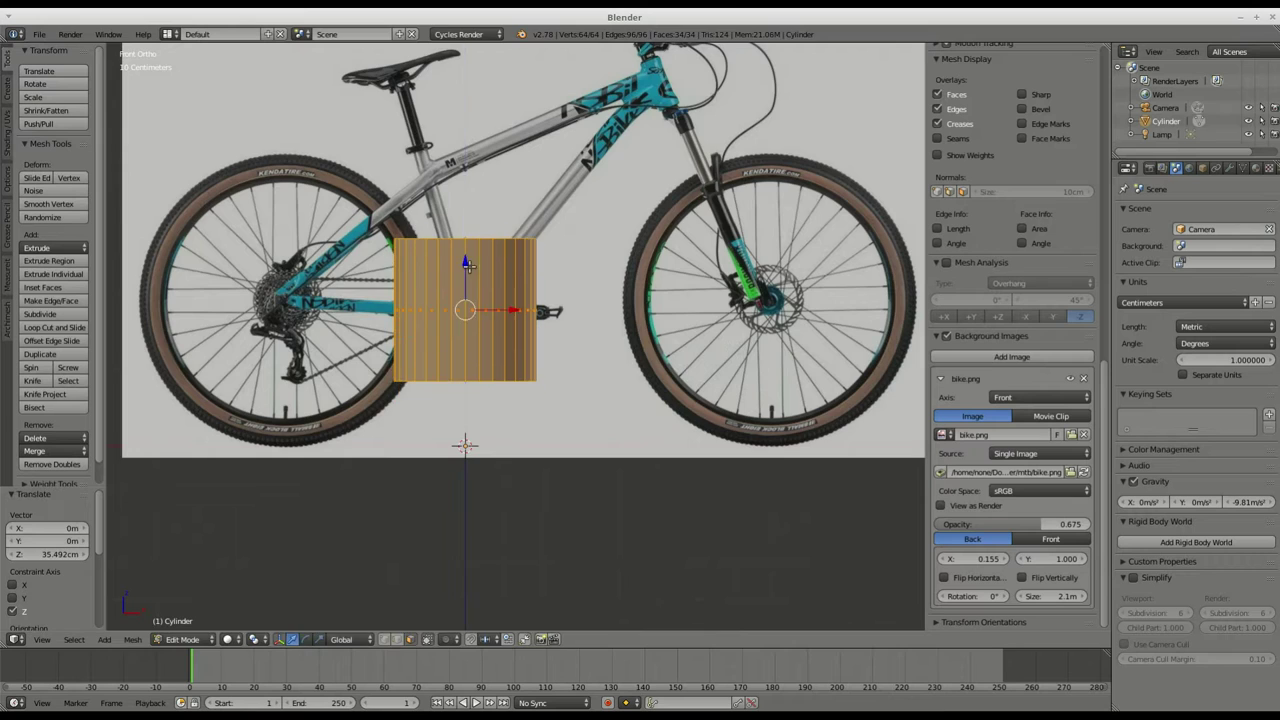
- Switch the viewport to wireframe shading and scale the cylinder by about 0.235 and 0.876 to sit within the chainring
{"action": "left_click", "coordinate": [233, 639]}
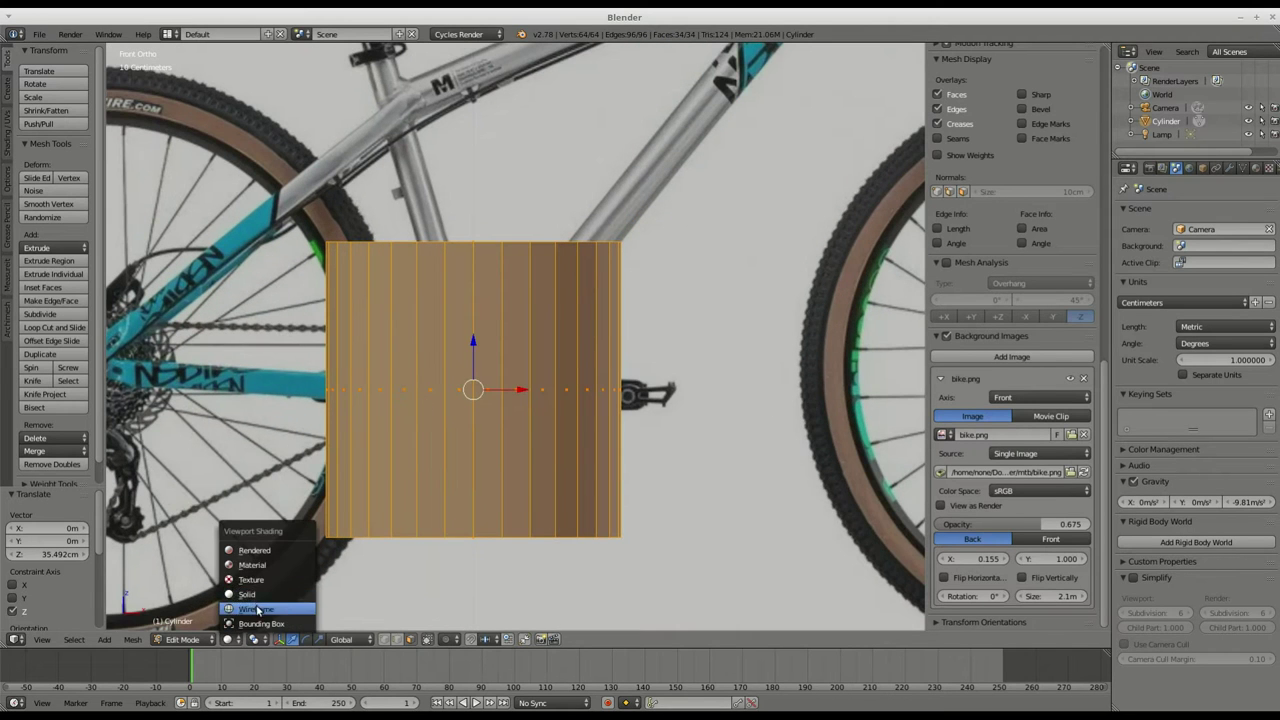
{"action": "left_click", "coordinate": [259, 609]}
{"action": "key", "text": "s"}
{"action": "left_click", "coordinate": [549, 384]}
{"action": "scroll", "coordinate": [525, 385], "scroll_direction": "up", "scroll_amount": 7}
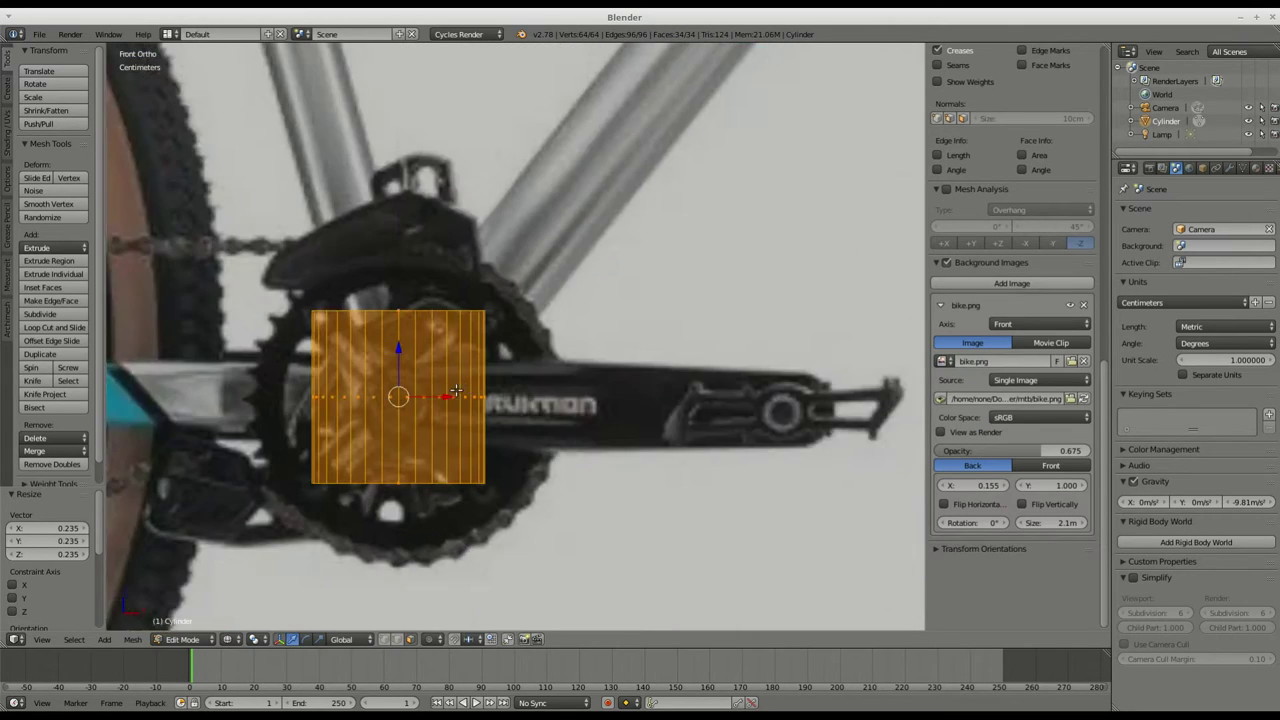
{"action": "key", "text": "s"}
{"action": "left_click", "coordinate": [601, 302]}
{"action": "scroll", "coordinate": [585, 340], "scroll_direction": "down", "scroll_amount": 8}
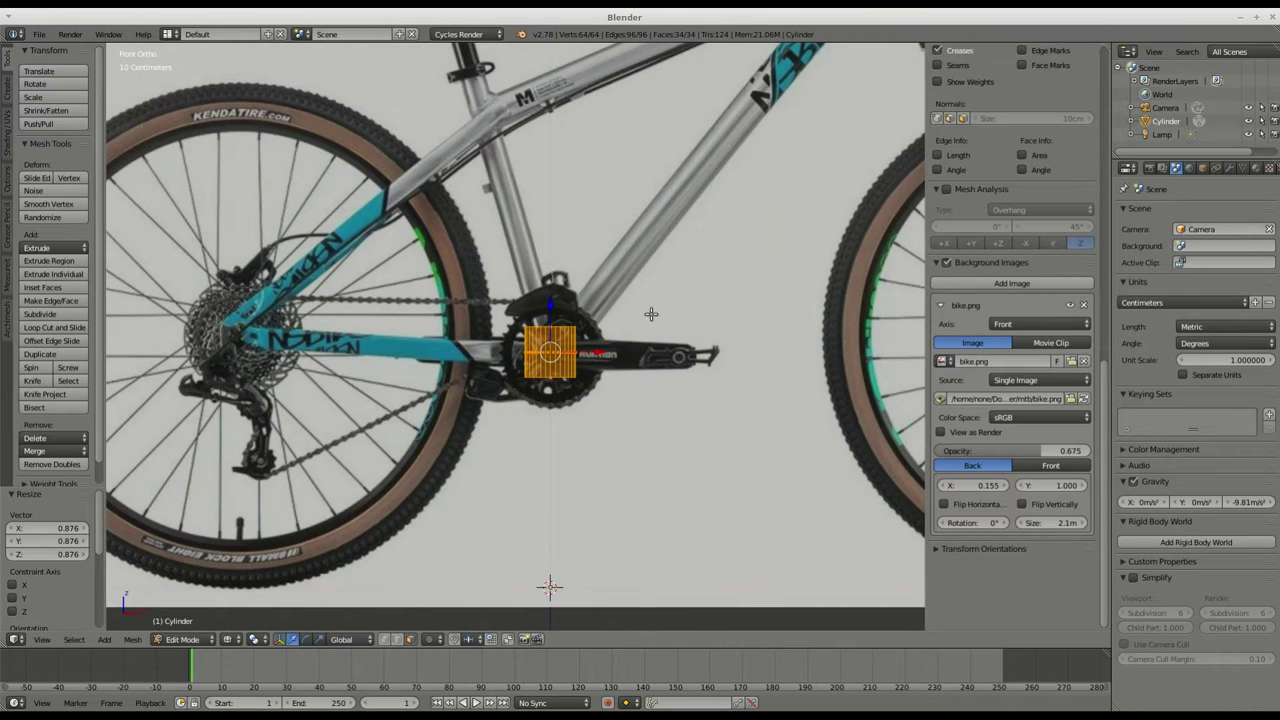
- Rotate the cylinder about 42.75° around the Y axis to follow the down tube's slope
{"action": "key", "text": "r"}
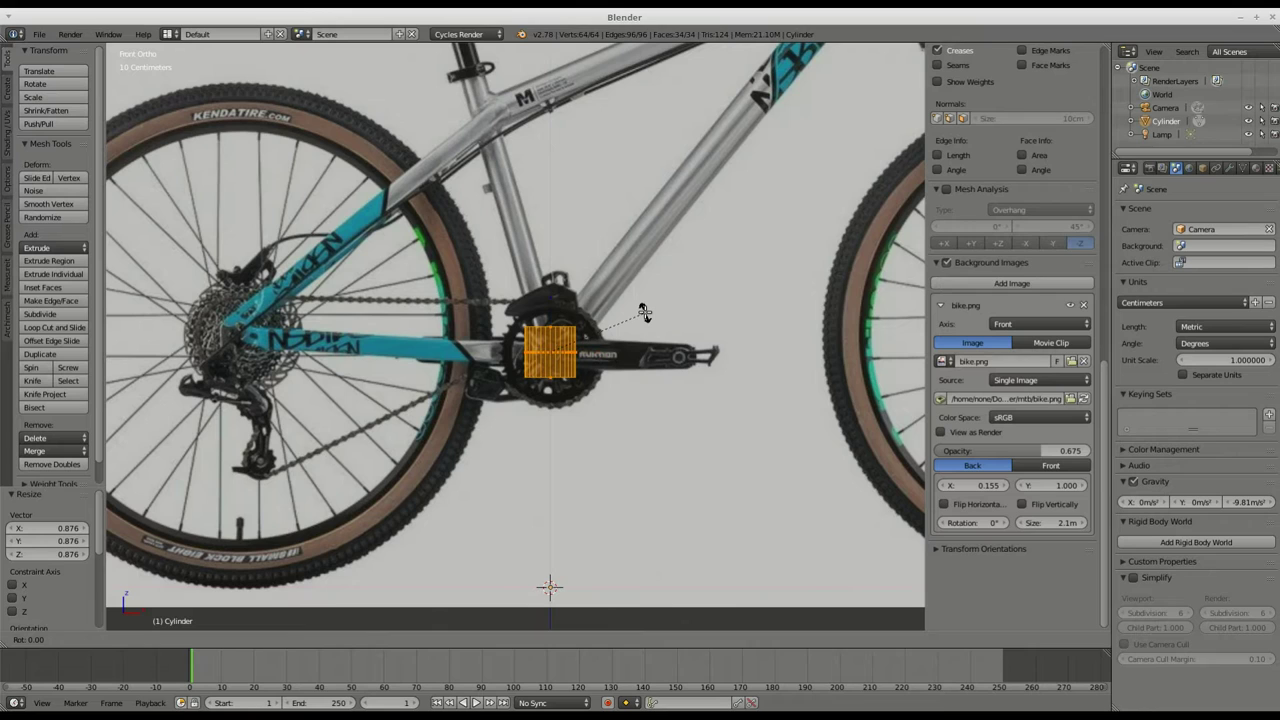
{"action": "key", "text": "Escape"}
{"action": "key", "text": "r"}
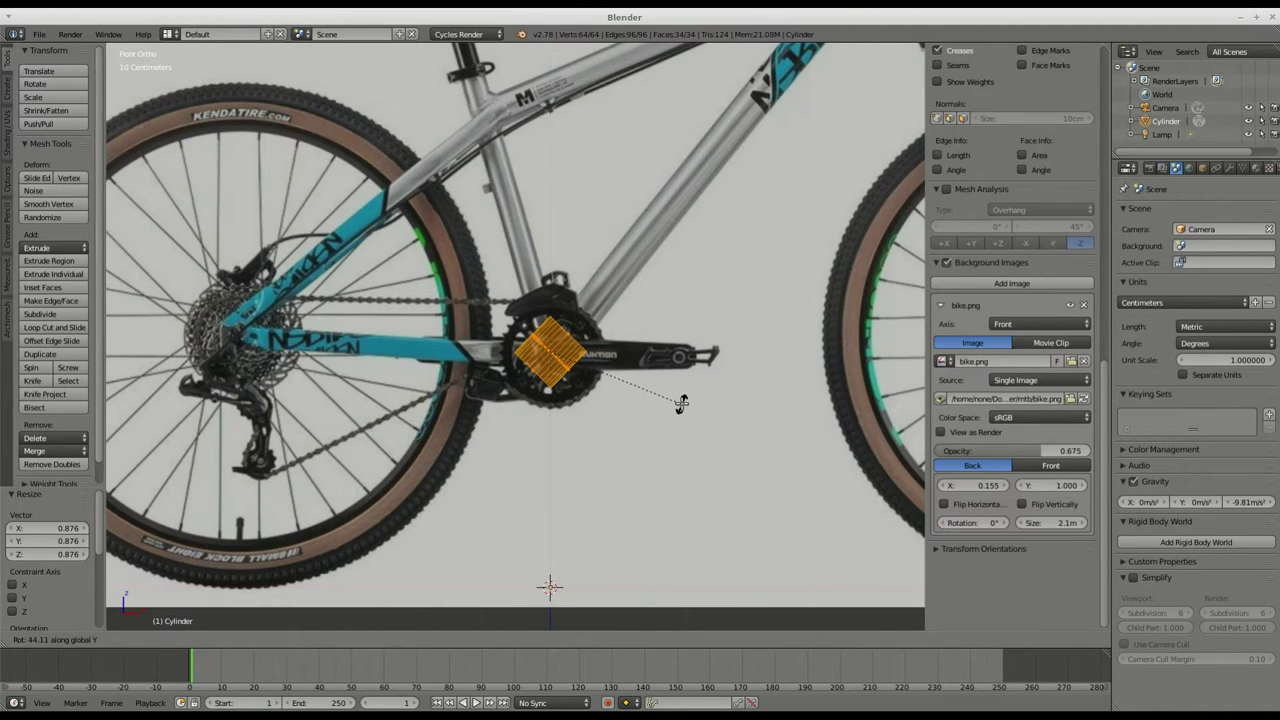
{"action": "left_click", "coordinate": [681, 402]}
- Extrude the cylinder's upper end cap about 21.3 cm along the down tube
{"action": "middle_click_drag", "start_coordinate": [567, 338], "coordinate": [534, 360]}
{"action": "scroll", "coordinate": [383, 496], "scroll_direction": "up", "scroll_amount": 4}
{"action": "right_click", "coordinate": [408, 409]}
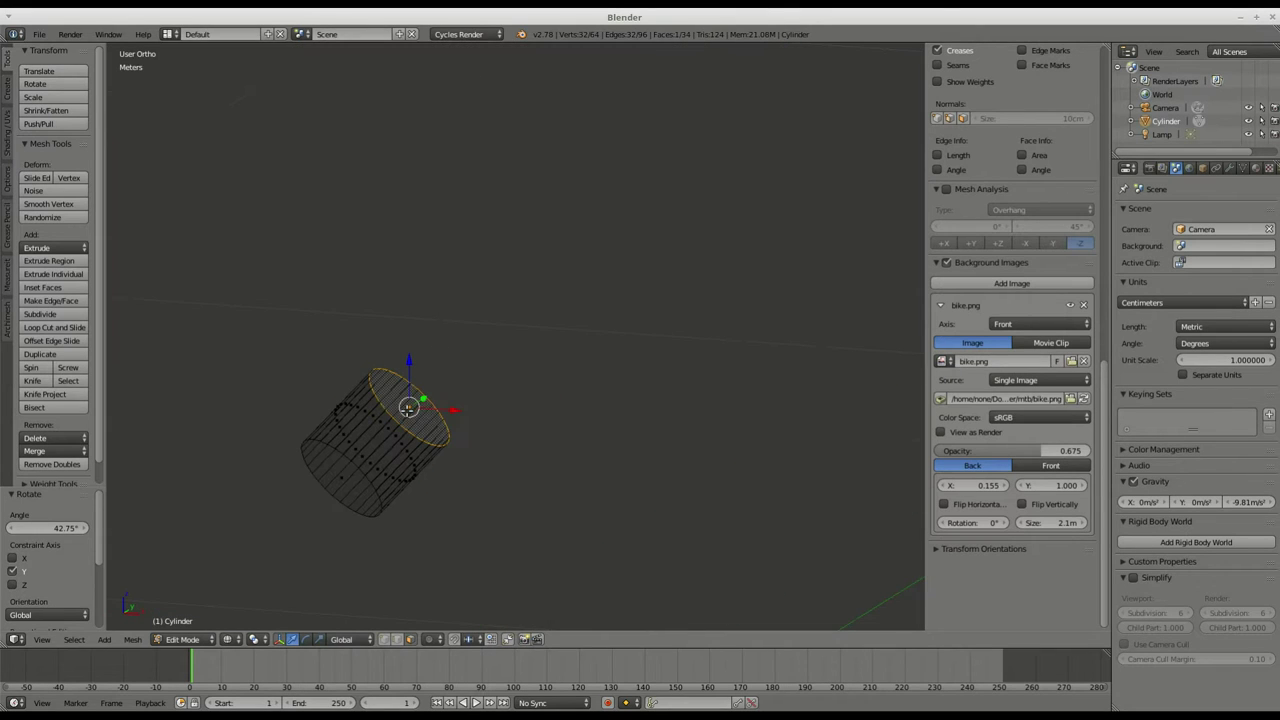
{"action": "key", "text": "KP_1"}
{"action": "scroll", "coordinate": [486, 398], "scroll_direction": "down", "scroll_amount": 4}
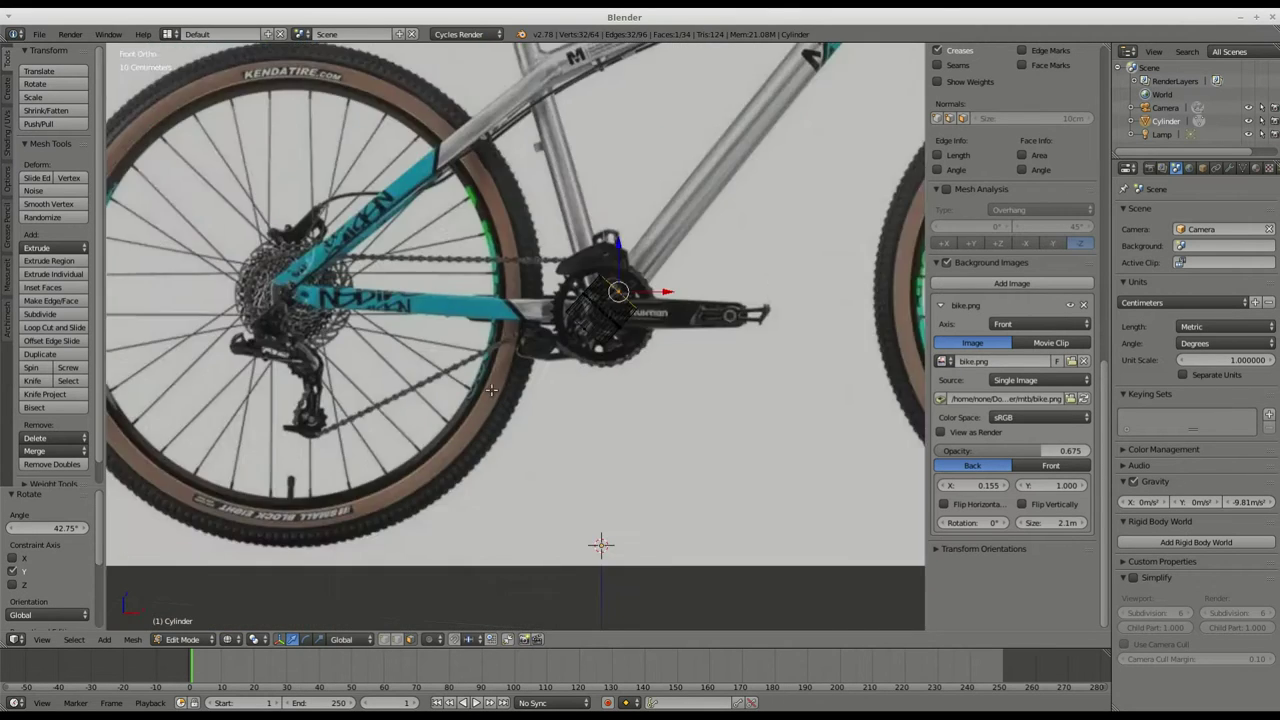
{"action": "middle_click_drag", "start_coordinate": [650, 242], "coordinate": [562, 304], "text": "shift"}
{"action": "scroll", "coordinate": [562, 304], "scroll_direction": "up", "scroll_amount": 4}
{"action": "key", "text": "e"}
{"action": "left_click", "coordinate": [768, 106]}
{"action": "scroll", "coordinate": [567, 281], "scroll_direction": "down", "scroll_amount": 4}
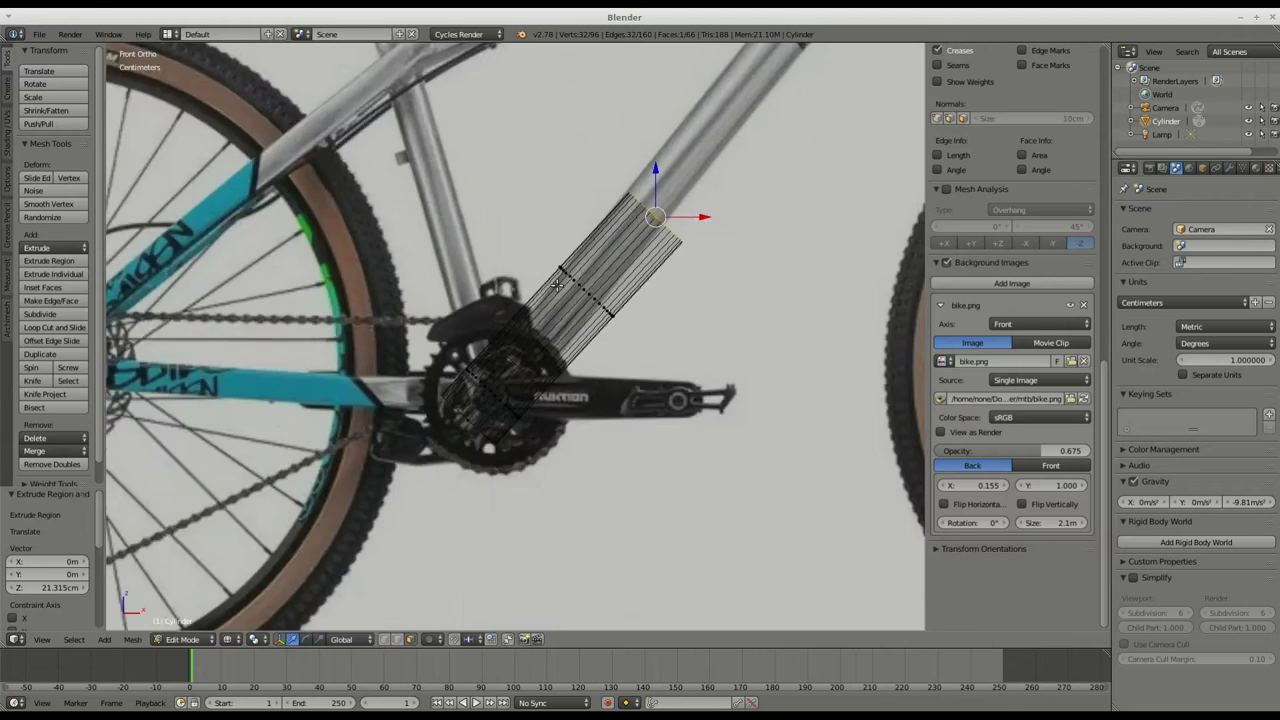
- Select the whole tube, scale it to about 0.739 and rotate it about -5° around Y to match the down tube
{"action": "scroll", "coordinate": [635, 261], "scroll_direction": "up", "scroll_amount": 2}
{"action": "key", "text": "l"}
{"action": "key", "text": "s"}
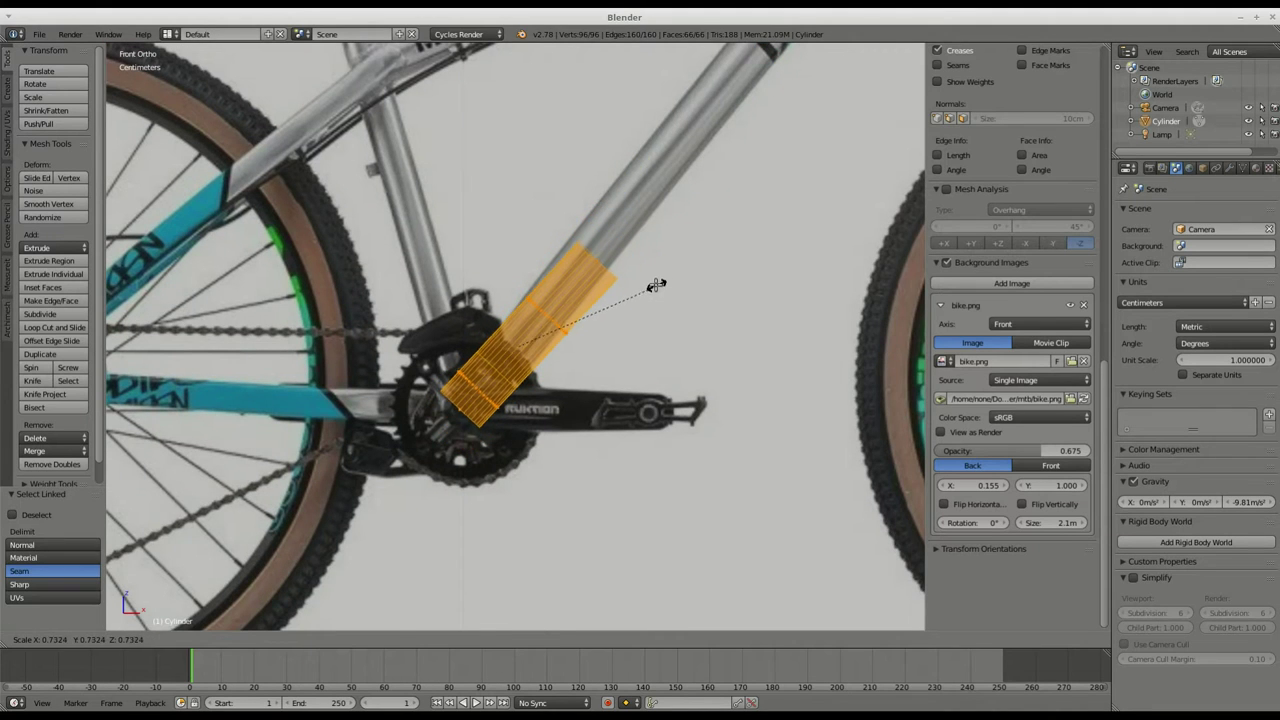
{"action": "left_click", "coordinate": [656, 286]}
{"action": "key", "text": "r"}
{"action": "key", "text": "y"}
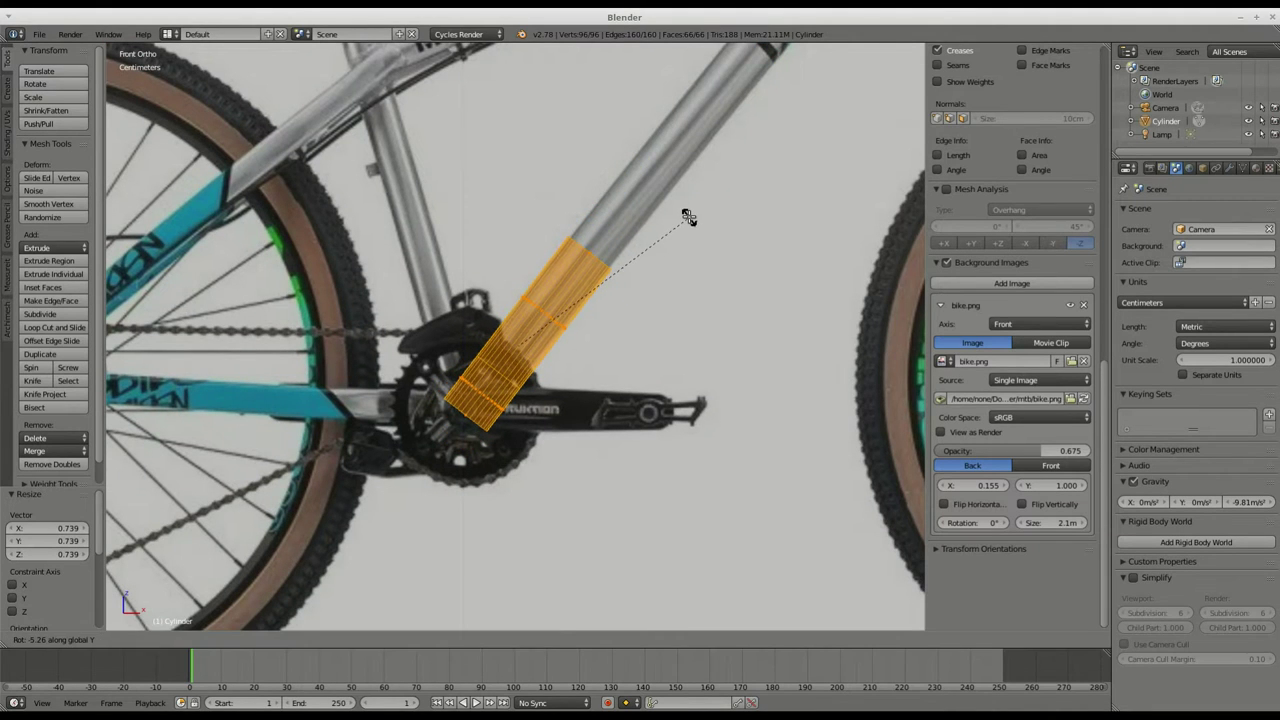
{"action": "left_click", "coordinate": [690, 218]}
- Extrude the tube's upper end further along the down tube into its blue lettered section
{"action": "middle_click_drag", "start_coordinate": [602, 254], "coordinate": [582, 263]}
{"action": "right_click", "coordinate": [474, 301], "text": "alt"}
{"action": "key", "text": "KP_1"}
{"action": "scroll", "coordinate": [519, 291], "scroll_direction": "down", "scroll_amount": 2}
{"action": "key", "text": "e"}
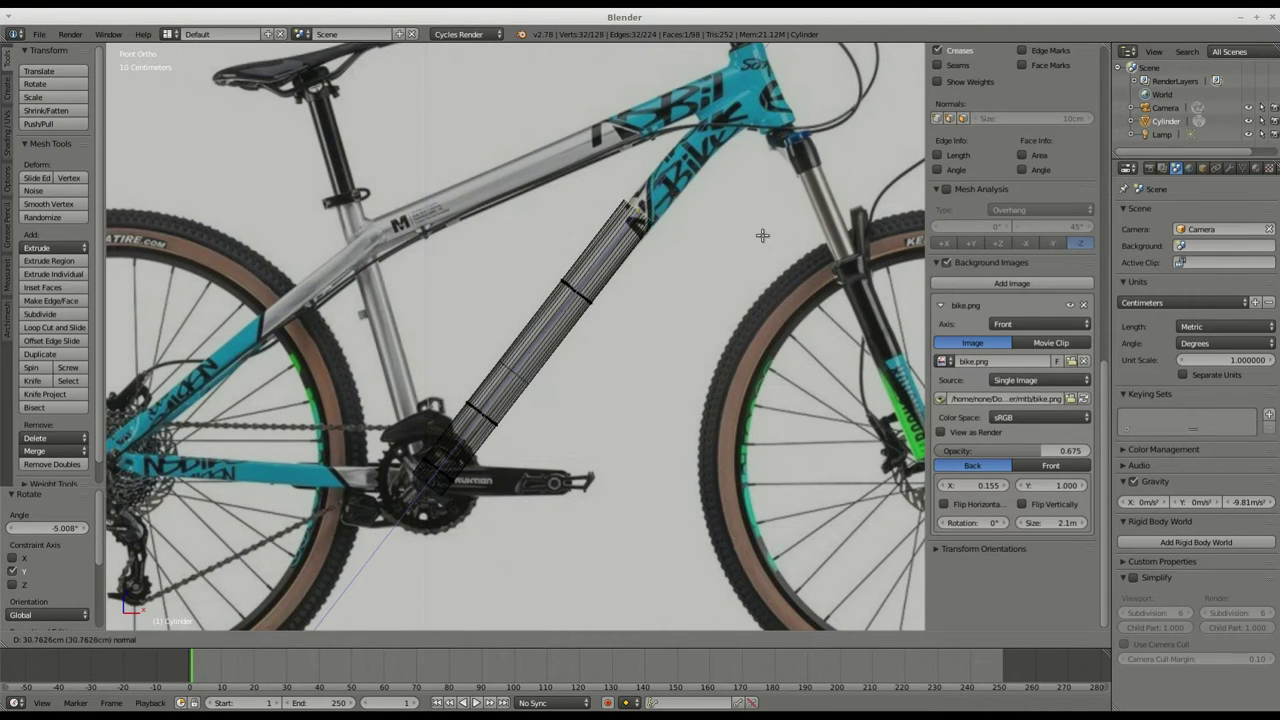
{"action": "left_click", "coordinate": [804, 193]}
- Select the whole down tube mesh and rotate it about 0.65° around the Y axis
{"action": "key", "text": "l"}
{"action": "key", "text": "r"}
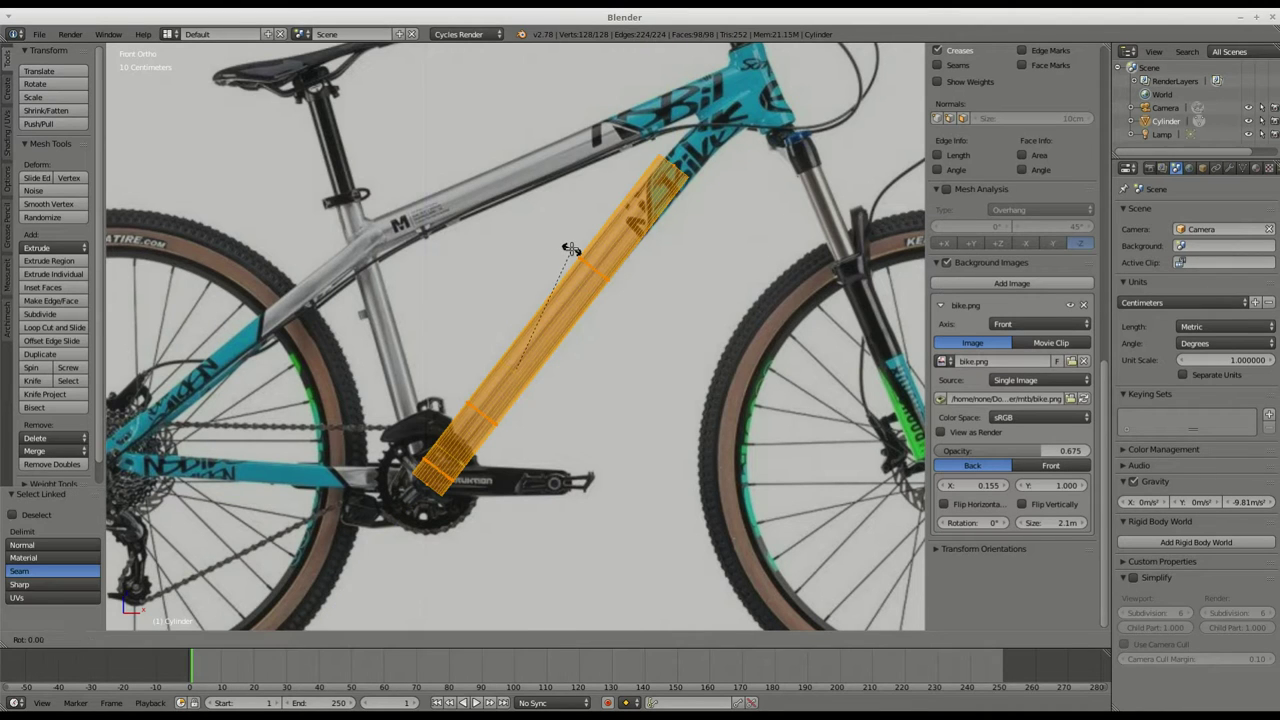
{"action": "left_click", "coordinate": [573, 250]}
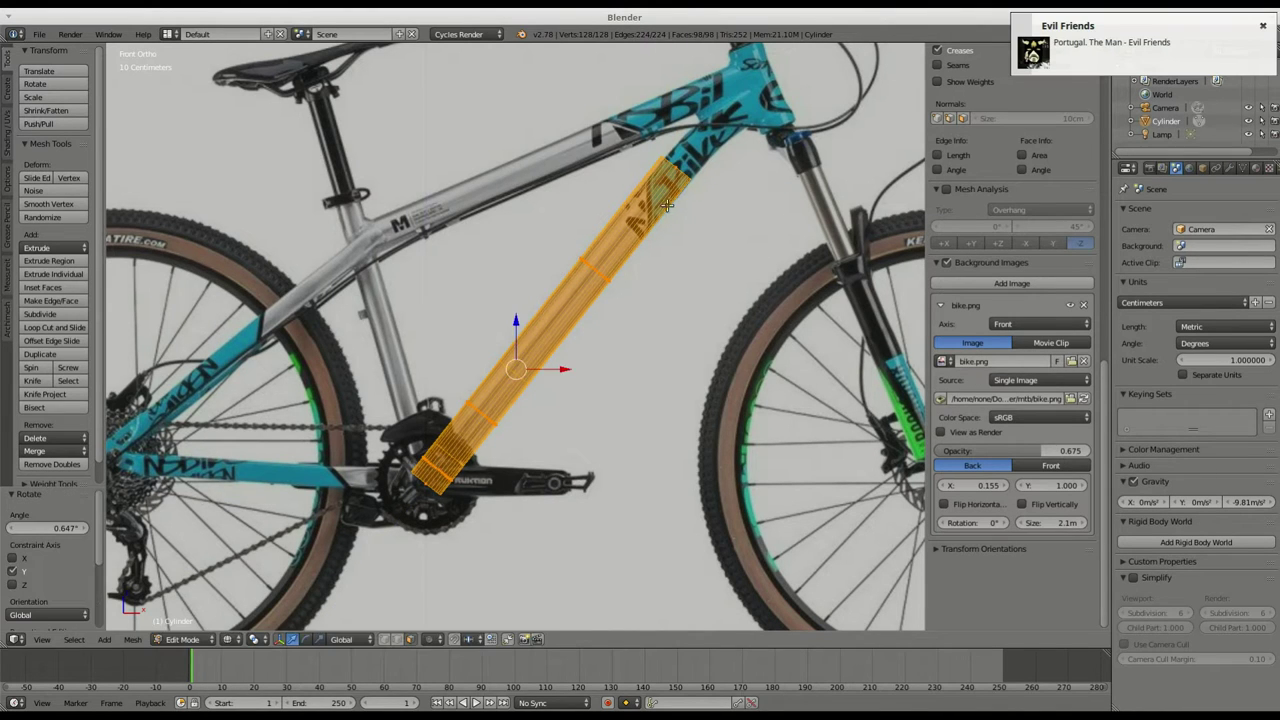
- Rotate the down tube's upper end loop about 10° around Y to follow the bend in the reference
{"action": "scroll", "coordinate": [688, 179], "scroll_direction": "up", "scroll_amount": 2}
{"action": "middle_click_drag", "start_coordinate": [687, 179], "coordinate": [671, 175]}
{"action": "middle_click_drag", "start_coordinate": [671, 175], "coordinate": [560, 266], "text": "shift"}
{"action": "scroll", "coordinate": [525, 280], "scroll_direction": "up", "scroll_amount": 3}
{"action": "right_click", "coordinate": [540, 293], "text": "alt"}
{"action": "key", "text": "KP_1"}
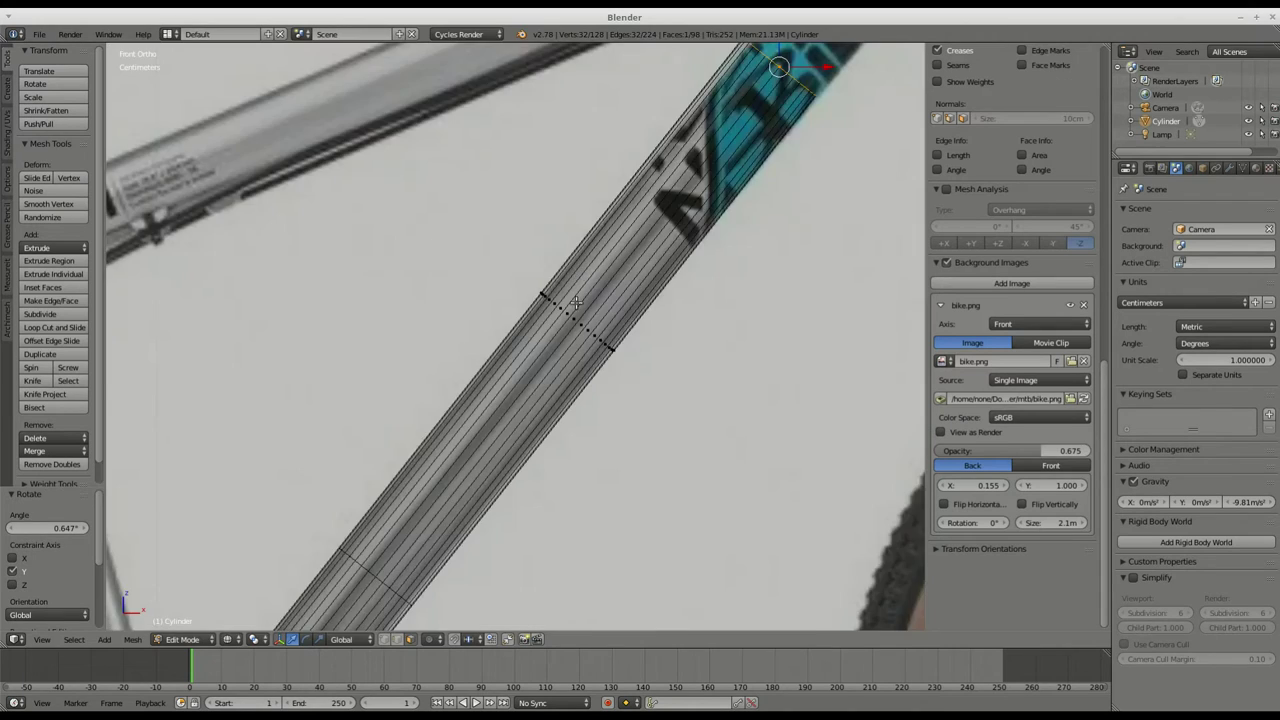
{"action": "scroll", "coordinate": [583, 277], "scroll_direction": "down", "scroll_amount": 2}
{"action": "middle_click_drag", "start_coordinate": [676, 128], "coordinate": [602, 244], "text": "shift"}
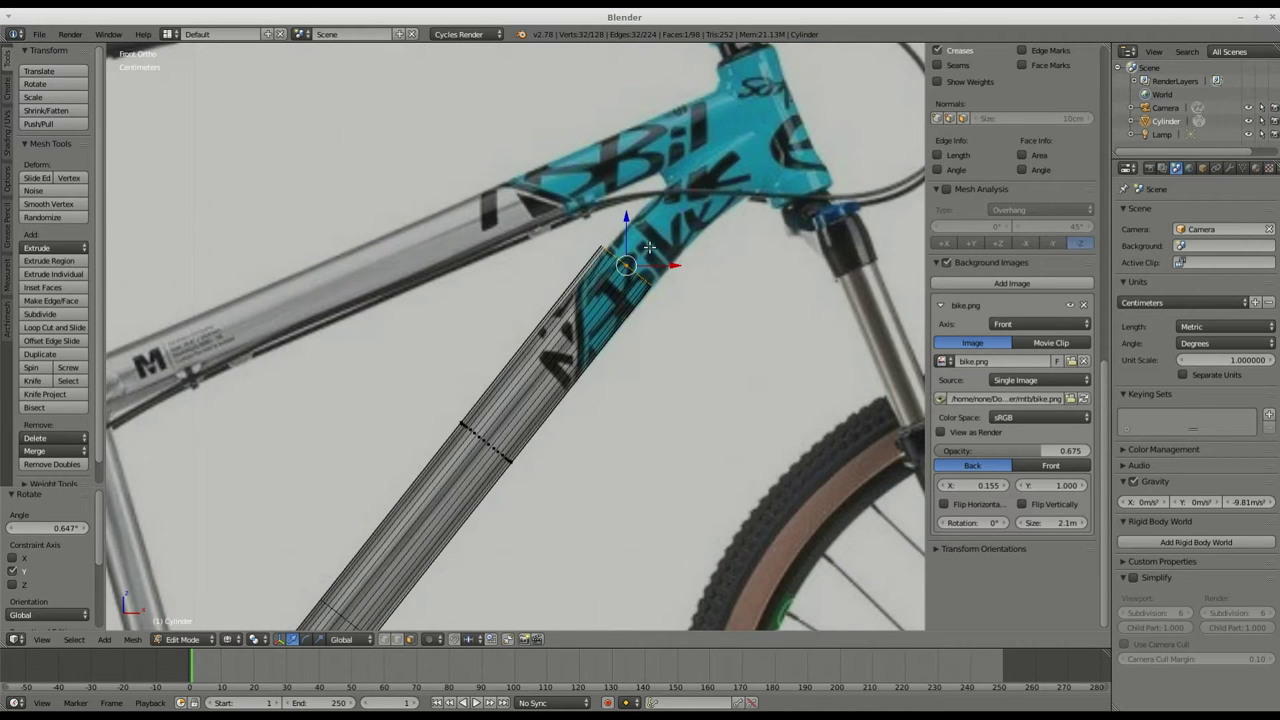
{"action": "key", "text": "r"}
{"action": "key", "text": "y"}
{"action": "left_click", "coordinate": [651, 251]}
- Extrude the tube's bent end up to the head tube, scale the whole mesh by about 0.987 and deselect it
{"action": "key", "text": "e"}
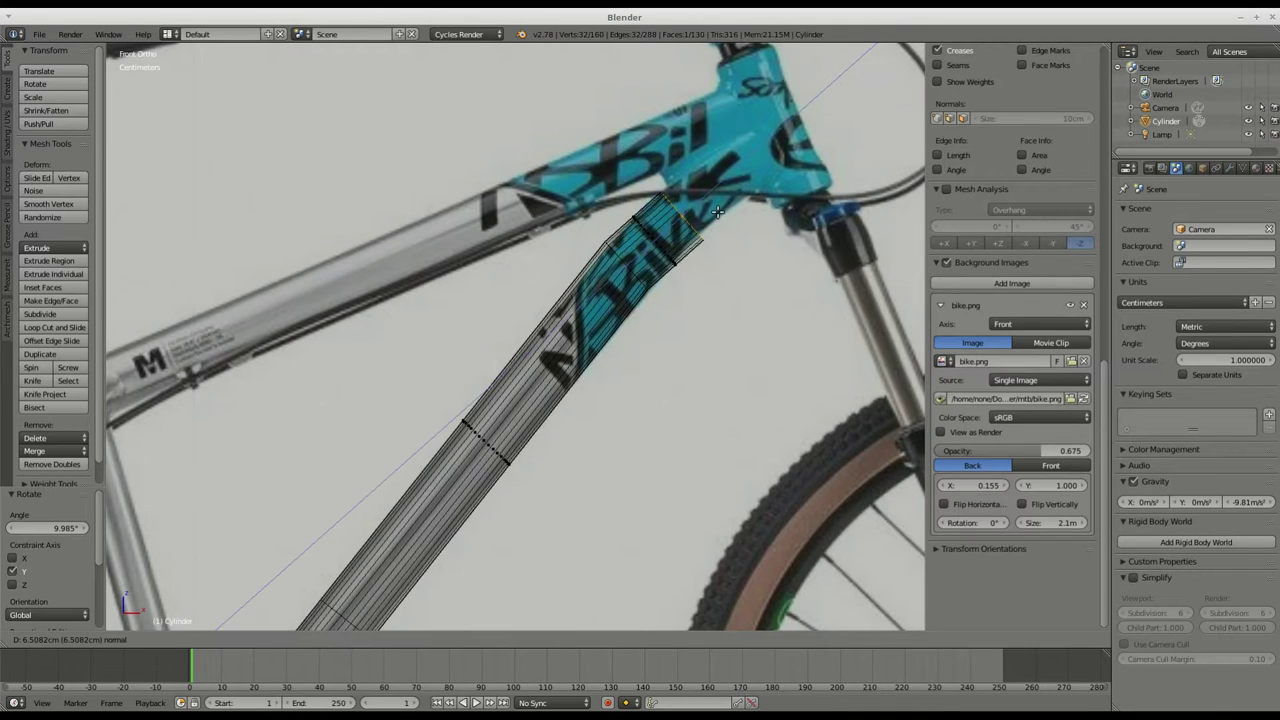
{"action": "left_click", "coordinate": [818, 126]}
{"action": "key", "text": "l"}
{"action": "key", "text": "s"}
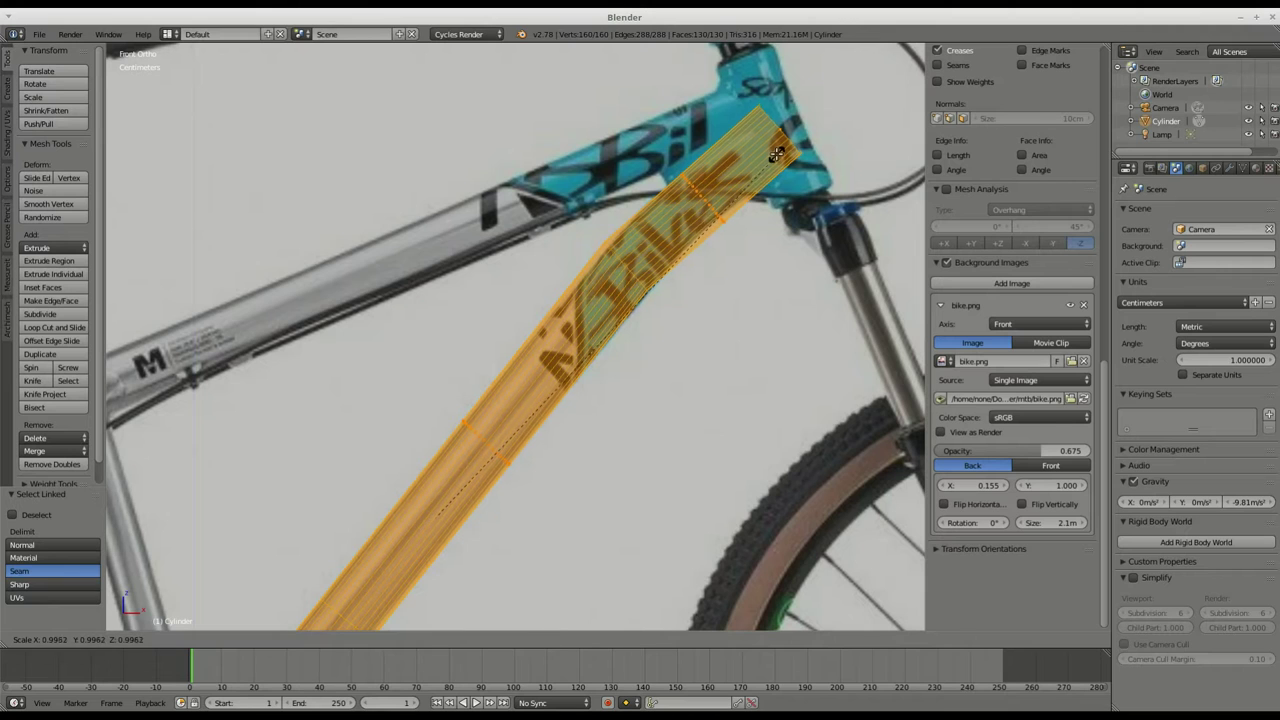
{"action": "left_click", "coordinate": [772, 156]}
{"action": "middle_click_drag", "start_coordinate": [440, 540], "coordinate": [720, 190], "text": "shift"}
{"action": "scroll", "coordinate": [530, 380], "scroll_direction": "down", "scroll_amount": 5}
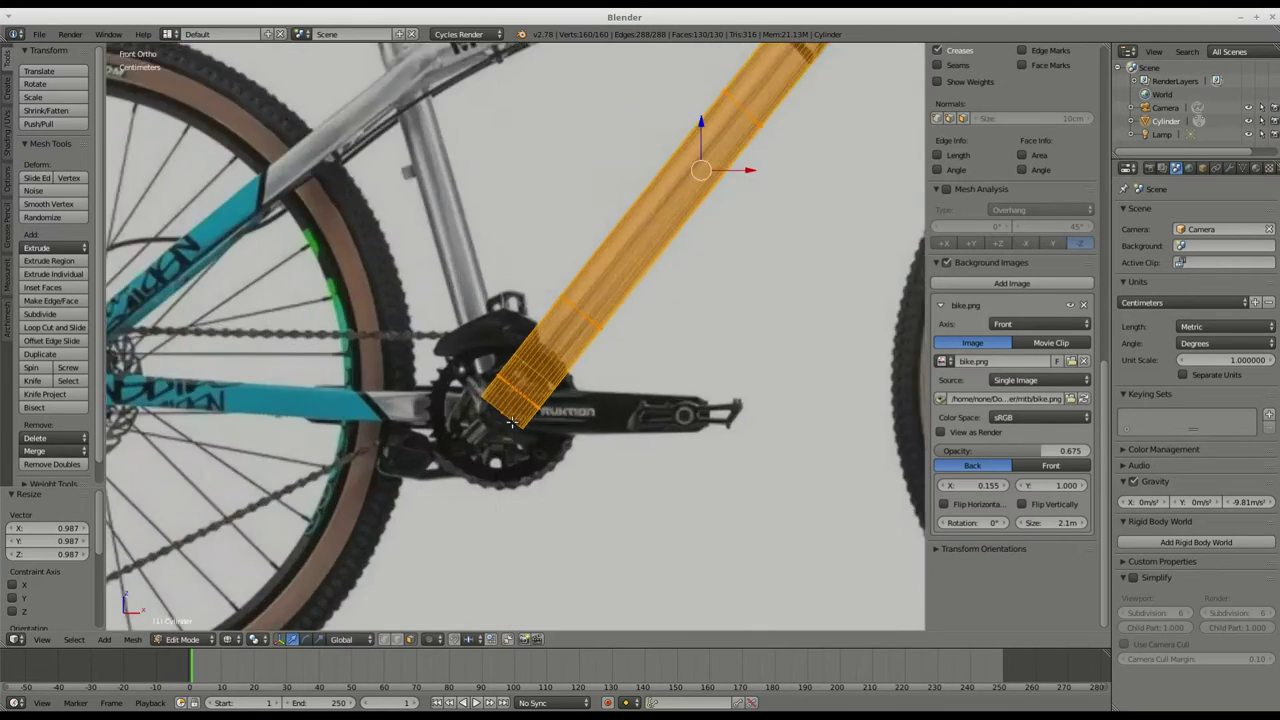
{"action": "key", "text": "a"}
{"action": "scroll", "coordinate": [535, 365], "scroll_direction": "down", "scroll_amount": 1}
{"action": "scroll", "coordinate": [540, 232], "scroll_direction": "up", "scroll_amount": 2}
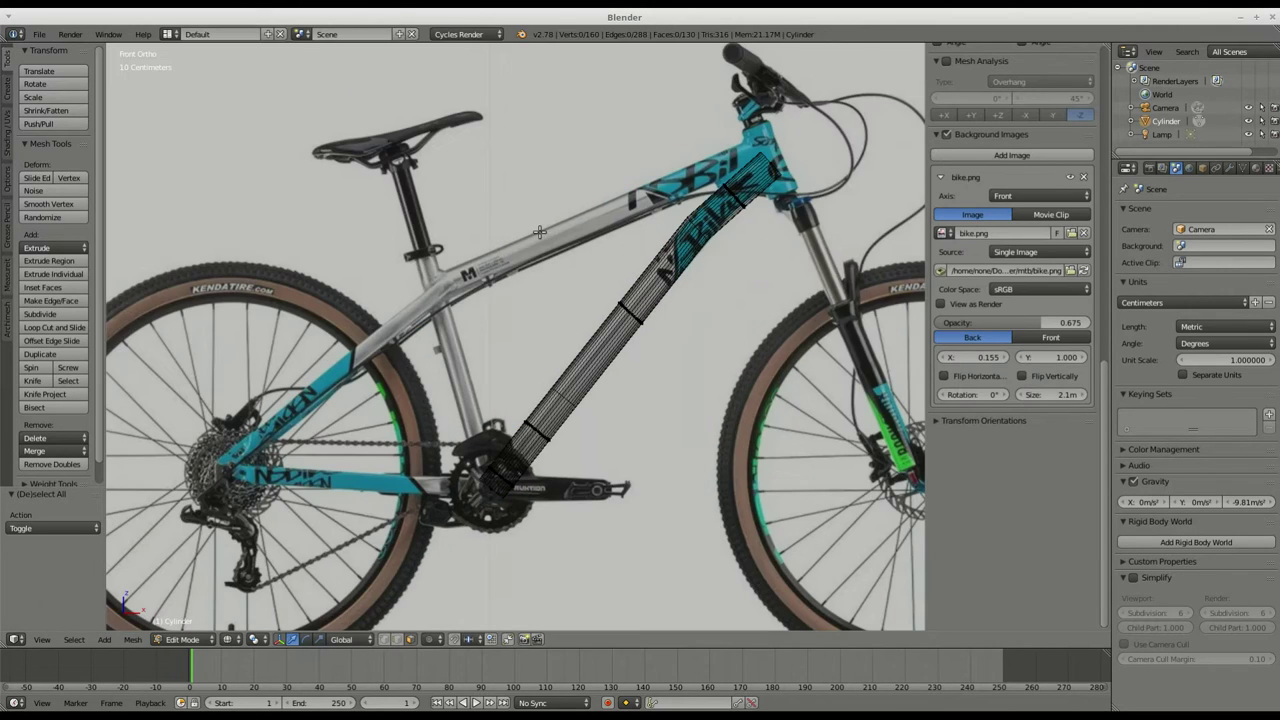
- Add a second cylinder, scale it down and raise it about 74.5 cm along Z to the top tube
{"action": "key", "text": "shift+a"}
{"action": "left_click", "coordinate": [537, 300]}
{"action": "scroll", "coordinate": [537, 298], "scroll_direction": "down", "scroll_amount": 5}
{"action": "scroll", "coordinate": [655, 253], "scroll_direction": "down", "scroll_amount": 2}
{"action": "key", "text": "s"}
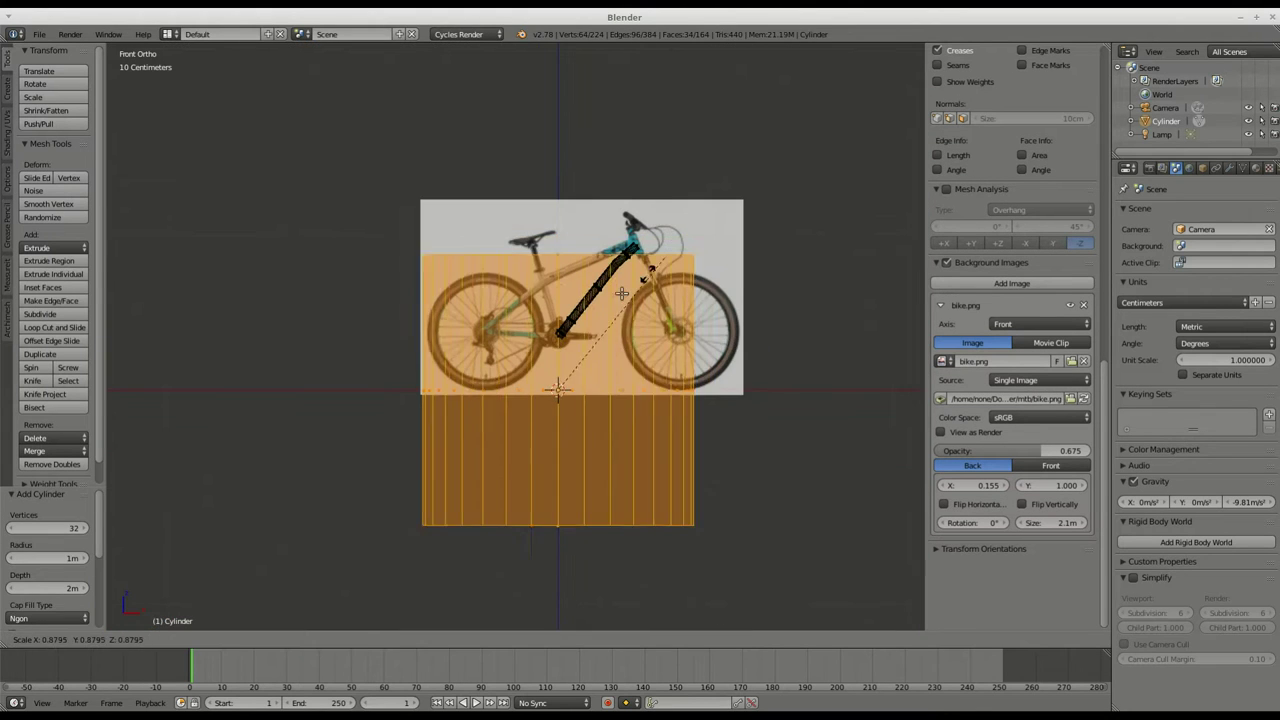
{"action": "left_click", "coordinate": [562, 359]}
{"action": "scroll", "coordinate": [561, 348], "scroll_direction": "up", "scroll_amount": 4}
{"action": "left_click_drag", "start_coordinate": [553, 390], "coordinate": [562, 285]}
{"action": "left_click", "coordinate": [557, 163]}
{"action": "scroll", "coordinate": [557, 163], "scroll_direction": "up", "scroll_amount": 5}
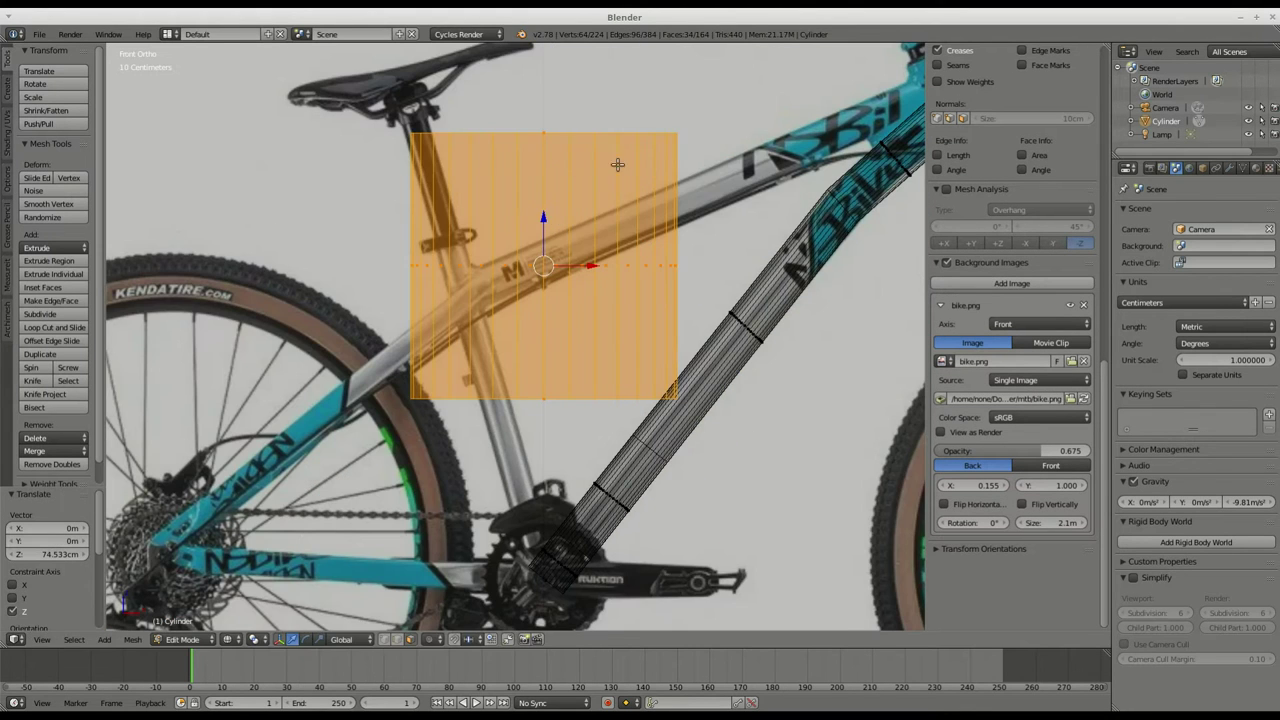
- Center the new cylinder over the top tube and scale it down further, finishing with a factor of about 0.778
{"action": "key", "text": "s"}
{"action": "left_click", "coordinate": [574, 236]}
{"action": "scroll", "coordinate": [568, 226], "scroll_direction": "up", "scroll_amount": 4}
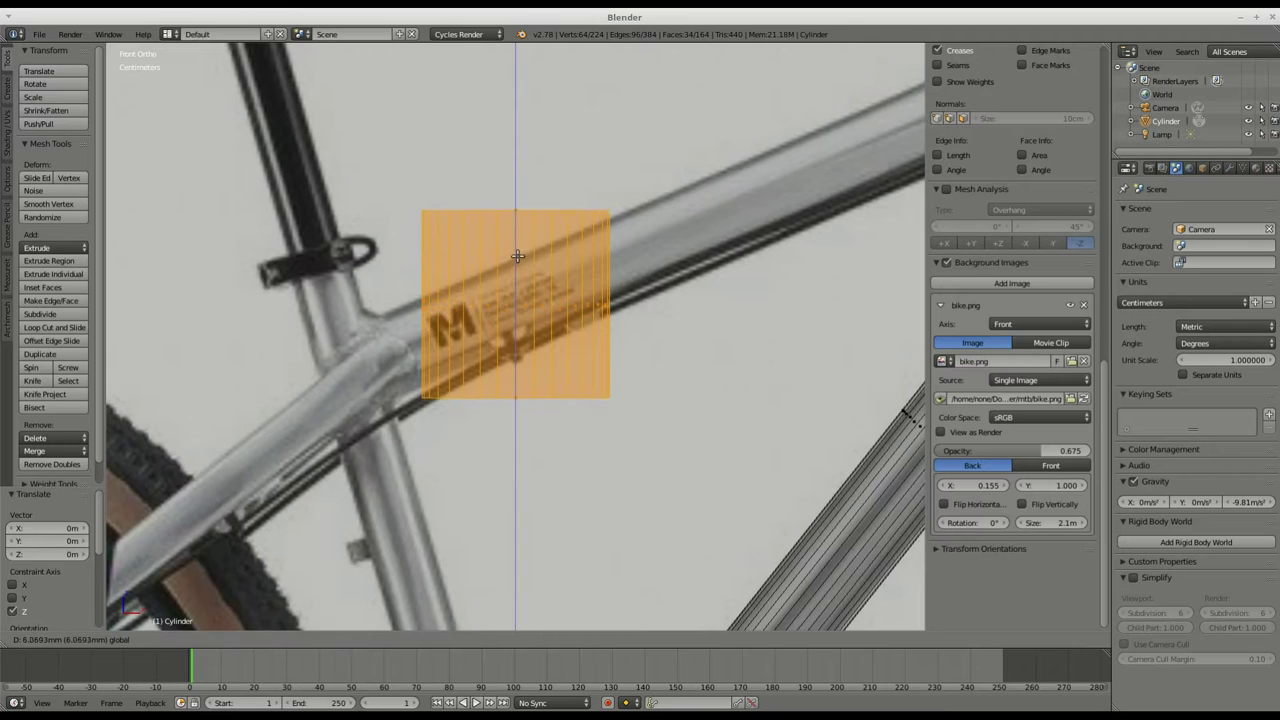
{"action": "key", "text": "s"}
{"action": "left_click", "coordinate": [547, 235]}
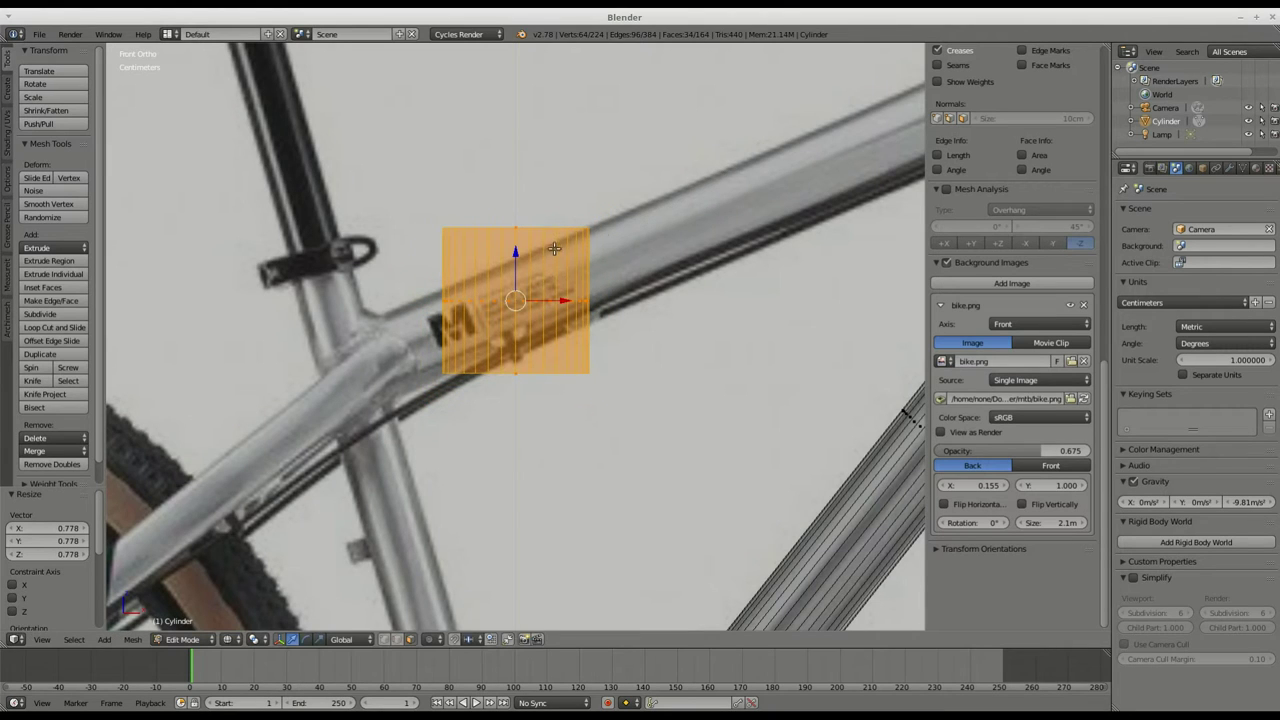
- Rotate the new cylinder about 68.6° around Y and scale it by about 0.547 to match the top tube's thickness
{"action": "key", "text": "r"}
{"action": "key", "text": "y"}
{"action": "left_click", "coordinate": [688, 440]}
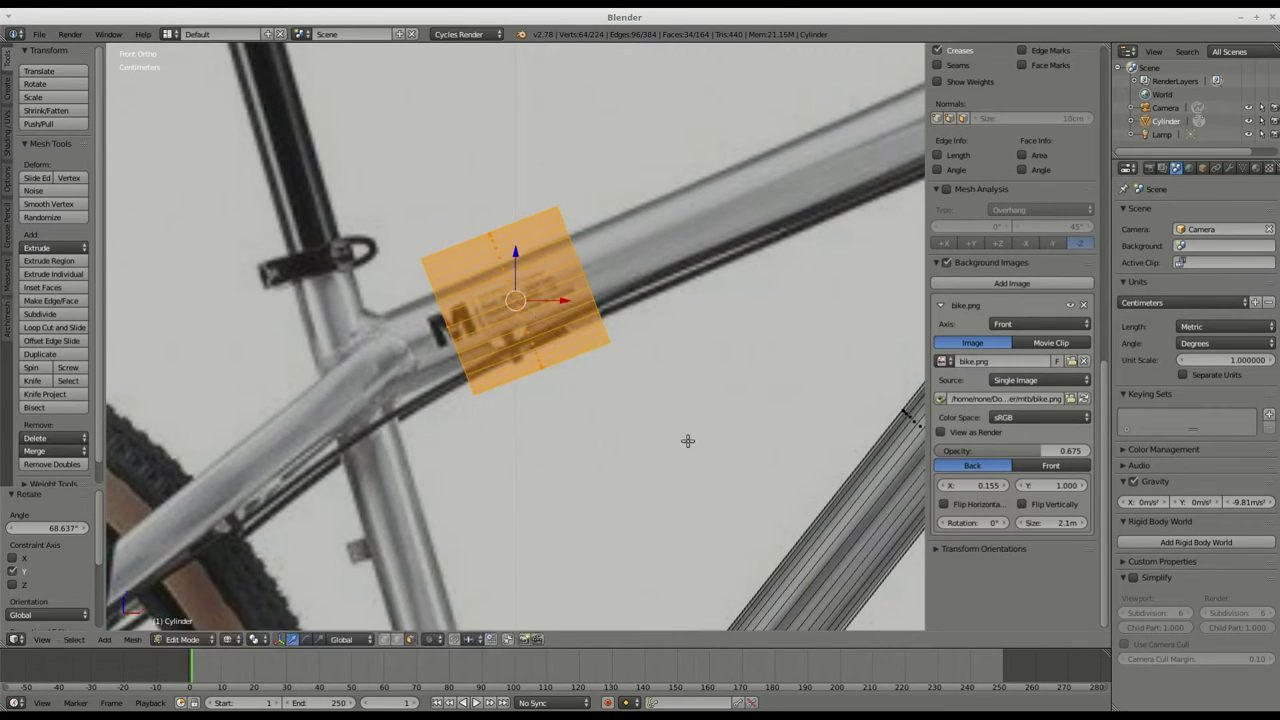
{"action": "key", "text": "s"}
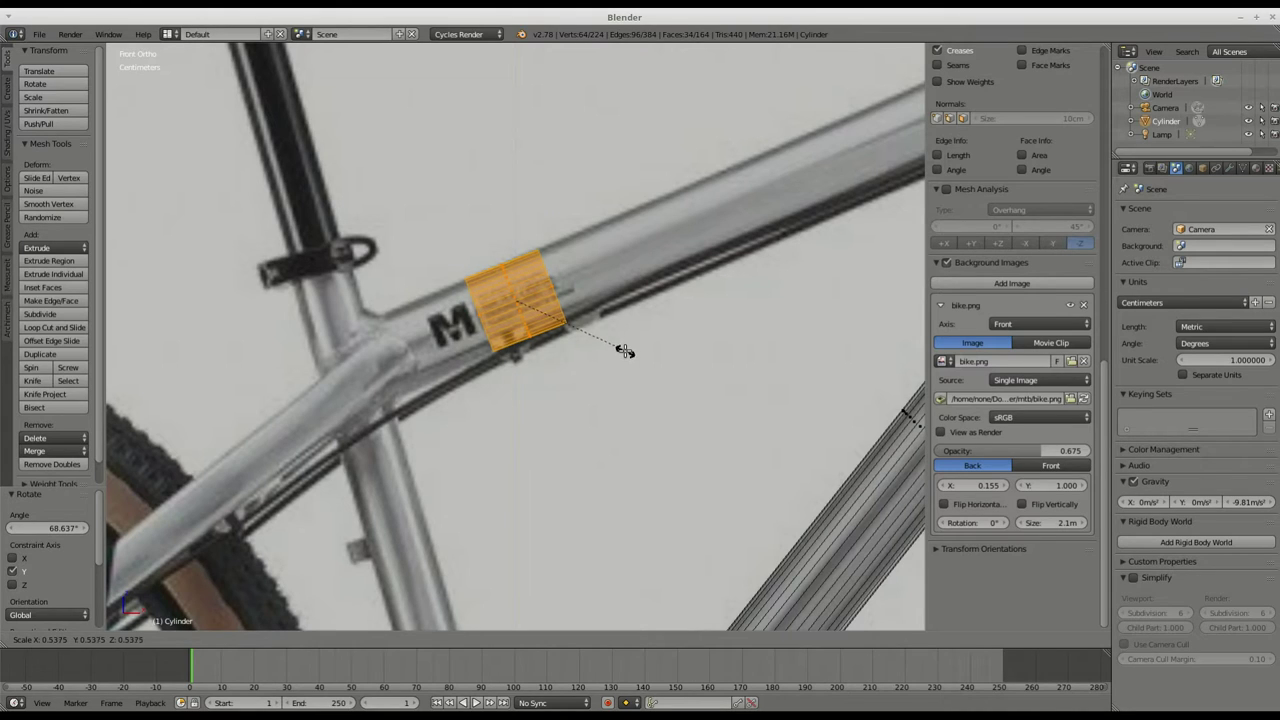
{"action": "left_click", "coordinate": [624, 351]}
- Fine-tune the top tube cylinder's angle with a rotation of about -1.87° around Y
{"action": "key", "text": "r"}
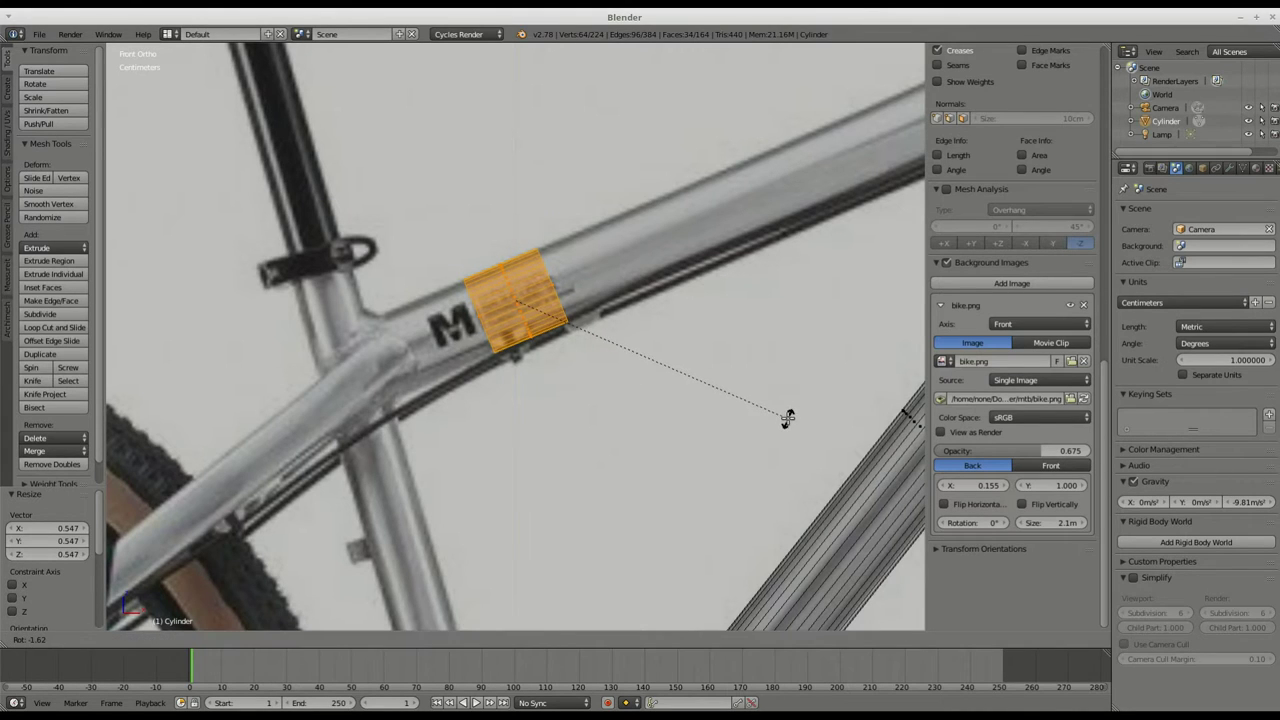
{"action": "right_click", "coordinate": [779, 415]}
{"action": "key", "text": "r"}
{"action": "left_click", "coordinate": [695, 339]}
{"action": "scroll", "coordinate": [632, 303], "scroll_direction": "down", "scroll_amount": 5}
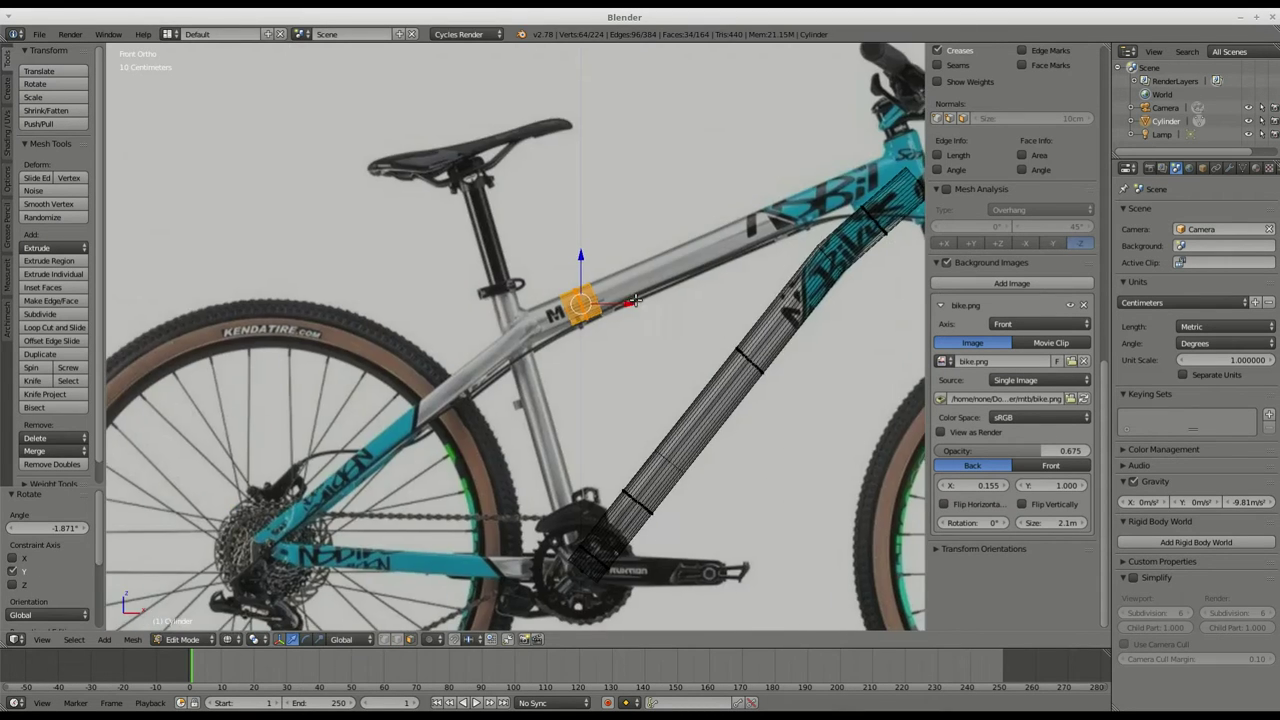
- Select the top tube cylinder's front end cap and extrude it about 22.3 cm along the tube
{"action": "middle_click_drag", "start_coordinate": [632, 303], "coordinate": [601, 319]}
{"action": "scroll", "coordinate": [400, 401], "scroll_direction": "up", "scroll_amount": 6}
{"action": "right_click", "coordinate": [438, 396]}
{"action": "scroll", "coordinate": [438, 394], "scroll_direction": "down", "scroll_amount": 4}
{"action": "key", "text": "KP_1"}
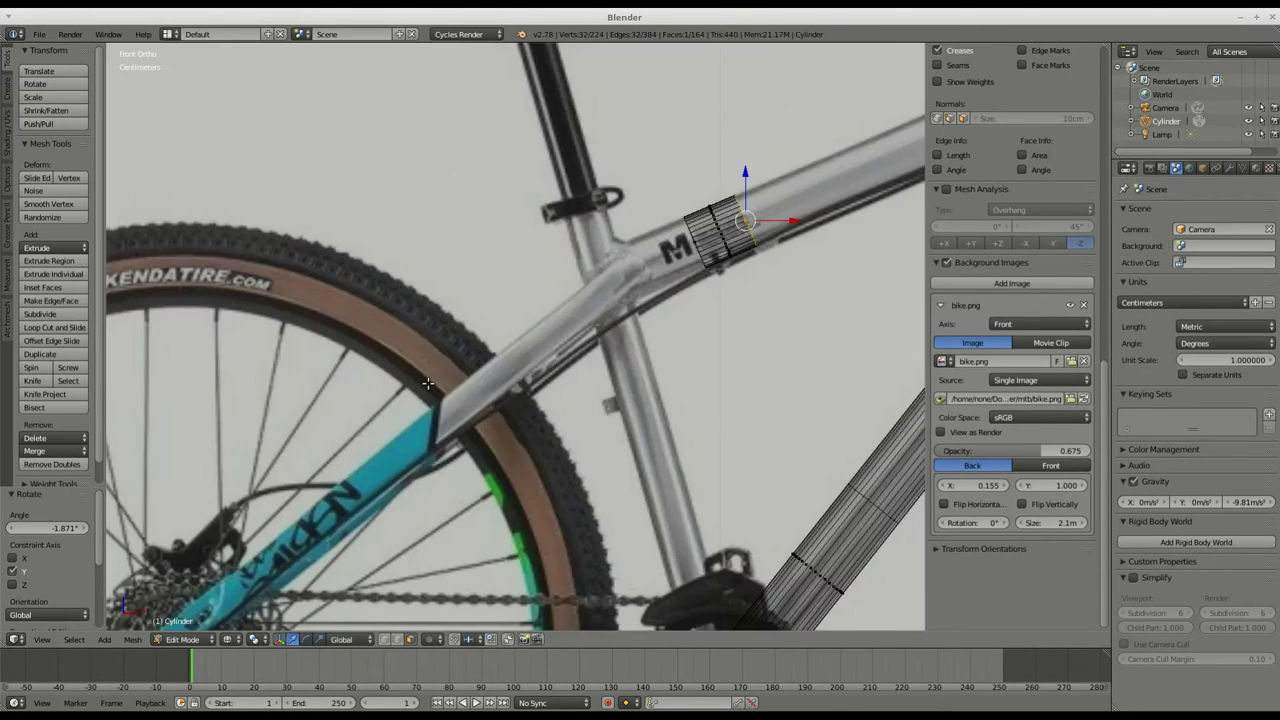
{"action": "scroll", "coordinate": [437, 322], "scroll_direction": "down", "scroll_amount": 5}
{"action": "scroll", "coordinate": [502, 316], "scroll_direction": "up", "scroll_amount": 6}
{"action": "key", "text": "e"}
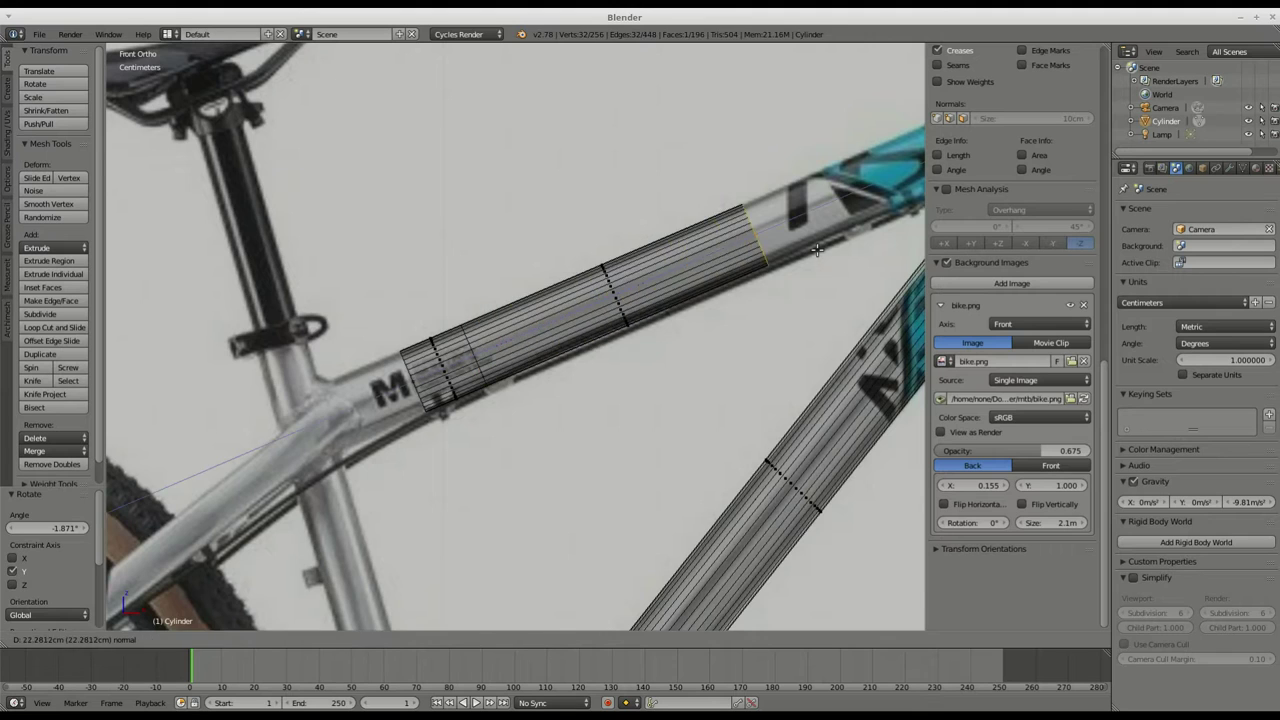
{"action": "left_click", "coordinate": [808, 146]}
- Extrude the top tube's front end another 29.6 cm or so to reach the head tube
{"action": "scroll", "coordinate": [808, 146], "scroll_direction": "down", "scroll_amount": 1}
{"action": "middle_click_drag", "start_coordinate": [808, 146], "coordinate": [551, 326], "text": "shift"}
{"action": "key", "text": "e"}
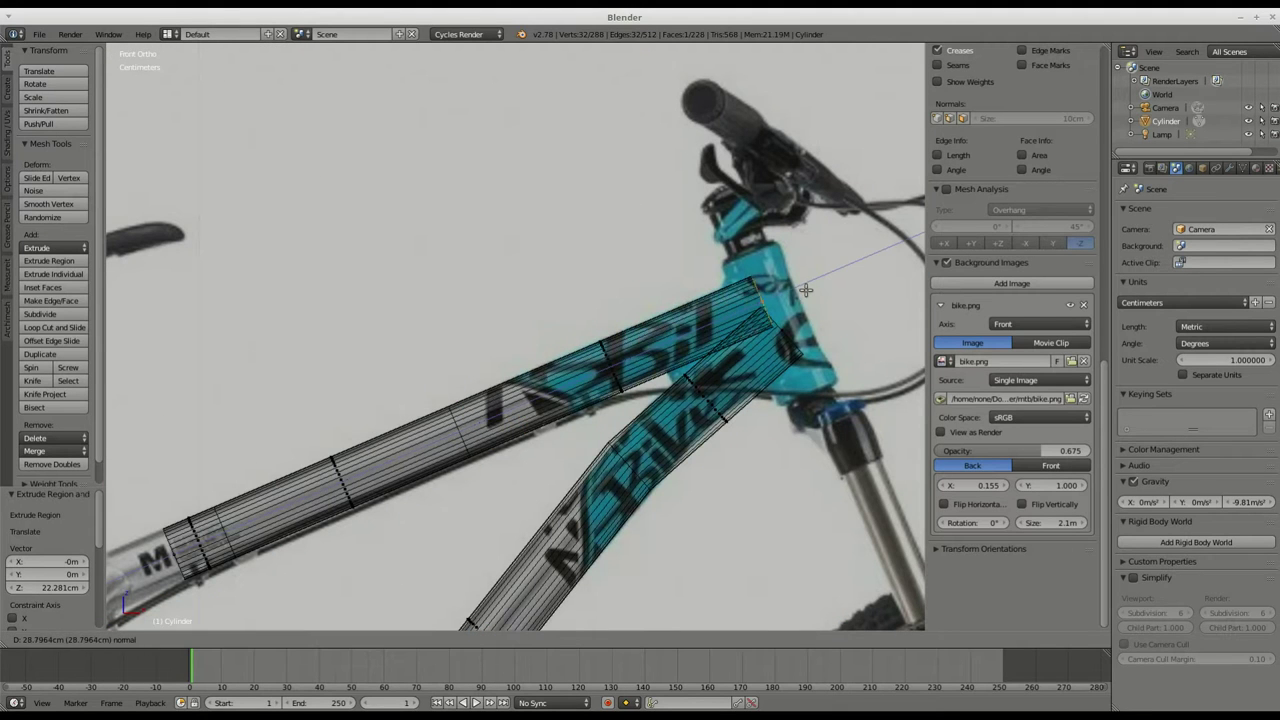
{"action": "left_click", "coordinate": [815, 290]}
{"action": "scroll", "coordinate": [815, 290], "scroll_direction": "down", "scroll_amount": 7}
{"action": "scroll", "coordinate": [562, 401], "scroll_direction": "up", "scroll_amount": 3}
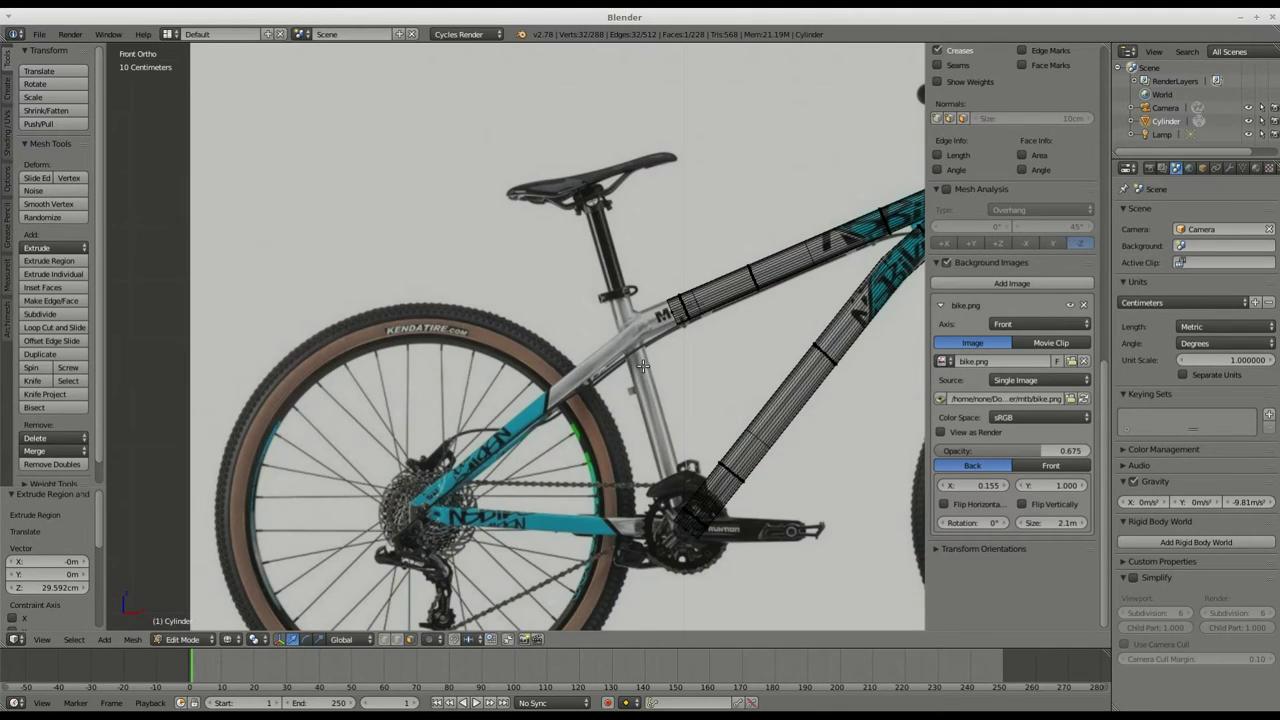
- Extrude the top tube's rear end about 8.45 cm back to the seat tube and deselect the mesh
{"action": "scroll", "coordinate": [670, 316], "scroll_direction": "up", "scroll_amount": 5}
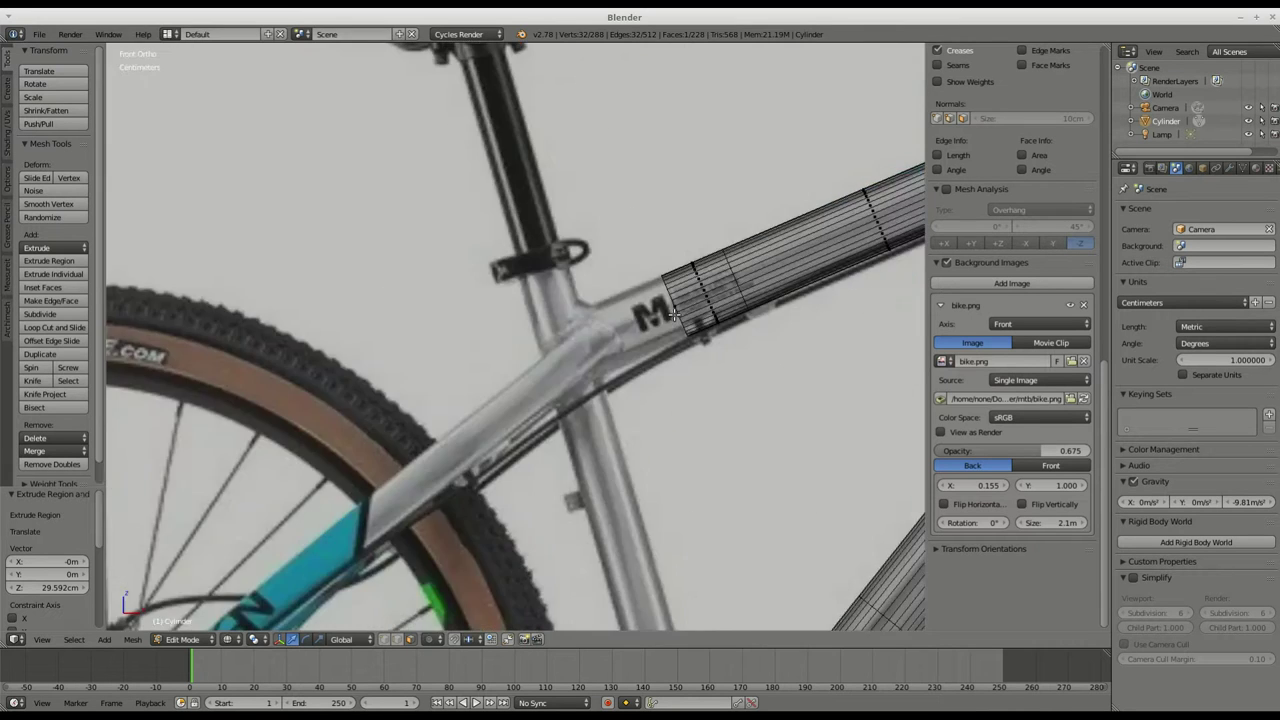
{"action": "middle_click_drag", "start_coordinate": [670, 316], "coordinate": [643, 337]}
{"action": "scroll", "coordinate": [643, 337], "scroll_direction": "up", "scroll_amount": 3}
{"action": "right_click", "coordinate": [654, 309], "text": "alt"}
{"action": "key", "text": "KP_1"}
{"action": "scroll", "coordinate": [654, 309], "scroll_direction": "down", "scroll_amount": 3}
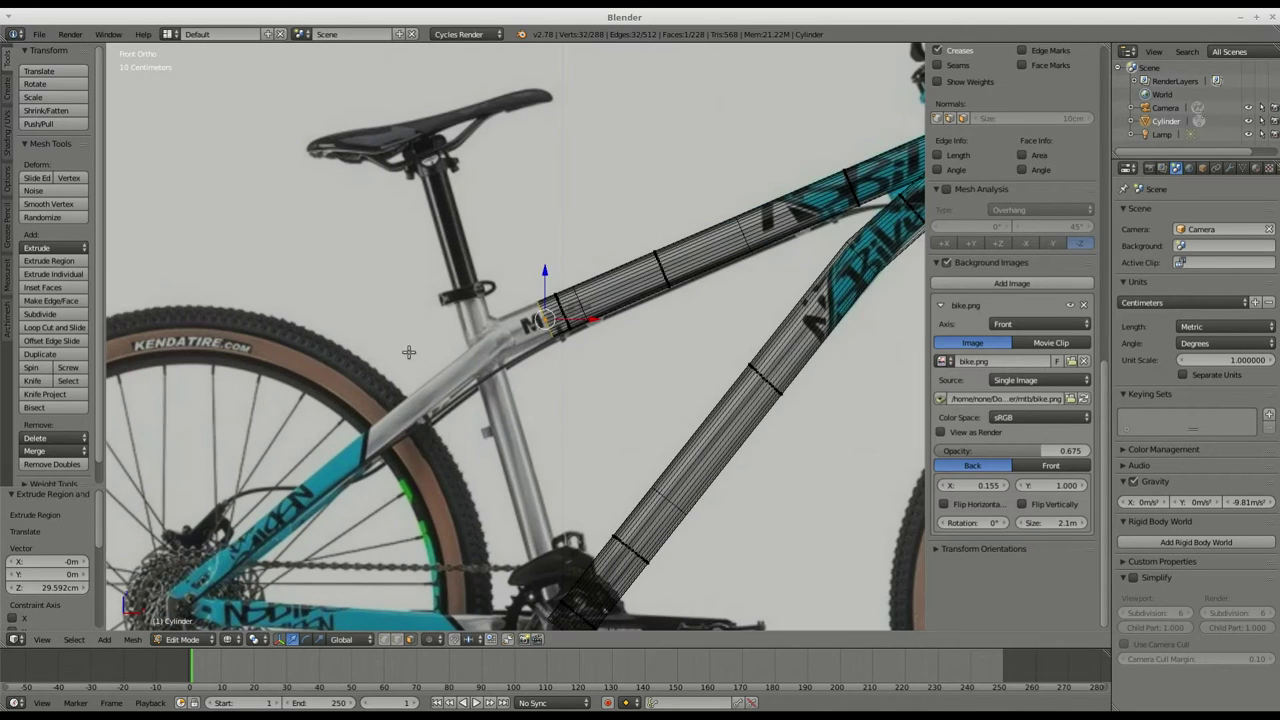
{"action": "key", "text": "e"}
{"action": "left_click", "coordinate": [454, 371]}
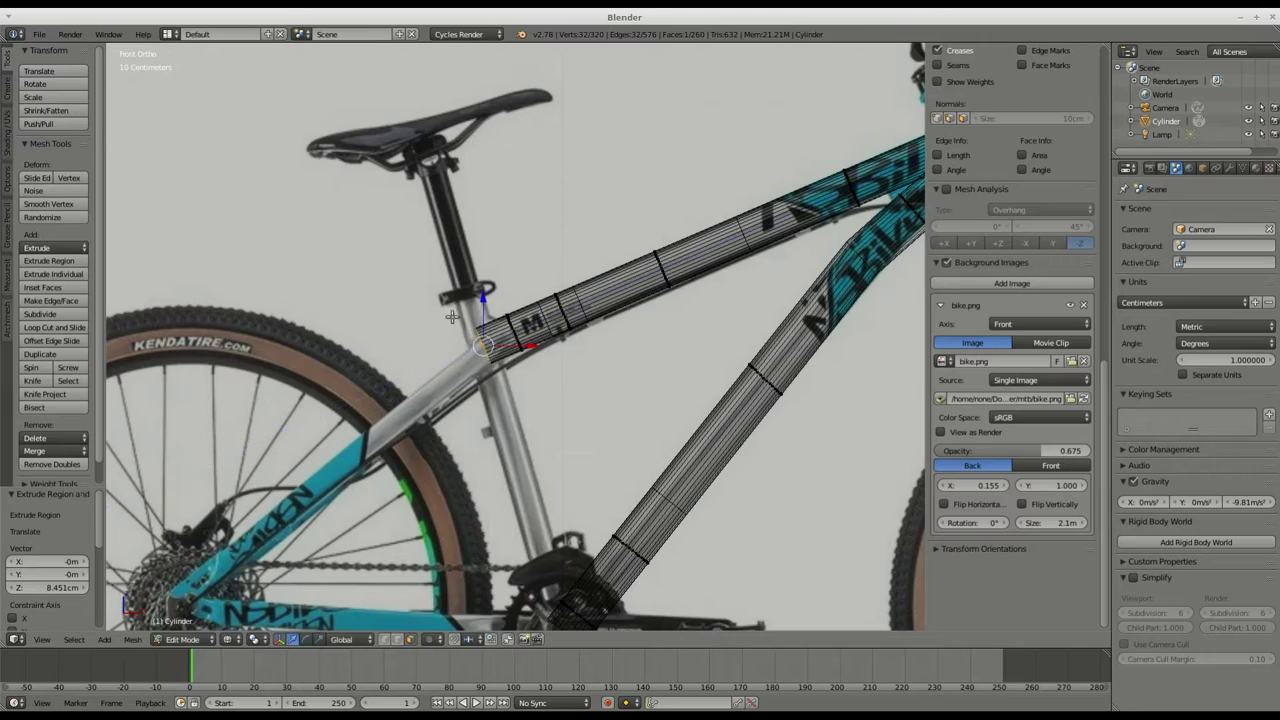
{"action": "middle_click_drag", "start_coordinate": [521, 462], "coordinate": [519, 301], "text": "shift"}
{"action": "scroll", "coordinate": [519, 301], "scroll_direction": "down", "scroll_amount": 2}
{"action": "key", "text": "a"}
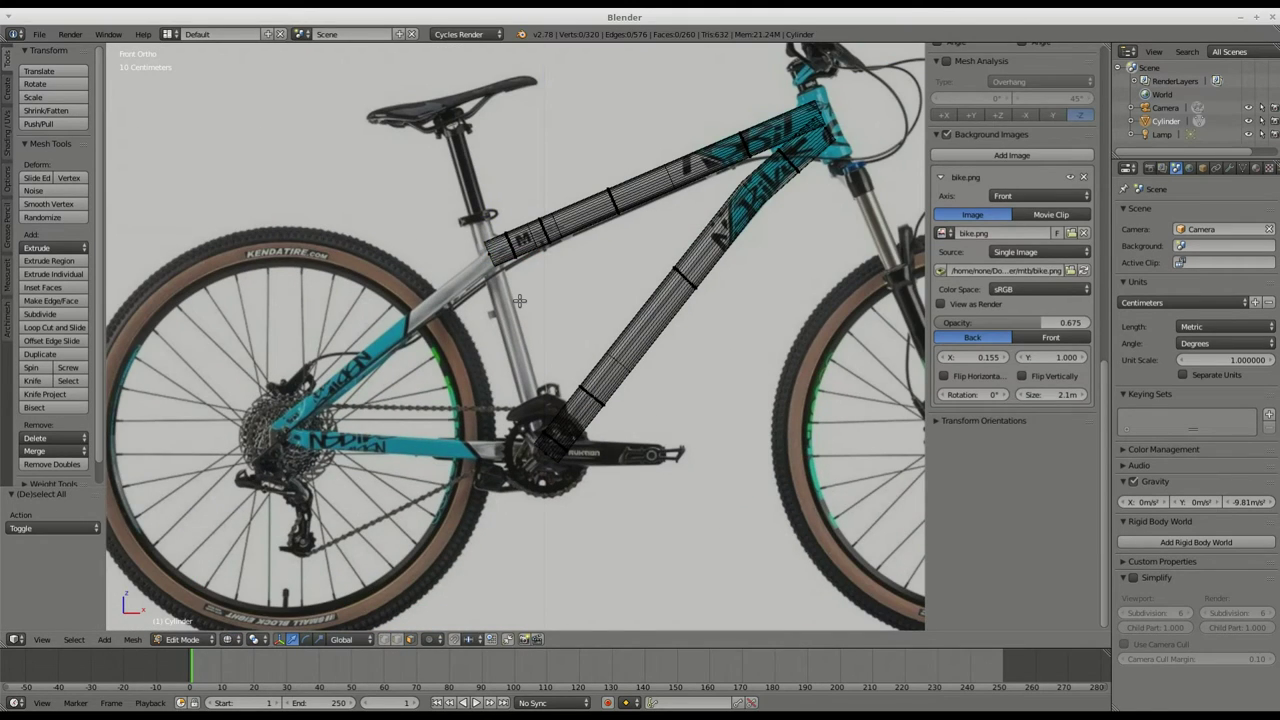
- Add a cylinder, scale it down, and raise it to the seat tube's lower end, with a final Z move of about 20.8 cm
{"action": "key", "text": "shift+a"}
{"action": "left_click", "coordinate": [520, 301]}
{"action": "scroll", "coordinate": [520, 301], "scroll_direction": "down", "scroll_amount": 7}
{"action": "key", "text": "s"}
{"action": "left_click", "coordinate": [527, 387]}
{"action": "scroll", "coordinate": [557, 415], "scroll_direction": "up", "scroll_amount": 9}
{"action": "left_click_drag", "start_coordinate": [570, 420], "coordinate": [570, 194]}
{"action": "middle_click_drag", "start_coordinate": [552, 115], "coordinate": [585, 364], "text": "shift"}
{"action": "left_click_drag", "start_coordinate": [604, 439], "coordinate": [604, 275]}
- Scale the new cylinder by about 0.435 and rotate it about -20° around Y to match the seat tube's angle
{"action": "key", "text": "s"}
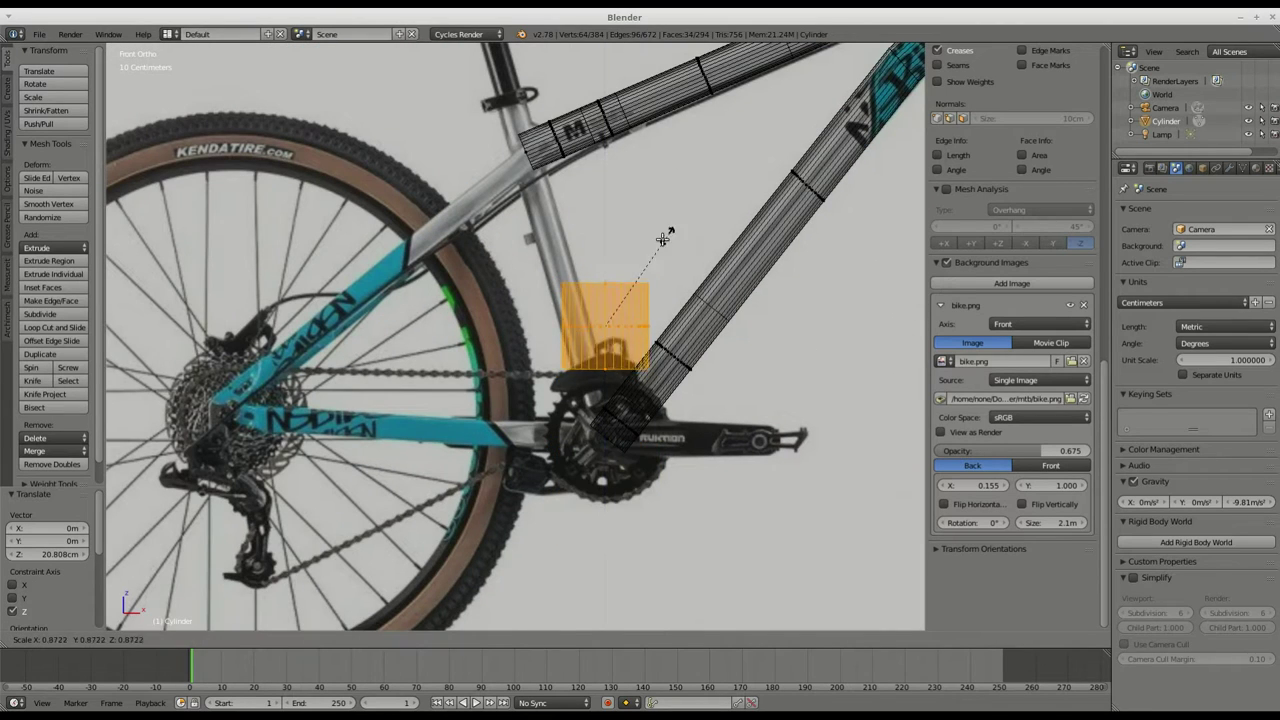
{"action": "left_click", "coordinate": [648, 259]}
{"action": "key", "text": "r"}
{"action": "key", "text": "y"}
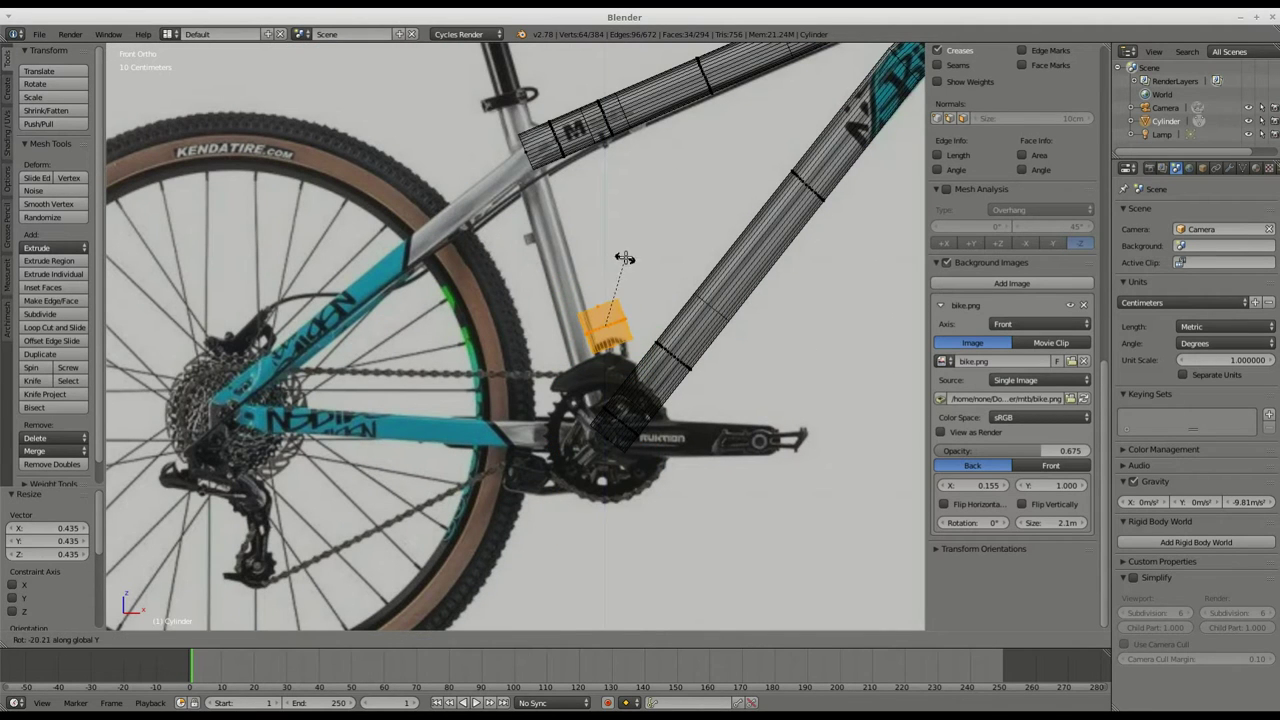
{"action": "left_click", "coordinate": [625, 258]}
- Shift the cylinder back onto the seat tube, fine-tune its rotation, and scale it by about 0.728 to the tube's thickness
{"action": "left_click_drag", "start_coordinate": [654, 326], "coordinate": [628, 325]}
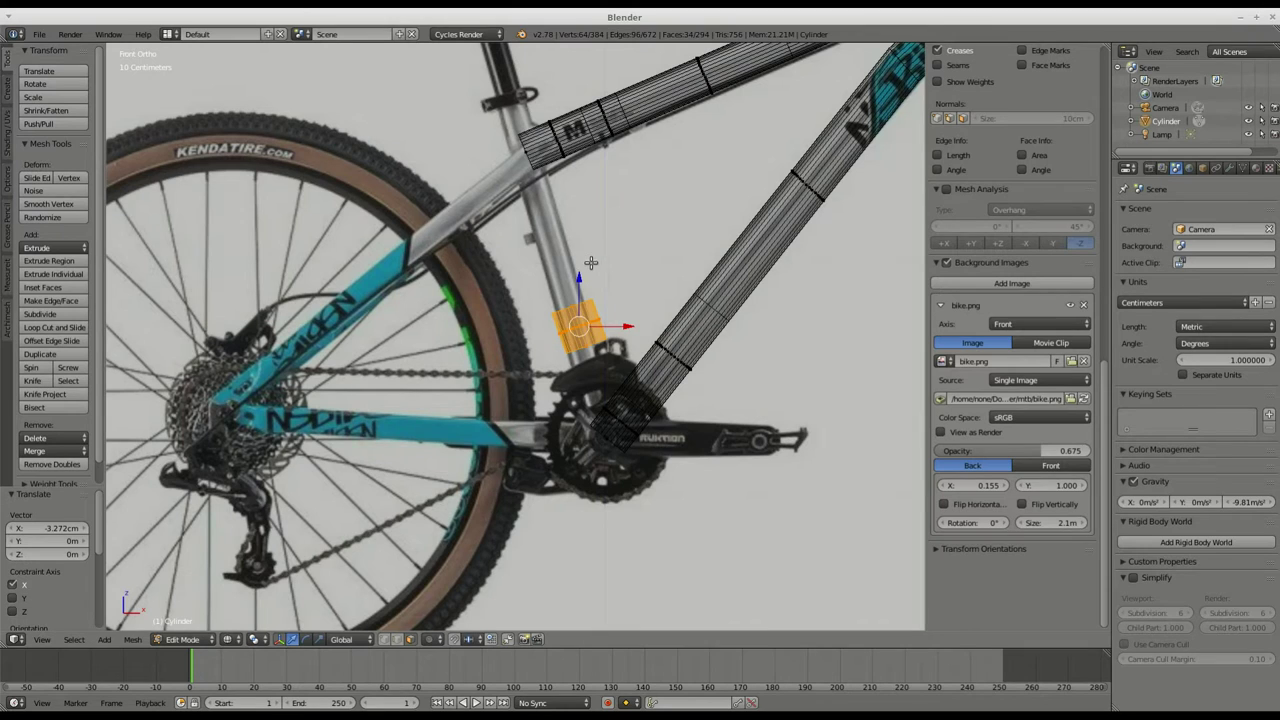
{"action": "scroll", "coordinate": [620, 272], "scroll_direction": "up", "scroll_amount": 4}
{"action": "key", "text": "r"}
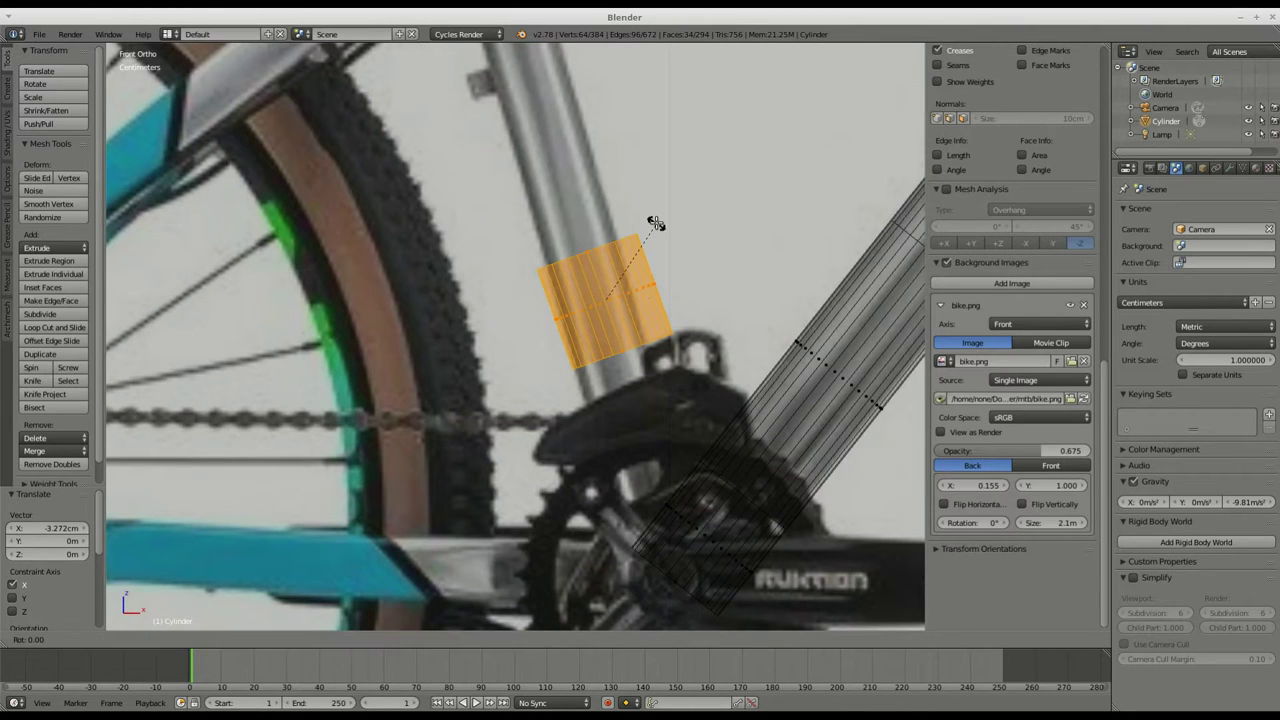
{"action": "left_click", "coordinate": [659, 227]}
{"action": "left_click_drag", "start_coordinate": [650, 302], "coordinate": [643, 301]}
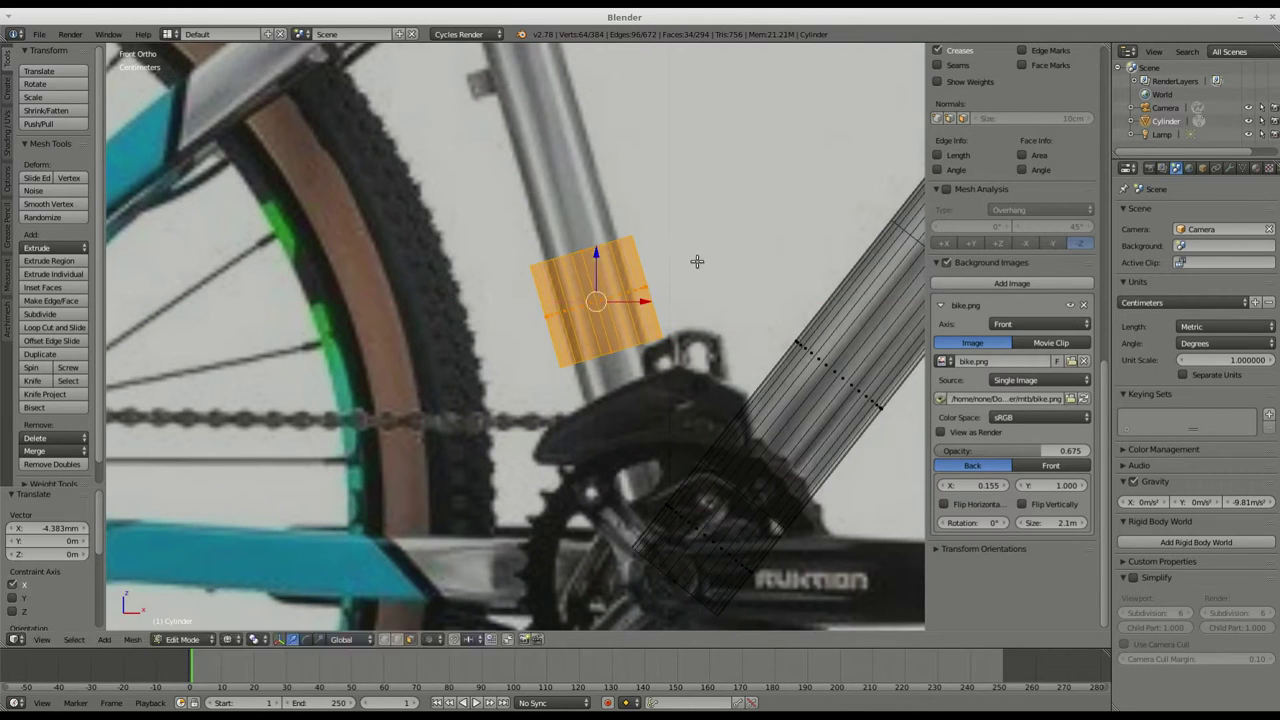
{"action": "key", "text": "s"}
{"action": "left_click", "coordinate": [669, 271]}
- Select the seat tube cylinder's lower end cap and extrude it about 12.5 cm to the bottom bracket
{"action": "scroll", "coordinate": [655, 280], "scroll_direction": "down", "scroll_amount": 4}
{"action": "middle_click_drag", "start_coordinate": [636, 306], "coordinate": [623, 266]}
{"action": "scroll", "coordinate": [594, 218], "scroll_direction": "up", "scroll_amount": 8}
{"action": "right_click", "coordinate": [586, 201]}
{"action": "key", "text": "KP_1"}
{"action": "scroll", "coordinate": [586, 201], "scroll_direction": "down", "scroll_amount": 9}
{"action": "scroll", "coordinate": [685, 322], "scroll_direction": "up", "scroll_amount": 4}
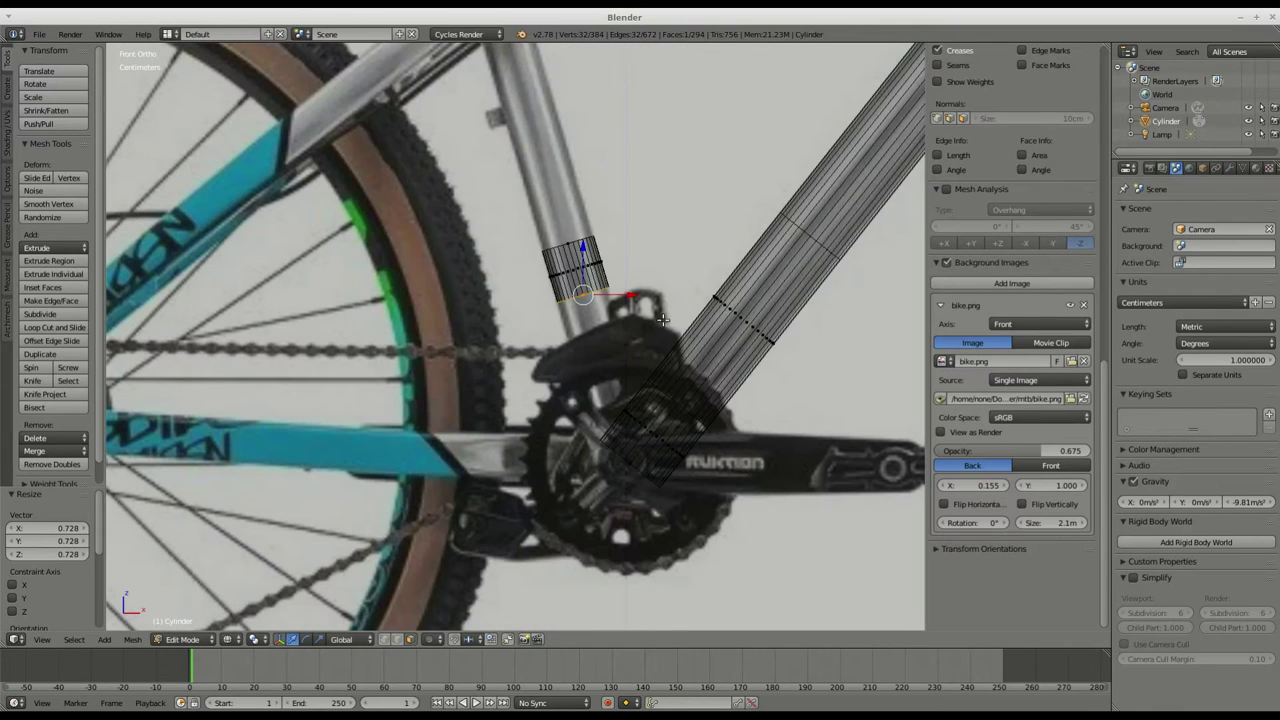
{"action": "key", "text": "e"}
{"action": "left_click", "coordinate": [680, 499]}
{"action": "scroll", "coordinate": [673, 485], "scroll_direction": "down", "scroll_amount": 6}
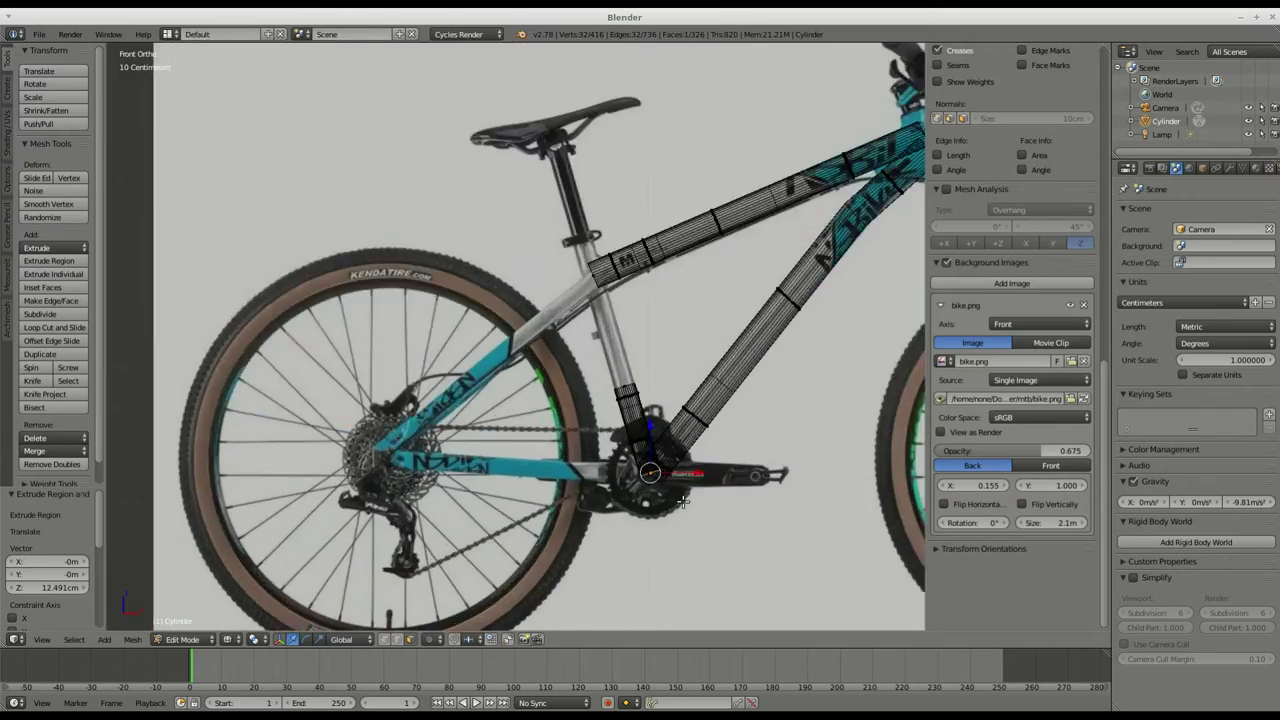
- Select the seat tube's upper end cap, extrude it about 27 cm to the seat clamp, and deselect the mesh
{"action": "scroll", "coordinate": [665, 450], "scroll_direction": "up", "scroll_amount": 3}
{"action": "middle_click_drag", "start_coordinate": [662, 412], "coordinate": [655, 454]}
{"action": "scroll", "coordinate": [645, 458], "scroll_direction": "up", "scroll_amount": 6}
{"action": "right_click", "coordinate": [632, 456]}
{"action": "key", "text": "KP_1"}
{"action": "scroll", "coordinate": [630, 455], "scroll_direction": "down", "scroll_amount": 3}
{"action": "middle_click_drag", "start_coordinate": [461, 193], "coordinate": [546, 348], "text": "shift"}
{"action": "key", "text": "e"}
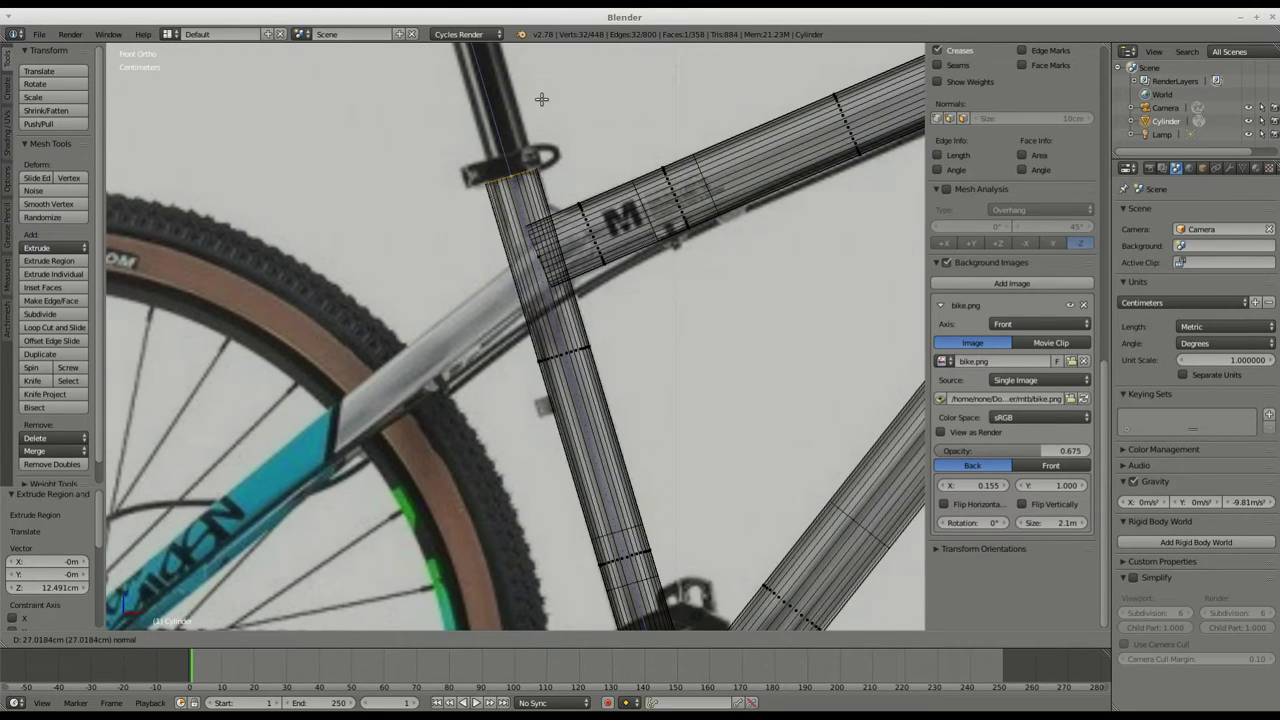
{"action": "left_click", "coordinate": [542, 100]}
{"action": "scroll", "coordinate": [619, 142], "scroll_direction": "down", "scroll_amount": 5}
{"action": "key", "text": "a"}
{"action": "scroll", "coordinate": [616, 281], "scroll_direction": "down", "scroll_amount": 3}
{"action": "scroll", "coordinate": [616, 281], "scroll_direction": "up", "scroll_amount": 1}
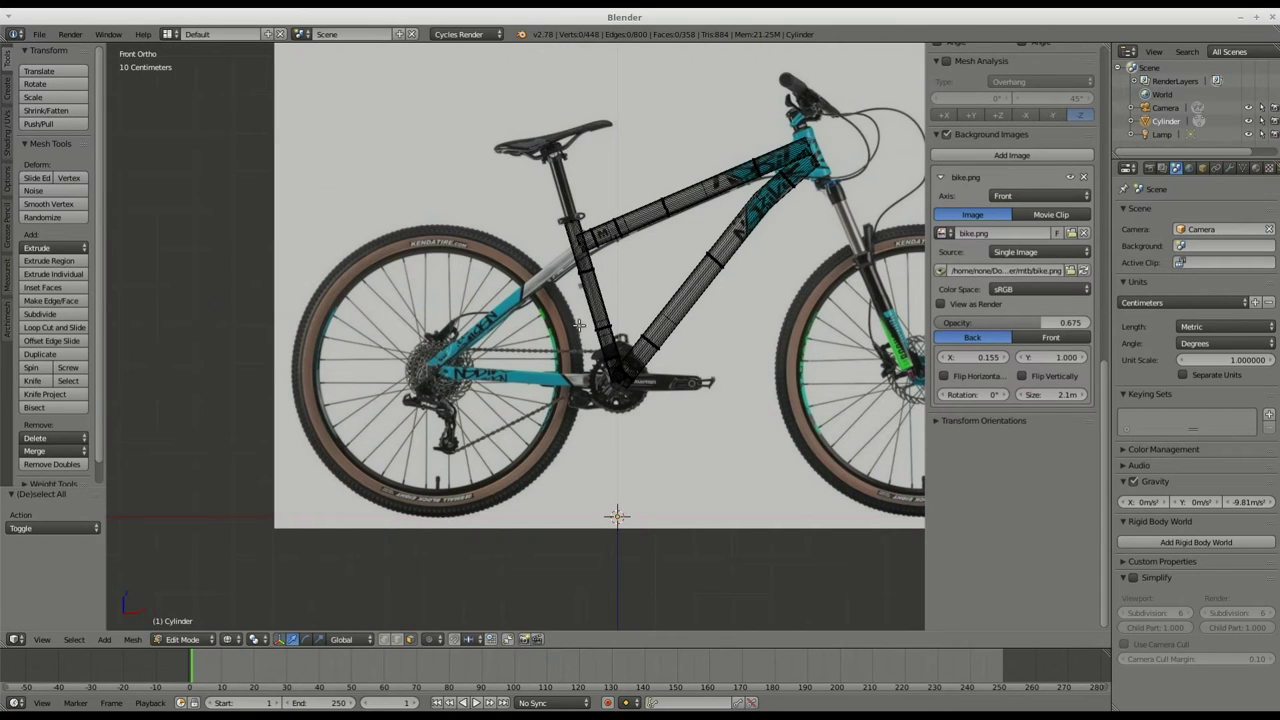
- Switch the viewport shading to Solid
{"action": "middle_click_drag", "start_coordinate": [534, 291], "coordinate": [357, 388], "text": "shift"}
{"action": "scroll", "coordinate": [420, 380], "scroll_direction": "up", "scroll_amount": 2}
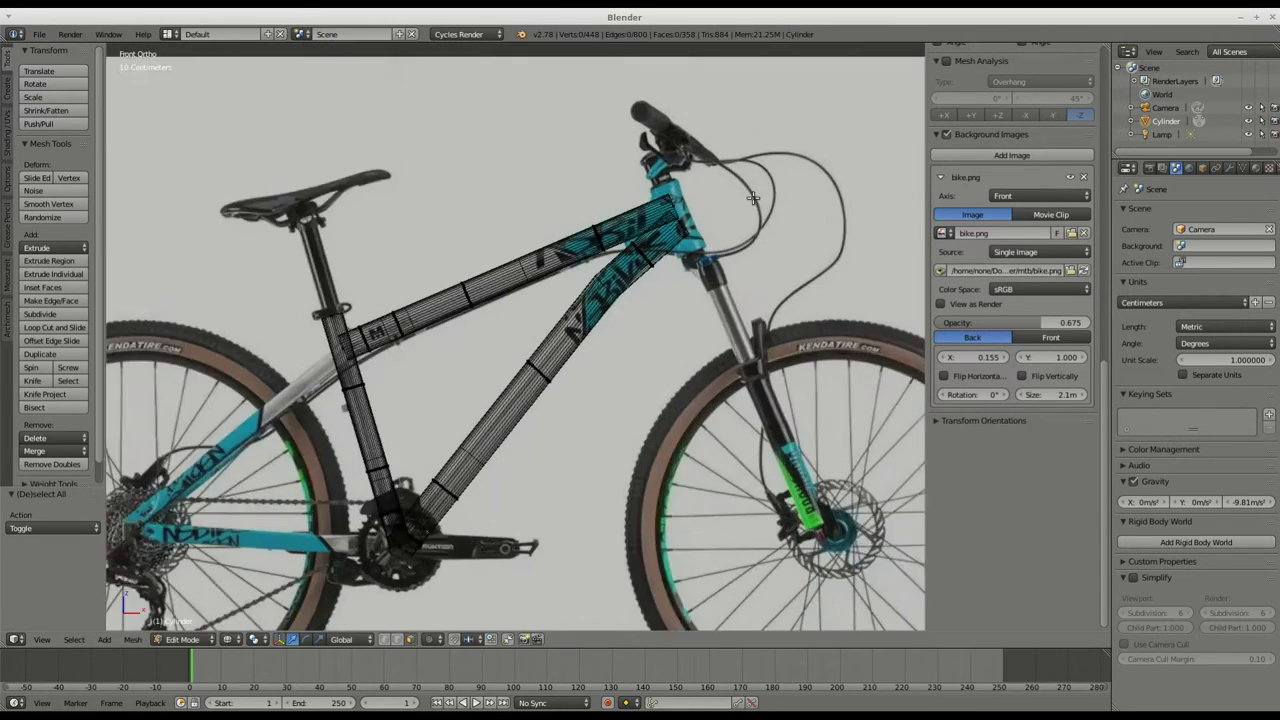
{"action": "middle_click_drag", "start_coordinate": [640, 220], "coordinate": [530, 300], "text": "shift"}
{"action": "scroll", "coordinate": [560, 290], "scroll_direction": "up", "scroll_amount": 4}
{"action": "scroll", "coordinate": [580, 270], "scroll_direction": "down", "scroll_amount": 2}
{"action": "middle_click_drag", "start_coordinate": [580, 200], "coordinate": [617, 251]}
{"action": "scroll", "coordinate": [425, 510], "scroll_direction": "down", "scroll_amount": 5}
{"action": "left_click", "coordinate": [230, 639]}
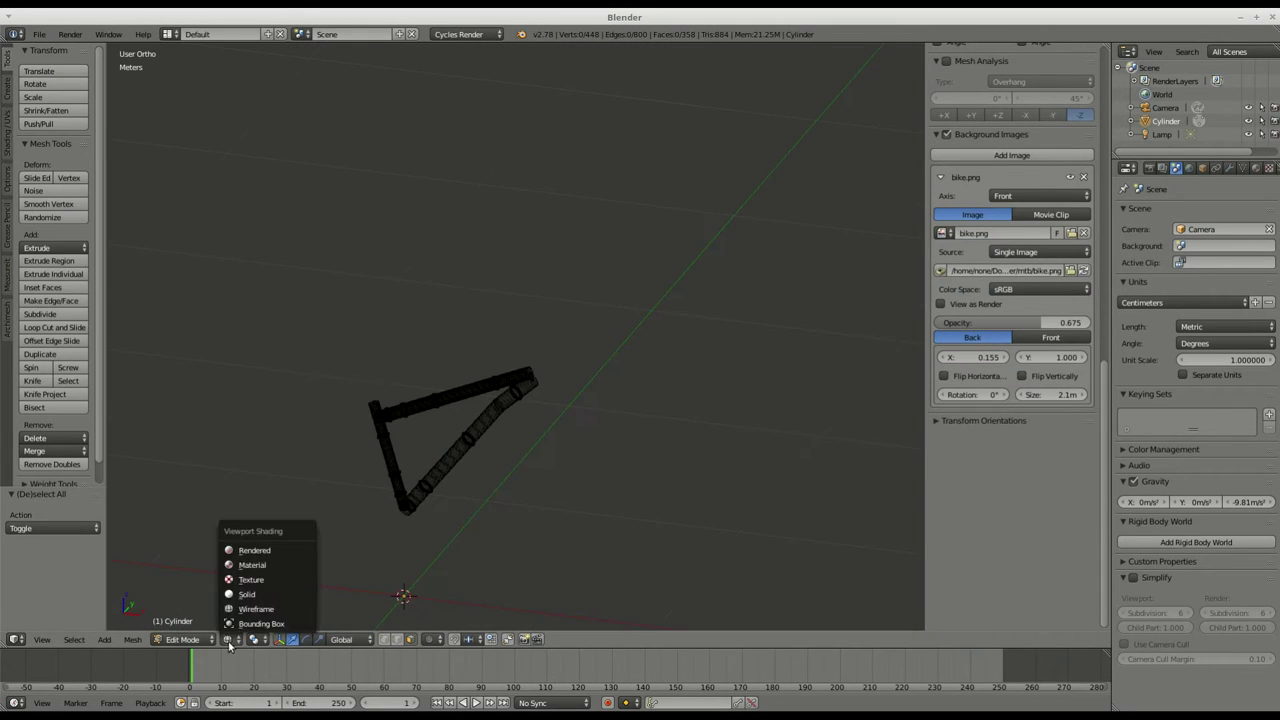
{"action": "left_click", "coordinate": [240, 595]}
- Examine the three joined frame tubes in solid shading from several angles and return to the front view
{"action": "scroll", "coordinate": [472, 402], "scroll_direction": "up", "scroll_amount": 6}
{"action": "middle_click_drag", "start_coordinate": [608, 398], "coordinate": [566, 360]}
{"action": "scroll", "coordinate": [566, 360], "scroll_direction": "down", "scroll_amount": 3}
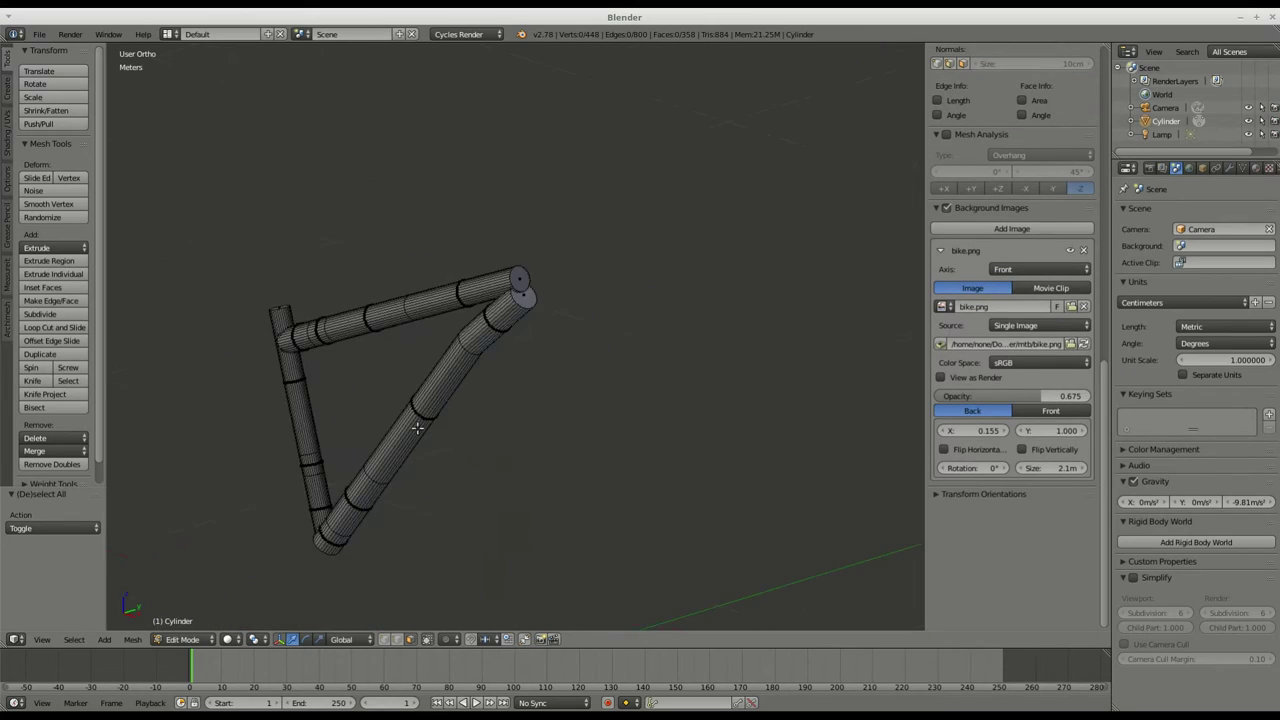
{"action": "scroll", "coordinate": [279, 562], "scroll_direction": "up", "scroll_amount": 3}
{"action": "middle_click_drag", "start_coordinate": [300, 545], "coordinate": [423, 471]}
{"action": "key", "text": "KP_1"}
{"action": "scroll", "coordinate": [602, 350], "scroll_direction": "down", "scroll_amount": 2}
{"action": "scroll", "coordinate": [601, 350], "scroll_direction": "down", "scroll_amount": 4}
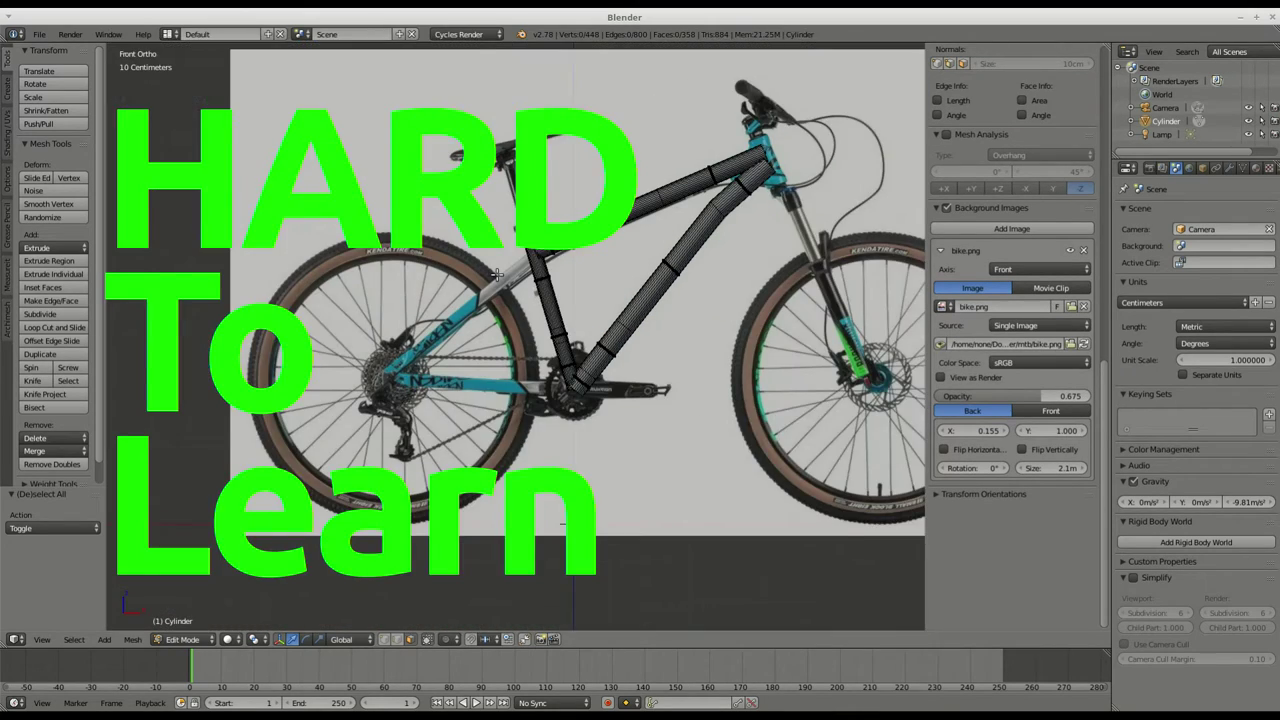
- Add a 32-vertex cylinder, scale it down, and raise it about 58.1 cm along Z
{"action": "scroll", "coordinate": [497, 273], "scroll_direction": "up", "scroll_amount": 3}
{"action": "scroll", "coordinate": [530, 260], "scroll_direction": "up", "scroll_amount": 4}
{"action": "key", "text": "shift+a"}
{"action": "left_click", "coordinate": [520, 294]}
{"action": "scroll", "coordinate": [540, 289], "scroll_direction": "down", "scroll_amount": 11}
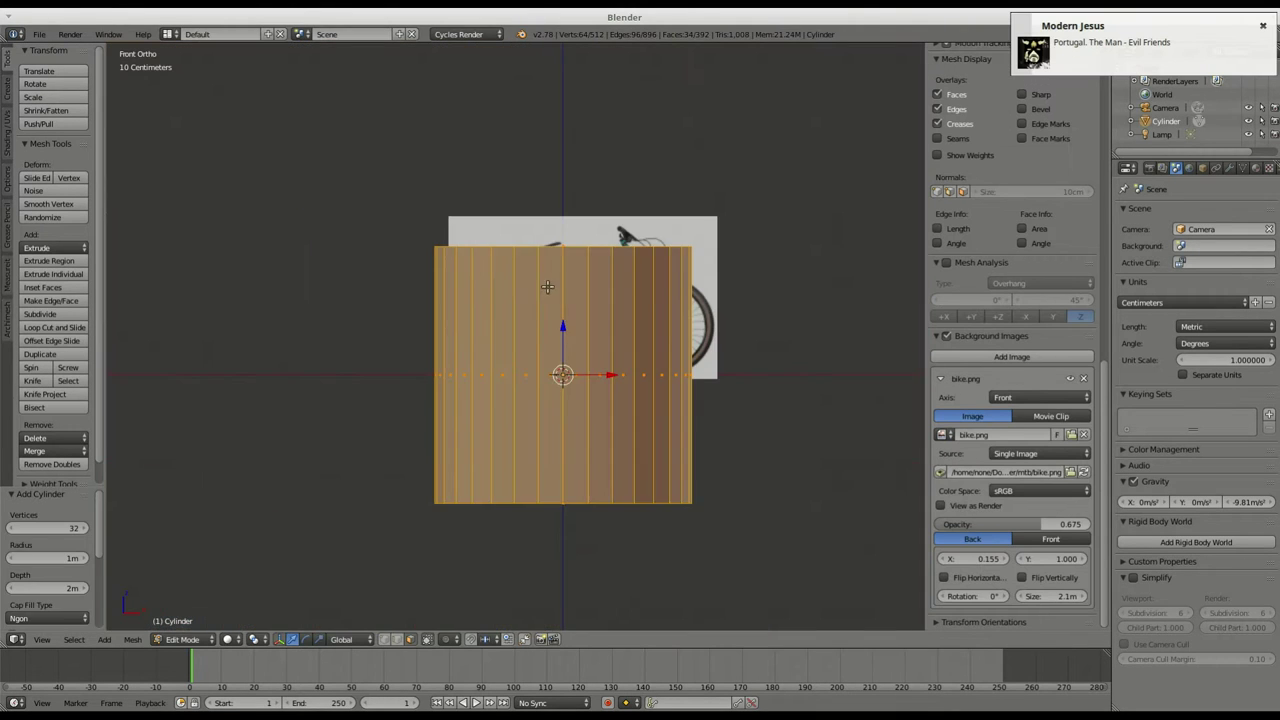
{"action": "key", "text": "s"}
{"action": "left_click", "coordinate": [560, 364]}
{"action": "scroll", "coordinate": [557, 348], "scroll_direction": "up", "scroll_amount": 6}
{"action": "scroll", "coordinate": [556, 348], "scroll_direction": "up", "scroll_amount": 1}
{"action": "left_click_drag", "start_coordinate": [579, 390], "coordinate": [579, 124]}
- Move the cylinder back over the seat stay and shrink it in two passes, the first by about 0.357
{"action": "scroll", "coordinate": [412, 167], "scroll_direction": "up", "scroll_amount": 2}
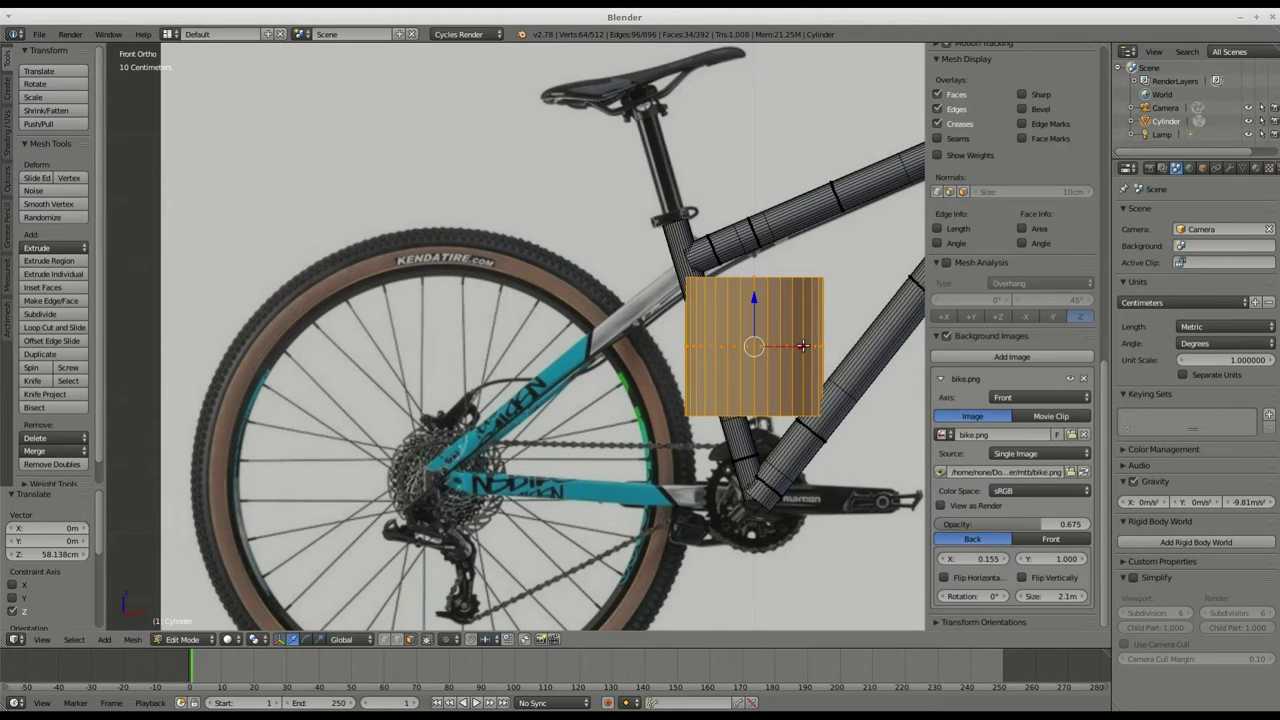
{"action": "left_click_drag", "start_coordinate": [803, 346], "coordinate": [635, 346]}
{"action": "key", "text": "s"}
{"action": "left_click", "coordinate": [650, 308]}
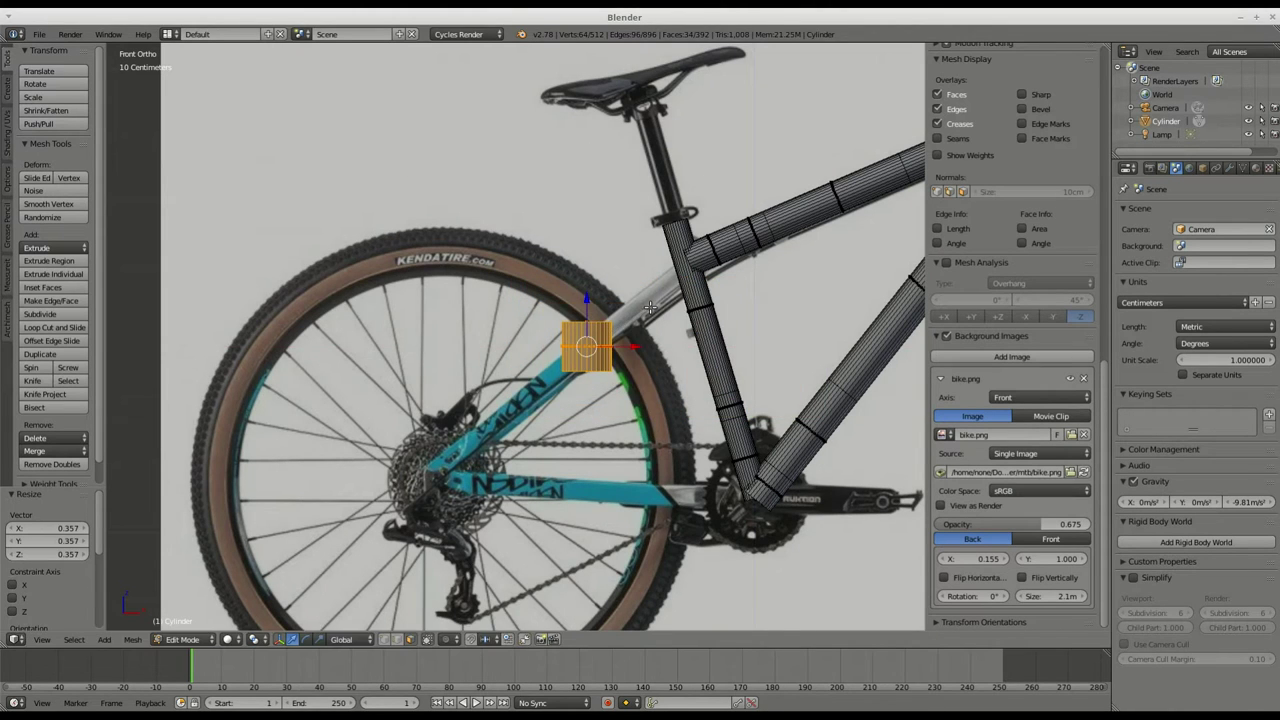
{"action": "scroll", "coordinate": [597, 342], "scroll_direction": "up", "scroll_amount": 3}
{"action": "key", "text": "s"}
{"action": "left_click", "coordinate": [652, 299]}
- Rotate the seat stay cylinder about 51.7° around Y, scale it to the stay's thickness, and nudge it into alignment
{"action": "key", "text": "r"}
{"action": "key", "text": "y"}
{"action": "left_click", "coordinate": [671, 374]}
{"action": "key", "text": "s"}
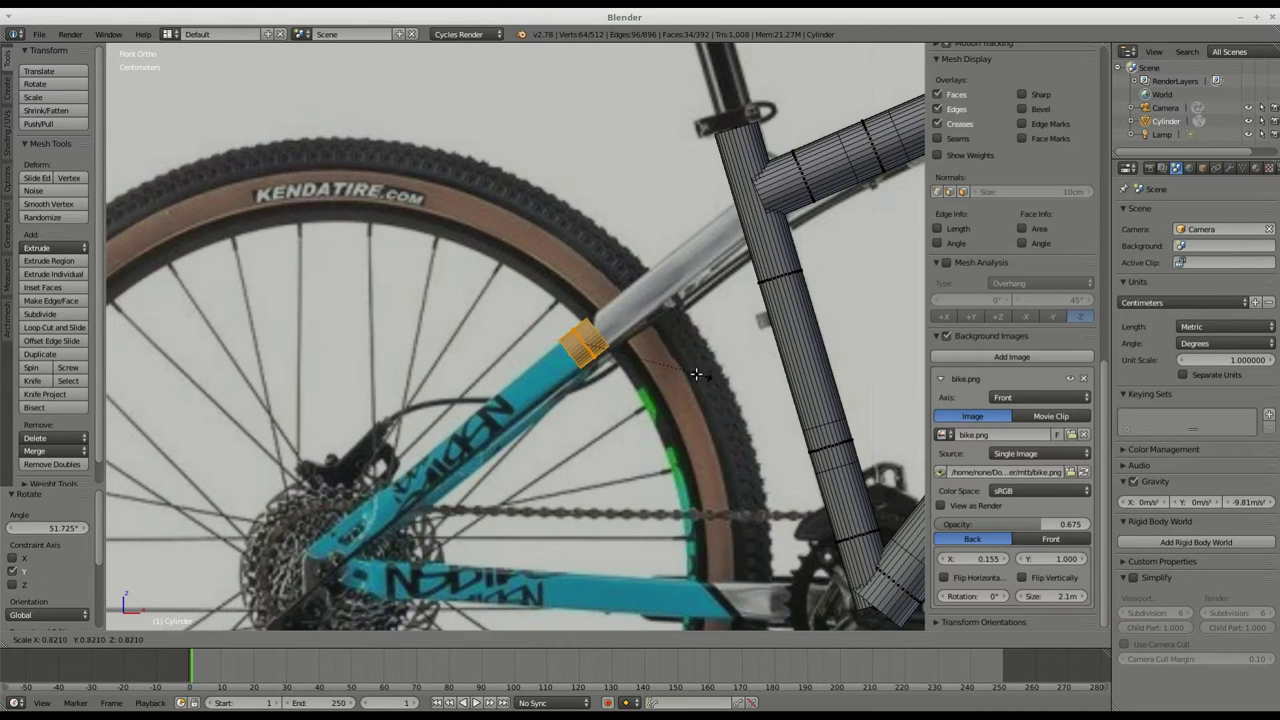
{"action": "left_click", "coordinate": [699, 377]}
{"action": "left_click_drag", "start_coordinate": [629, 343], "coordinate": [628, 320]}
{"action": "scroll", "coordinate": [601, 327], "scroll_direction": "up", "scroll_amount": 6}
{"action": "left_click_drag", "start_coordinate": [599, 378], "coordinate": [608, 378]}
- Select the seat stay cylinder's front end cap and extrude it about 17.6 cm to the seat tube
{"action": "scroll", "coordinate": [608, 378], "scroll_direction": "down", "scroll_amount": 7}
{"action": "middle_click_drag", "start_coordinate": [610, 376], "coordinate": [580, 394]}
{"action": "scroll", "coordinate": [535, 416], "scroll_direction": "up", "scroll_amount": 6}
{"action": "right_click", "coordinate": [534, 413]}
{"action": "key", "text": "KP_1"}
{"action": "scroll", "coordinate": [510, 442], "scroll_direction": "down", "scroll_amount": 5}
{"action": "middle_click_drag", "start_coordinate": [652, 313], "coordinate": [580, 380], "text": "shift"}
{"action": "scroll", "coordinate": [580, 380], "scroll_direction": "up", "scroll_amount": 2}
{"action": "key", "text": "e"}
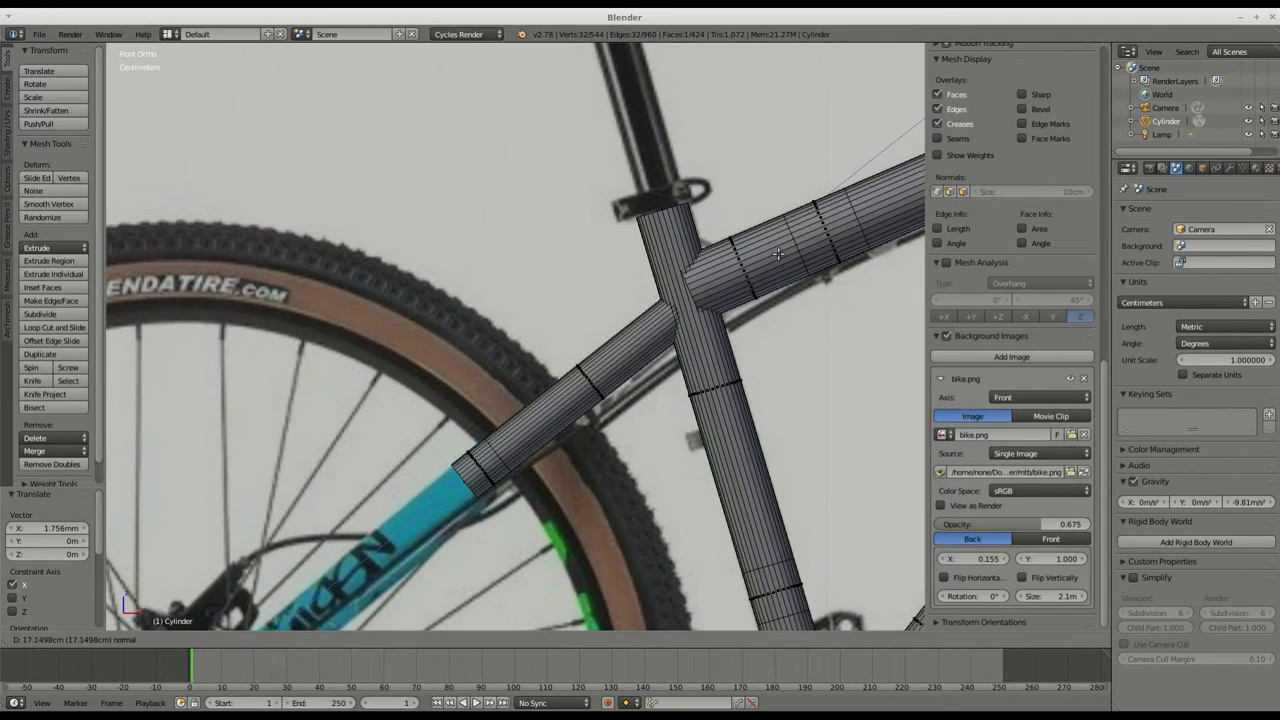
{"action": "left_click", "coordinate": [786, 259]}
{"action": "scroll", "coordinate": [738, 264], "scroll_direction": "down", "scroll_amount": 5}
{"action": "scroll", "coordinate": [716, 279], "scroll_direction": "up", "scroll_amount": 8}
{"action": "scroll", "coordinate": [688, 311], "scroll_direction": "down", "scroll_amount": 8}
- Extrude the seat stay's rear end cap about 29.5 cm to the rear axle and deselect the mesh
{"action": "middle_click_drag", "start_coordinate": [595, 396], "coordinate": [606, 386]}
{"action": "scroll", "coordinate": [606, 386], "scroll_direction": "up", "scroll_amount": 7}
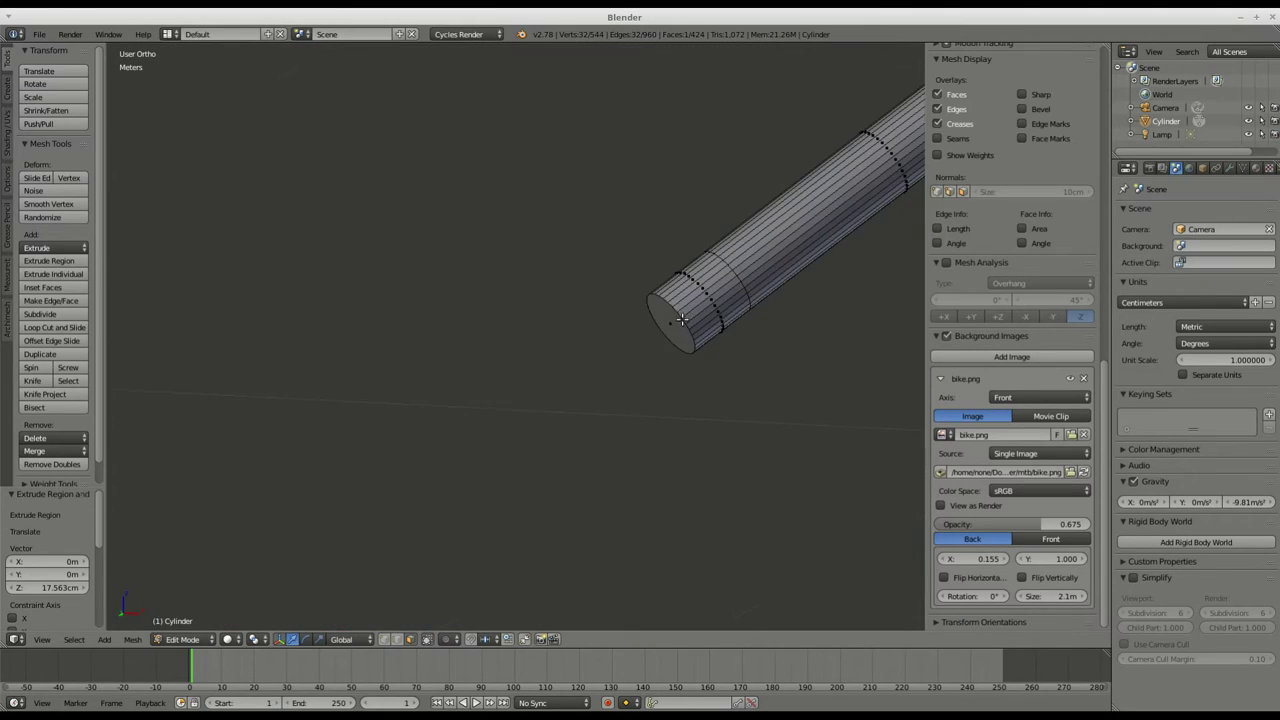
{"action": "key", "text": "KP_1"}
{"action": "scroll", "coordinate": [600, 360], "scroll_direction": "down", "scroll_amount": 3}
{"action": "middle_click_drag", "start_coordinate": [520, 386], "coordinate": [671, 316], "text": "shift"}
{"action": "key", "text": "e"}
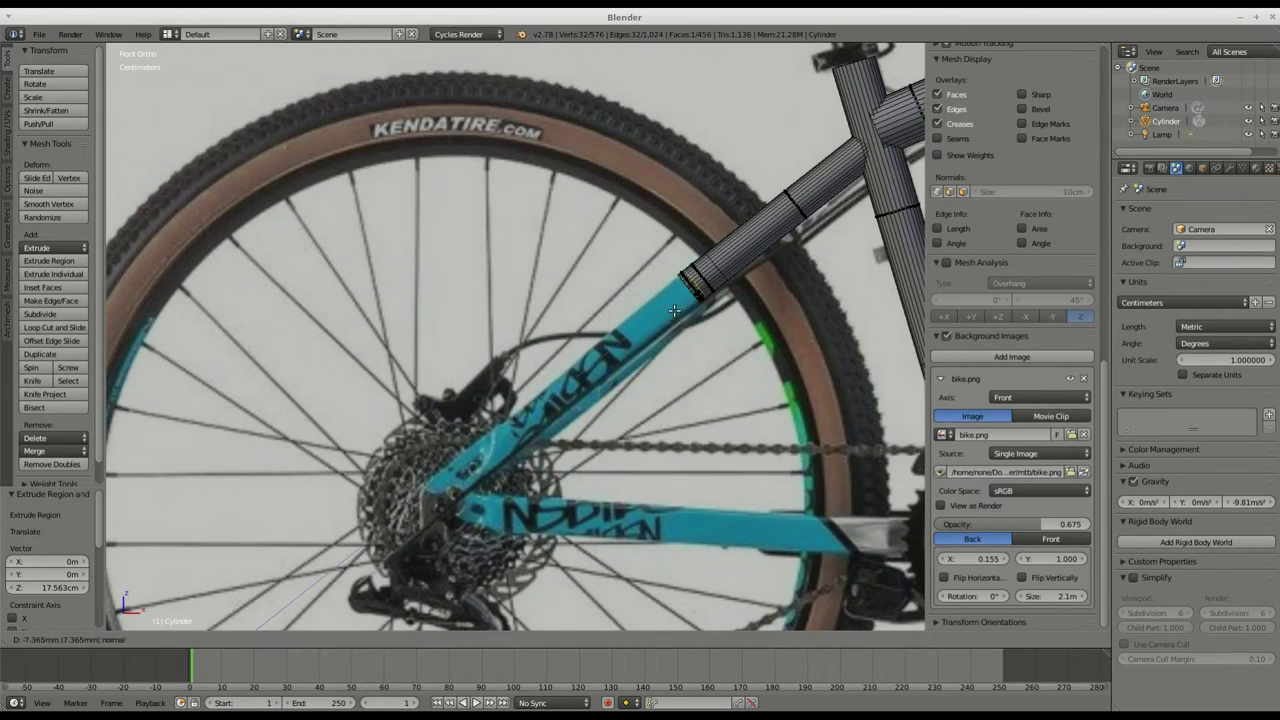
{"action": "left_click", "coordinate": [436, 565]}
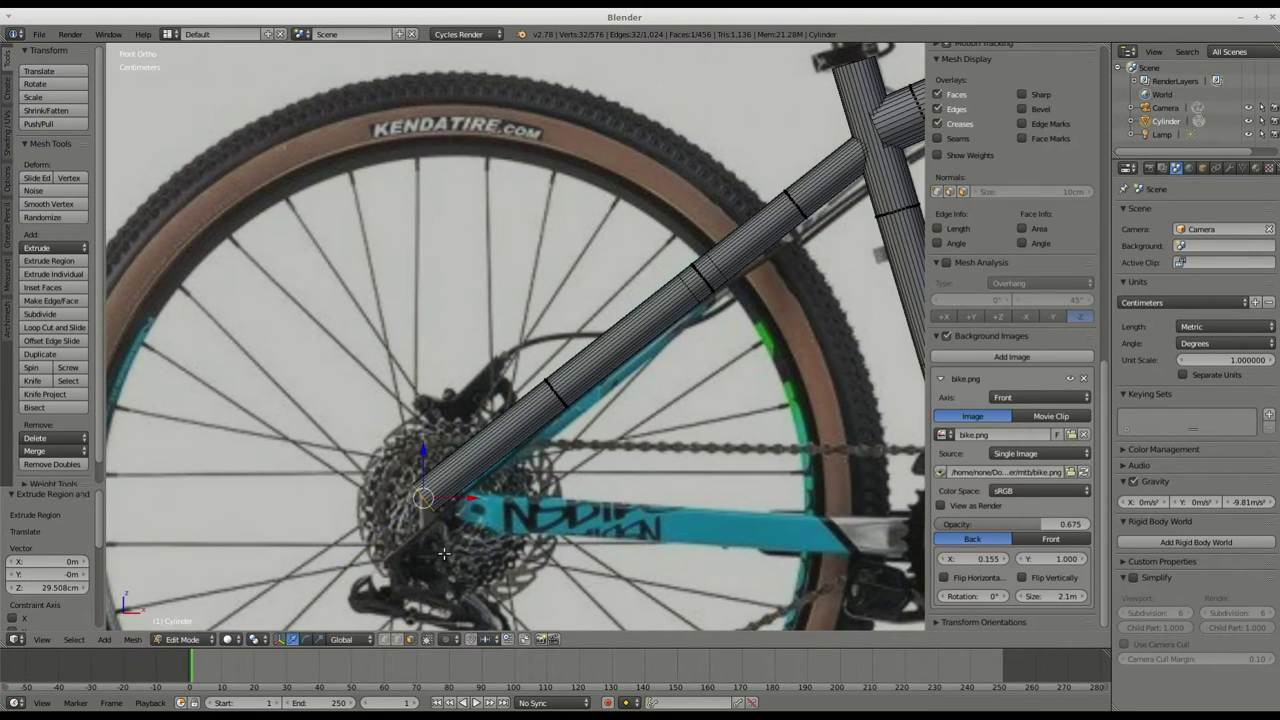
{"action": "scroll", "coordinate": [524, 477], "scroll_direction": "down", "scroll_amount": 1}
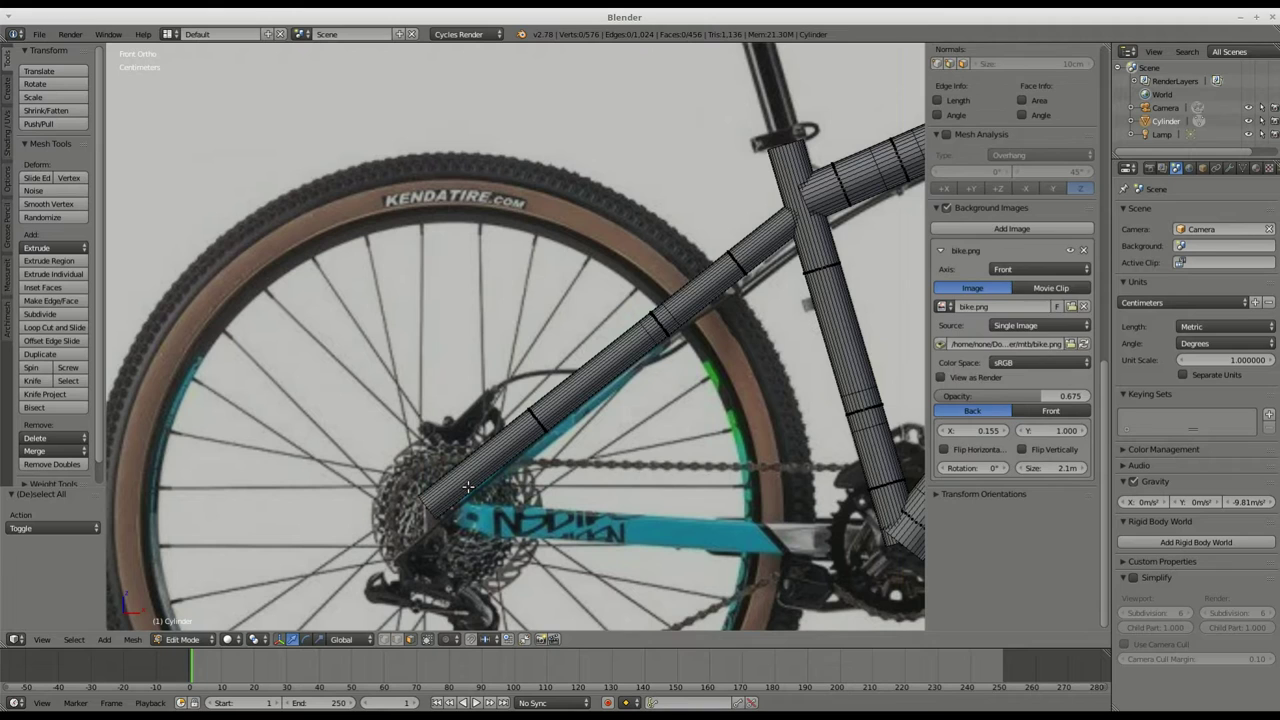
- Select the whole linked seat stay, rotate it slightly, and lower it about 4.9 mm to follow the reference
{"action": "key", "text": "l"}
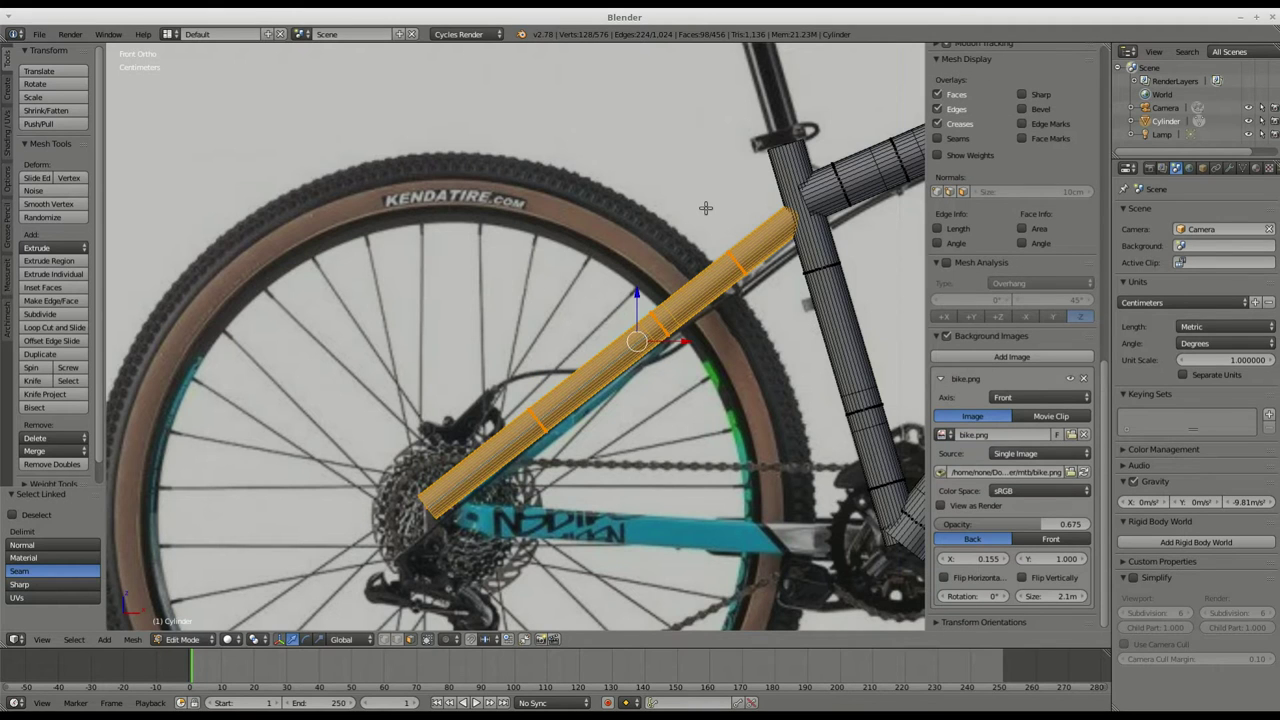
{"action": "key", "text": "r"}
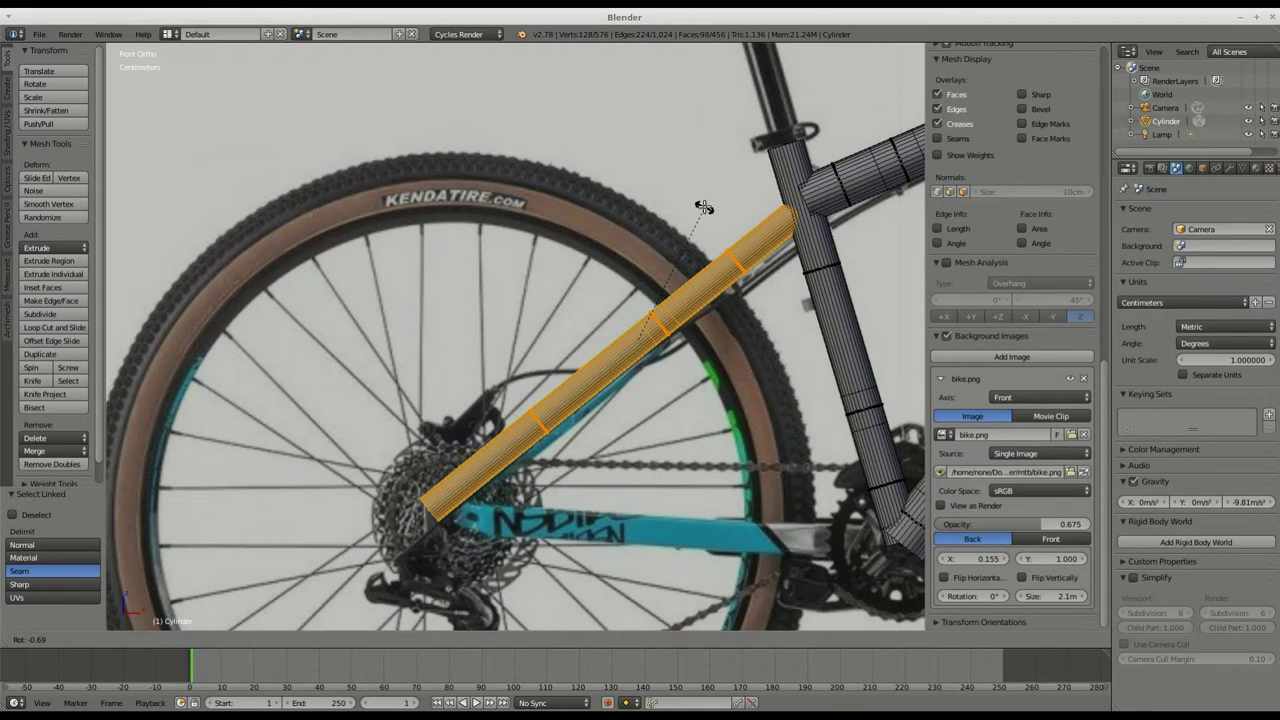
{"action": "left_click", "coordinate": [704, 207]}
{"action": "left_click_drag", "start_coordinate": [638, 290], "coordinate": [640, 294]}
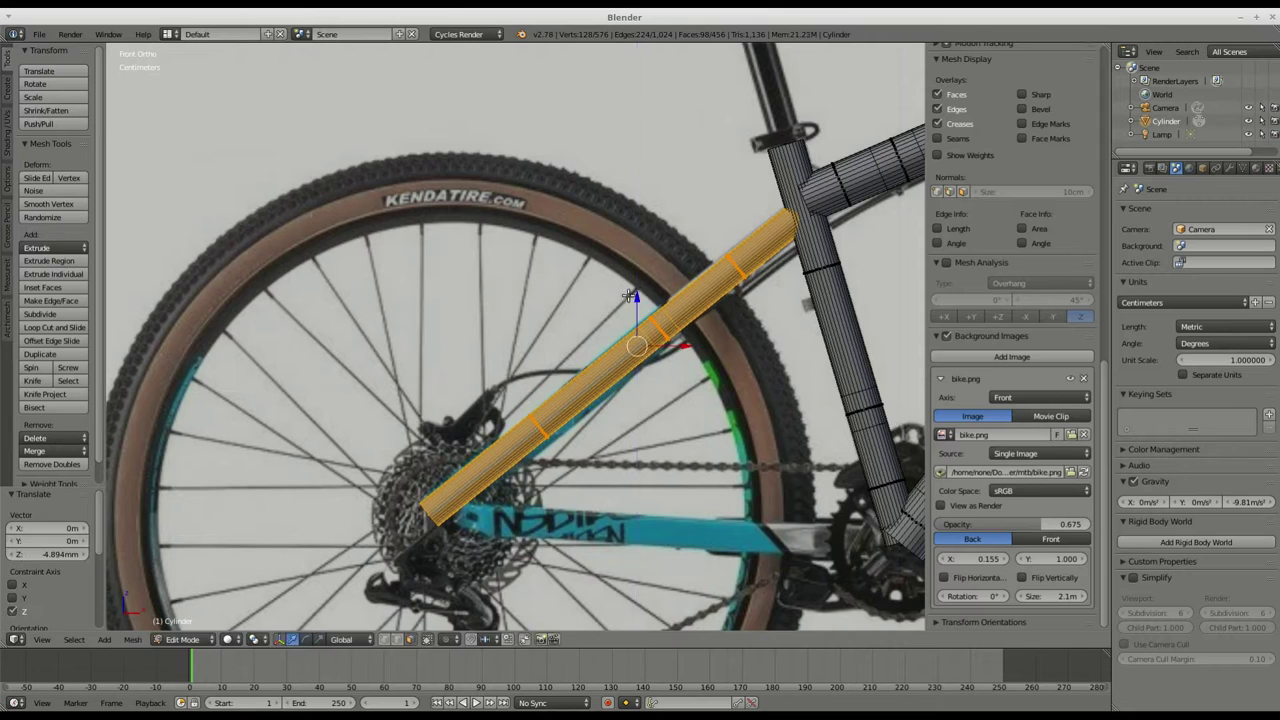
{"action": "scroll", "coordinate": [439, 400], "scroll_direction": "down", "scroll_amount": 5}
{"action": "scroll", "coordinate": [500, 415], "scroll_direction": "up", "scroll_amount": 4}
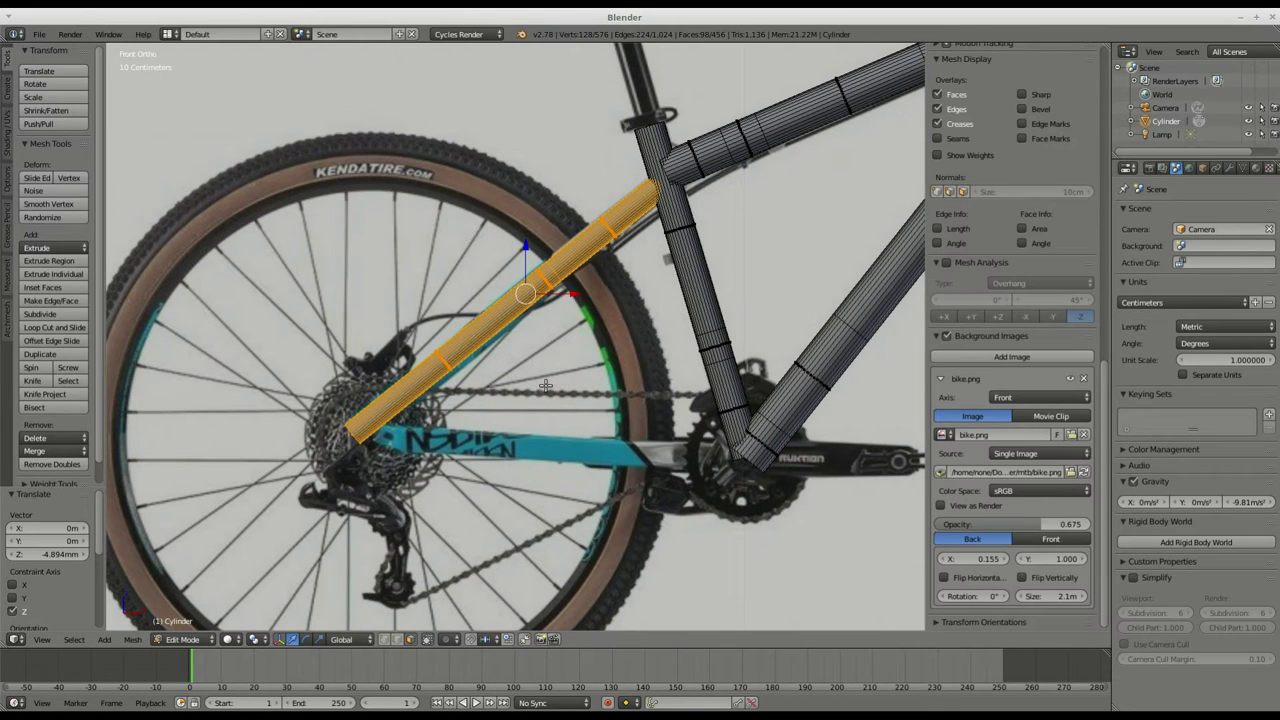
- Add a cube, scale it down to about 11% of its size, and raise it about 21.5 cm
{"action": "key", "text": "shift+a"}
{"action": "left_click", "coordinate": [530, 373]}
{"action": "scroll", "coordinate": [543, 383], "scroll_direction": "down", "scroll_amount": 10}
{"action": "key", "text": "s"}
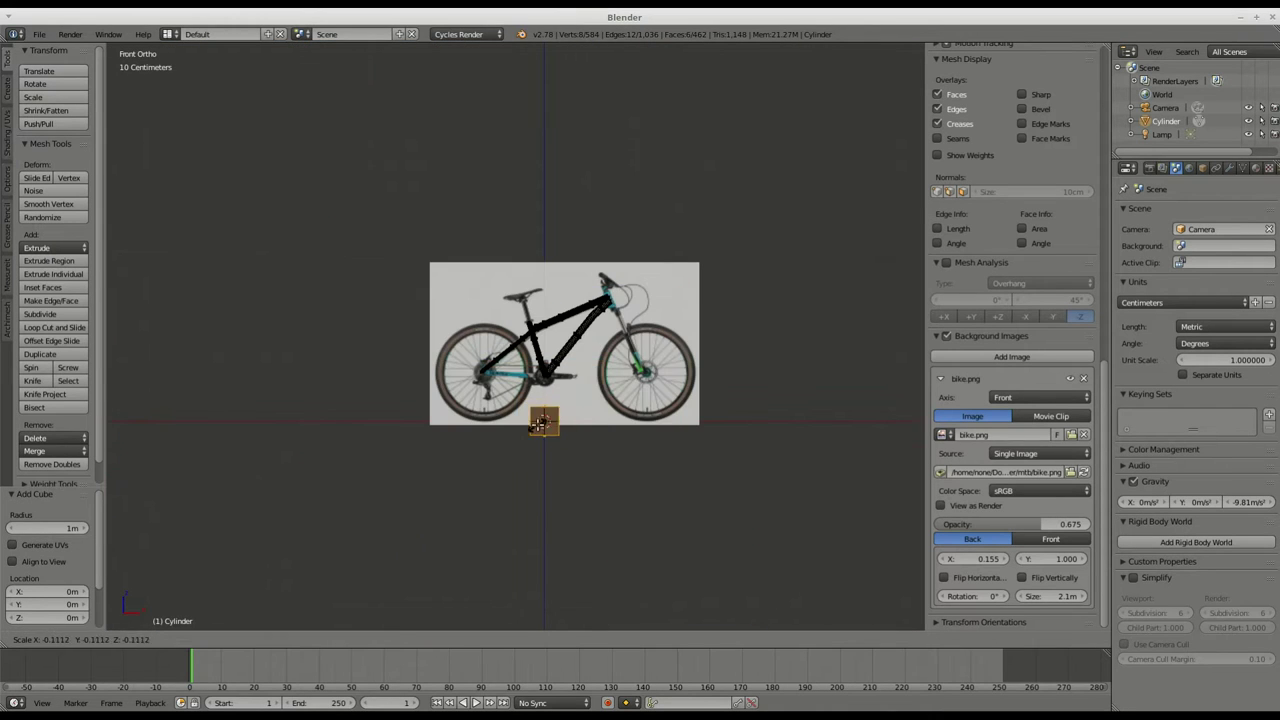
{"action": "left_click", "coordinate": [538, 425]}
{"action": "scroll", "coordinate": [537, 421], "scroll_direction": "up", "scroll_amount": 9}
{"action": "left_click_drag", "start_coordinate": [581, 392], "coordinate": [583, 253]}
- Move the cube up about 13.5 cm and back about 14 cm onto the chain stay
{"action": "scroll", "coordinate": [302, 162], "scroll_direction": "up", "scroll_amount": 4}
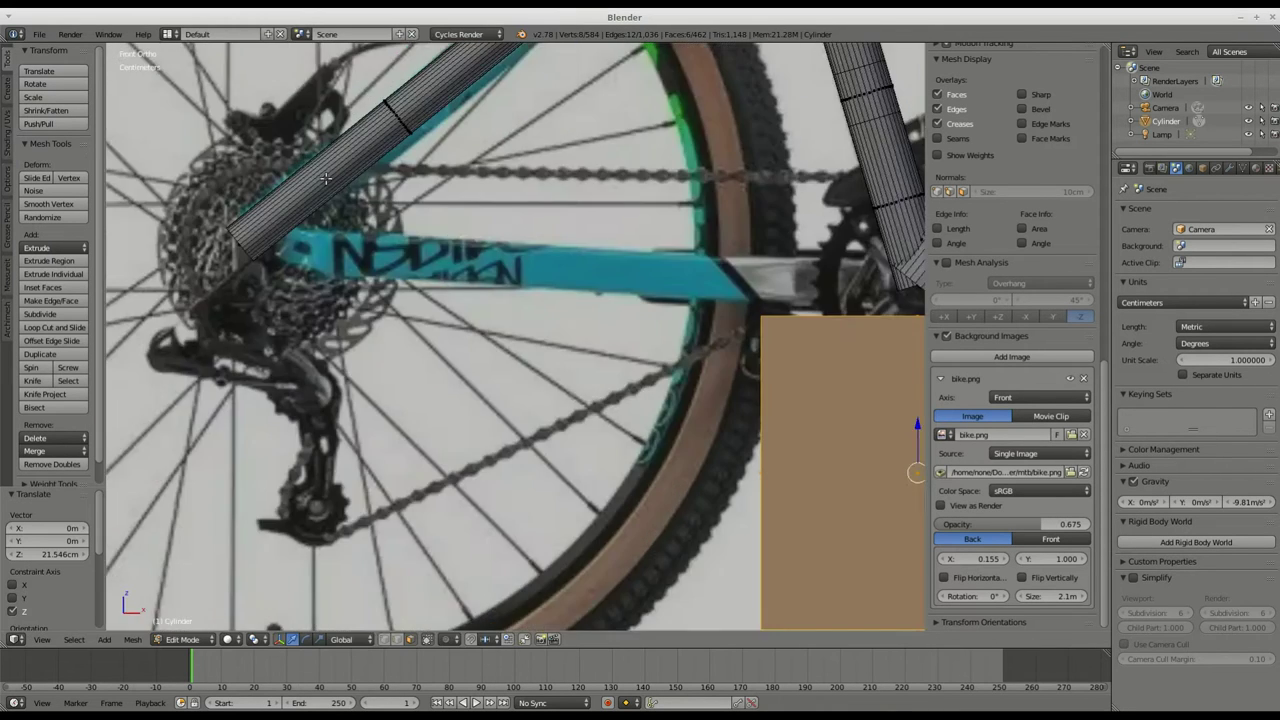
{"action": "scroll", "coordinate": [304, 164], "scroll_direction": "down", "scroll_amount": 2}
{"action": "left_click_drag", "start_coordinate": [671, 383], "coordinate": [630, 290]}
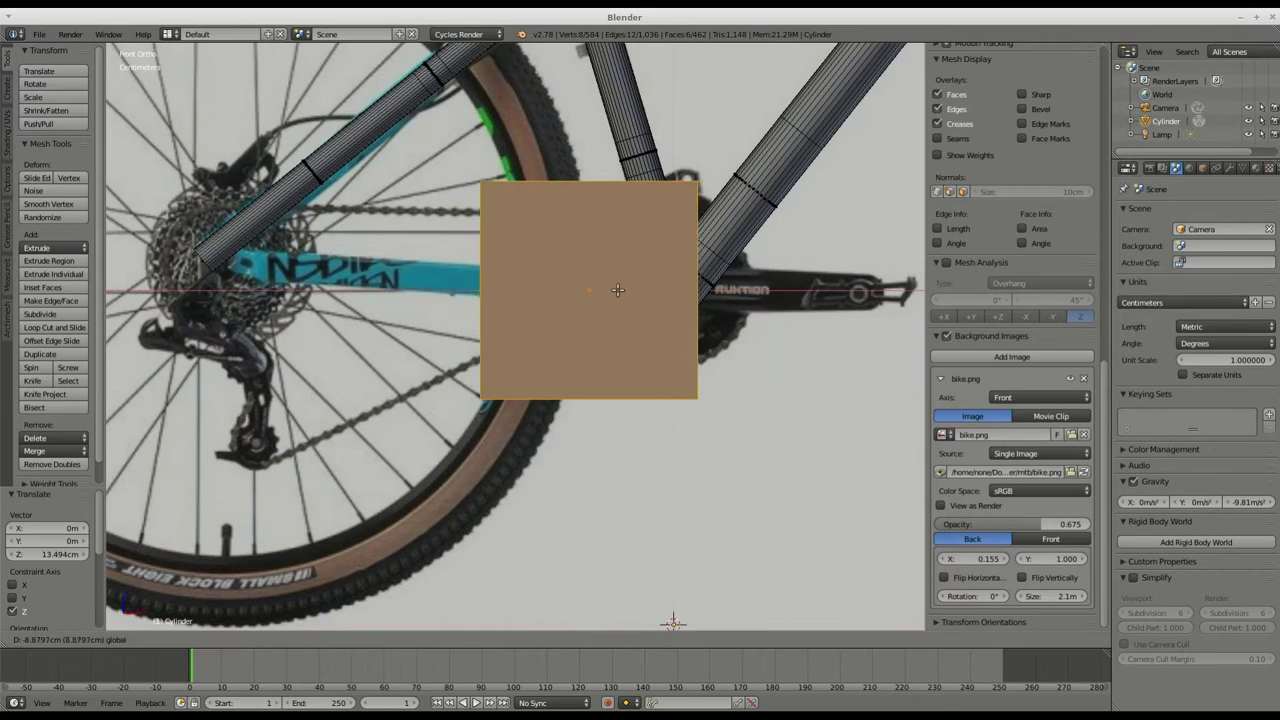
{"action": "left_click", "coordinate": [575, 290]}
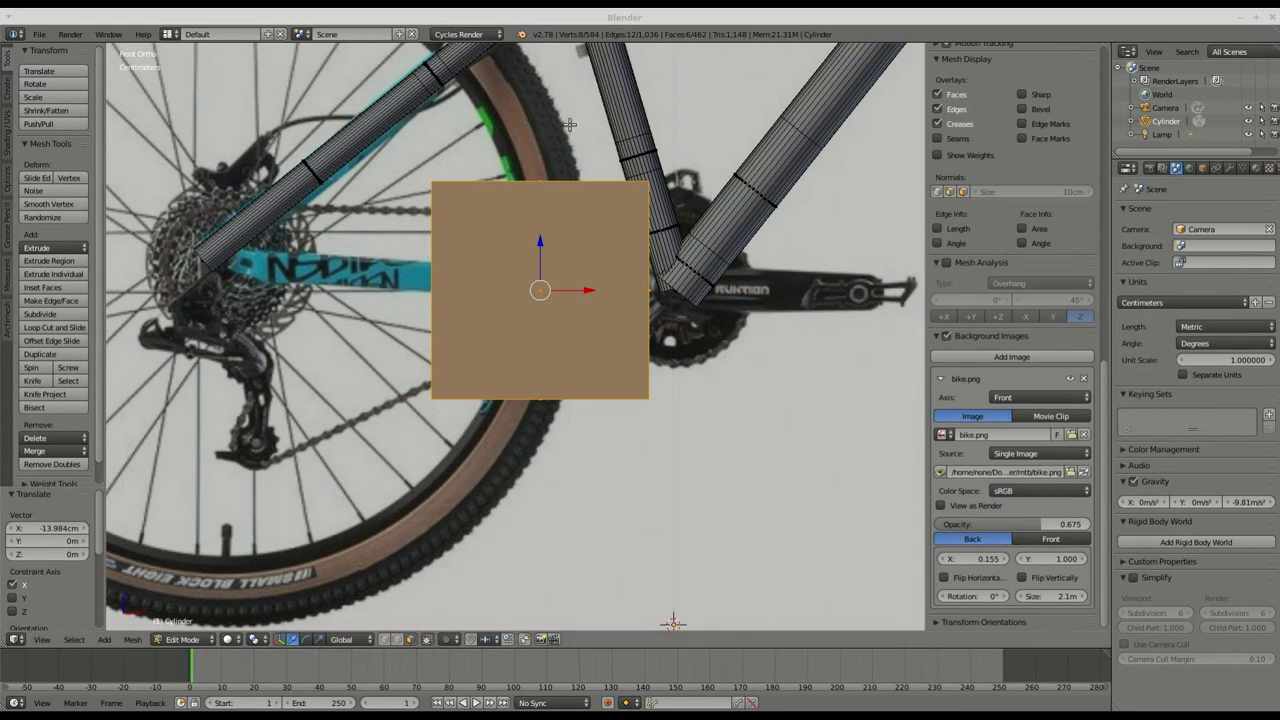
- Shrink the cube to the chain stay's thickness with successive scales from 0.259 to 0.838, nudging it up into line
{"action": "key", "text": "s"}
{"action": "left_click", "coordinate": [507, 251]}
{"action": "scroll", "coordinate": [507, 251], "scroll_direction": "up", "scroll_amount": 3}
{"action": "key", "text": "s"}
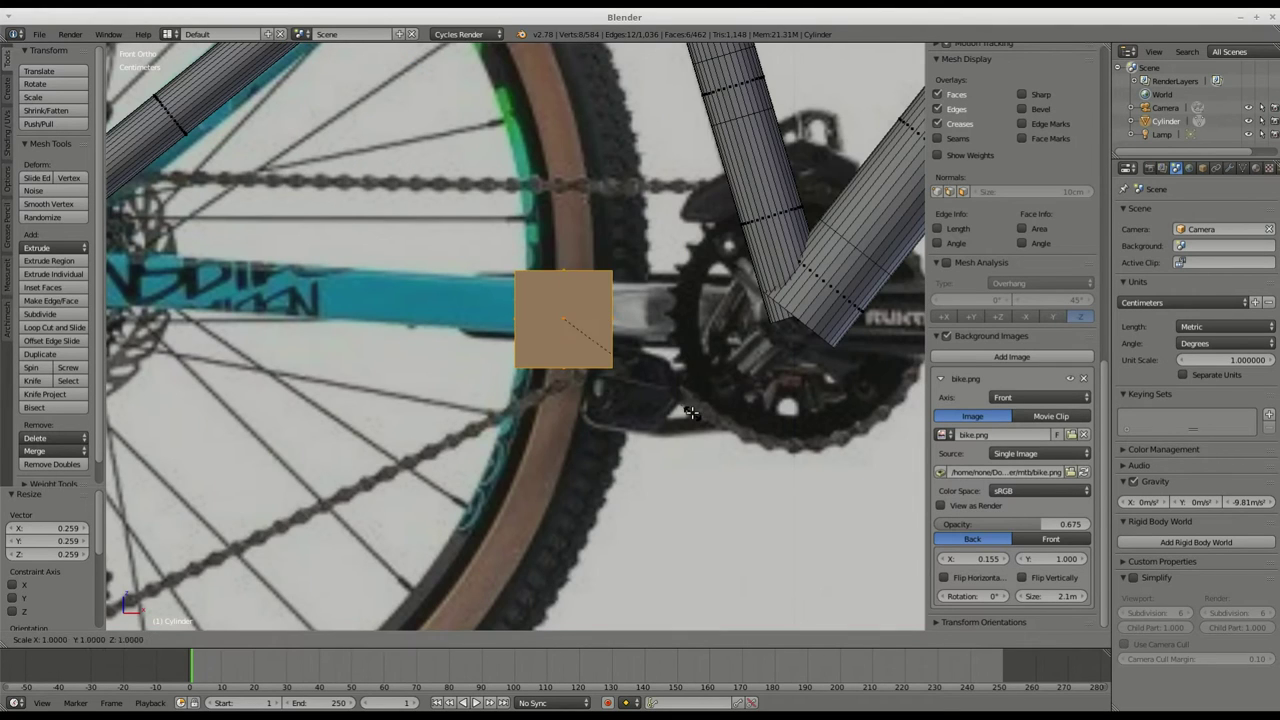
{"action": "left_click", "coordinate": [639, 379]}
{"action": "left_click_drag", "start_coordinate": [560, 276], "coordinate": [561, 265]}
{"action": "key", "text": "s"}
{"action": "left_click", "coordinate": [625, 213]}
- Select the cube's front face and extrude it about 12.7 cm to the bottom bracket
{"action": "scroll", "coordinate": [631, 287], "scroll_direction": "down", "scroll_amount": 4}
{"action": "middle_click_drag", "start_coordinate": [630, 301], "coordinate": [560, 308]}
{"action": "scroll", "coordinate": [488, 303], "scroll_direction": "up", "scroll_amount": 5}
{"action": "right_click", "coordinate": [523, 298]}
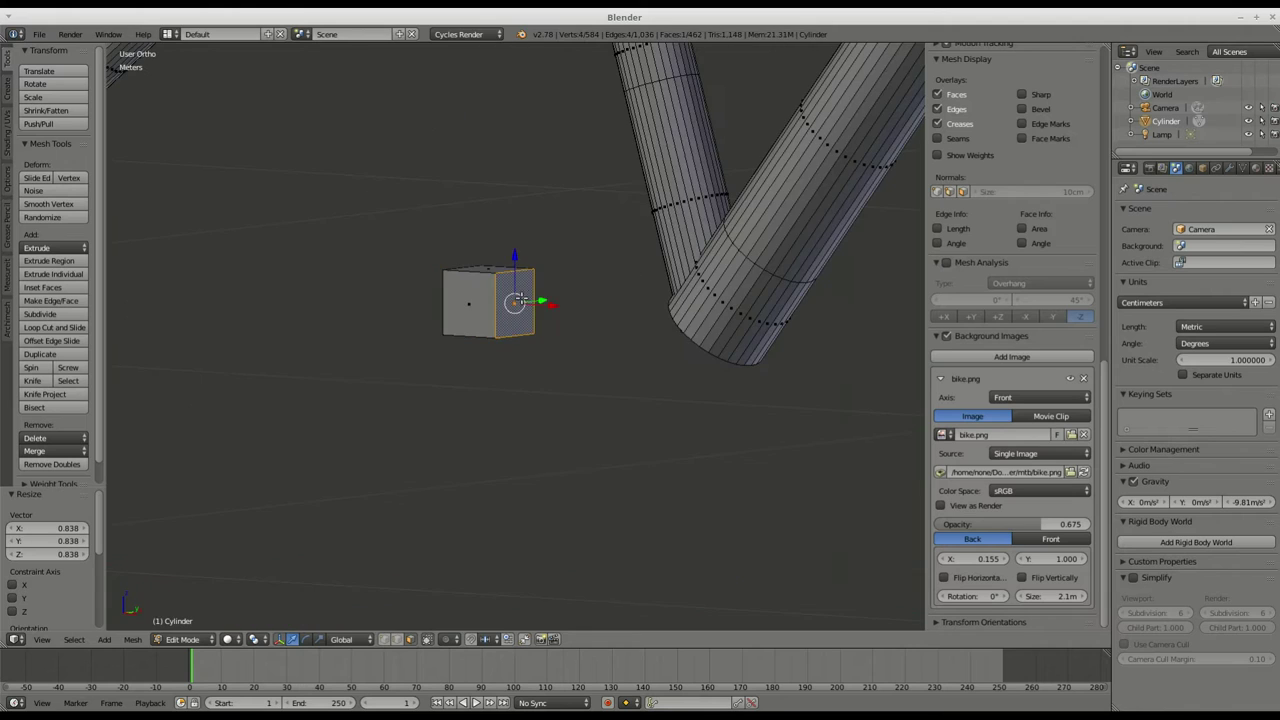
{"action": "key", "text": "KP_1"}
{"action": "scroll", "coordinate": [523, 297], "scroll_direction": "down", "scroll_amount": 2}
{"action": "middle_click_drag", "start_coordinate": [845, 230], "coordinate": [640, 225], "text": "shift"}
{"action": "key", "text": "e"}
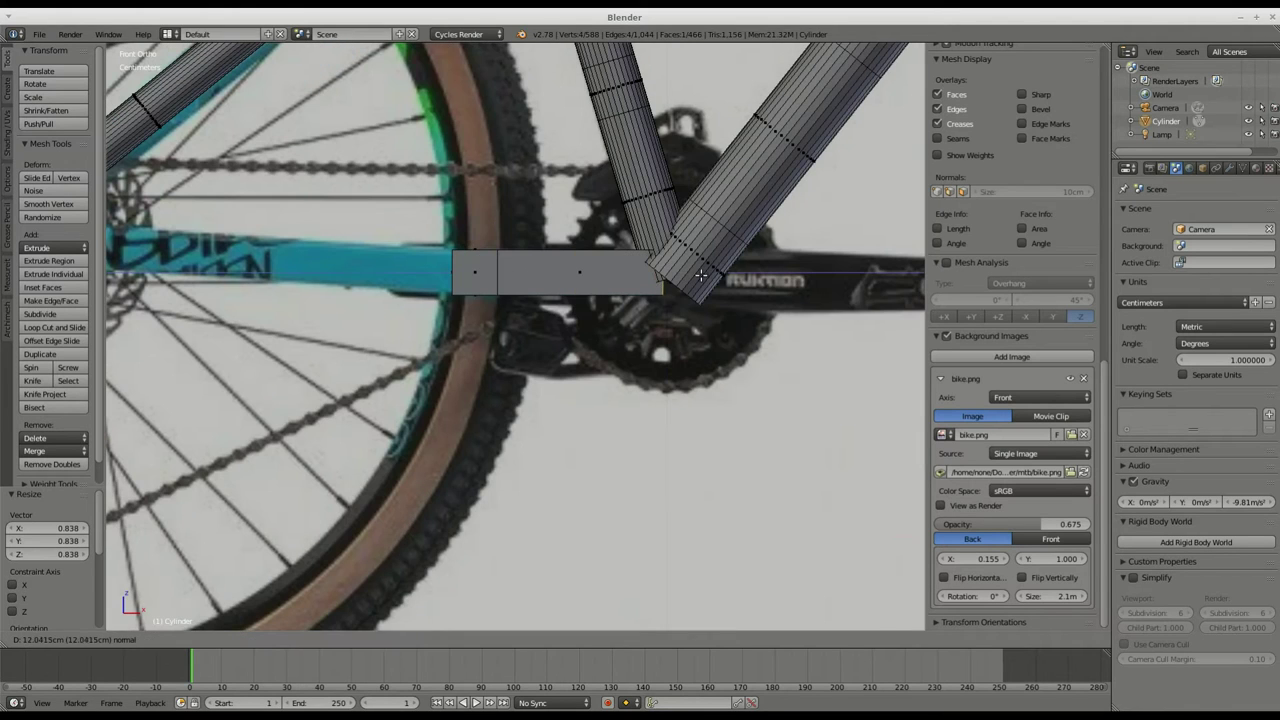
{"action": "left_click", "coordinate": [718, 273]}
- Select the rear face of the chain stay block and extrude it about 3.9 cm toward the rear wheel
{"action": "scroll", "coordinate": [745, 320], "scroll_direction": "down", "scroll_amount": 6}
{"action": "middle_click_drag", "start_coordinate": [700, 322], "coordinate": [762, 332]}
{"action": "scroll", "coordinate": [750, 330], "scroll_direction": "up", "scroll_amount": 7}
{"action": "right_click", "coordinate": [690, 308]}
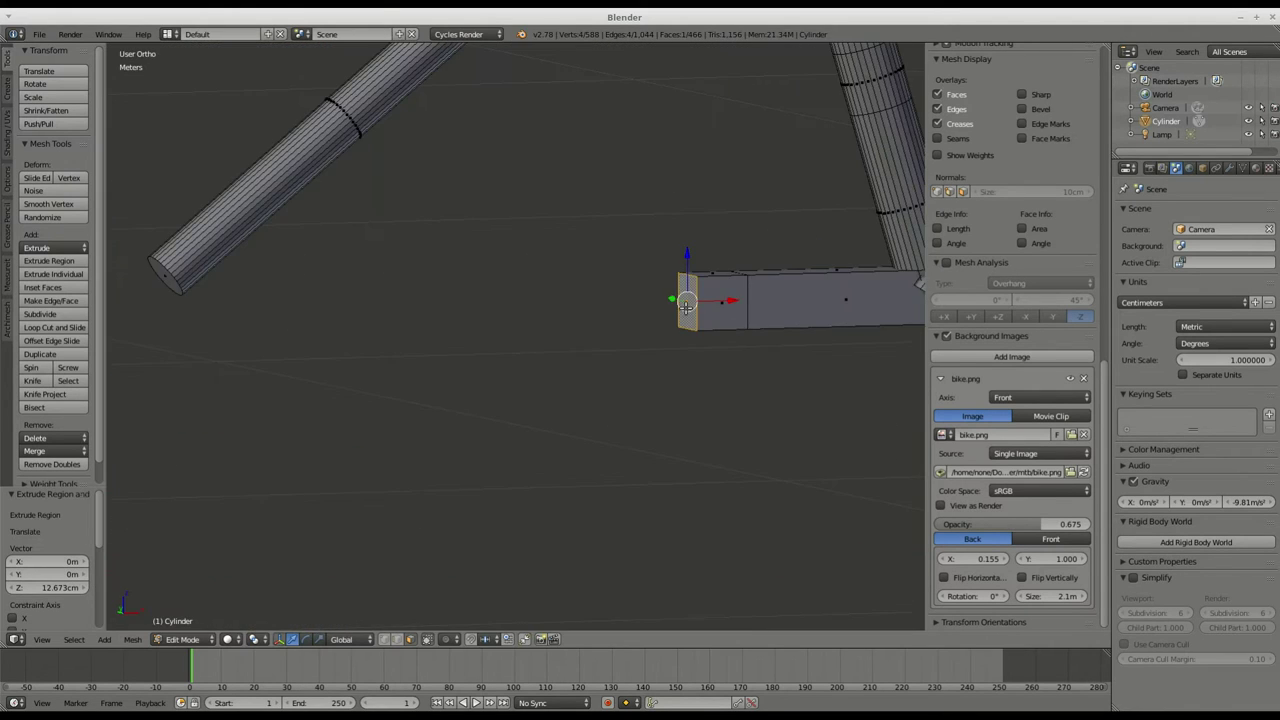
{"action": "key", "text": "KP_1"}
{"action": "scroll", "coordinate": [685, 317], "scroll_direction": "down", "scroll_amount": 5}
{"action": "key", "text": "e"}
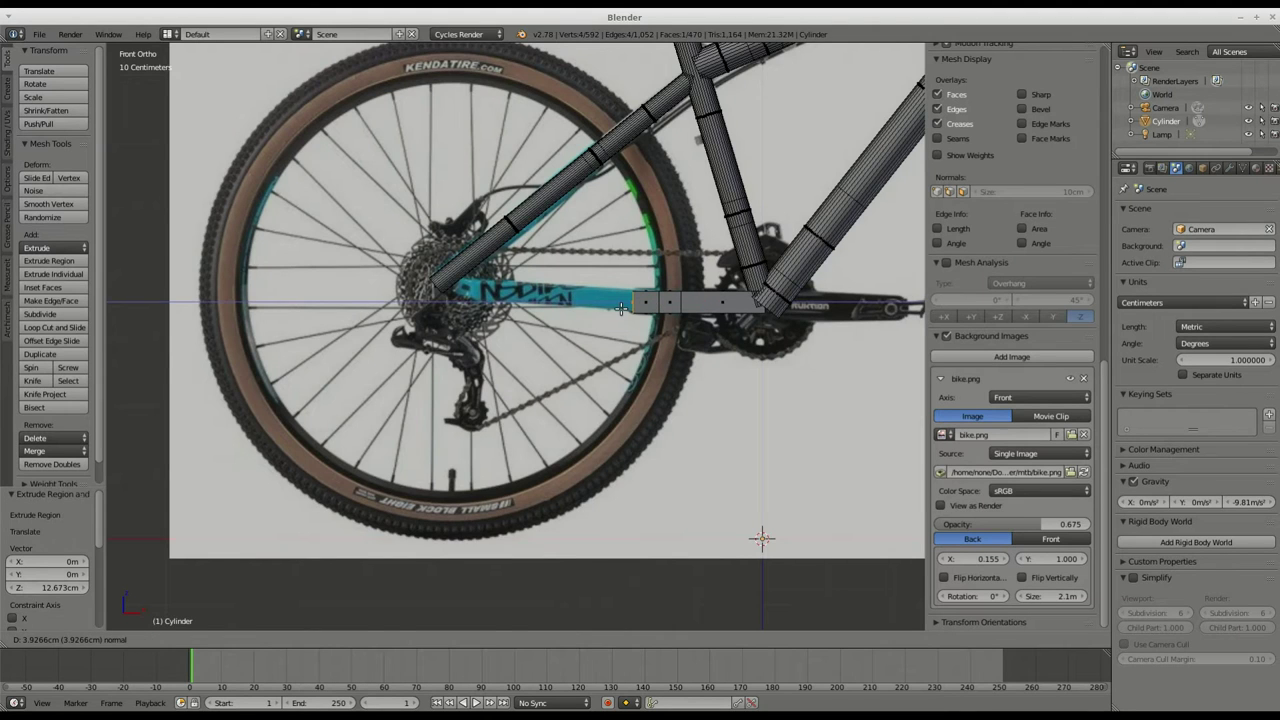
{"action": "left_click", "coordinate": [621, 309]}
{"action": "scroll", "coordinate": [630, 305], "scroll_direction": "up", "scroll_amount": 4}
{"action": "key", "text": "r"}
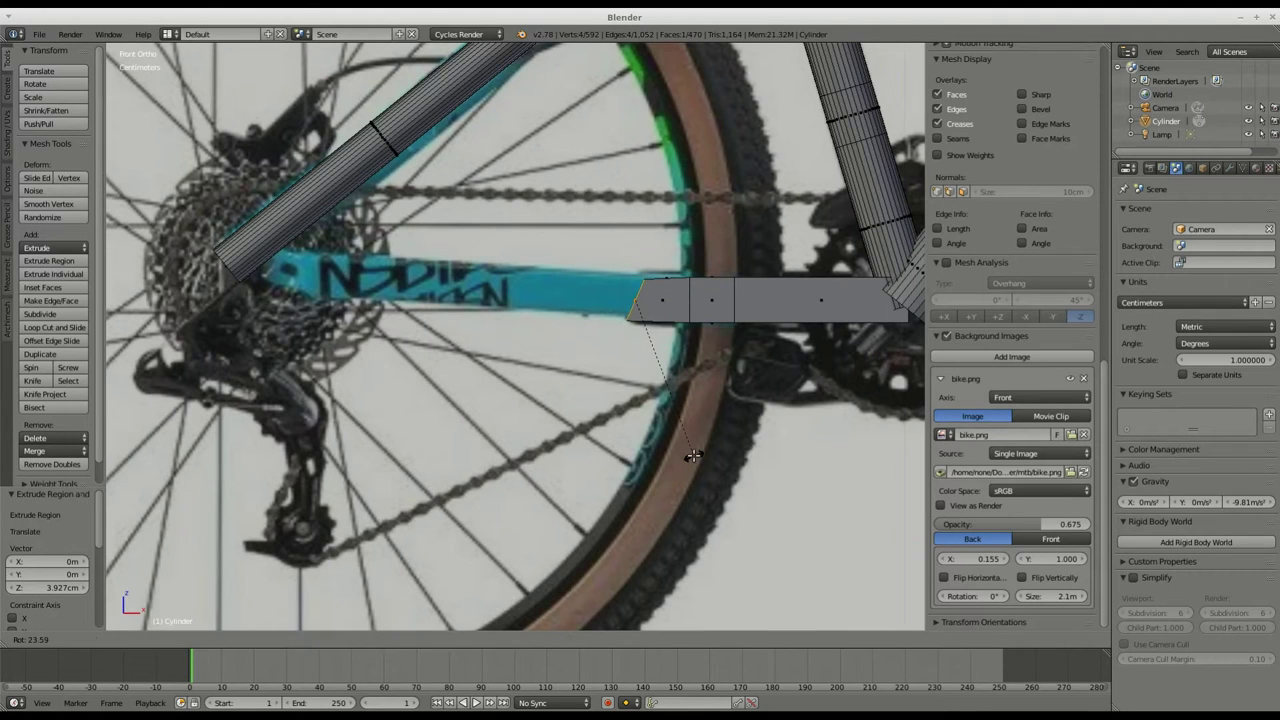
{"action": "key", "text": "y"}
{"action": "right_click", "coordinate": [694, 456]}
- Rotate the chain stay's rear face about 3.3° around the Y axis and extrude it about 28 cm to the rear axle
{"action": "key", "text": "r"}
{"action": "key", "text": "y"}
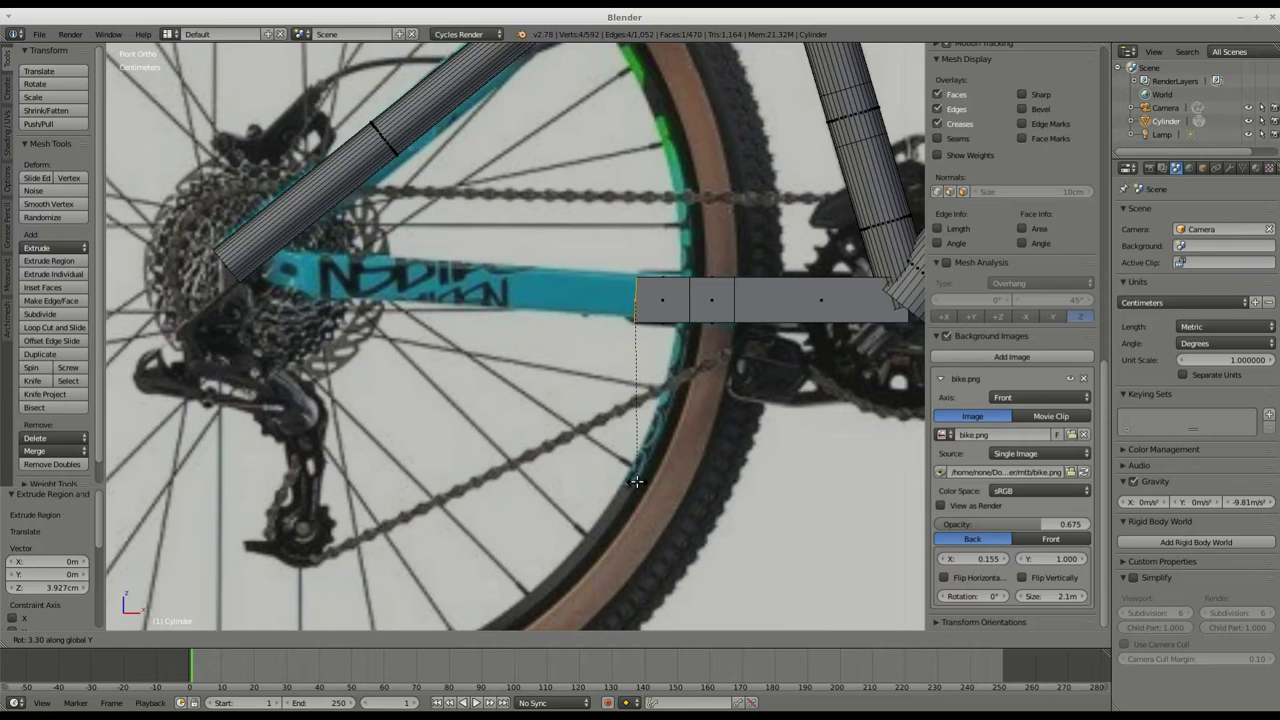
{"action": "left_click", "coordinate": [636, 481]}
{"action": "key", "text": "e"}
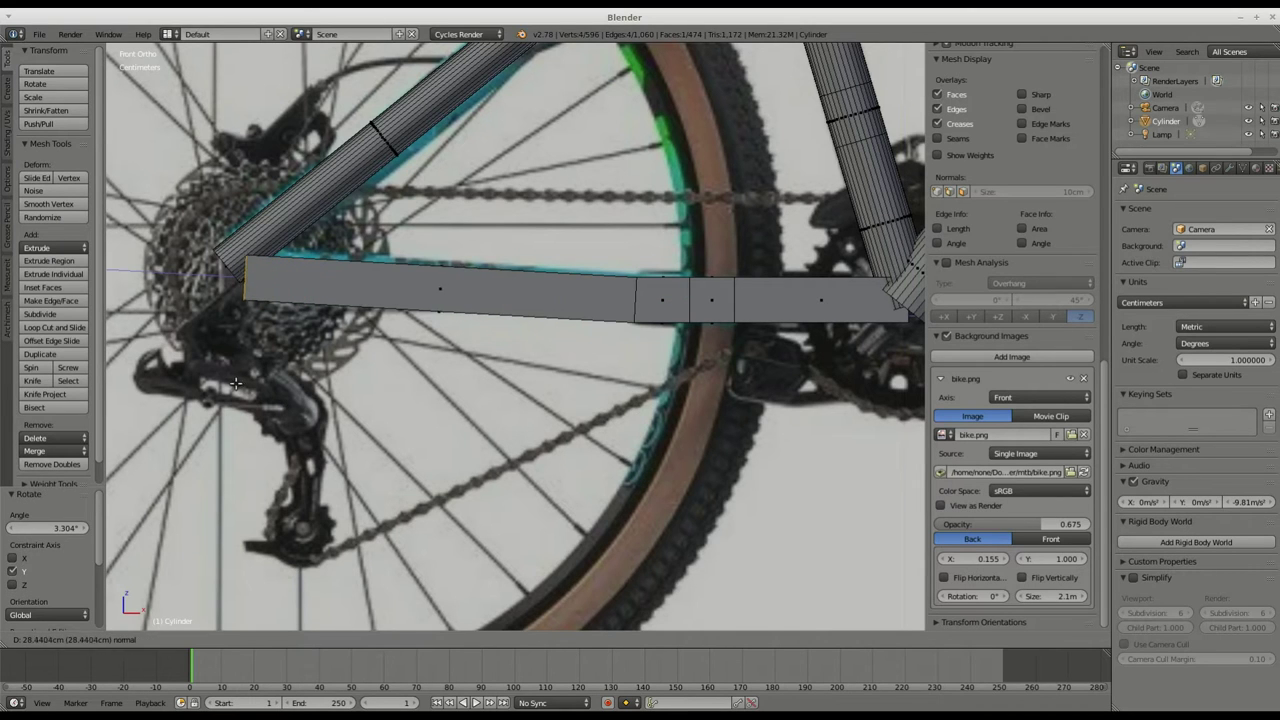
{"action": "left_click", "coordinate": [225, 381]}
{"action": "scroll", "coordinate": [191, 381], "scroll_direction": "down", "scroll_amount": 4}
{"action": "scroll", "coordinate": [269, 393], "scroll_direction": "down", "scroll_amount": 3}
{"action": "key", "text": "a"}
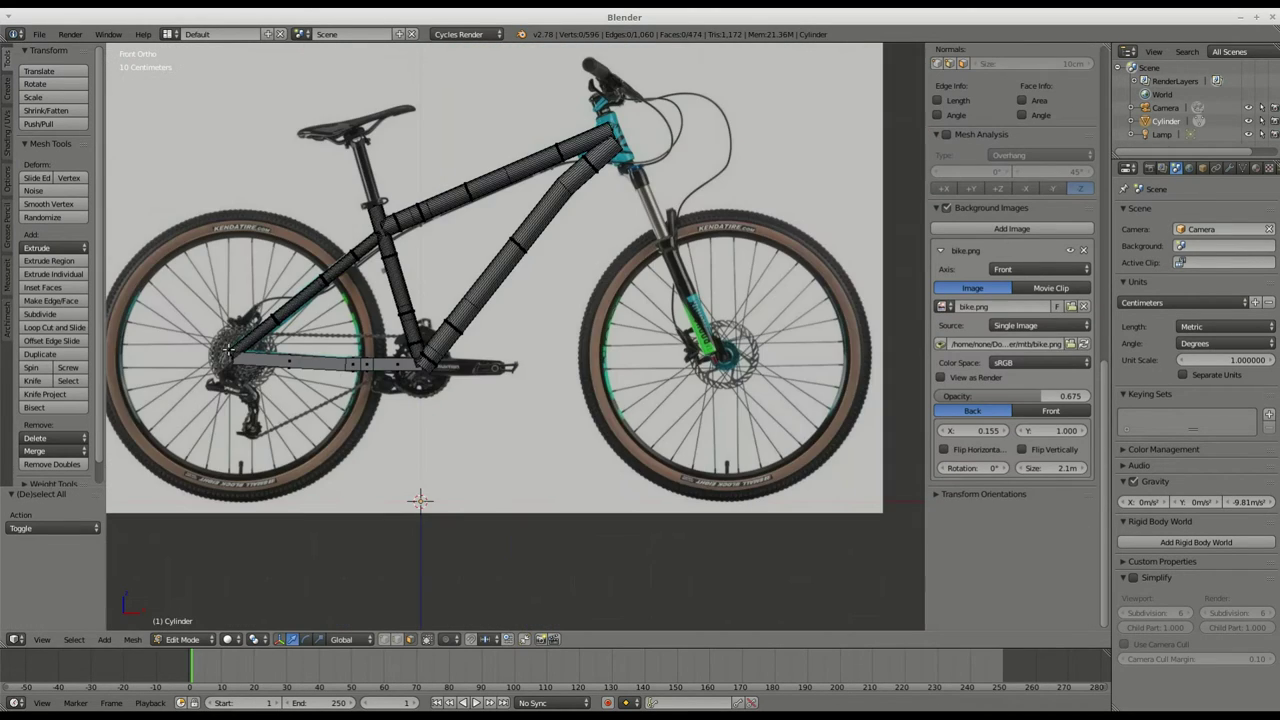
- Add a cylinder for the head tube in the front view and scale it down
{"action": "middle_click_drag", "start_coordinate": [348, 376], "coordinate": [351, 375]}
{"action": "key", "text": "KP_1"}
{"action": "scroll", "coordinate": [542, 221], "scroll_direction": "up", "scroll_amount": 5}
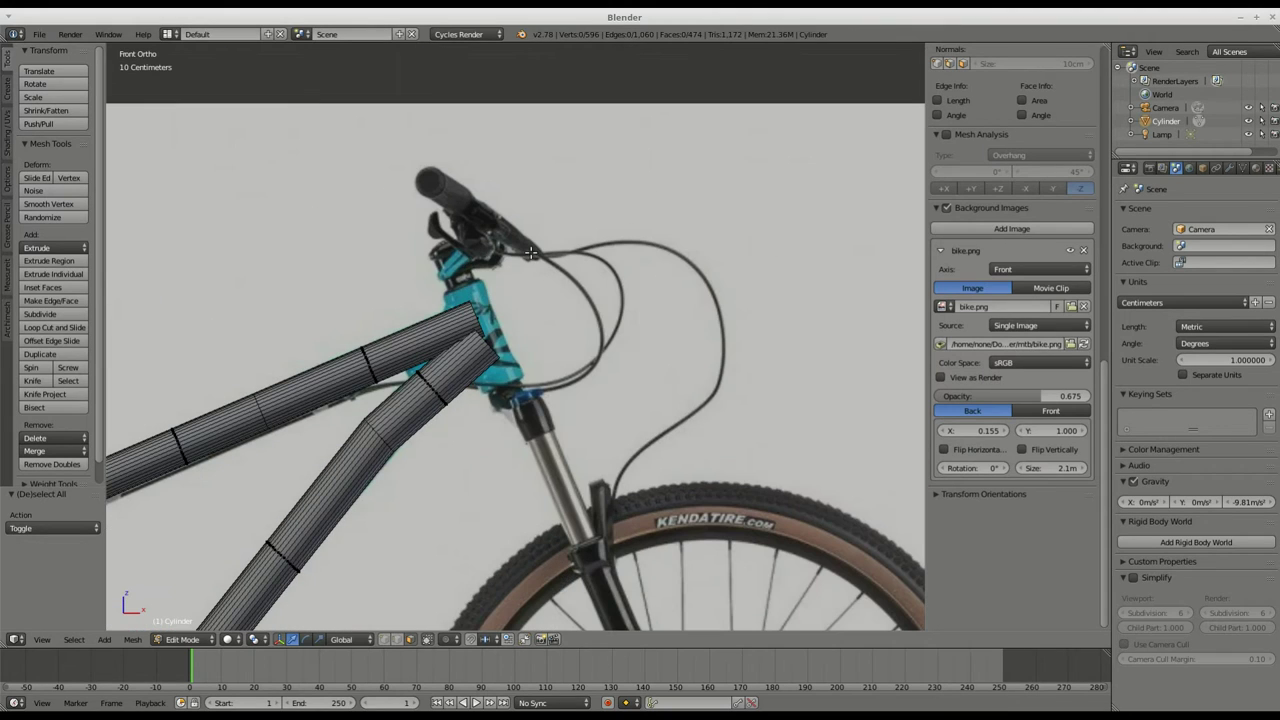
{"action": "key", "text": "shift+a"}
{"action": "left_click", "coordinate": [512, 346]}
{"action": "scroll", "coordinate": [520, 332], "scroll_direction": "down", "scroll_amount": 9}
{"action": "key", "text": "s"}
{"action": "left_click", "coordinate": [453, 454]}
- Move the cylinder forward and up beside the head tube, and scale it by 0.324
{"action": "scroll", "coordinate": [447, 480], "scroll_direction": "up", "scroll_amount": 6}
{"action": "left_click_drag", "start_coordinate": [479, 427], "coordinate": [763, 428]}
{"action": "scroll", "coordinate": [620, 427], "scroll_direction": "down", "scroll_amount": 1}
{"action": "middle_click_drag", "start_coordinate": [700, 356], "coordinate": [704, 444], "text": "shift"}
{"action": "left_click_drag", "start_coordinate": [701, 457], "coordinate": [695, 110]}
{"action": "scroll", "coordinate": [706, 110], "scroll_direction": "up", "scroll_amount": 5}
{"action": "key", "text": "s"}
{"action": "left_click", "coordinate": [657, 279]}
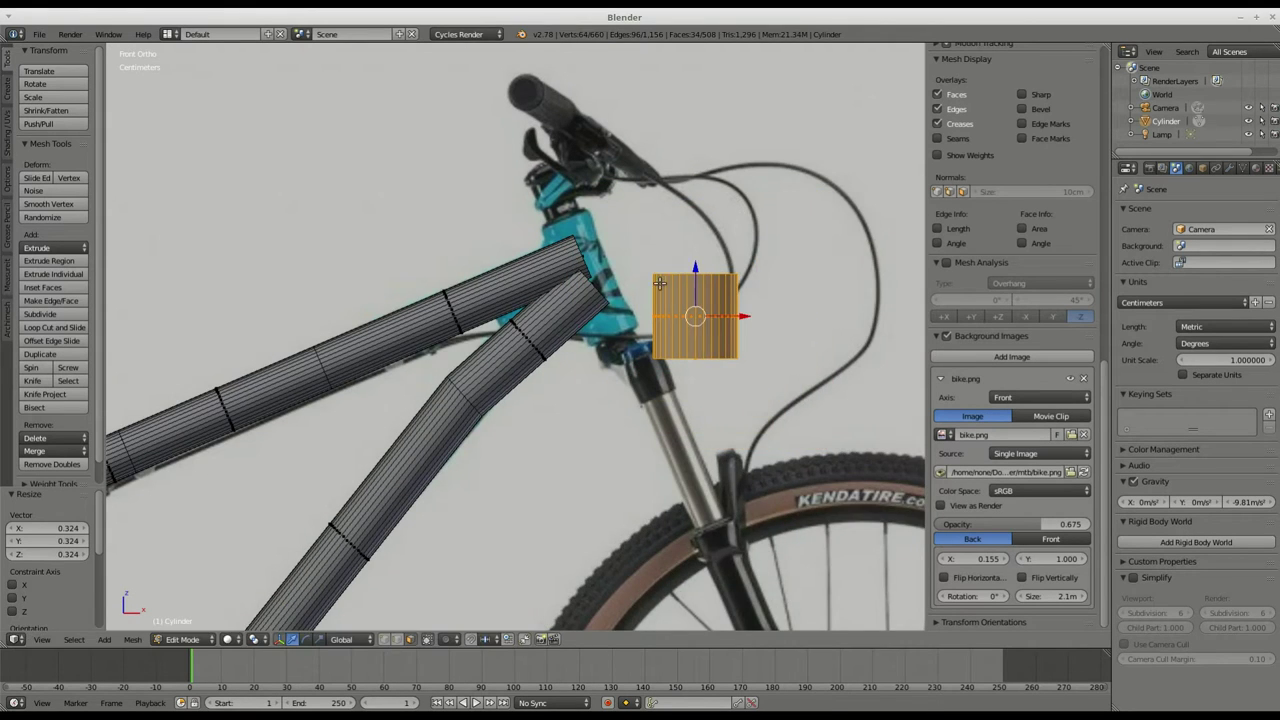
- Raise the cylinder, move it back to the head tube, and scale it by 0.785
{"action": "scroll", "coordinate": [660, 280], "scroll_direction": "up", "scroll_amount": 2}
{"action": "left_click_drag", "start_coordinate": [711, 282], "coordinate": [711, 198]}
{"action": "left_click_drag", "start_coordinate": [760, 246], "coordinate": [663, 247]}
{"action": "key", "text": "s"}
{"action": "left_click", "coordinate": [716, 247]}
- Rotate the cylinder about -21° around the Y axis and move it back about 5 cm onto the head tube
{"action": "key", "text": "r"}
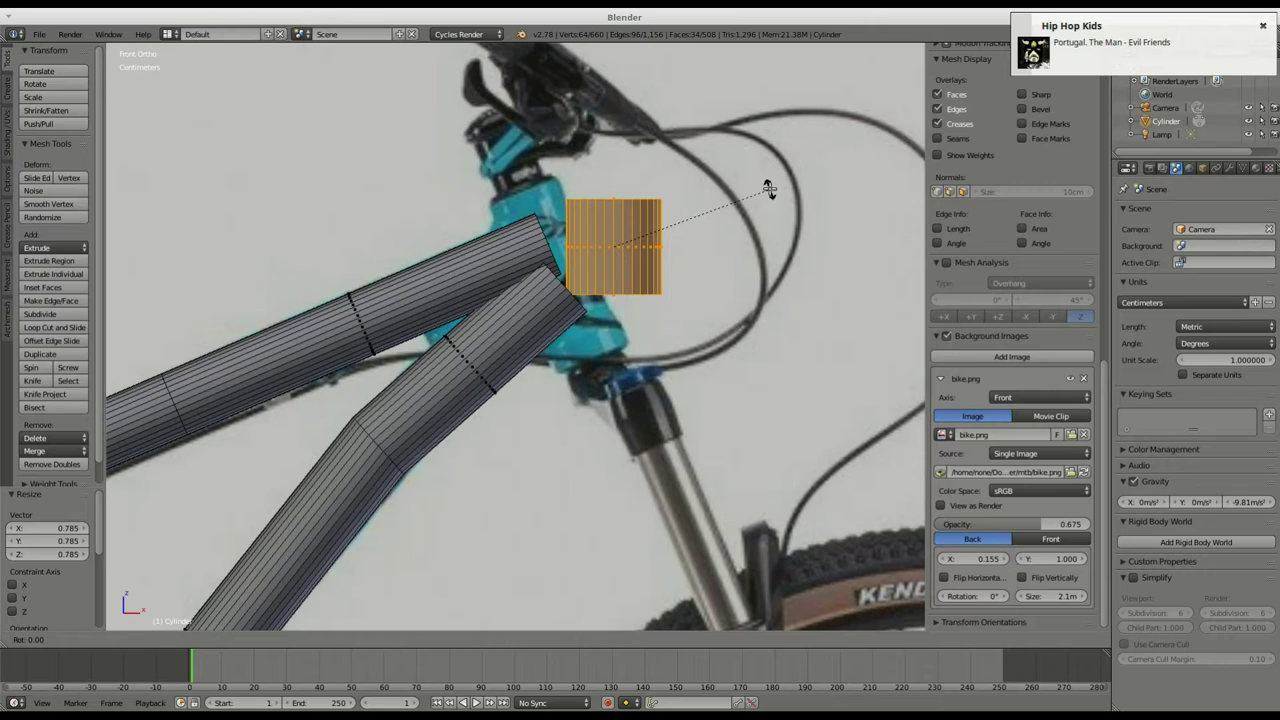
{"action": "key", "text": "y"}
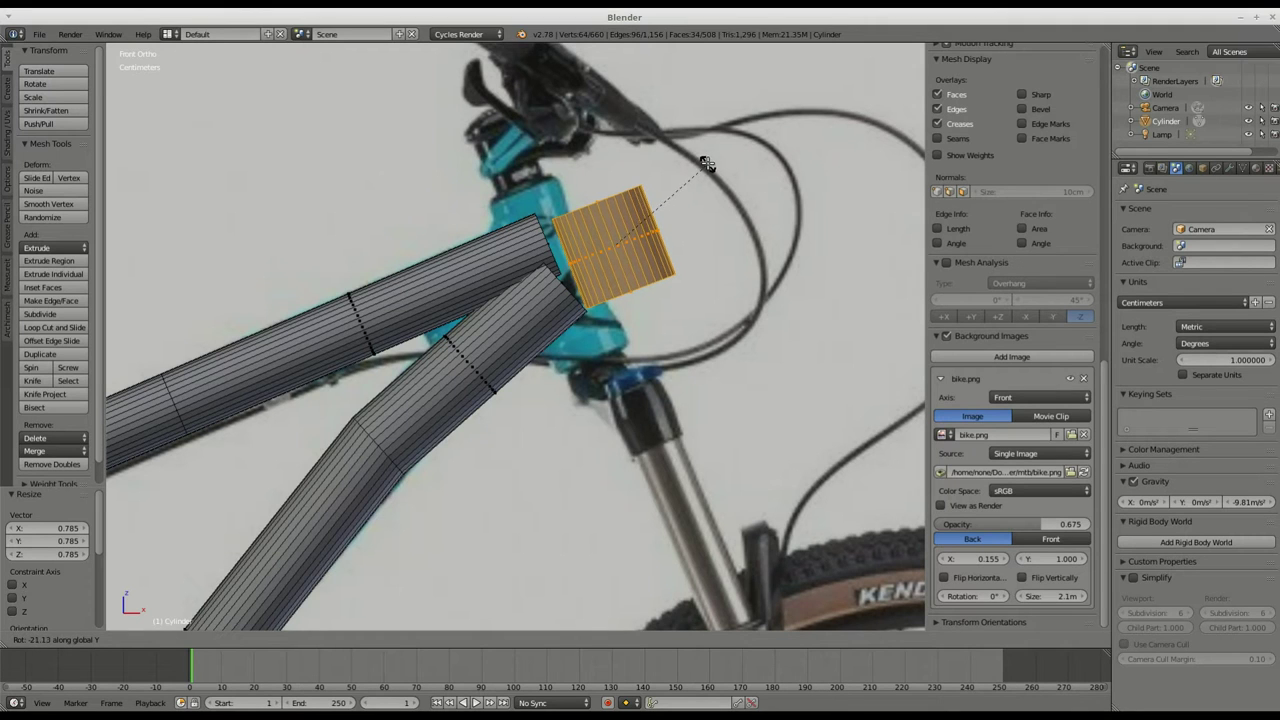
{"action": "left_click", "coordinate": [705, 165]}
{"action": "left_click_drag", "start_coordinate": [666, 242], "coordinate": [596, 242]}
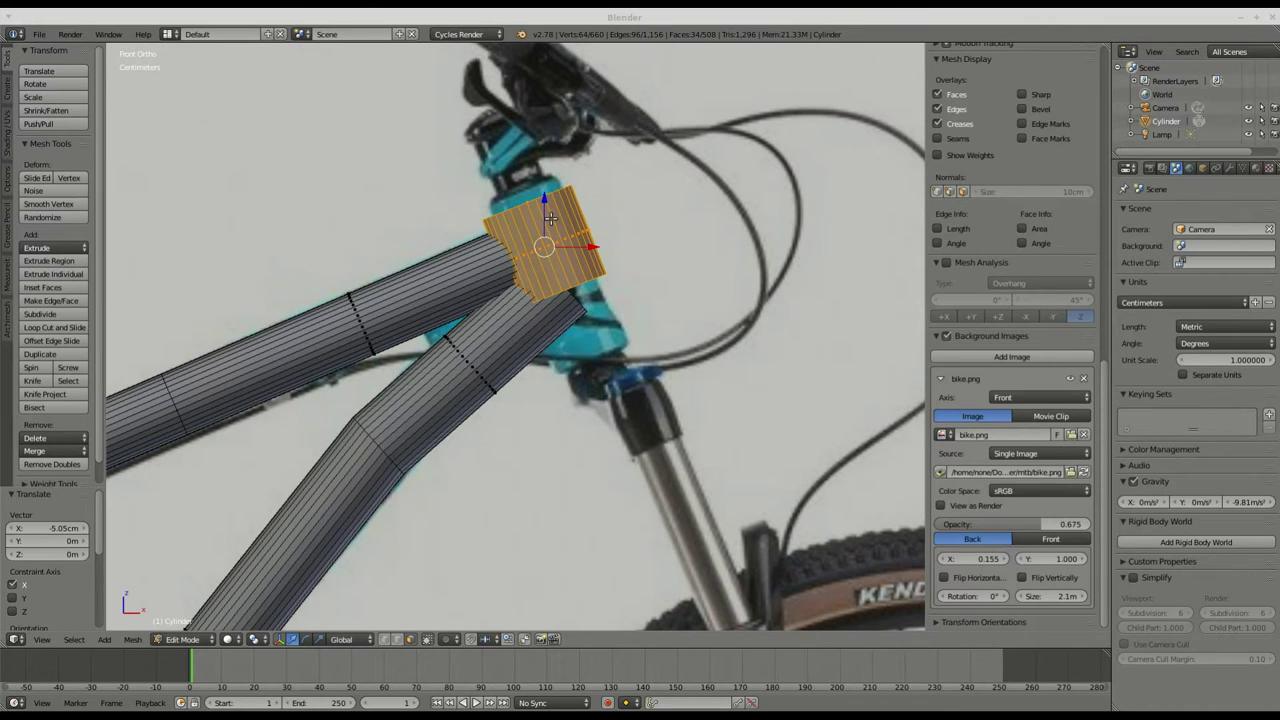
- Scale the cylinder down to the head tube's width, and nudge it up and about 5 mm back into line
{"action": "scroll", "coordinate": [549, 181], "scroll_direction": "up", "scroll_amount": 2}
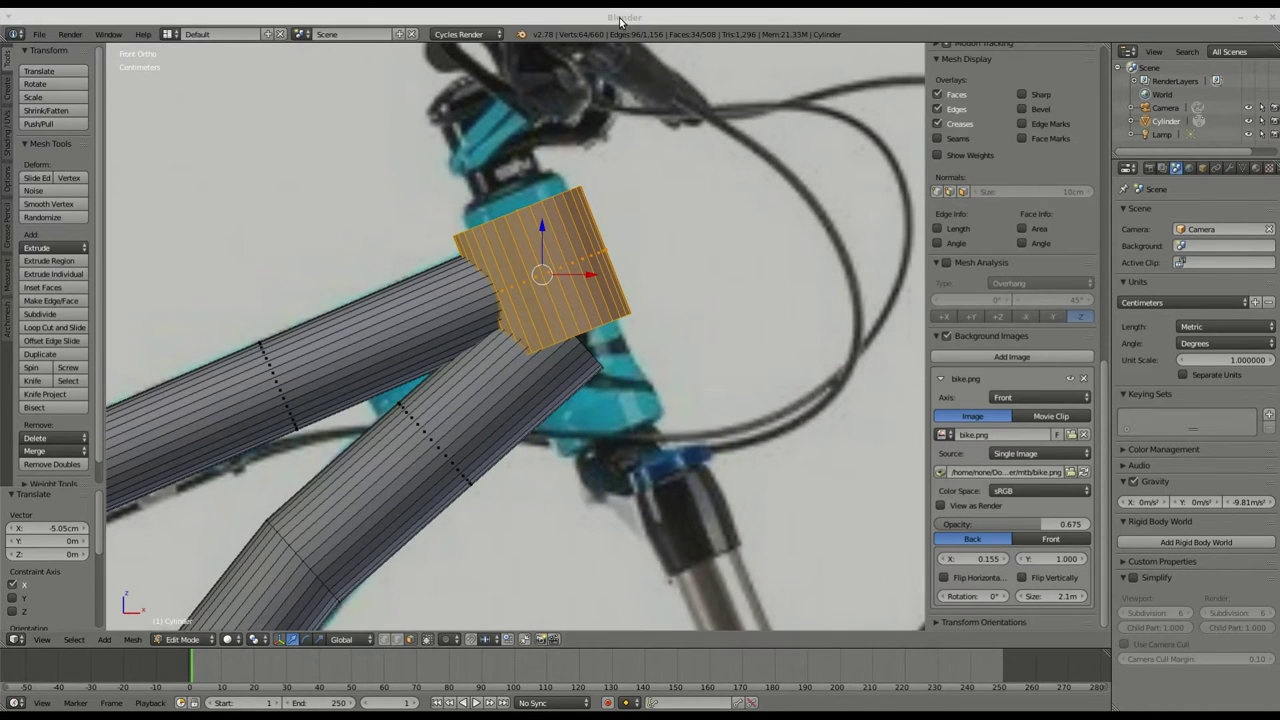
{"action": "key", "text": "s"}
{"action": "left_click", "coordinate": [711, 182]}
{"action": "left_click_drag", "start_coordinate": [543, 227], "coordinate": [543, 196]}
{"action": "left_click_drag", "start_coordinate": [590, 243], "coordinate": [578, 243]}
- Select the cylinder's bottom face and extrude it about 7.7 cm to the head tube's lower end
{"action": "scroll", "coordinate": [578, 243], "scroll_direction": "down", "scroll_amount": 3}
{"action": "middle_click_drag", "start_coordinate": [575, 243], "coordinate": [520, 222]}
{"action": "right_click", "coordinate": [513, 223]}
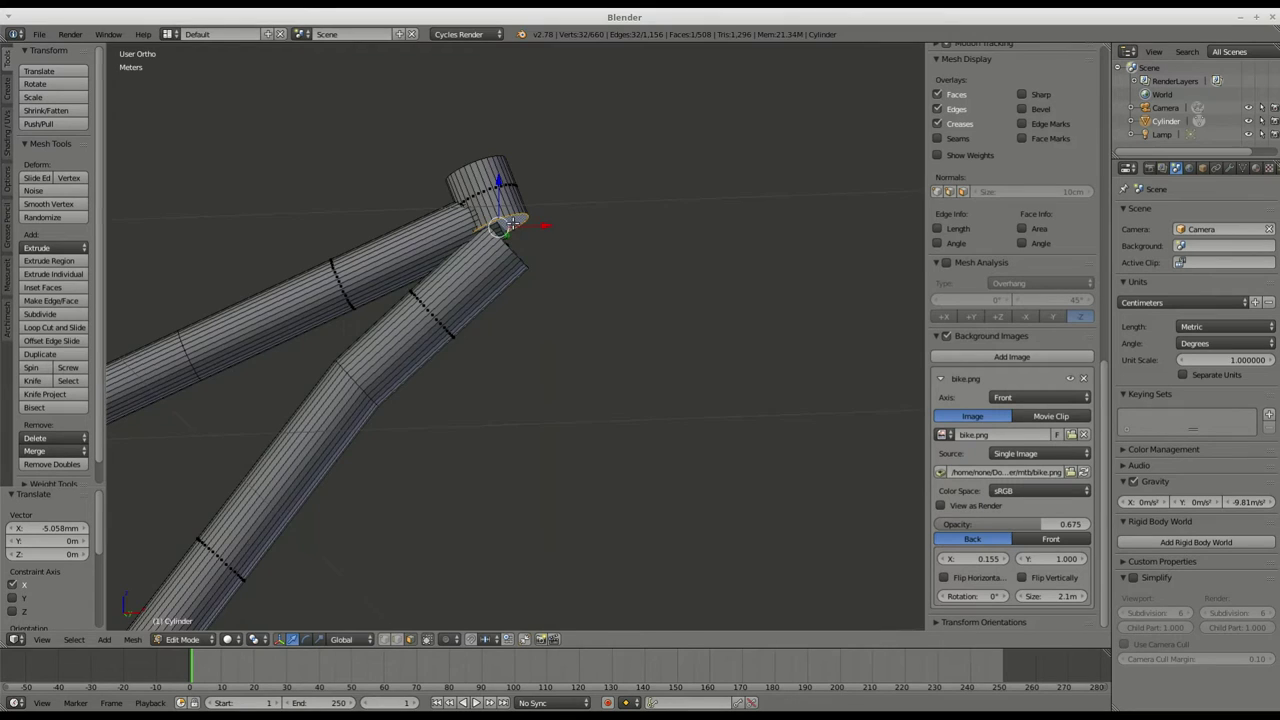
{"action": "key", "text": "KP_1"}
{"action": "key", "text": "e"}
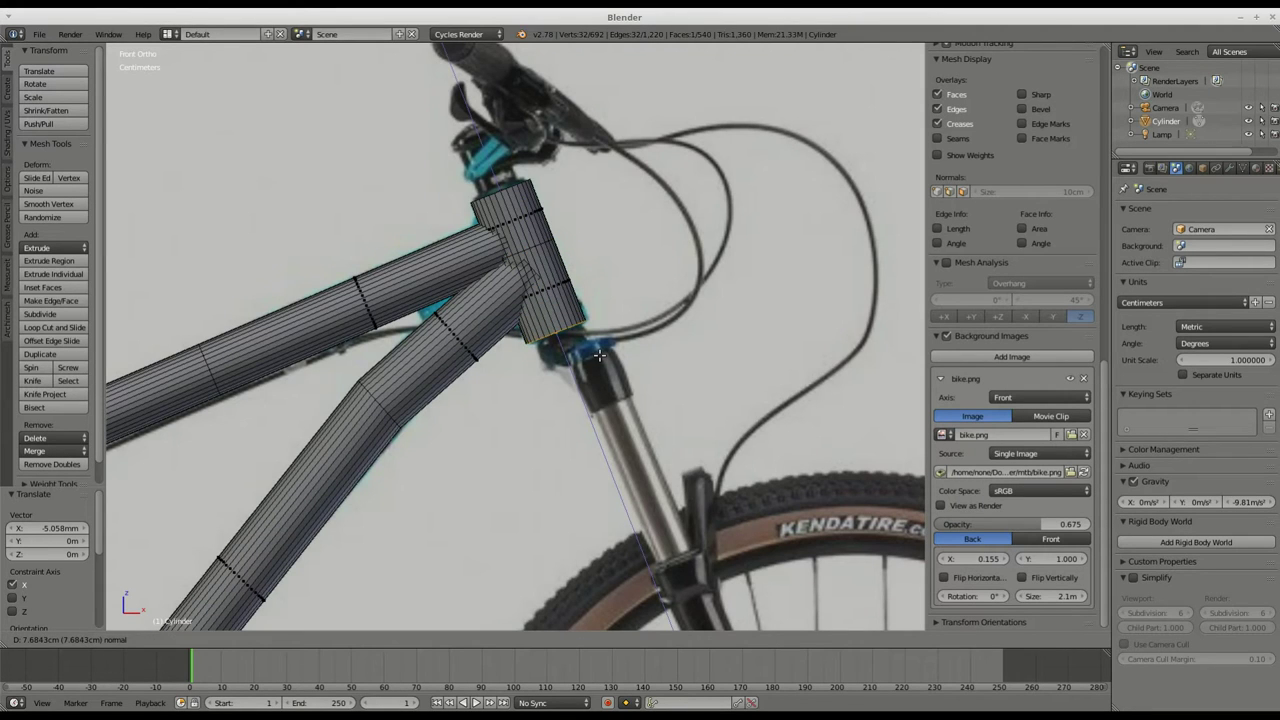
{"action": "left_click", "coordinate": [600, 356]}
{"action": "key", "text": "a"}
- Select the entire seat stay as linked geometry
{"action": "scroll", "coordinate": [626, 206], "scroll_direction": "down", "scroll_amount": 7}
{"action": "scroll", "coordinate": [474, 311], "scroll_direction": "up", "scroll_amount": 1}
{"action": "middle_click_drag", "start_coordinate": [440, 326], "coordinate": [569, 361]}
{"action": "scroll", "coordinate": [533, 322], "scroll_direction": "up", "scroll_amount": 5}
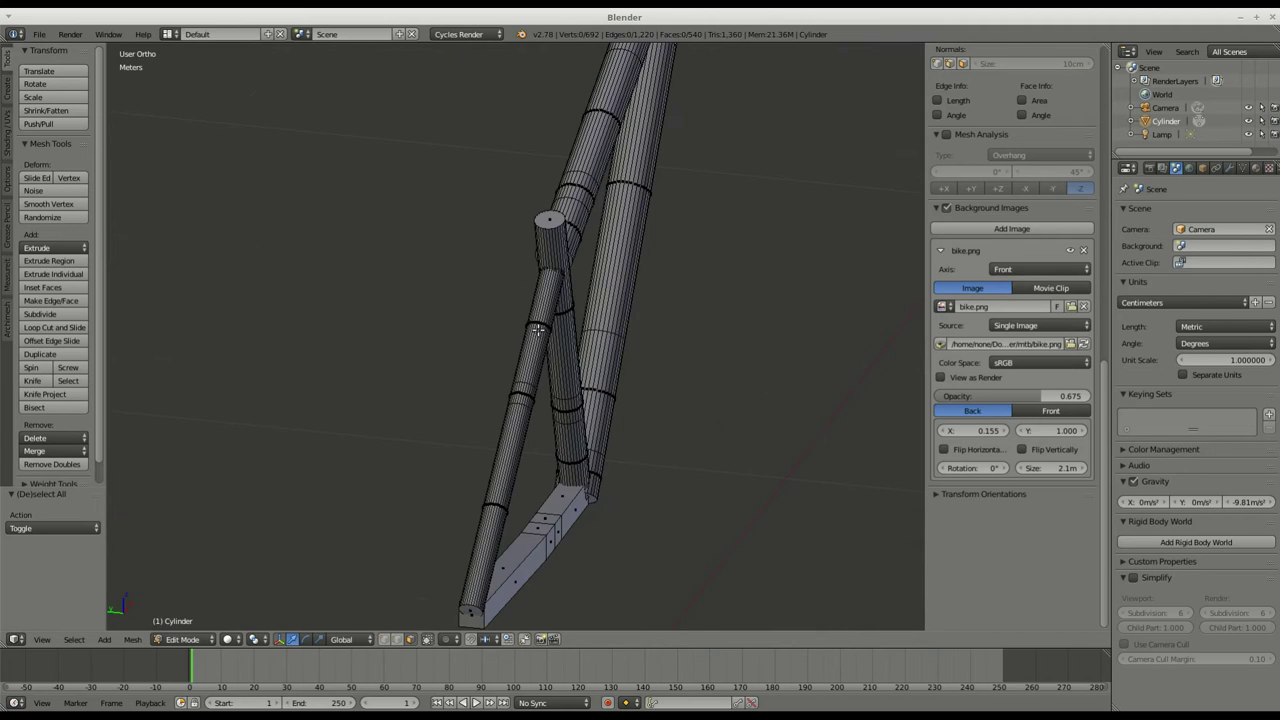
{"action": "key", "text": "KP_7"}
{"action": "scroll", "coordinate": [537, 329], "scroll_direction": "down", "scroll_amount": 5}
{"action": "scroll", "coordinate": [317, 374], "scroll_direction": "up", "scroll_amount": 5}
{"action": "right_click", "coordinate": [462, 349]}
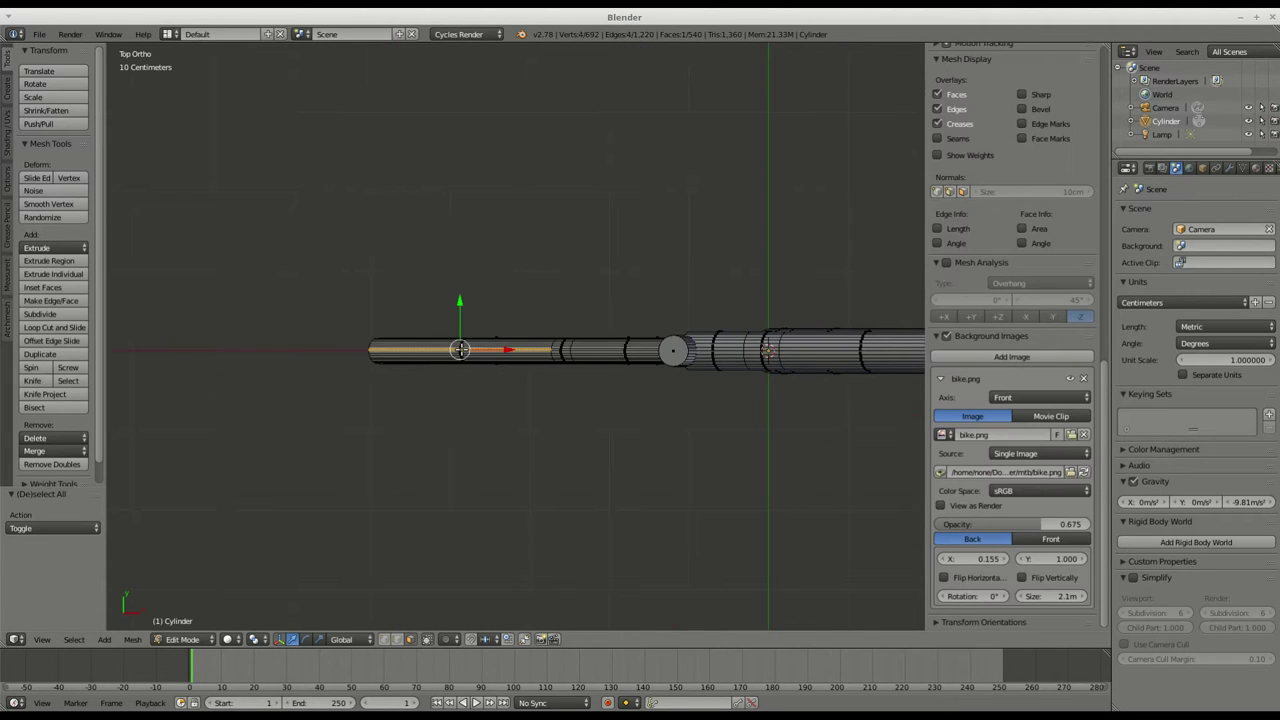
{"action": "key", "text": "l"}
{"action": "scroll", "coordinate": [581, 328], "scroll_direction": "up", "scroll_amount": 2}
{"action": "middle_click_drag", "start_coordinate": [571, 343], "coordinate": [685, 287]}
{"action": "scroll", "coordinate": [685, 287], "scroll_direction": "down", "scroll_amount": 4}
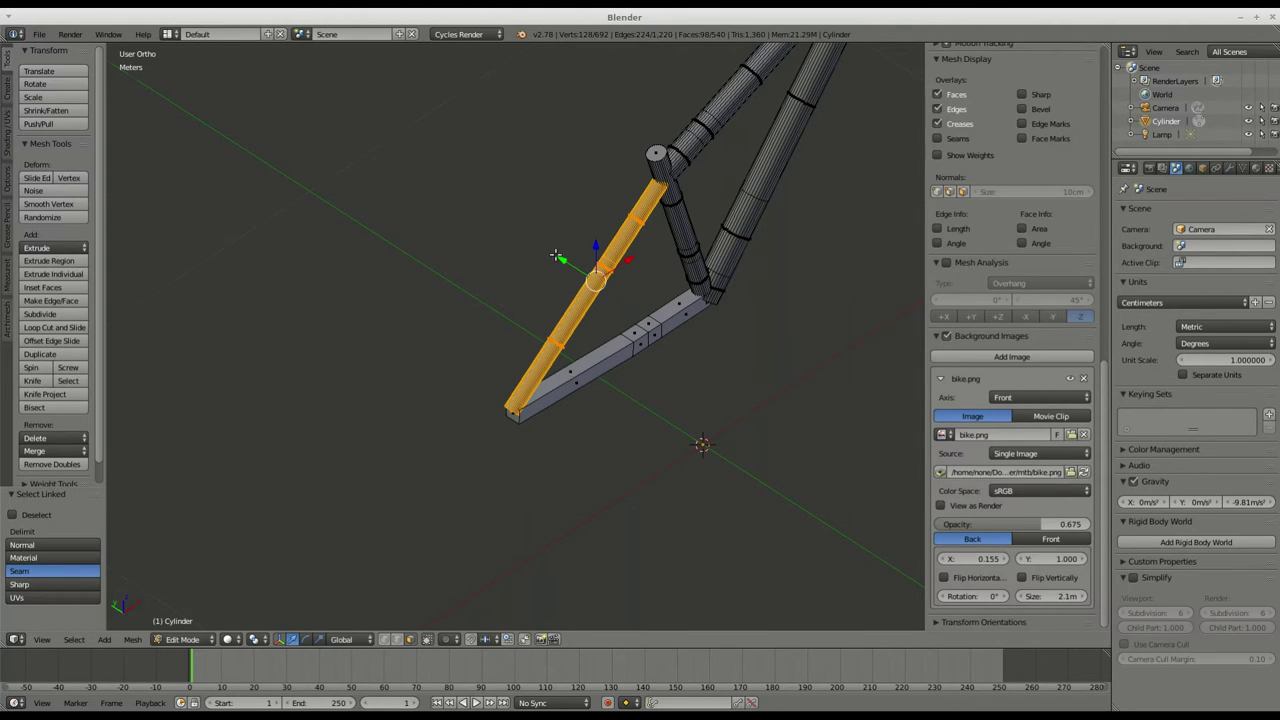
- Add a single edge loop around the seat stay's section just below the seat tube and slide it into position
{"action": "key", "text": "ctrl+r"}
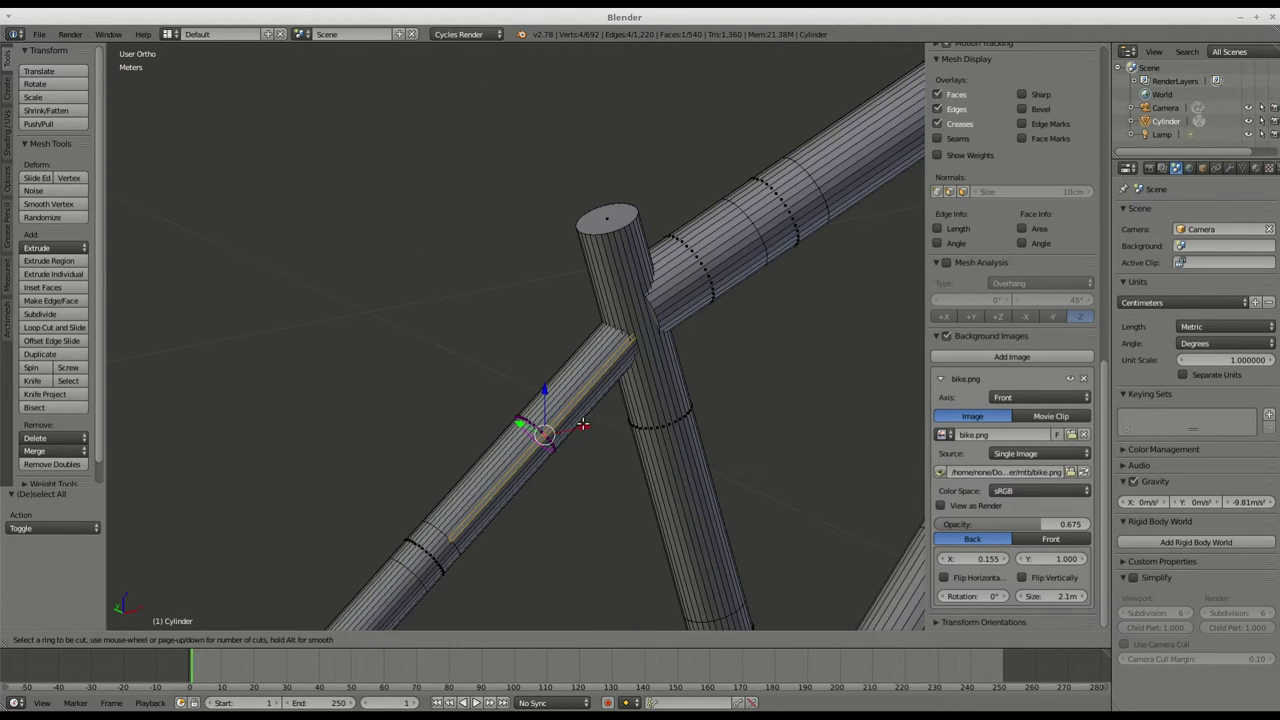
{"action": "left_click", "coordinate": [583, 425]}
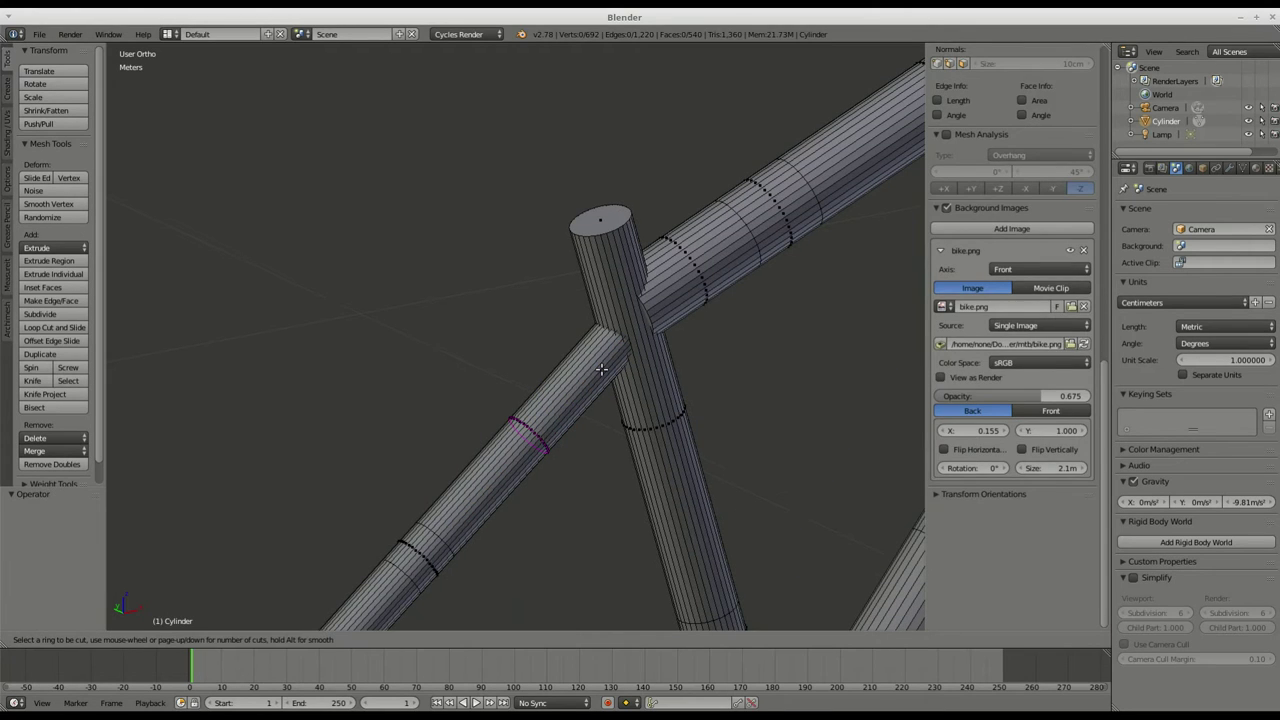
{"action": "left_click", "coordinate": [601, 369]}
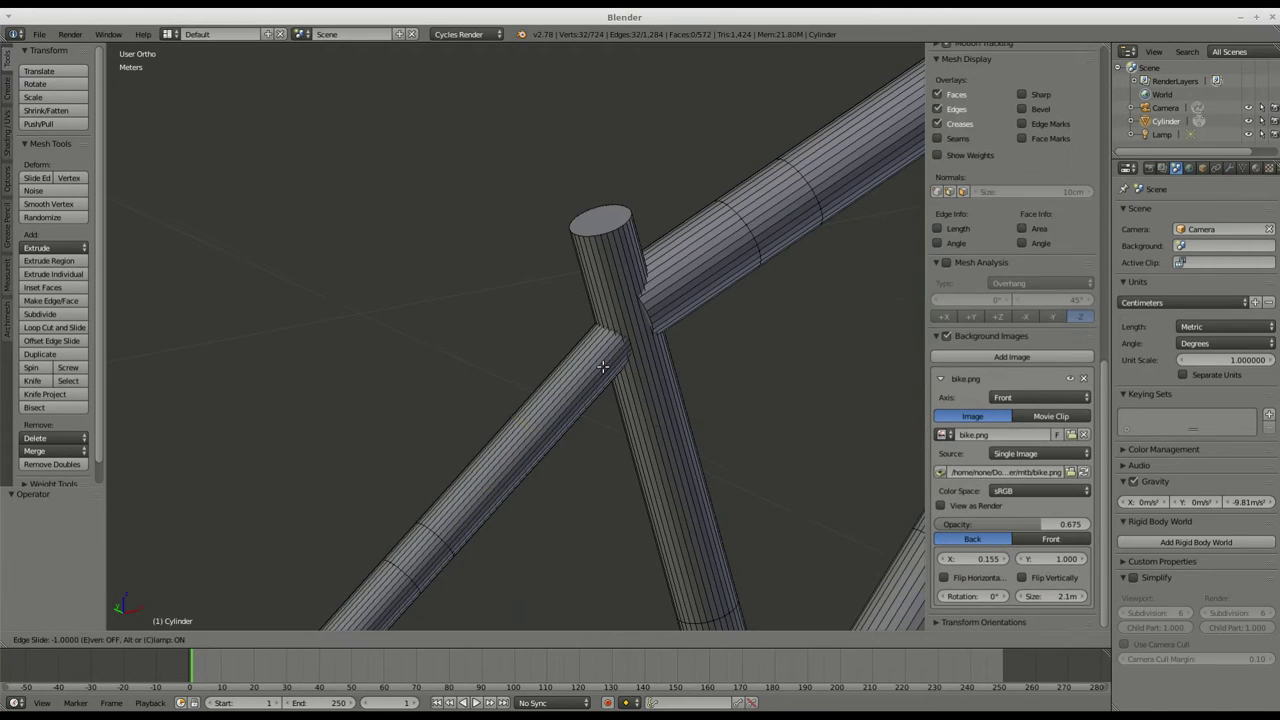
{"action": "left_click", "coordinate": [465, 524]}
- Try to move the seat stay's new edge loop freely out of line to form a bend
{"action": "scroll", "coordinate": [540, 500], "scroll_direction": "down", "scroll_amount": 7}
{"action": "middle_click_drag", "start_coordinate": [543, 501], "coordinate": [516, 496]}
{"action": "scroll", "coordinate": [515, 495], "scroll_direction": "up", "scroll_amount": 5}
{"action": "key", "text": "g"}
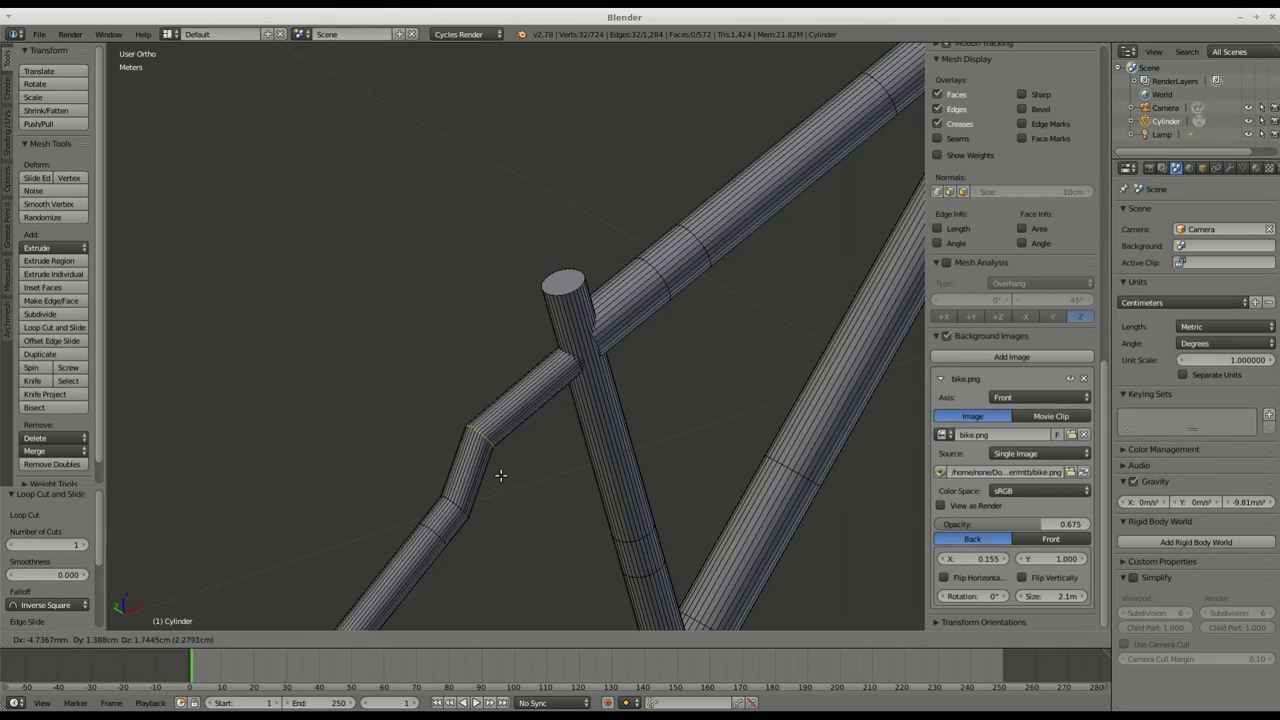
{"action": "left_click", "coordinate": [500, 476]}
- Extend the selection from the new edge loop to part of the next loop down the seat stay
{"action": "middle_click_drag", "start_coordinate": [500, 476], "coordinate": [572, 466]}
{"action": "key", "text": "KP_7"}
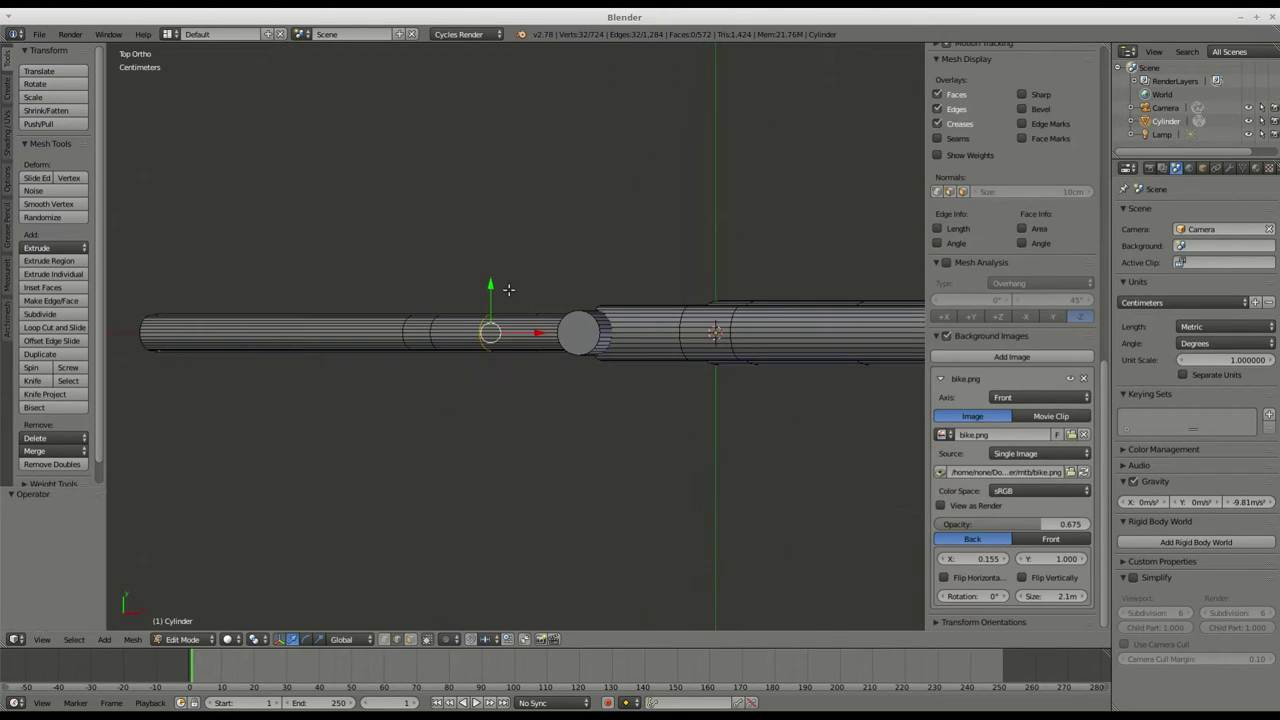
{"action": "scroll", "coordinate": [367, 289], "scroll_direction": "up", "scroll_amount": 2}
{"action": "scroll", "coordinate": [496, 393], "scroll_direction": "up", "scroll_amount": 4}
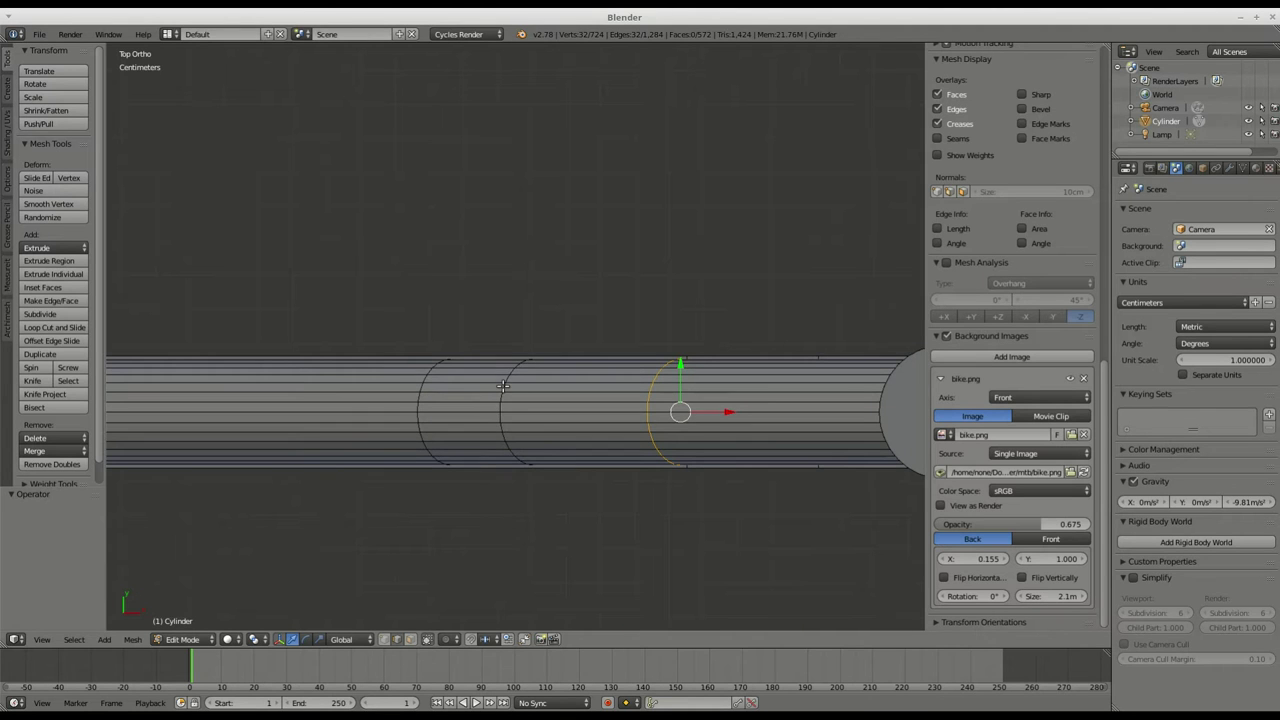
{"action": "scroll", "coordinate": [532, 423], "scroll_direction": "up", "scroll_amount": 1}
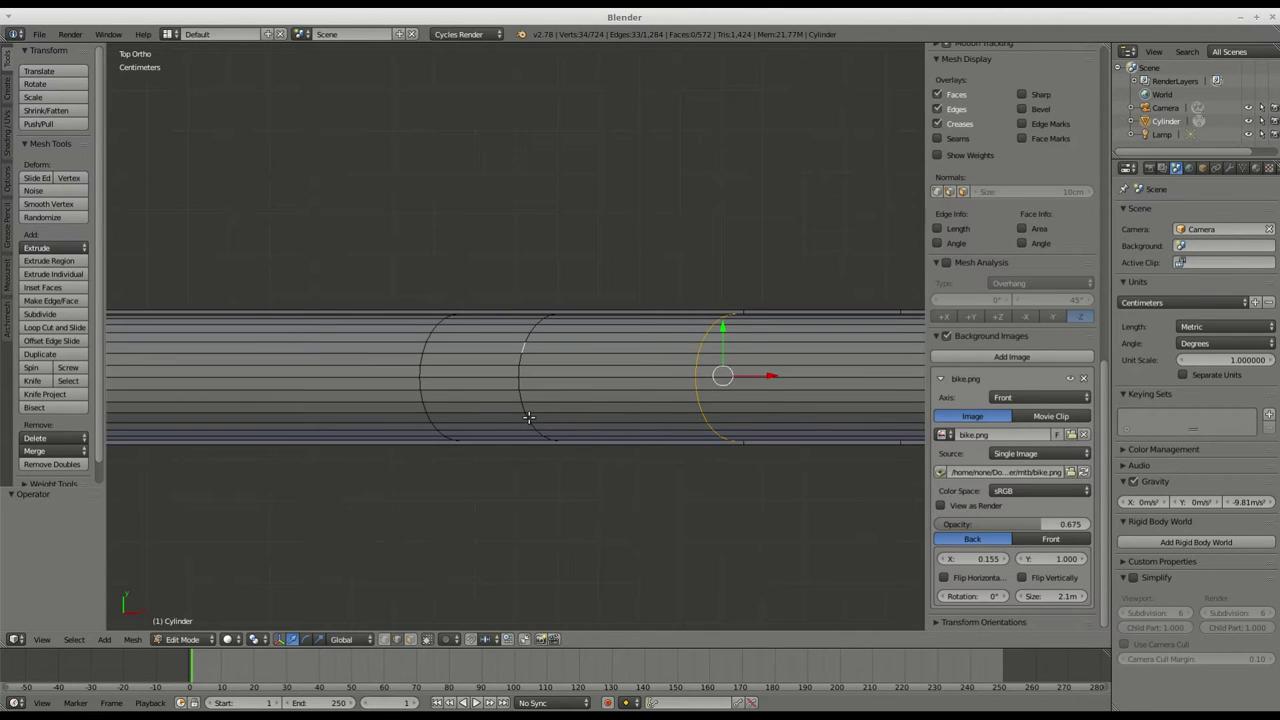
{"action": "right_click", "coordinate": [529, 418], "text": "ctrl"}
{"action": "middle_click_drag", "start_coordinate": [531, 420], "coordinate": [554, 391]}
{"action": "scroll", "coordinate": [554, 391], "scroll_direction": "down", "scroll_amount": 5}
- Switch the viewport to wireframe shading and complete the selection of the seat stay's second edge loop
{"action": "left_click", "coordinate": [240, 641]}
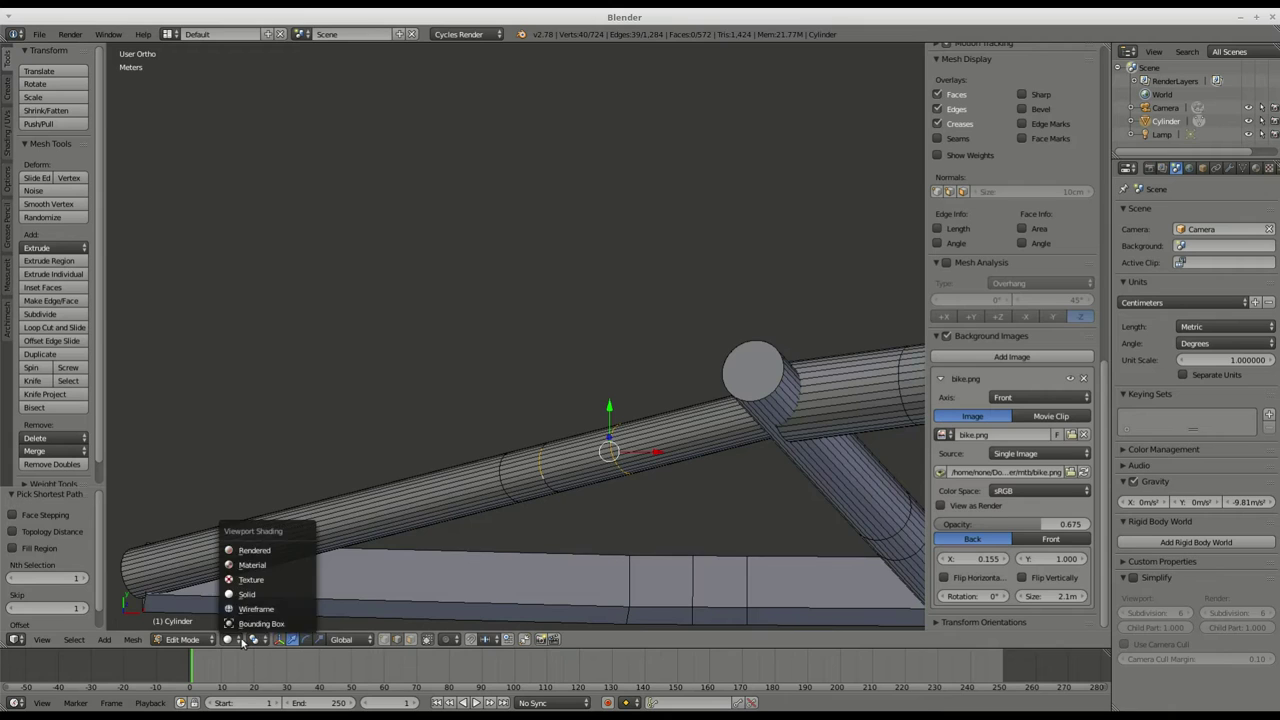
{"action": "left_click", "coordinate": [252, 609]}
{"action": "scroll", "coordinate": [543, 503], "scroll_direction": "up", "scroll_amount": 4}
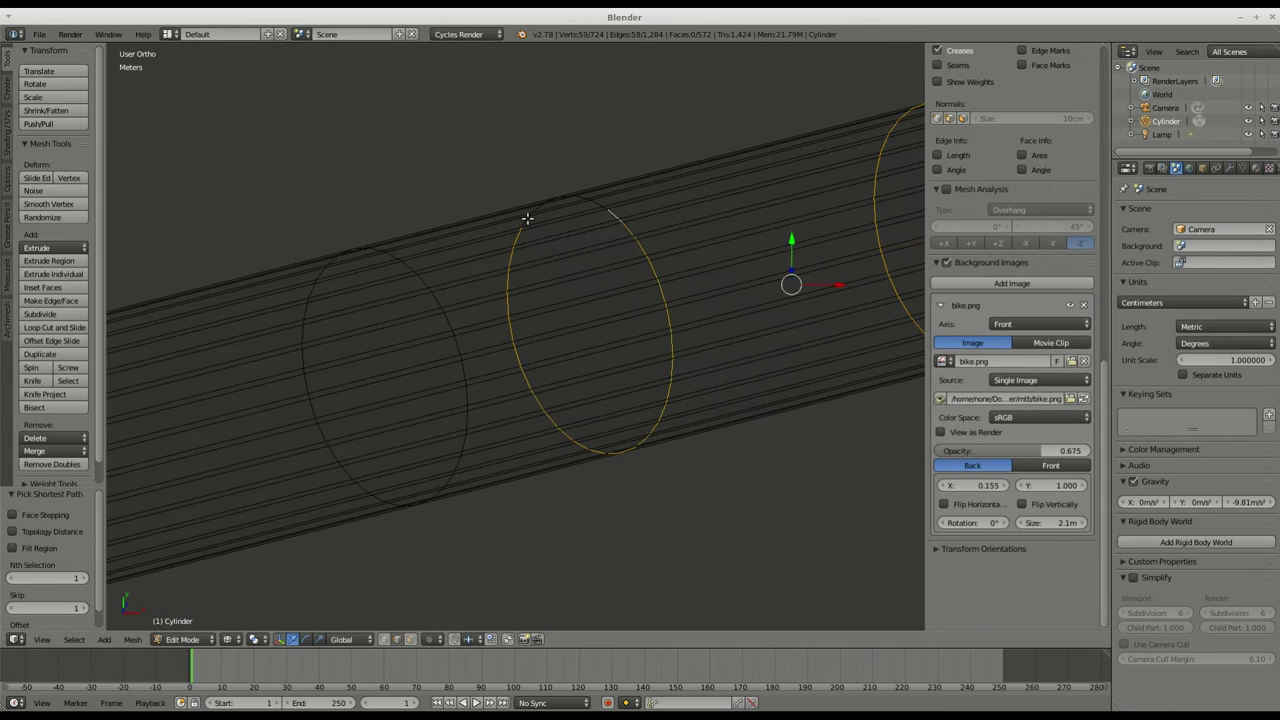
{"action": "right_click", "coordinate": [527, 218], "text": "ctrl"}
{"action": "scroll", "coordinate": [534, 232], "scroll_direction": "down", "scroll_amount": 9}
- Add the seat stay's third edge loop and its rear end ring to the selection
{"action": "scroll", "coordinate": [464, 263], "scroll_direction": "up", "scroll_amount": 9}
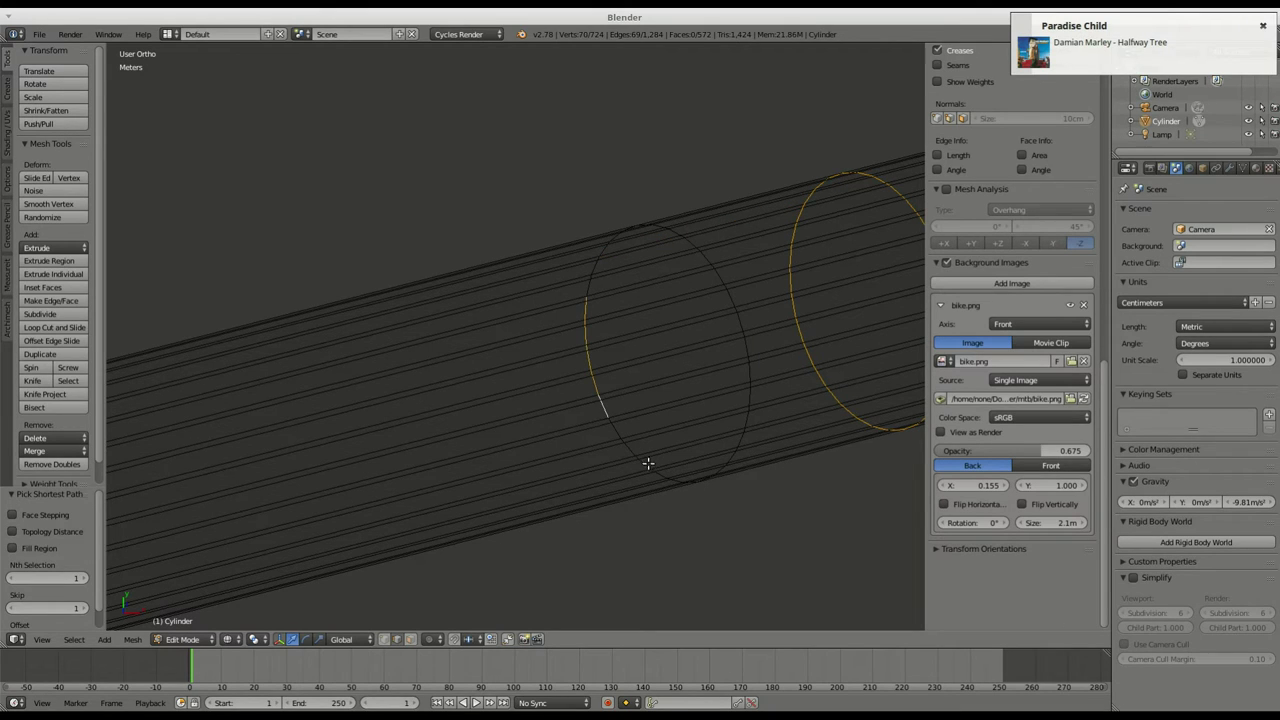
{"action": "right_click", "coordinate": [720, 278], "text": "ctrl"}
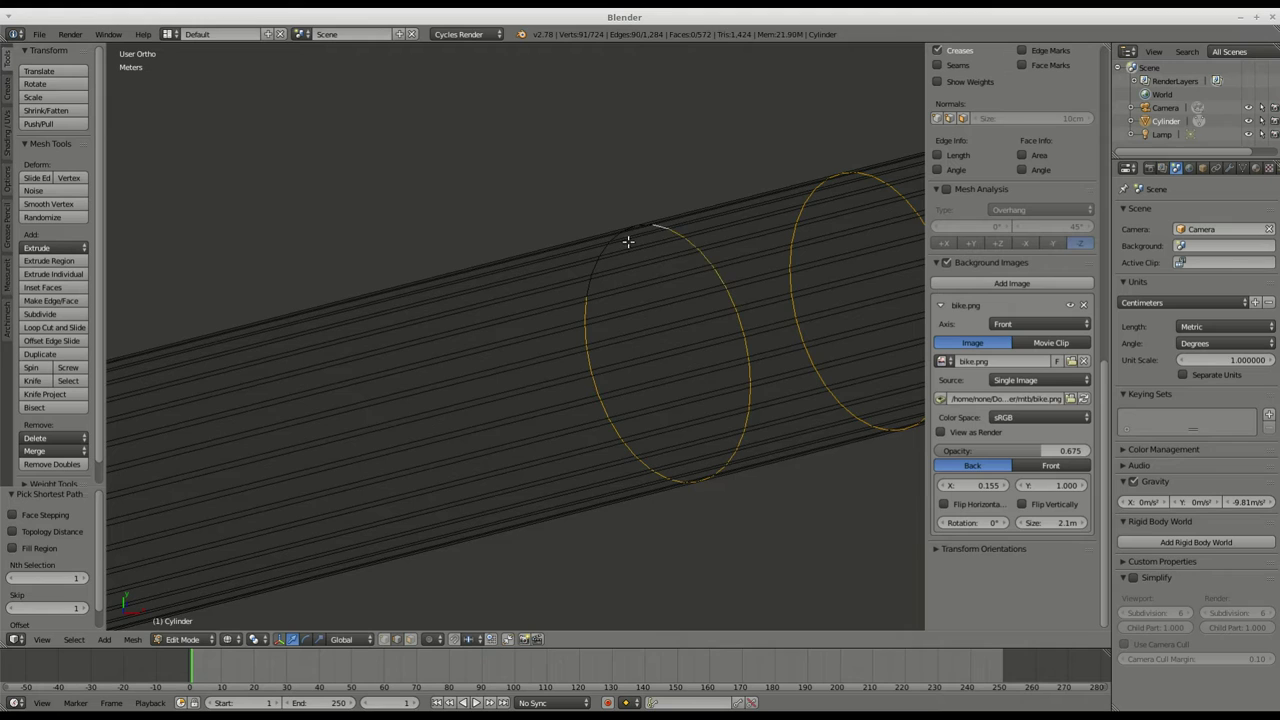
{"action": "scroll", "coordinate": [640, 300], "scroll_direction": "down", "scroll_amount": 9}
{"action": "scroll", "coordinate": [262, 408], "scroll_direction": "up", "scroll_amount": 10}
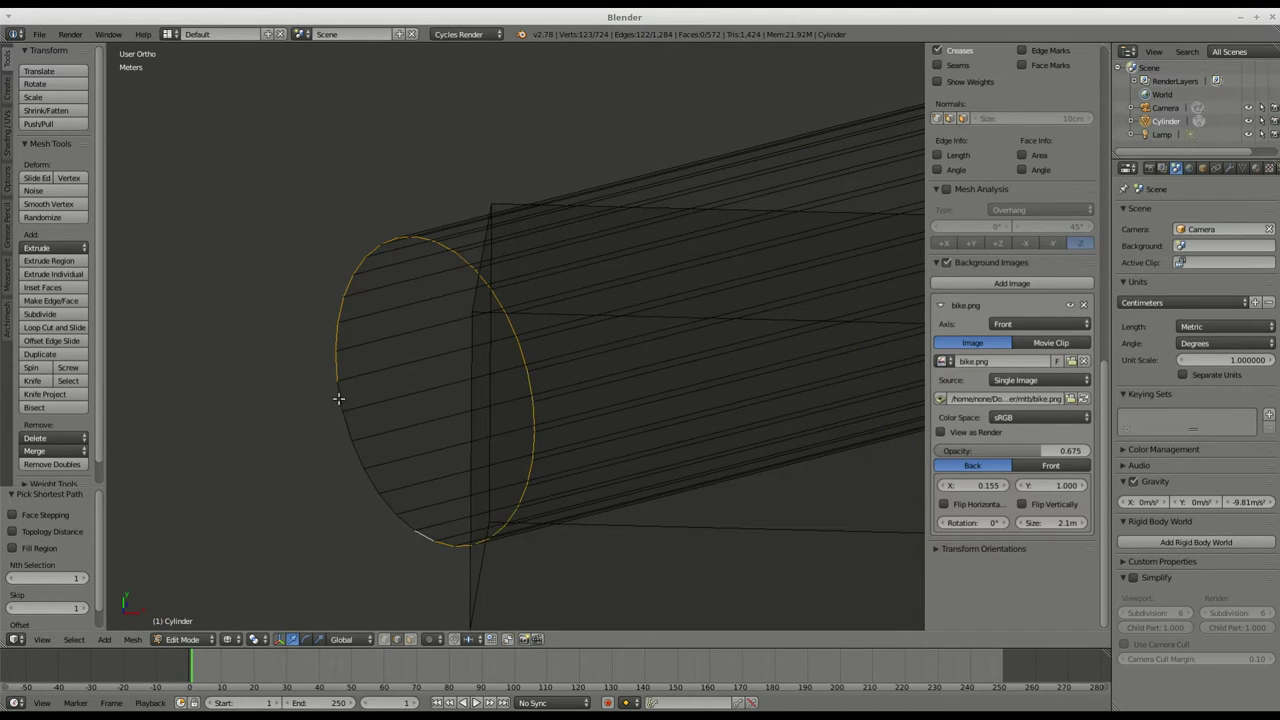
{"action": "right_click", "coordinate": [338, 399], "text": "ctrl"}
{"action": "scroll", "coordinate": [326, 428], "scroll_direction": "down", "scroll_amount": 10}
- Move the selected seat stay loops outward along the Y axis and return to solid shading
{"action": "key", "text": "KP_7"}
{"action": "key", "text": "g"}
{"action": "key", "text": "y"}
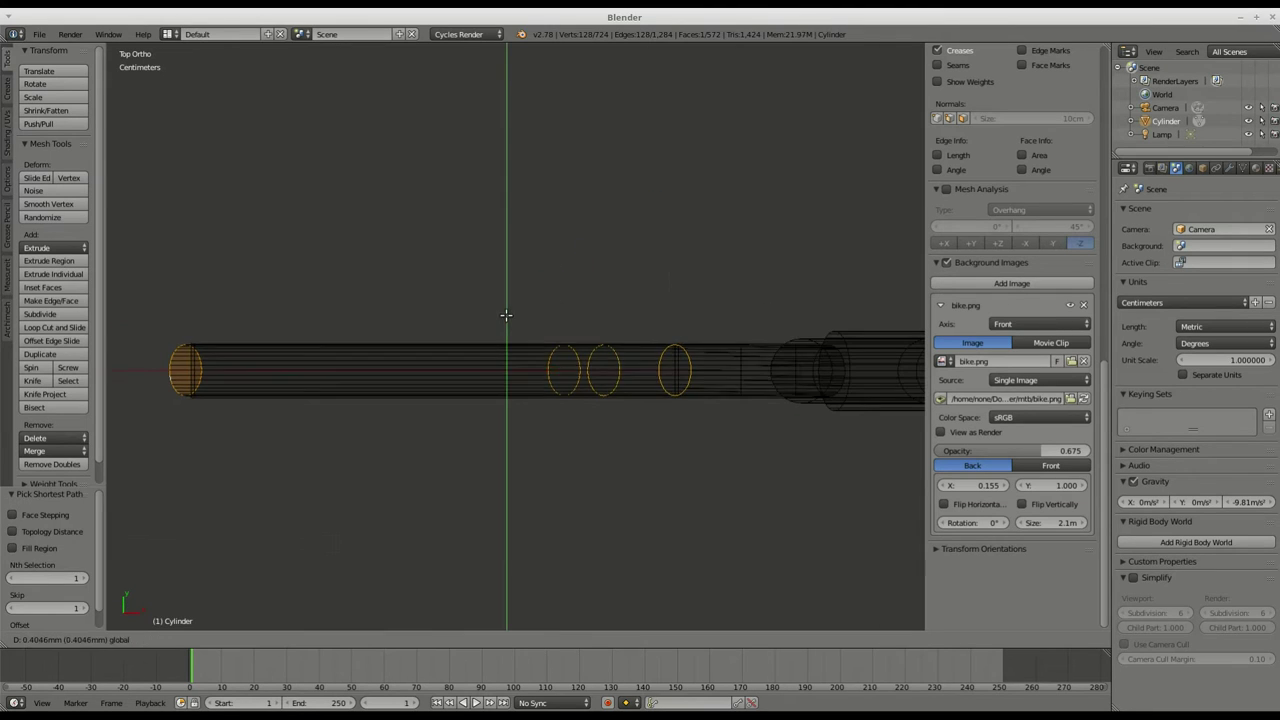
{"action": "left_click", "coordinate": [499, 240]}
{"action": "scroll", "coordinate": [832, 455], "scroll_direction": "down", "scroll_amount": 4}
{"action": "middle_click_drag", "start_coordinate": [837, 463], "coordinate": [146, 400]}
{"action": "mouse_move", "coordinate": [440, 338]}
{"action": "middle_mouse_down"}
{"action": "mouse_move", "coordinate": [522, 313]}
{"action": "mouse_move", "coordinate": [500, 303]}
{"action": "mouse_move", "coordinate": [543, 297]}
{"action": "mouse_move", "coordinate": [541, 325]}
{"action": "middle_mouse_up"}
{"action": "left_click", "coordinate": [232, 642]}
{"action": "left_click", "coordinate": [243, 596]}
- Nudge the selected seat stay loops a further 4.2 mm outward along the Y axis
{"action": "mouse_move", "coordinate": [310, 515]}
{"action": "middle_mouse_down"}
{"action": "mouse_move", "coordinate": [369, 487]}
{"action": "mouse_move", "coordinate": [421, 501]}
{"action": "middle_mouse_up"}
{"action": "mouse_move", "coordinate": [271, 535]}
{"action": "middle_mouse_down"}
{"action": "mouse_move", "coordinate": [543, 484]}
{"action": "mouse_move", "coordinate": [536, 437]}
{"action": "mouse_move", "coordinate": [468, 440]}
{"action": "mouse_move", "coordinate": [531, 446]}
{"action": "mouse_move", "coordinate": [538, 470]}
{"action": "middle_mouse_up"}
{"action": "key", "text": "KP_7"}
{"action": "middle_click_drag", "start_coordinate": [455, 449], "coordinate": [428, 565], "text": "shift"}
{"action": "scroll", "coordinate": [490, 410], "scroll_direction": "up", "scroll_amount": 1}
{"action": "left_click_drag", "start_coordinate": [549, 264], "coordinate": [548, 260]}
{"action": "scroll", "coordinate": [548, 267], "scroll_direction": "down", "scroll_amount": 3}
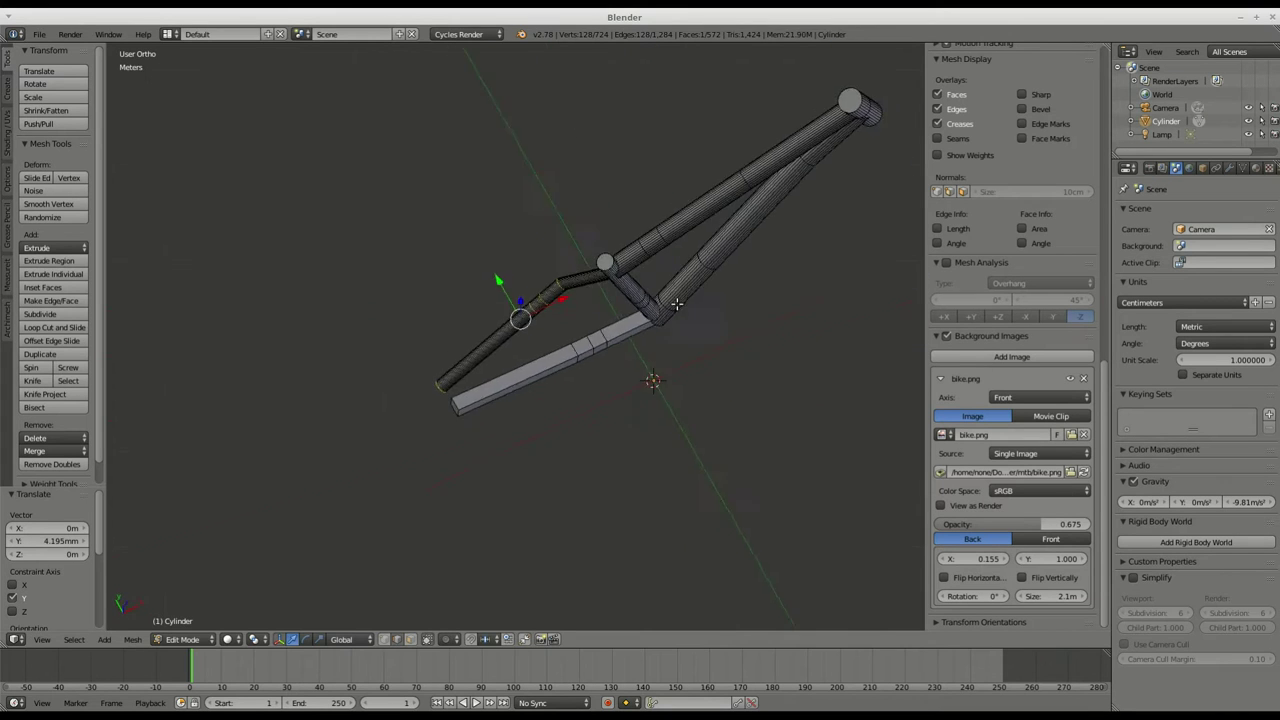
- Add a Mirror modifier to the frame with the X axis disabled and the Y axis enabled
{"action": "scroll", "coordinate": [718, 450], "scroll_direction": "up", "scroll_amount": 5}
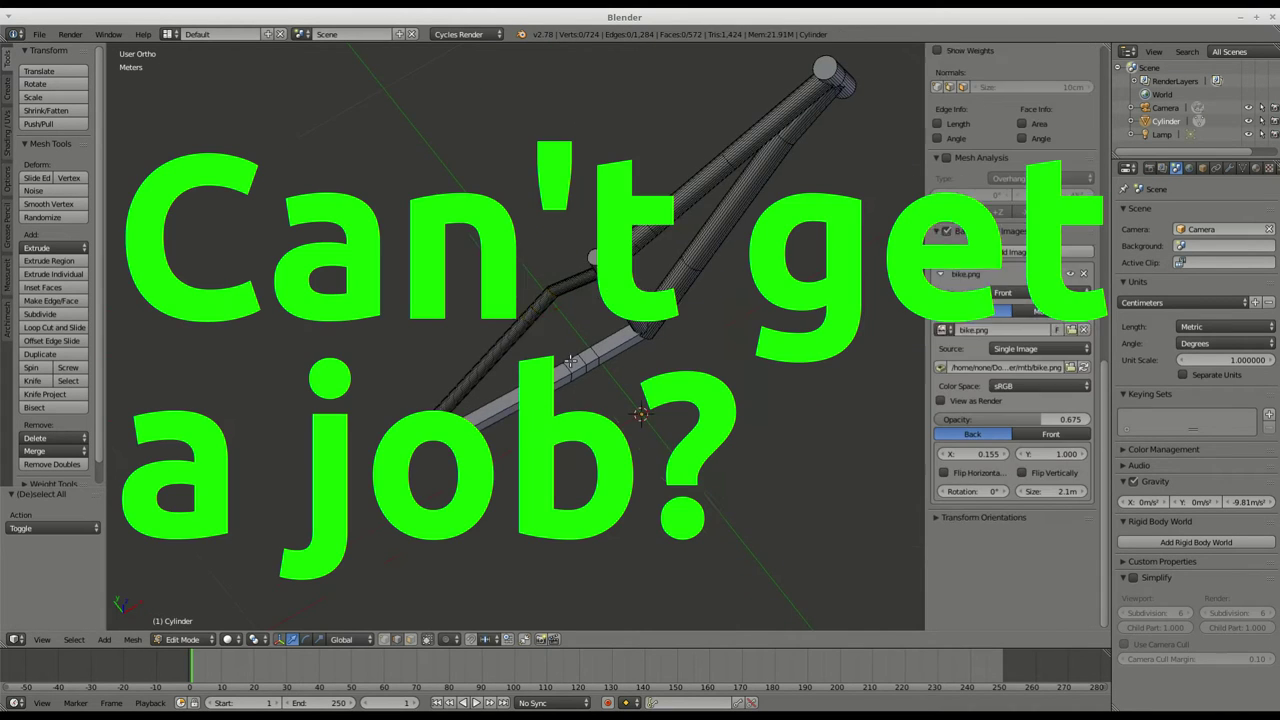
{"action": "left_click", "coordinate": [1229, 168]}
{"action": "left_click", "coordinate": [1209, 211]}
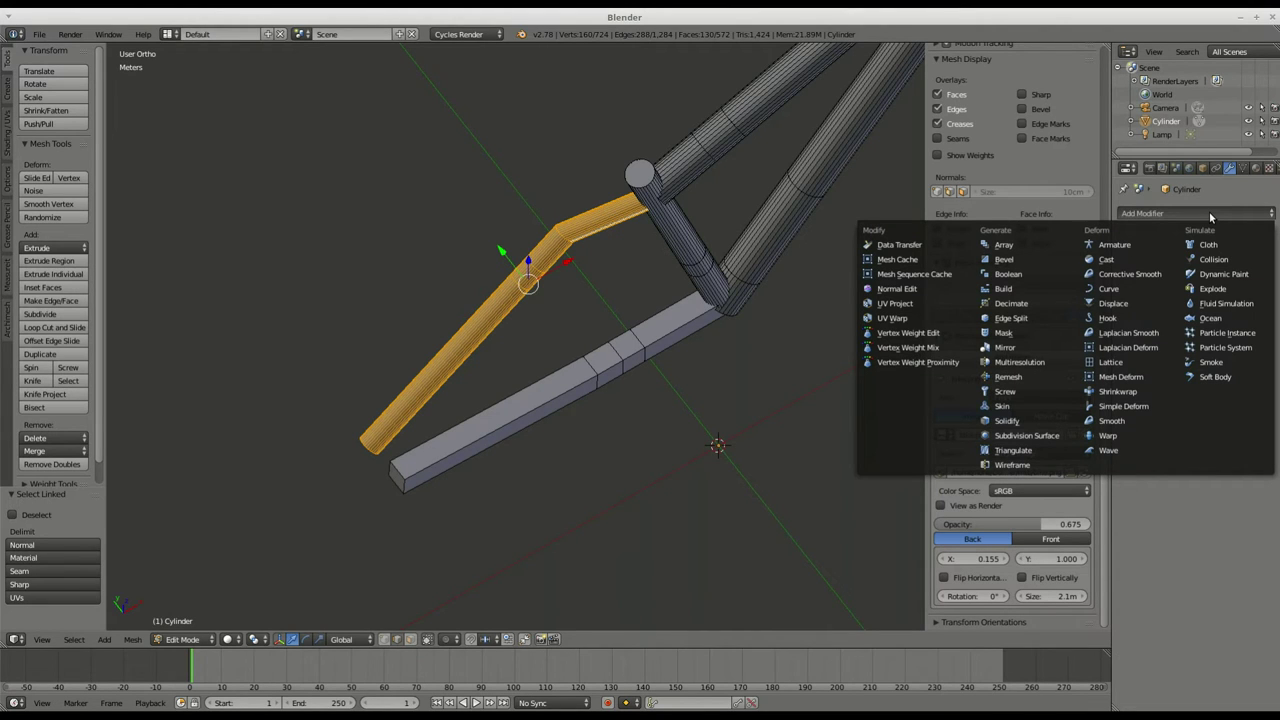
{"action": "left_click", "coordinate": [1004, 349]}
{"action": "scroll", "coordinate": [604, 347], "scroll_direction": "down", "scroll_amount": 4}
{"action": "middle_click_drag", "start_coordinate": [655, 346], "coordinate": [645, 318]}
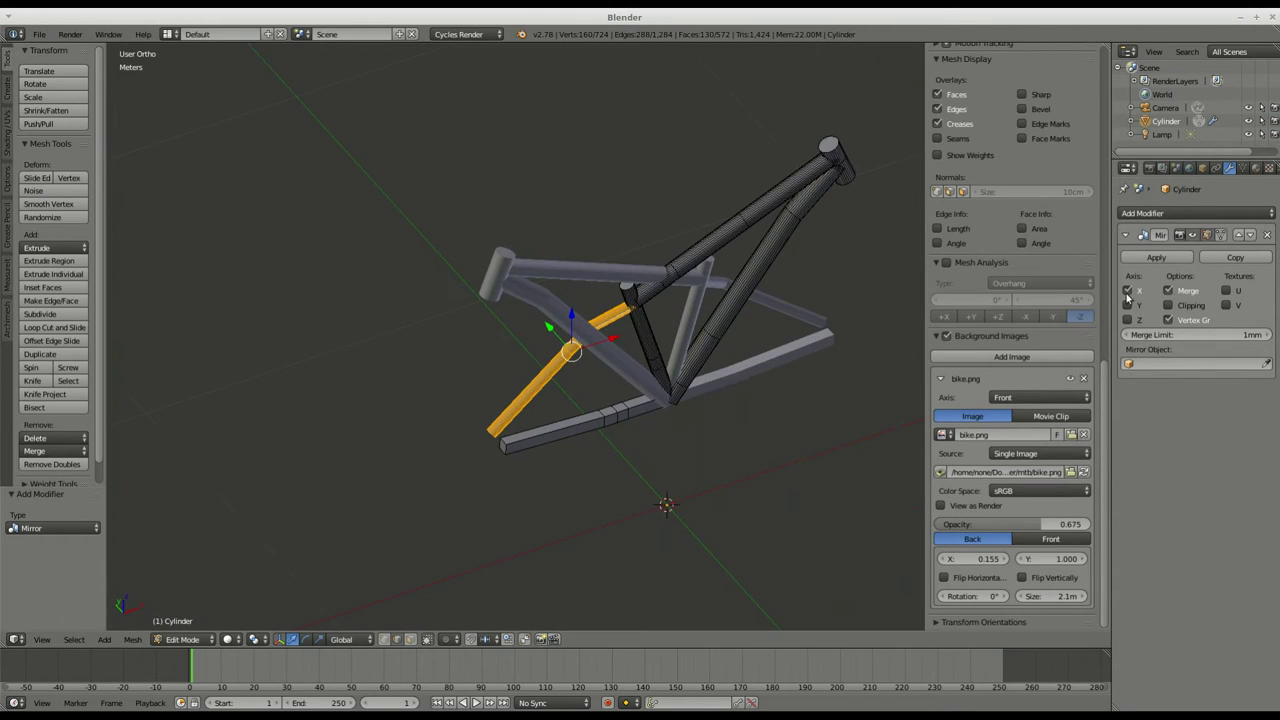
{"action": "left_click", "coordinate": [1128, 292]}
{"action": "left_click", "coordinate": [1128, 305]}
- Nudge the selected seat stay slightly along the Y axis and deselect it
{"action": "middle_click_drag", "start_coordinate": [745, 364], "coordinate": [866, 346]}
{"action": "scroll", "coordinate": [800, 347], "scroll_direction": "up", "scroll_amount": 4}
{"action": "middle_click_drag", "start_coordinate": [488, 342], "coordinate": [497, 370]}
{"action": "left_click_drag", "start_coordinate": [414, 308], "coordinate": [407, 307]}
{"action": "scroll", "coordinate": [560, 330], "scroll_direction": "down", "scroll_amount": 2}
{"action": "middle_click_drag", "start_coordinate": [650, 335], "coordinate": [617, 323]}
{"action": "key", "text": "a"}
{"action": "scroll", "coordinate": [598, 283], "scroll_direction": "up", "scroll_amount": 8}
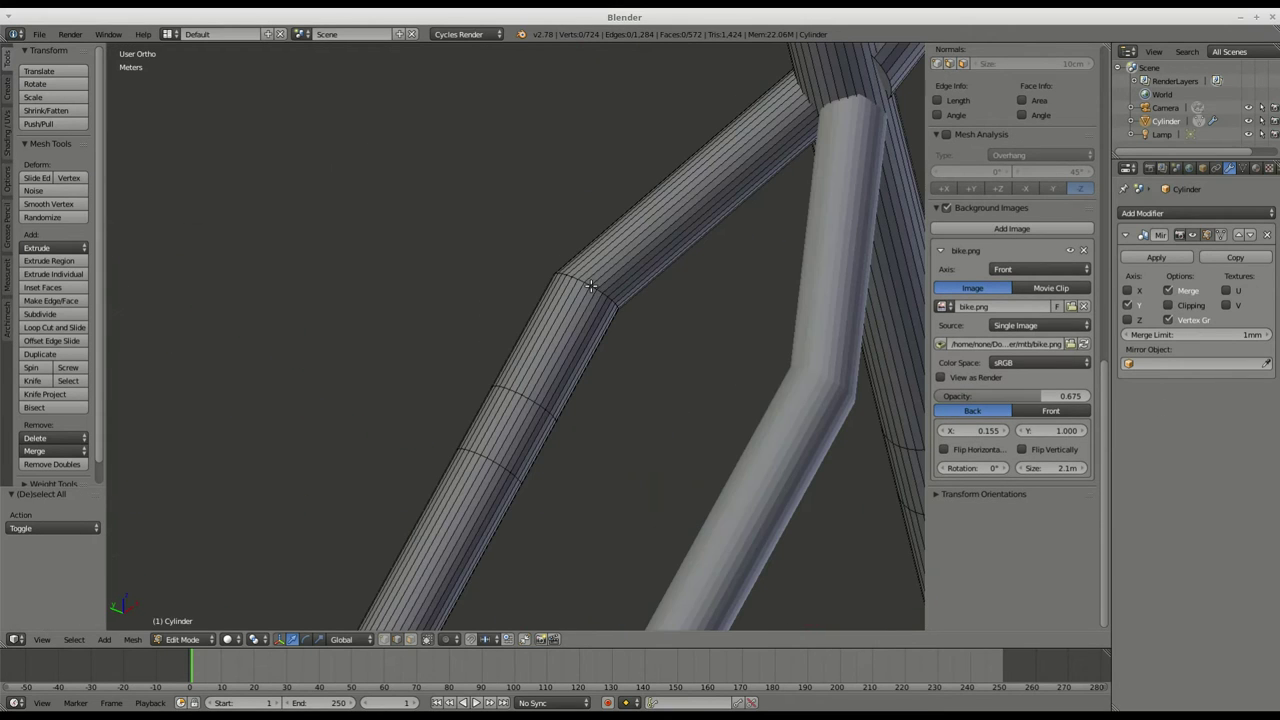
{"action": "right_click", "coordinate": [593, 286]}
{"action": "left_click_drag", "start_coordinate": [627, 270], "coordinate": [634, 267]}
{"action": "key", "text": "ctrl+z"}
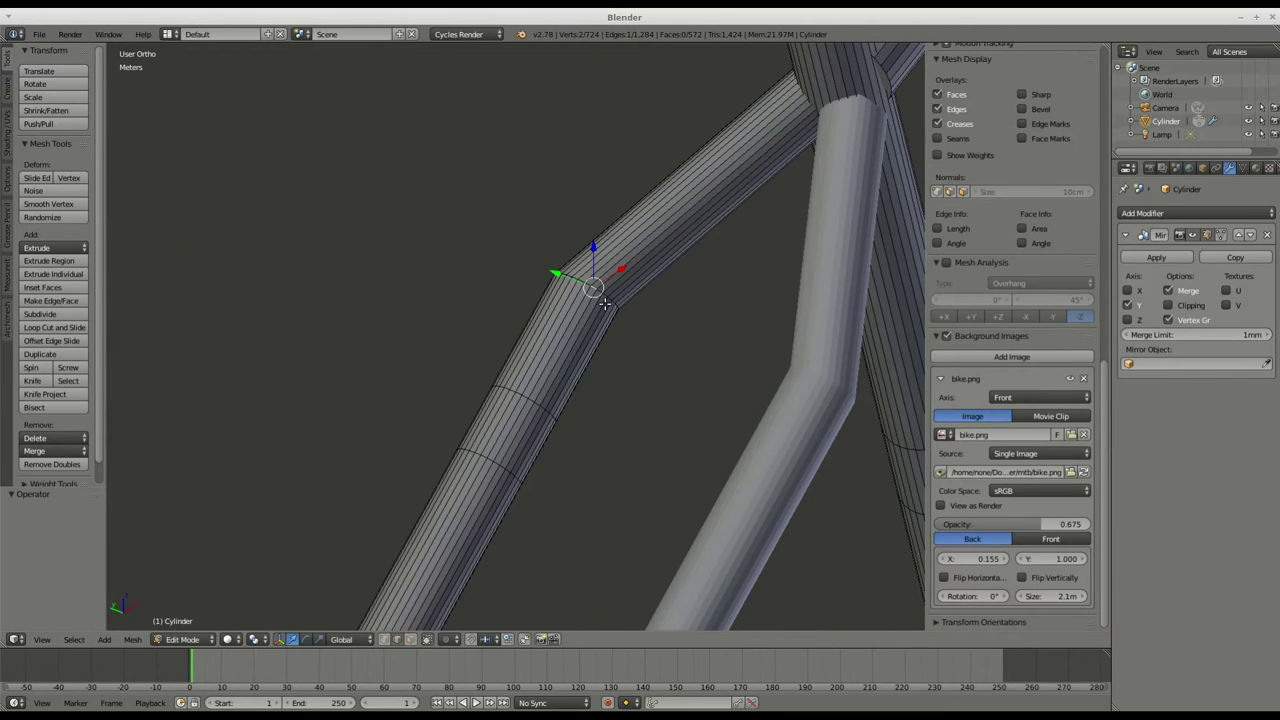
- Select the whole linked chain stay and try a second Mirror modifier with its X axis disabled
{"action": "scroll", "coordinate": [605, 303], "scroll_direction": "down", "scroll_amount": 7}
{"action": "middle_click_drag", "start_coordinate": [745, 427], "coordinate": [700, 409]}
{"action": "scroll", "coordinate": [730, 518], "scroll_direction": "up", "scroll_amount": 3}
{"action": "right_click", "coordinate": [756, 528]}
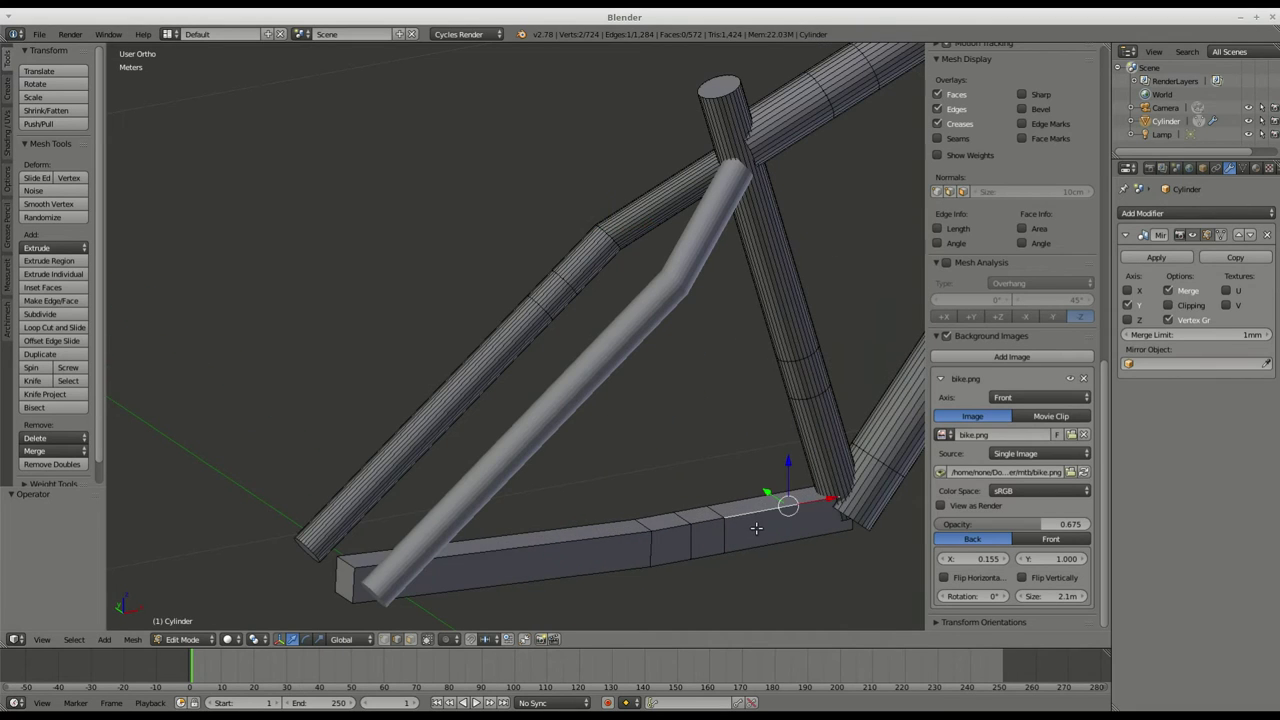
{"action": "key", "text": "l"}
{"action": "left_click", "coordinate": [1253, 214]}
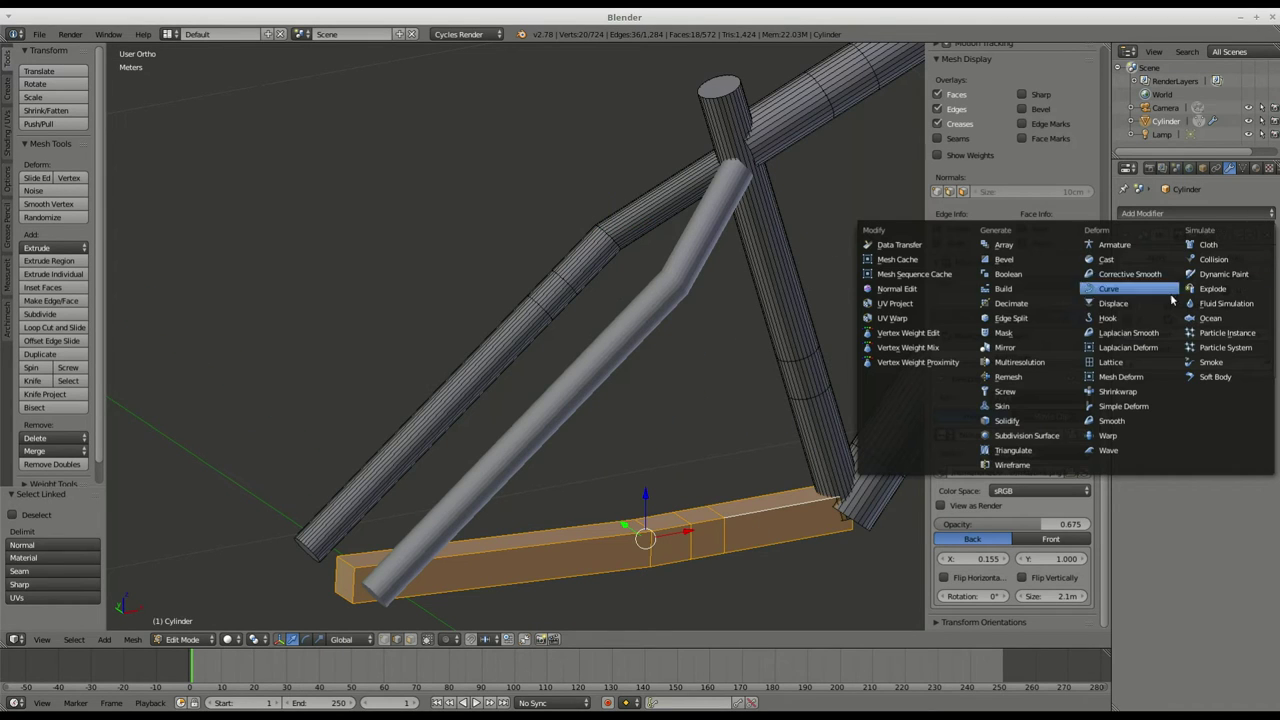
{"action": "left_click", "coordinate": [1004, 347]}
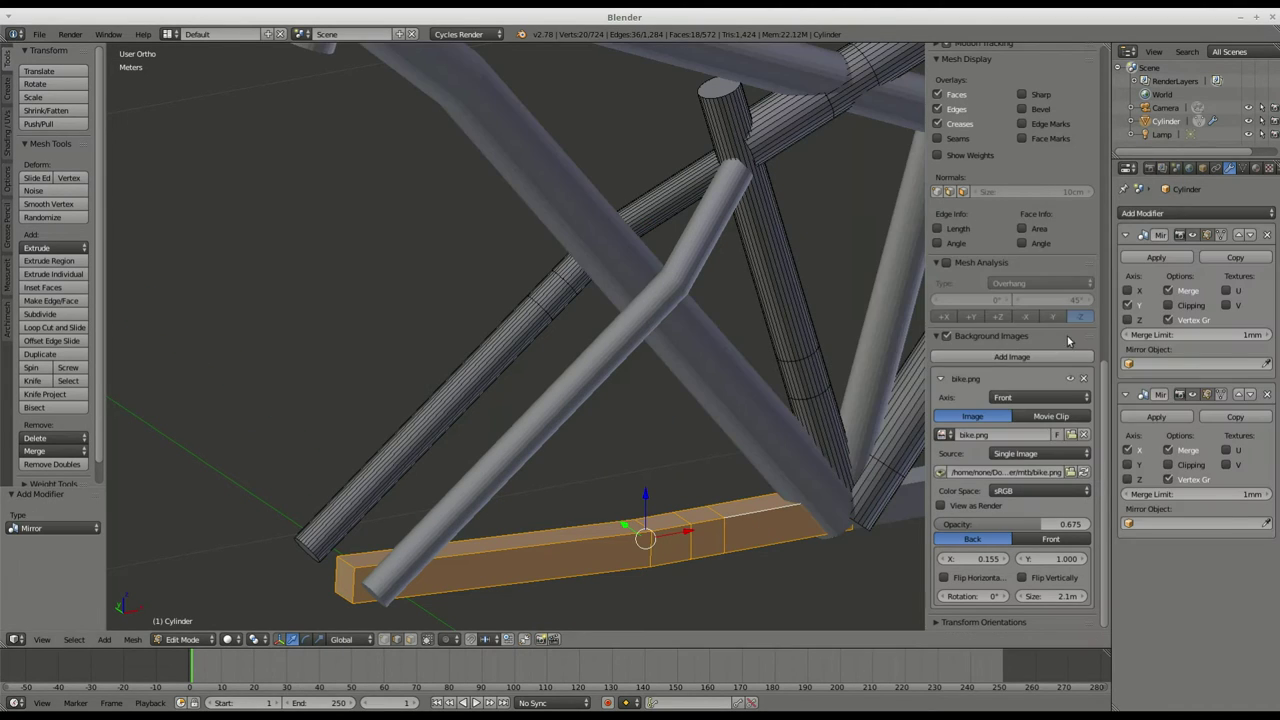
{"action": "left_click", "coordinate": [1128, 451]}
- Try moving the chain stay about 4.5 cm outward along the Y axis, undo it and remove the second Mirror modifier
{"action": "scroll", "coordinate": [783, 409], "scroll_direction": "down", "scroll_amount": 6}
{"action": "middle_click_drag", "start_coordinate": [783, 409], "coordinate": [603, 394]}
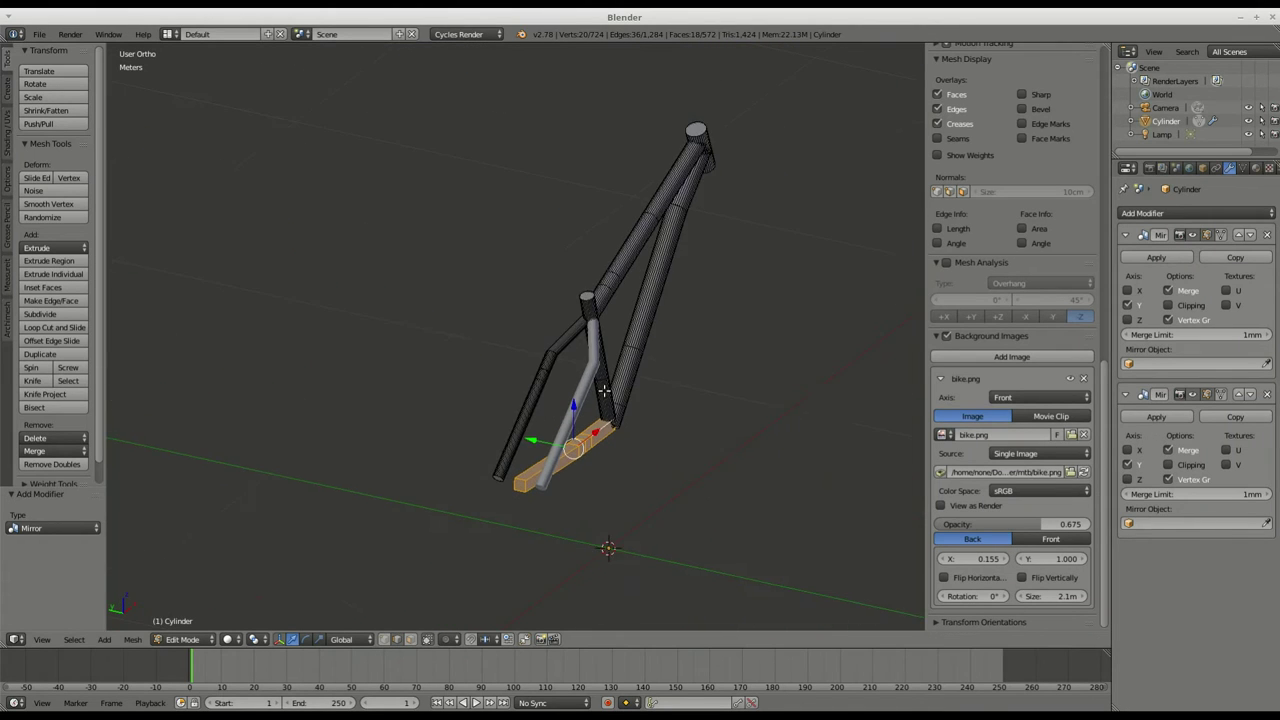
{"action": "scroll", "coordinate": [603, 394], "scroll_direction": "up", "scroll_amount": 3}
{"action": "left_click_drag", "start_coordinate": [509, 482], "coordinate": [481, 472]}
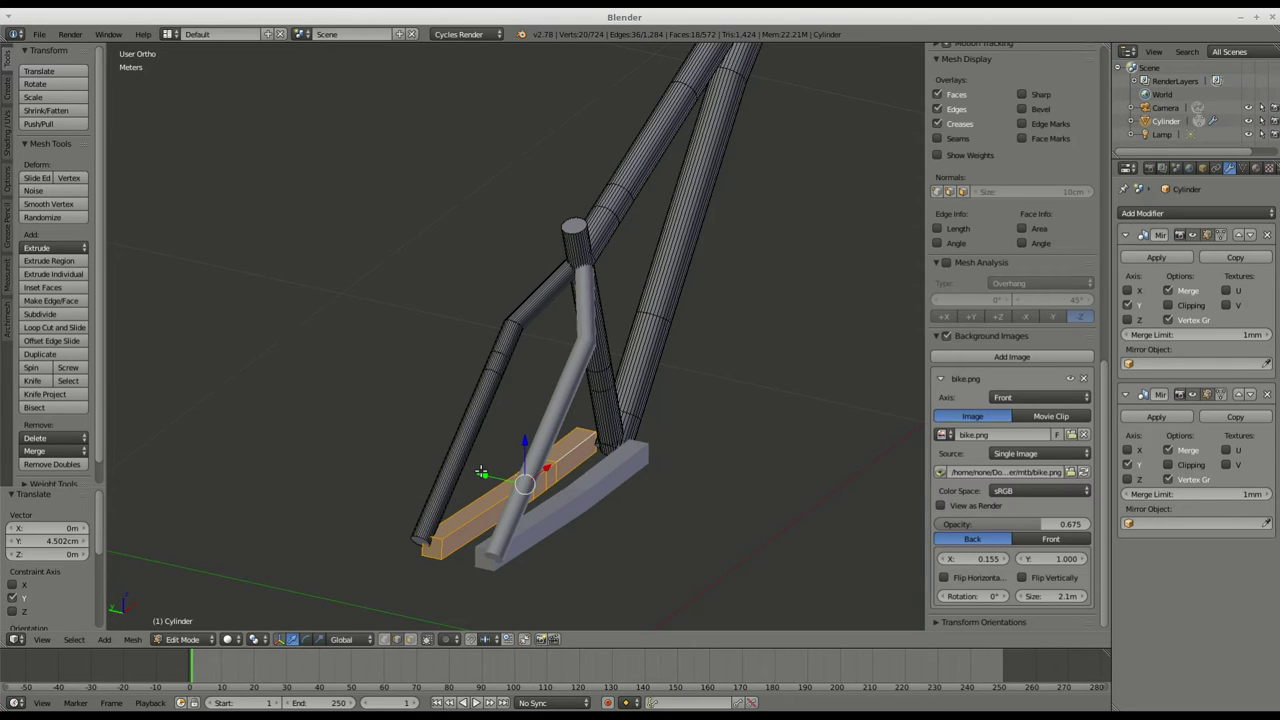
{"action": "key", "text": "ctrl+z"}
{"action": "left_click", "coordinate": [1268, 394]}
- Clear the selection, select one vertical edge in the middle of the chain stay and switch the viewport to wireframe shading
{"action": "scroll", "coordinate": [509, 465], "scroll_direction": "up", "scroll_amount": 3}
{"action": "key", "text": "a"}
{"action": "middle_click_drag", "start_coordinate": [555, 467], "coordinate": [494, 460]}
{"action": "scroll", "coordinate": [634, 494], "scroll_direction": "down", "scroll_amount": 1}
{"action": "right_click", "coordinate": [634, 494]}
{"action": "scroll", "coordinate": [640, 491], "scroll_direction": "up", "scroll_amount": 3}
{"action": "left_click", "coordinate": [240, 639]}
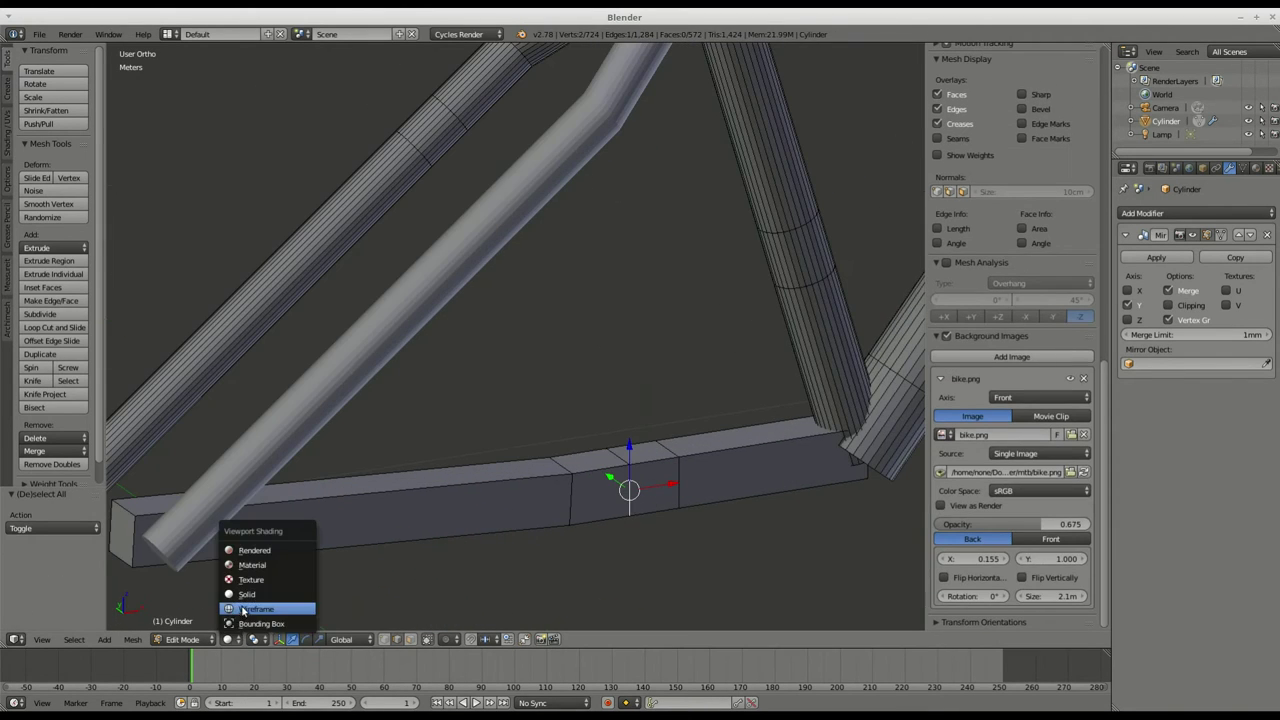
{"action": "left_click", "coordinate": [244, 609]}
- Select the three middle edge loops and the rear end face of the chain stay
{"action": "right_click", "coordinate": [655, 460], "text": "shift"}
{"action": "middle_click_drag", "start_coordinate": [655, 460], "coordinate": [685, 468]}
{"action": "scroll", "coordinate": [600, 450], "scroll_direction": "up", "scroll_amount": 4}
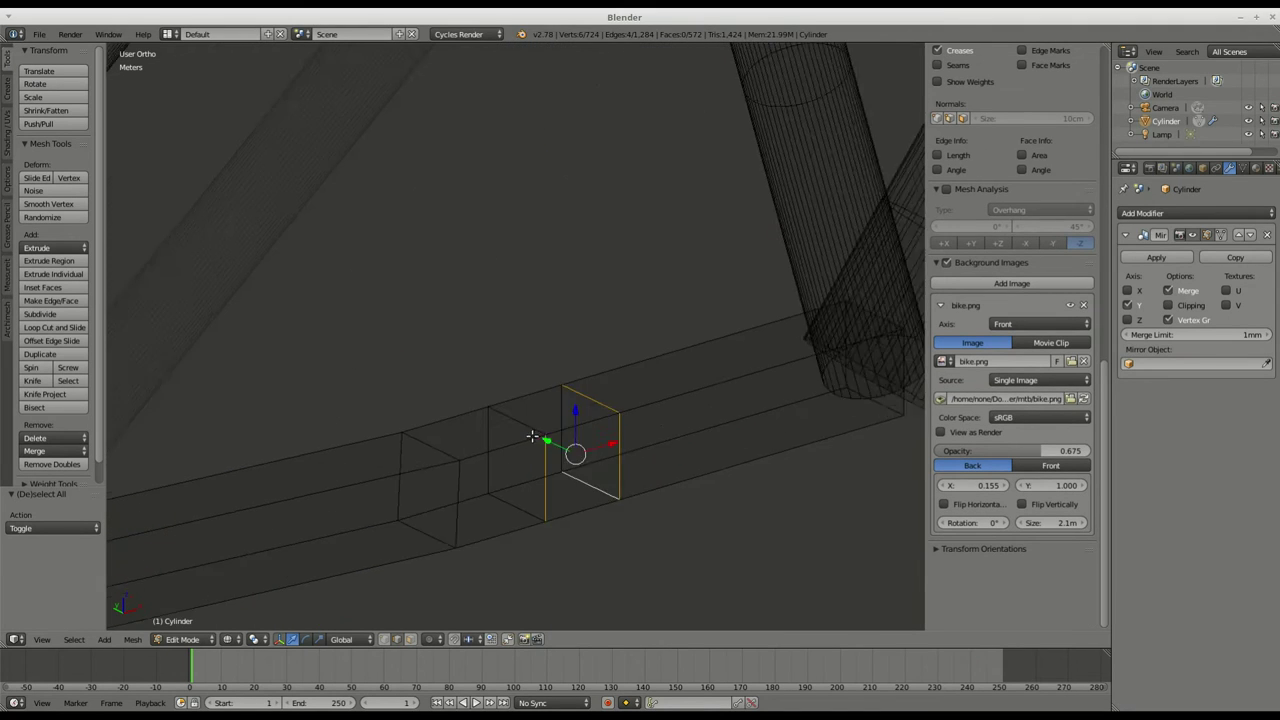
{"action": "right_click", "coordinate": [490, 424], "text": "shift"}
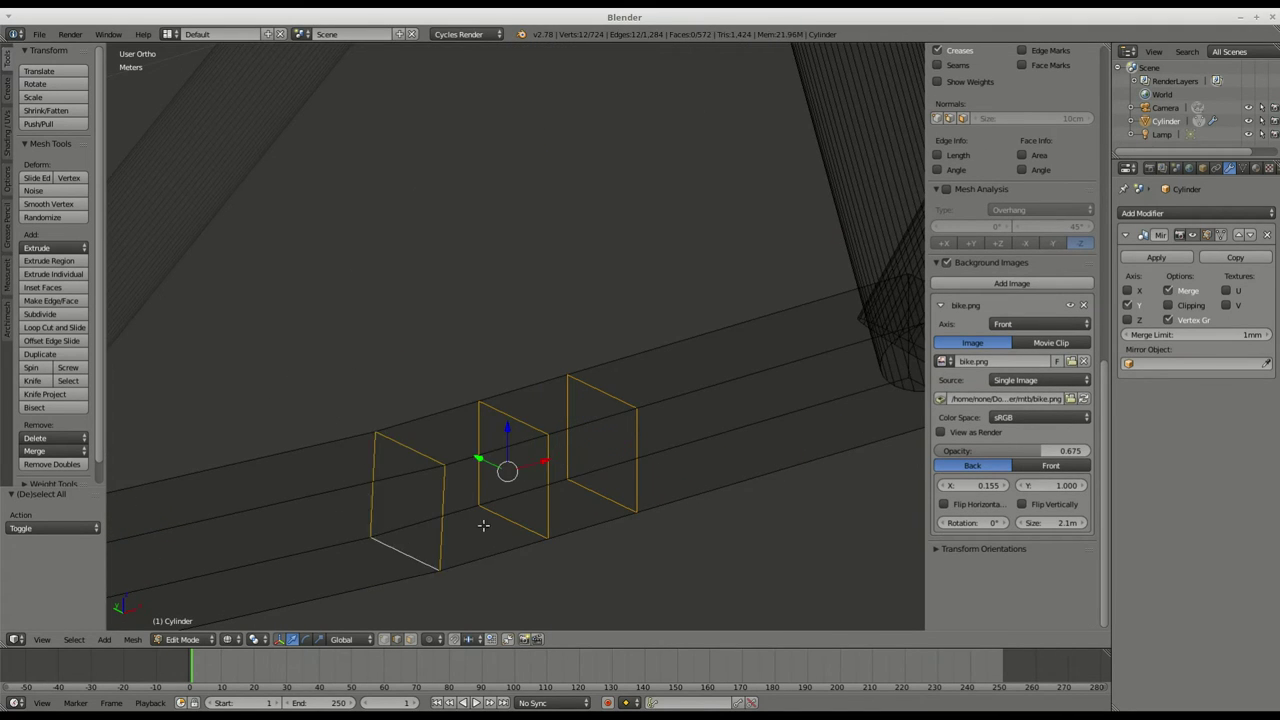
{"action": "scroll", "coordinate": [483, 525], "scroll_direction": "down", "scroll_amount": 11}
{"action": "scroll", "coordinate": [376, 529], "scroll_direction": "up", "scroll_amount": 8}
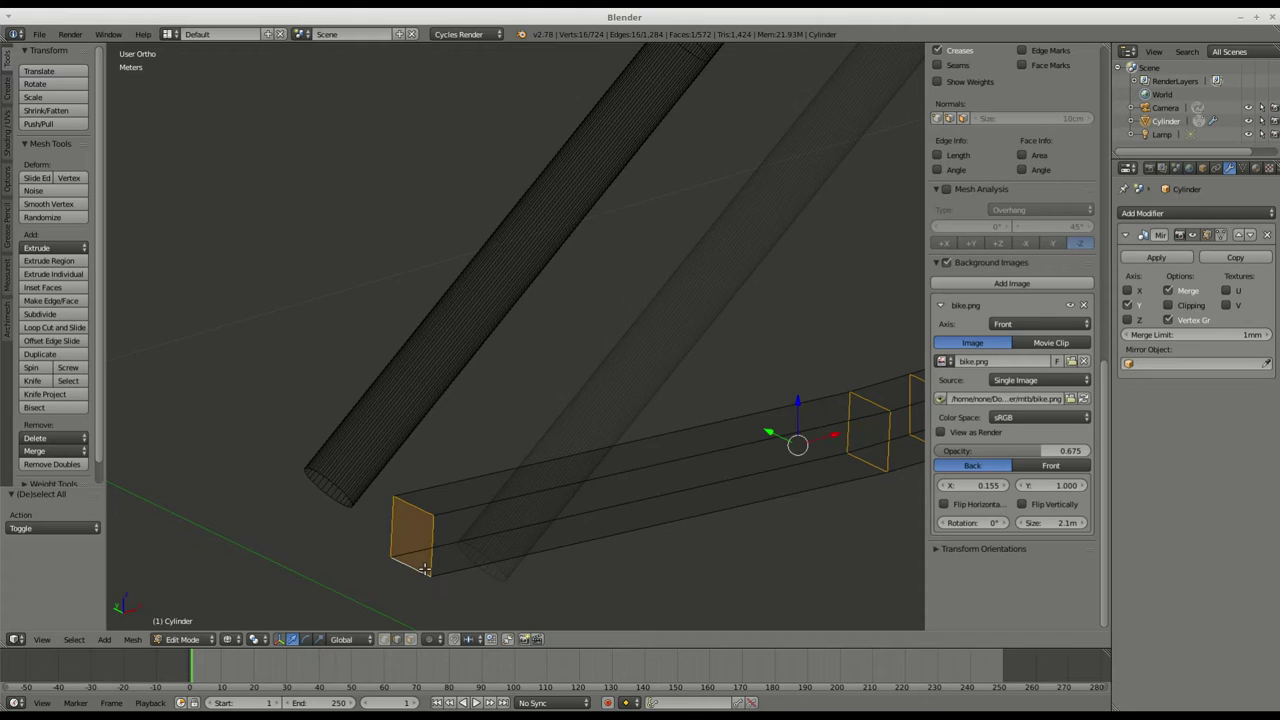
- In top view, move the selected chain stay loops and end face about 6.2 cm outward along the Y axis
{"action": "key", "text": "KP_7"}
{"action": "scroll", "coordinate": [474, 495], "scroll_direction": "down", "scroll_amount": 7}
{"action": "scroll", "coordinate": [560, 450], "scroll_direction": "up", "scroll_amount": 5}
{"action": "scroll", "coordinate": [671, 290], "scroll_direction": "up", "scroll_amount": 2}
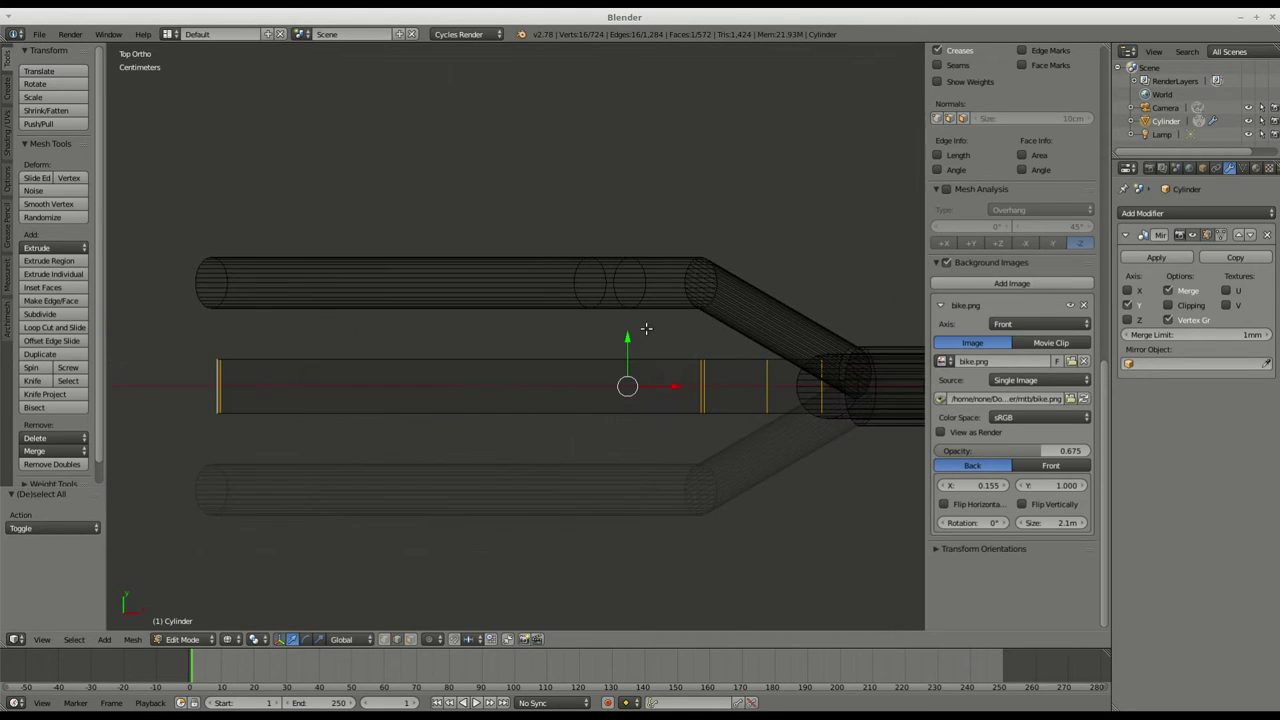
{"action": "key", "text": "g"}
{"action": "key", "text": "y"}
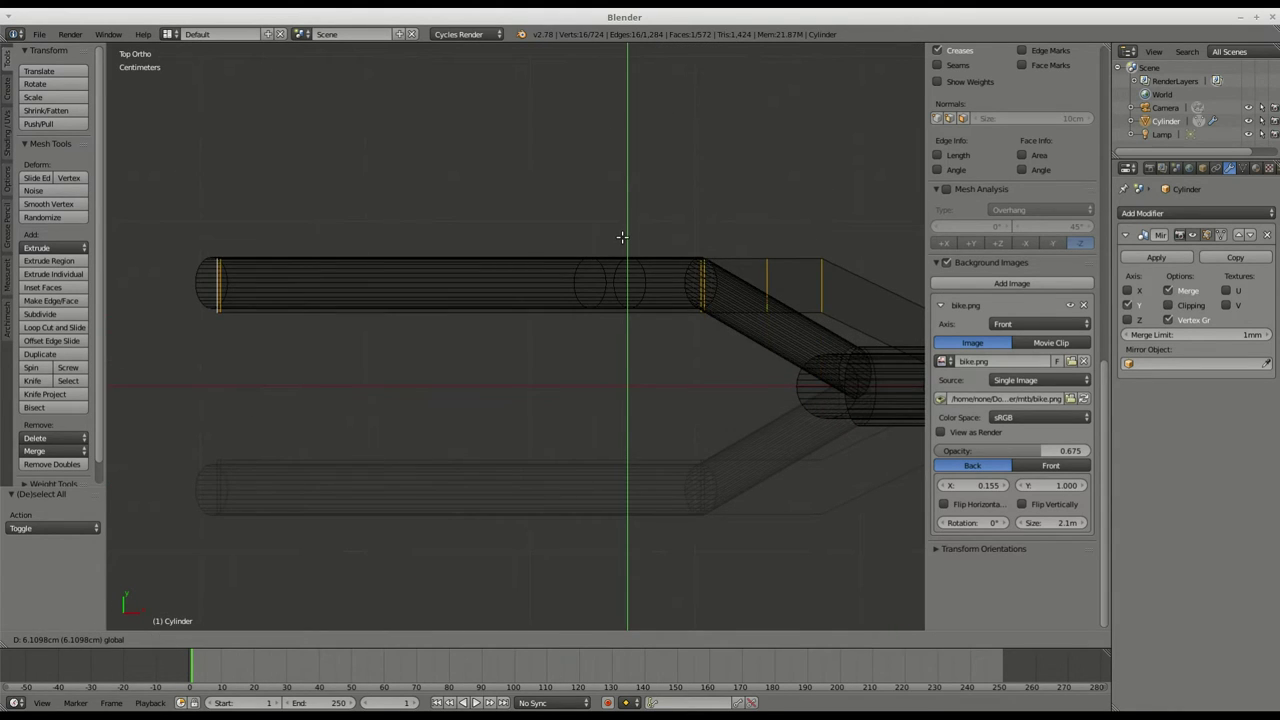
{"action": "left_click", "coordinate": [621, 236]}
- Inspect the splayed chain stay and its mirrored copy from several angles and clear the selection
{"action": "scroll", "coordinate": [622, 237], "scroll_direction": "down", "scroll_amount": 4}
{"action": "middle_click_drag", "start_coordinate": [822, 398], "coordinate": [862, 308]}
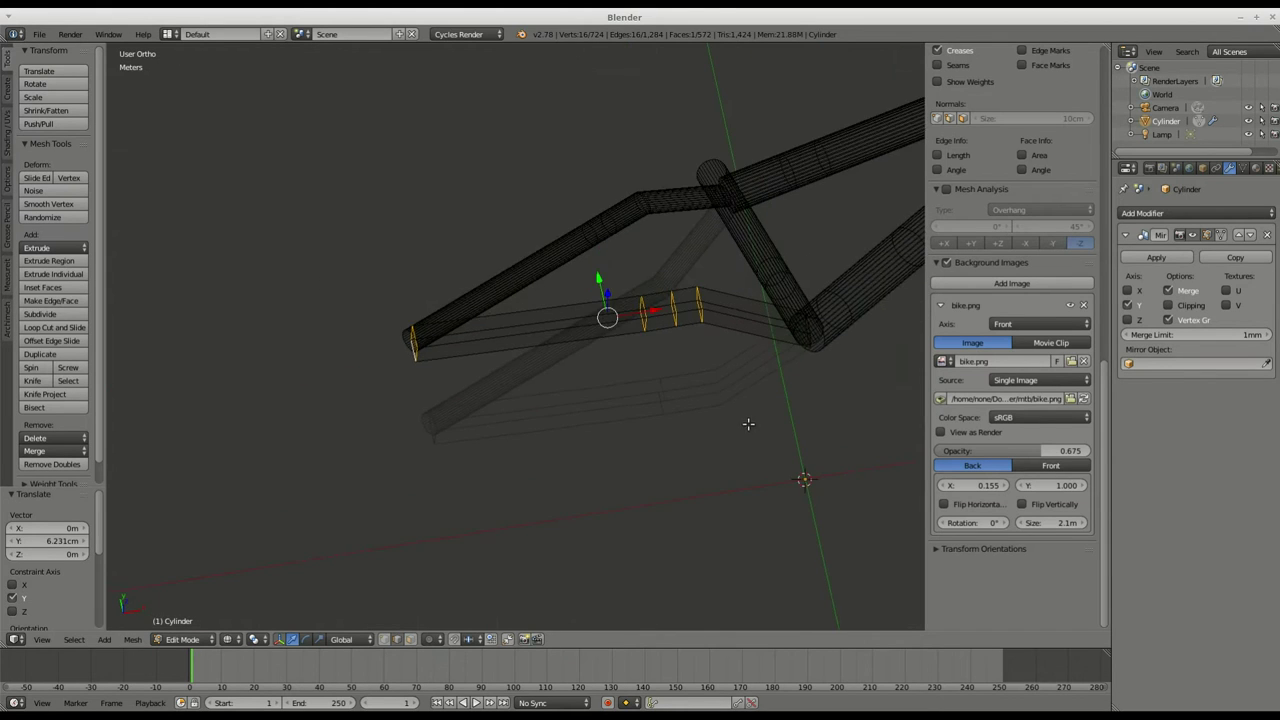
{"action": "scroll", "coordinate": [749, 423], "scroll_direction": "down", "scroll_amount": 9}
{"action": "middle_click_drag", "start_coordinate": [868, 357], "coordinate": [580, 520]}
{"action": "scroll", "coordinate": [580, 525], "scroll_direction": "up", "scroll_amount": 5}
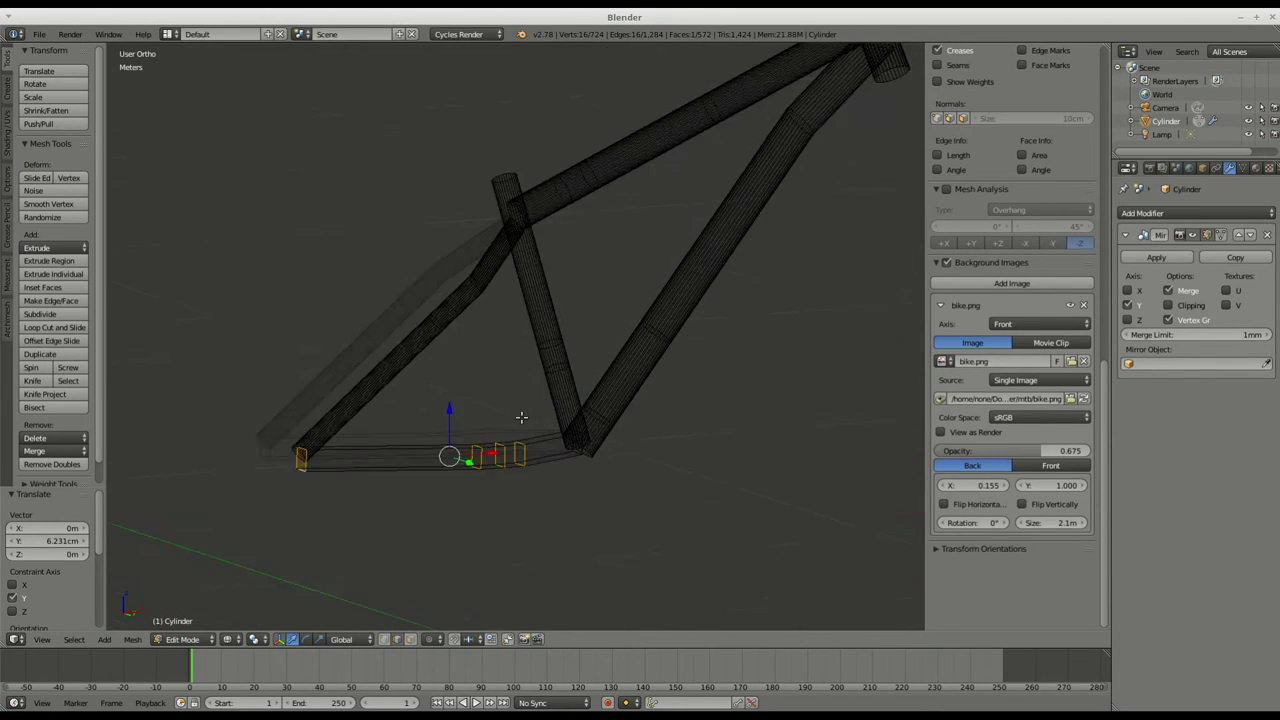
{"action": "key", "text": "a"}
{"action": "scroll", "coordinate": [741, 459], "scroll_direction": "down", "scroll_amount": 3}
{"action": "middle_click_drag", "start_coordinate": [741, 459], "coordinate": [651, 449]}
{"action": "scroll", "coordinate": [616, 436], "scroll_direction": "up", "scroll_amount": 4}
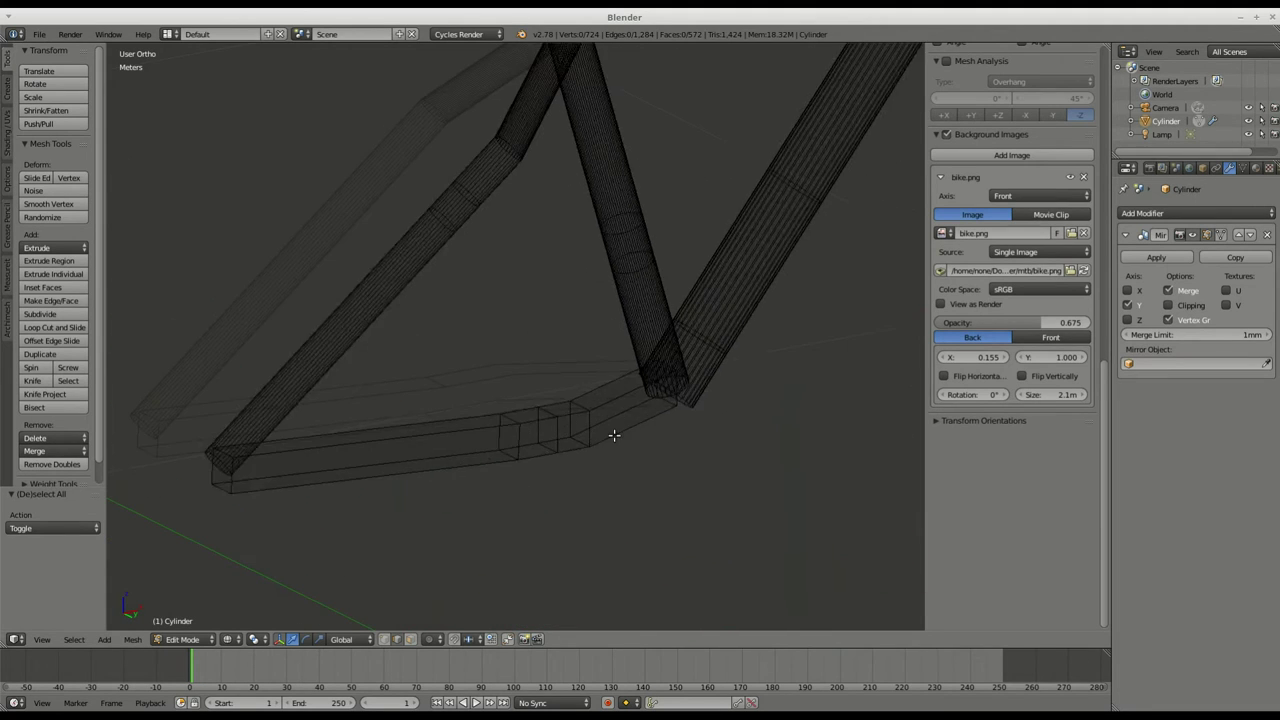
{"action": "key", "text": "a"}
{"action": "scroll", "coordinate": [615, 468], "scroll_direction": "down", "scroll_amount": 3}
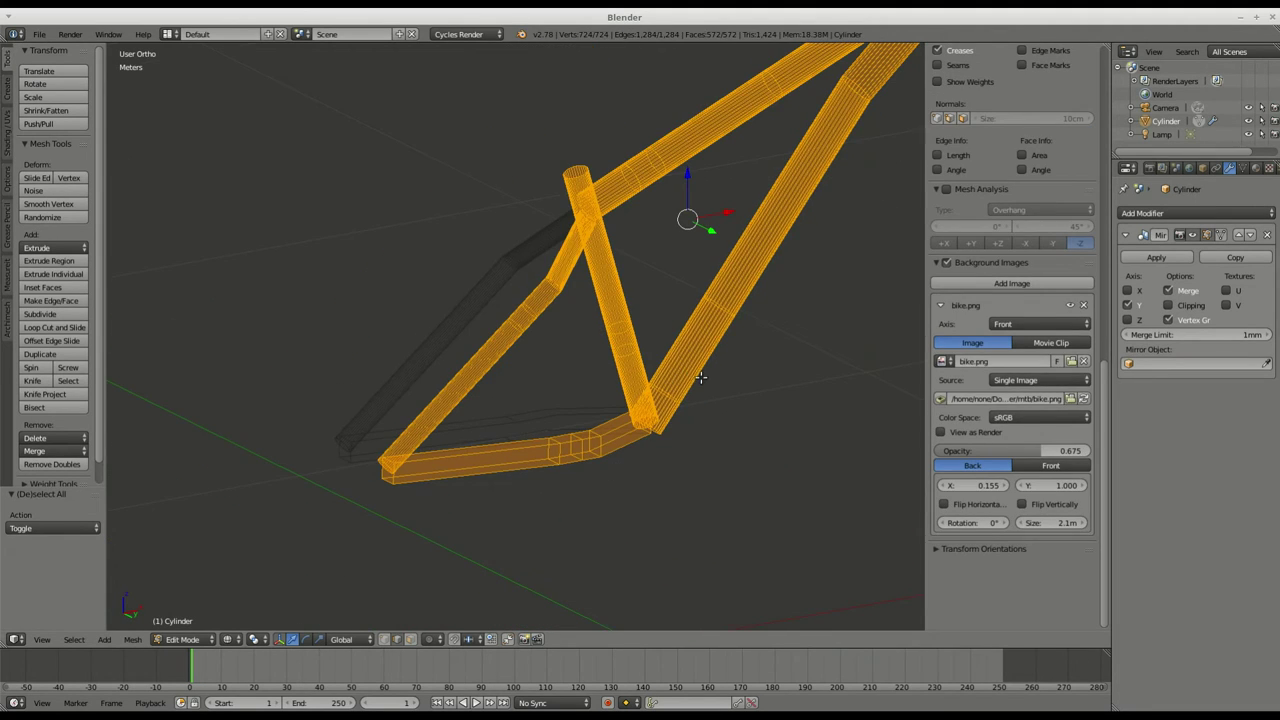
{"action": "scroll", "coordinate": [702, 388], "scroll_direction": "up", "scroll_amount": 5}
{"action": "scroll", "coordinate": [558, 553], "scroll_direction": "down", "scroll_amount": 6}
{"action": "scroll", "coordinate": [824, 385], "scroll_direction": "down", "scroll_amount": 1}
{"action": "scroll", "coordinate": [601, 519], "scroll_direction": "up", "scroll_amount": 1}
{"action": "key", "text": "a"}
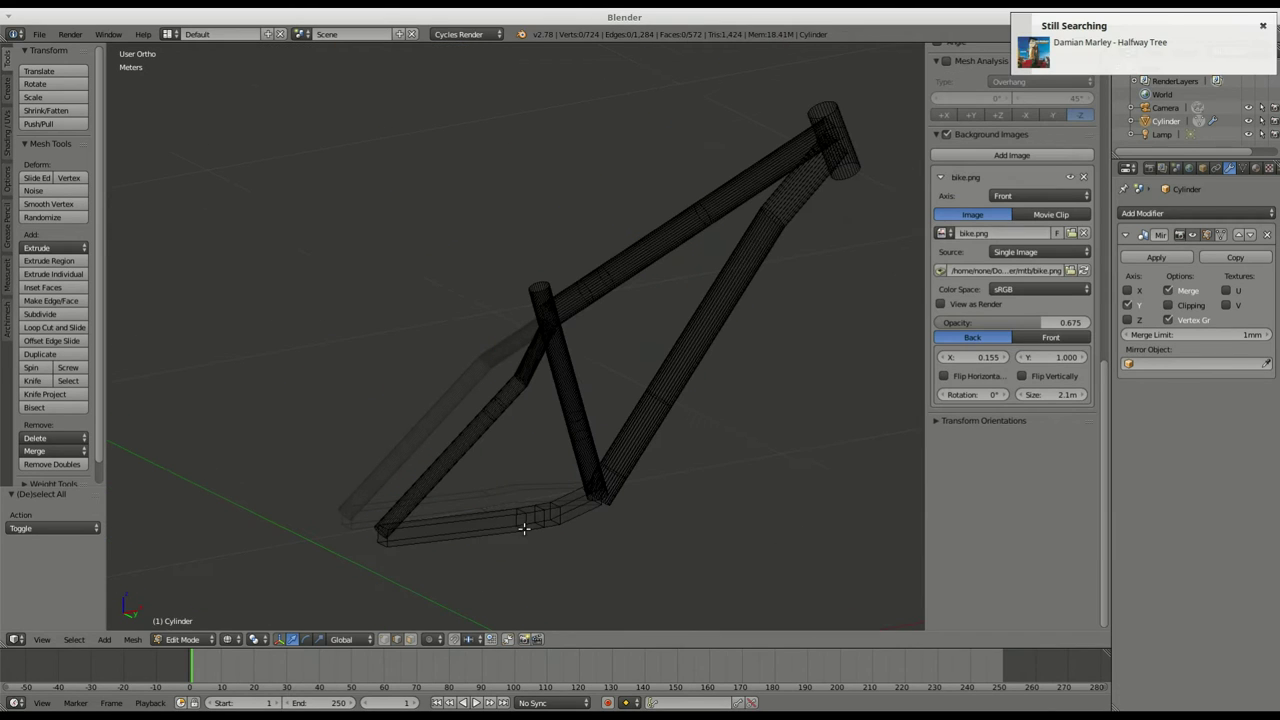
- Return the viewport to solid shading and inspect the mirrored rear stays from several angles
{"action": "left_click", "coordinate": [238, 640]}
{"action": "left_click", "coordinate": [245, 577]}
{"action": "middle_click_drag", "start_coordinate": [472, 414], "coordinate": [605, 537]}
{"action": "scroll", "coordinate": [605, 537], "scroll_direction": "down", "scroll_amount": 4}
{"action": "scroll", "coordinate": [820, 311], "scroll_direction": "up", "scroll_amount": 2}
{"action": "middle_click_drag", "start_coordinate": [820, 311], "coordinate": [801, 277]}
{"action": "middle_click_drag", "start_coordinate": [619, 544], "coordinate": [575, 551]}
{"action": "scroll", "coordinate": [608, 546], "scroll_direction": "down", "scroll_amount": 3}
{"action": "scroll", "coordinate": [608, 545], "scroll_direction": "up", "scroll_amount": 3}
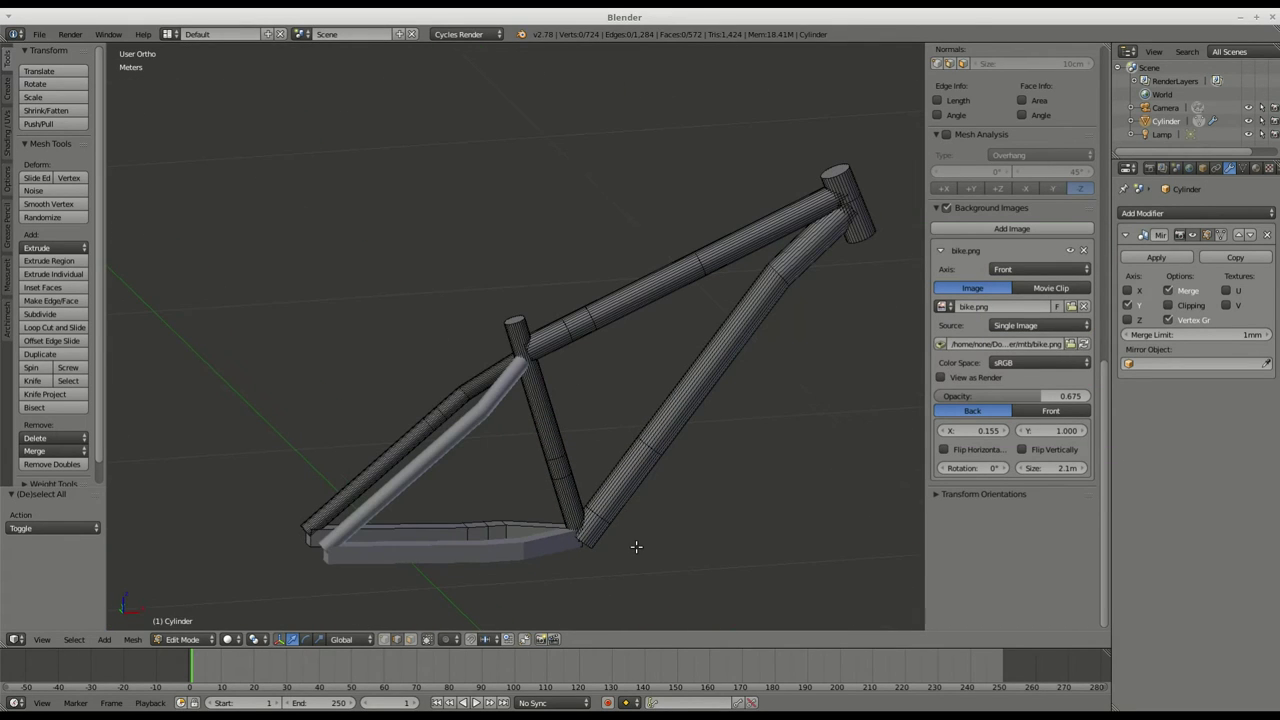
{"action": "left_click", "coordinate": [478, 530]}
{"action": "right_click", "coordinate": [479, 530]}
{"action": "key", "text": "a"}
{"action": "left_click", "coordinate": [1128, 362]}
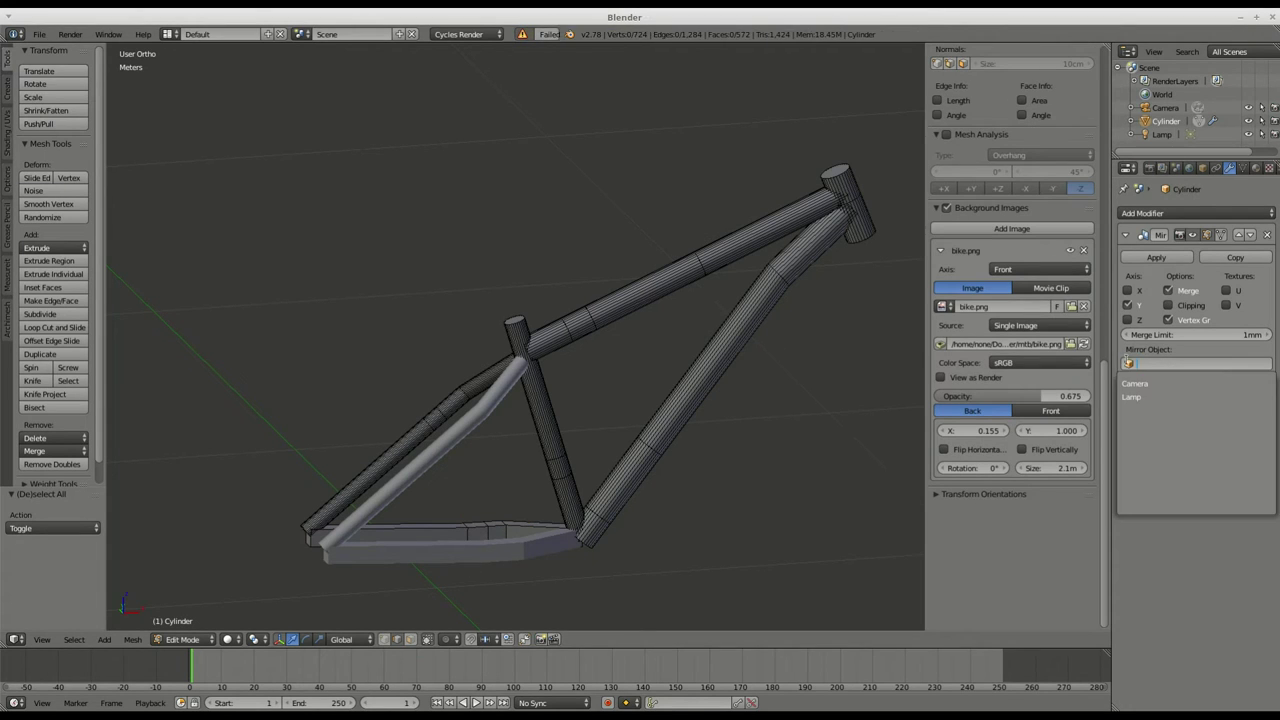
{"action": "left_click", "coordinate": [1195, 577]}
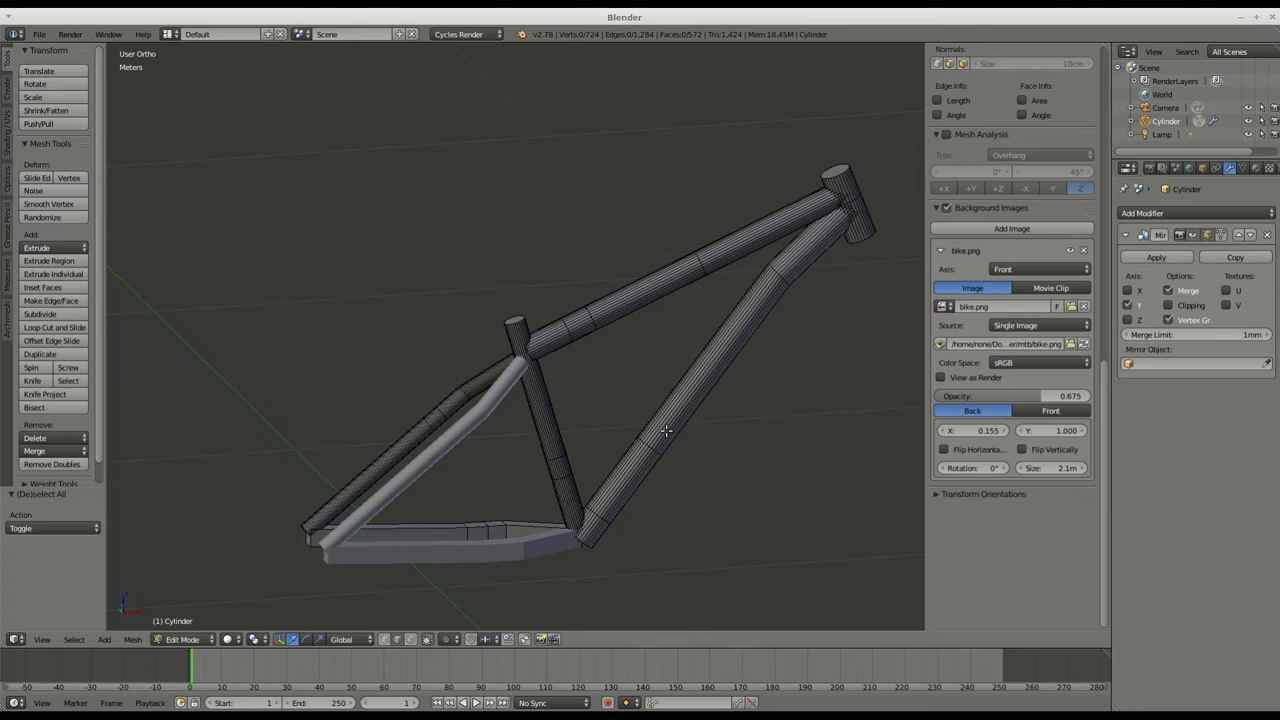
- Disable the Merge and Vertex Groups options of the Mirror modifier and try to apply it
{"action": "left_click", "coordinate": [1171, 321]}
{"action": "left_click", "coordinate": [1169, 292]}
{"action": "left_click", "coordinate": [1169, 292]}
{"action": "left_click", "coordinate": [1169, 292]}
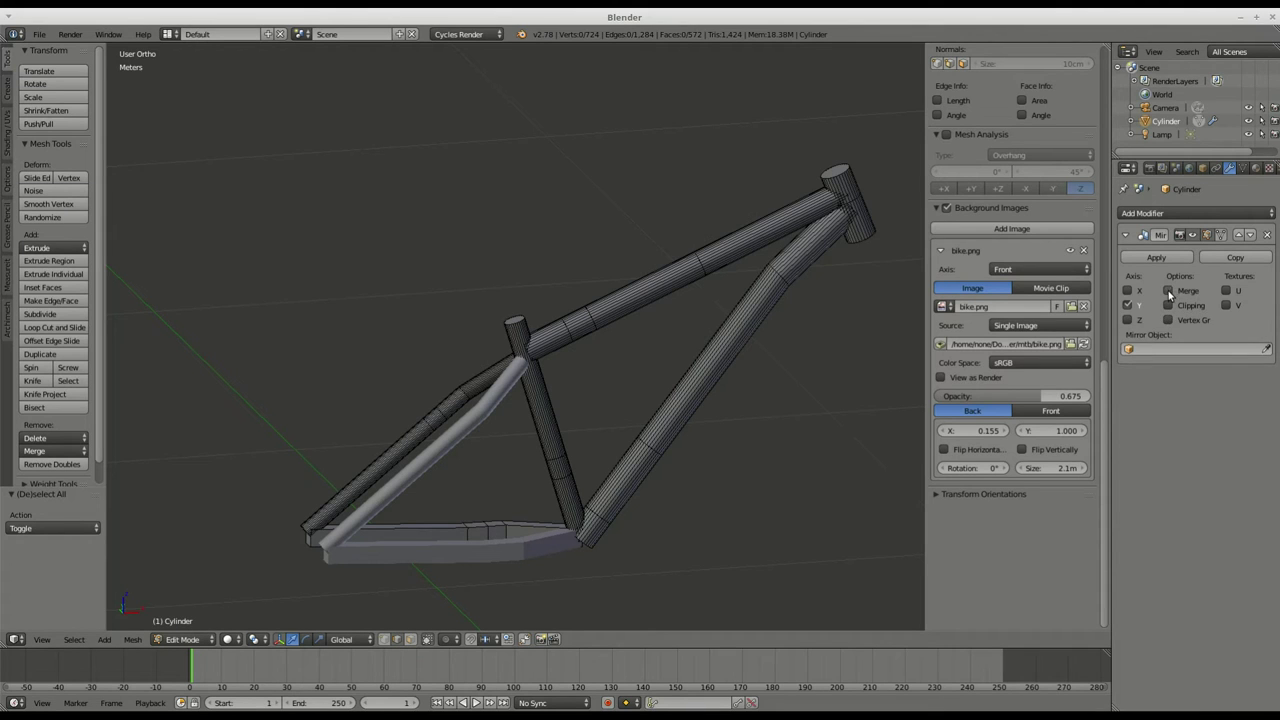
{"action": "left_click", "coordinate": [1226, 291]}
{"action": "left_click", "coordinate": [1128, 306]}
{"action": "left_click", "coordinate": [1128, 306]}
{"action": "left_click", "coordinate": [1147, 259]}
{"action": "middle_click_drag", "start_coordinate": [694, 380], "coordinate": [687, 491]}
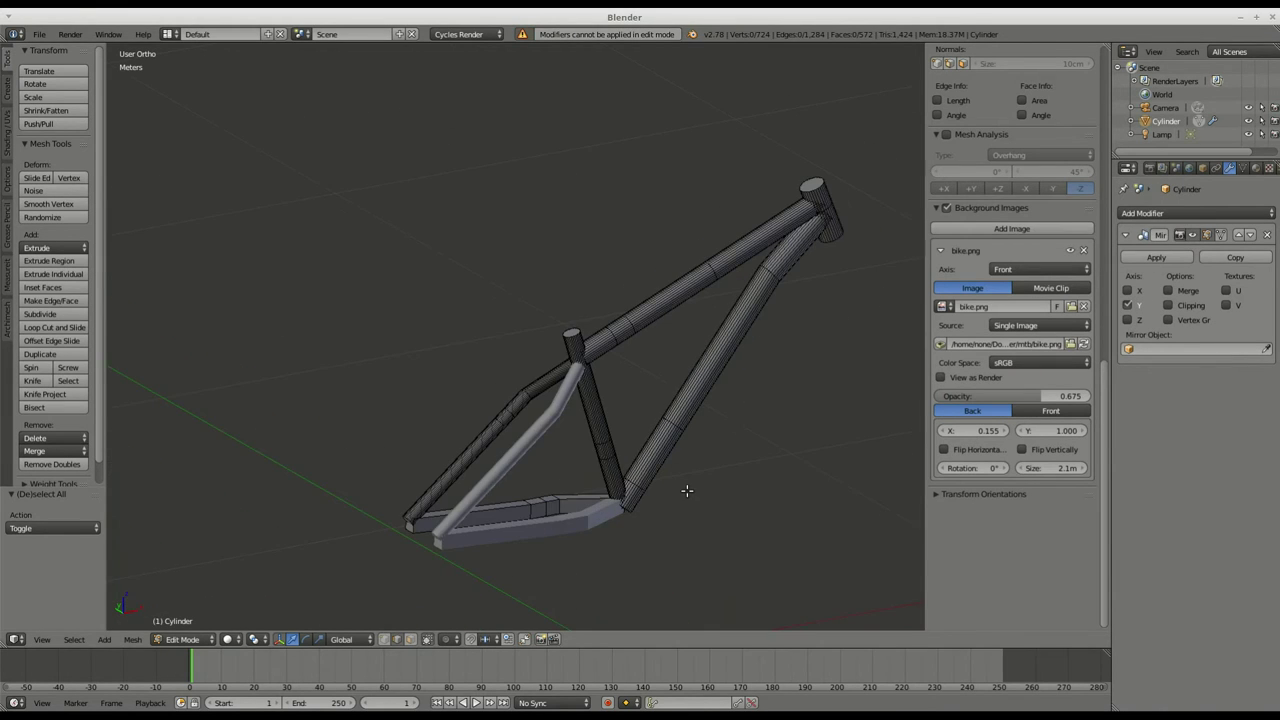
- In front view, add a cylinder to the frame mesh and scale it down strongly
{"action": "key", "text": "KP_1"}
{"action": "scroll", "coordinate": [574, 492], "scroll_direction": "up", "scroll_amount": 5}
{"action": "key", "text": "shift+a"}
{"action": "left_click", "coordinate": [588, 505]}
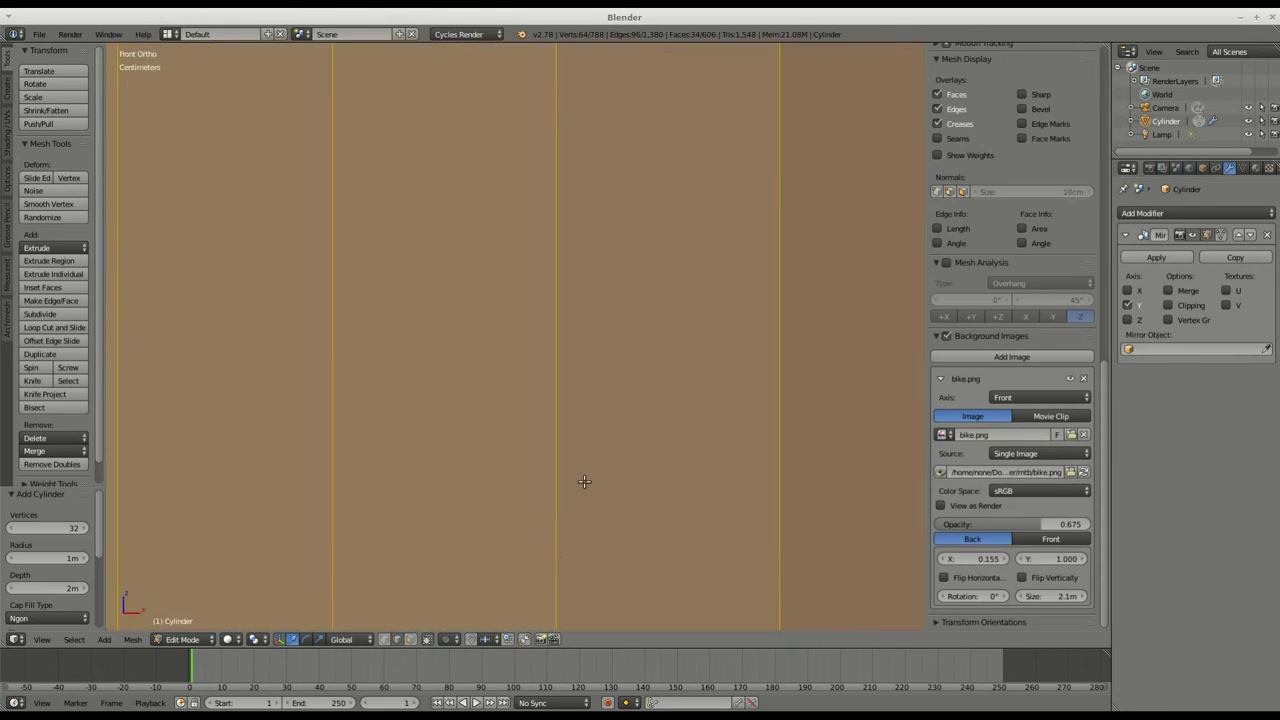
{"action": "scroll", "coordinate": [584, 476], "scroll_direction": "down", "scroll_amount": 14}
{"action": "key", "text": "s"}
{"action": "left_click", "coordinate": [590, 508]}
- Raise the cylinder to the bottom bracket at the tube junction and scale it down, finishing with a factor of 0.775
{"action": "scroll", "coordinate": [571, 501], "scroll_direction": "up", "scroll_amount": 11}
{"action": "left_click_drag", "start_coordinate": [573, 379], "coordinate": [555, 94]}
{"action": "middle_click_drag", "start_coordinate": [555, 94], "coordinate": [562, 246], "text": "shift"}
{"action": "scroll", "coordinate": [655, 192], "scroll_direction": "up", "scroll_amount": 1}
{"action": "key", "text": "s"}
{"action": "left_click", "coordinate": [591, 322]}
{"action": "scroll", "coordinate": [591, 322], "scroll_direction": "up", "scroll_amount": 3}
{"action": "key", "text": "s"}
{"action": "left_click", "coordinate": [636, 309]}
{"action": "type", "text": "ry90"}
{"action": "key", "text": "Escape"}
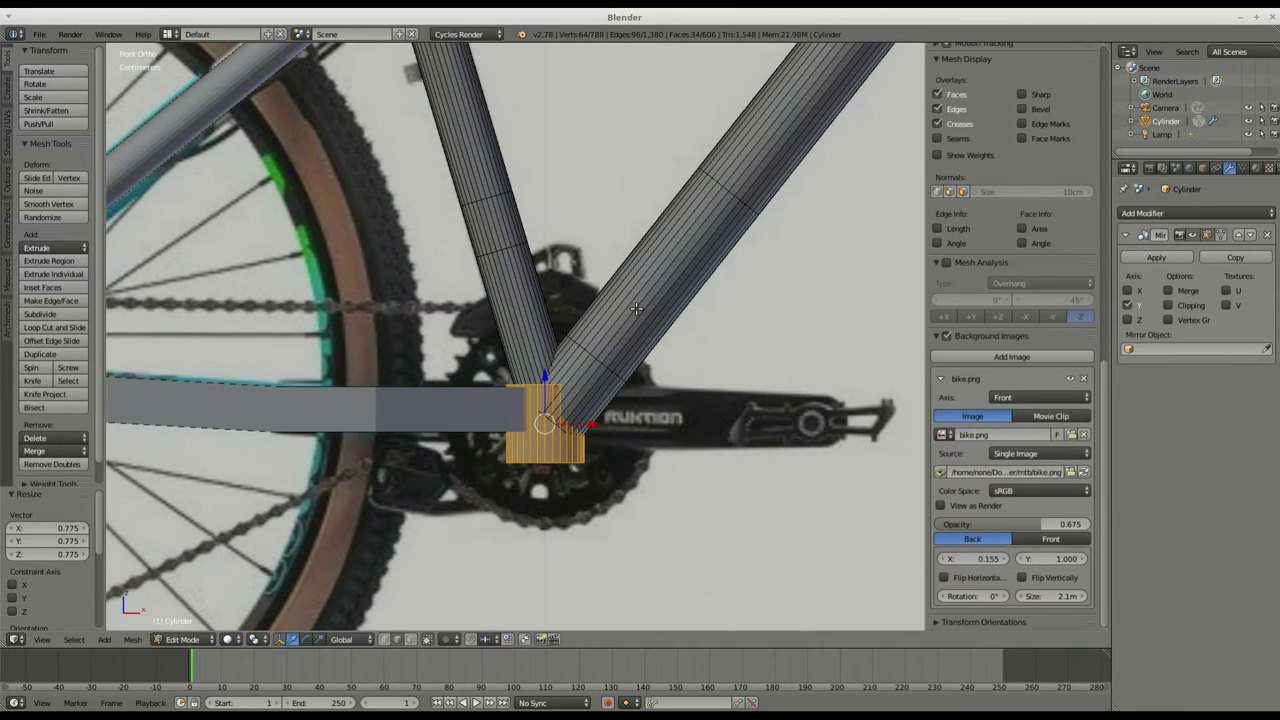
{"action": "key", "text": "r"}
{"action": "key", "text": "z"}
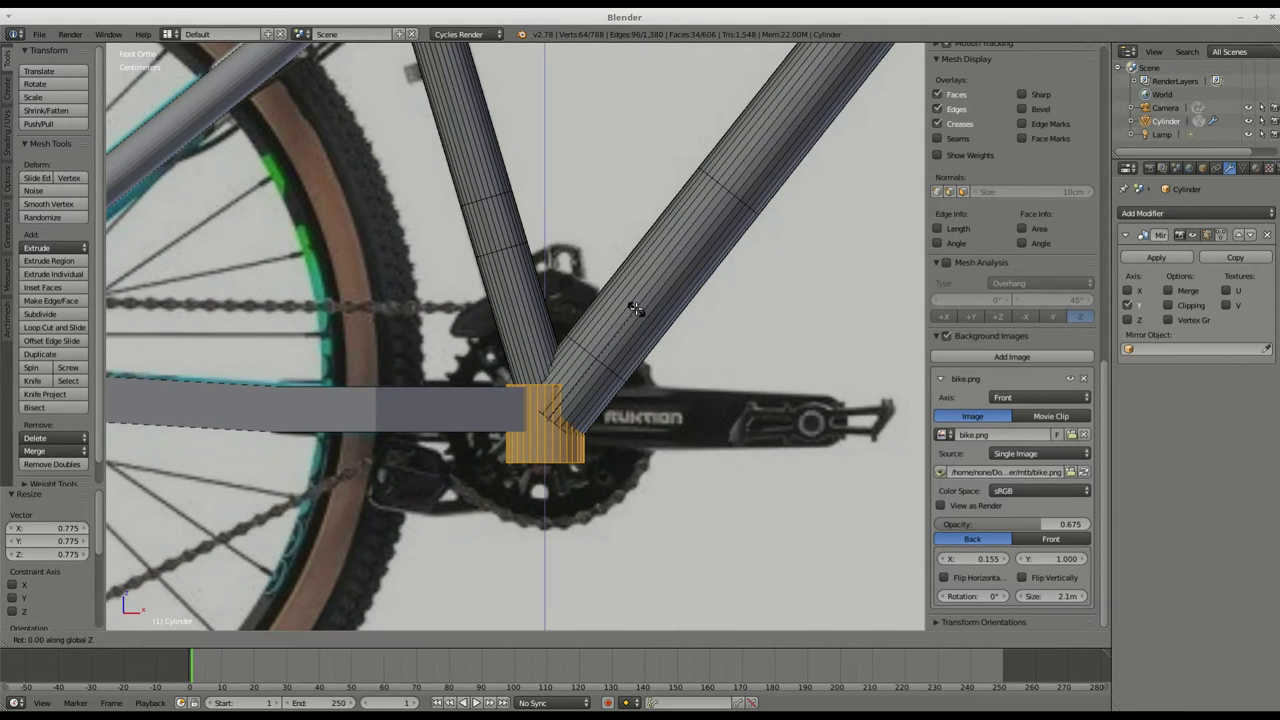
{"action": "key", "text": "Return"}
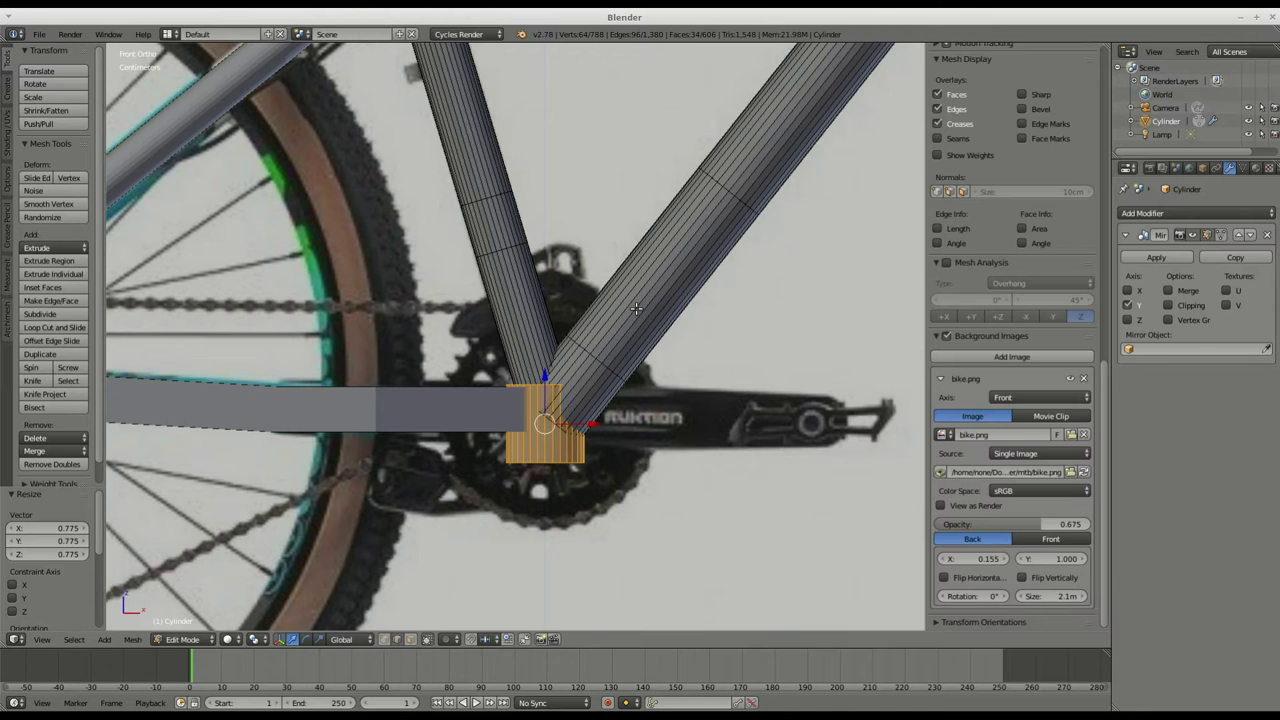
- Rotate the cylinder about the X axis until its round end faces the front view and raise it about 8.1 mm
{"action": "key", "text": "r"}
{"action": "key", "text": "x"}
{"action": "key", "text": "Return"}
{"action": "scroll", "coordinate": [636, 309], "scroll_direction": "up", "scroll_amount": 3}
{"action": "key", "text": "g"}
{"action": "key", "text": "z"}
{"action": "left_click", "coordinate": [689, 395]}
- Enlarge the bottom bracket cylinder slightly and shift it along the X axis over the tube junction
{"action": "key", "text": "s"}
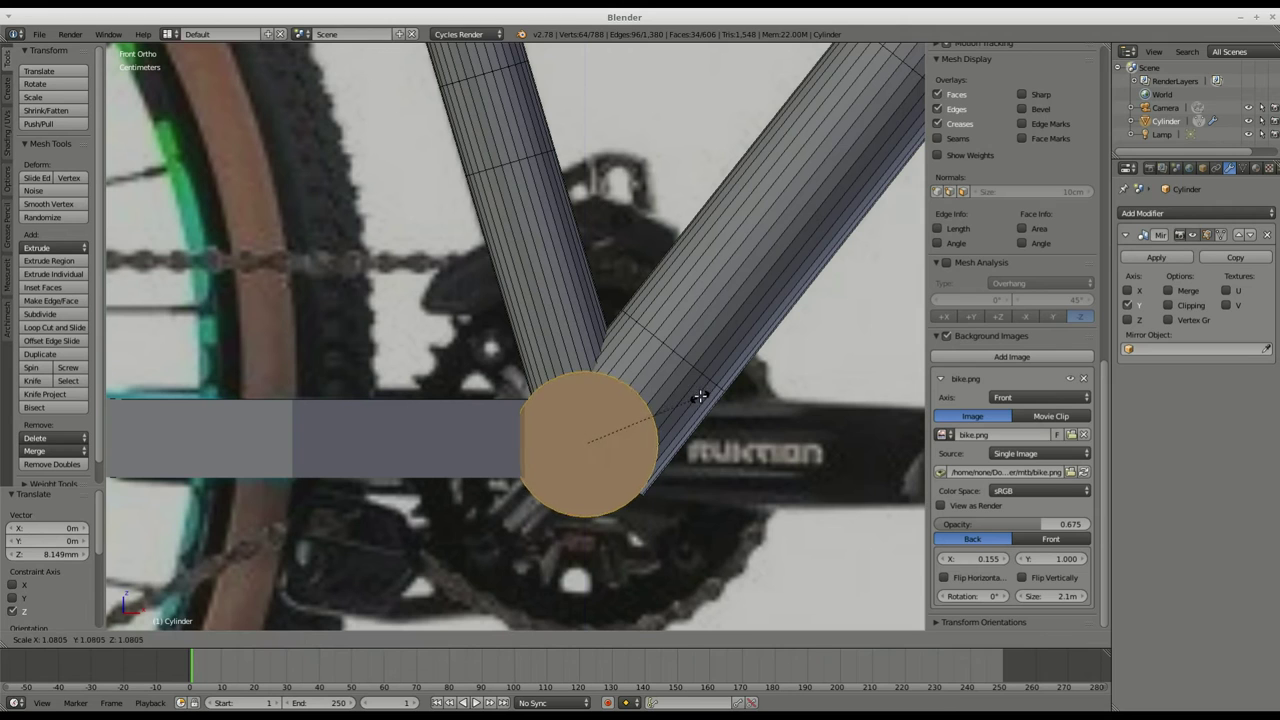
{"action": "left_click", "coordinate": [713, 396]}
{"action": "key", "text": "g"}
{"action": "key", "text": "x"}
{"action": "left_click", "coordinate": [646, 440]}
- Adjust the bottom bracket cylinder's height along the Z axis and clear the selection
{"action": "scroll", "coordinate": [622, 388], "scroll_direction": "down", "scroll_amount": 2}
{"action": "middle_click_drag", "start_coordinate": [622, 388], "coordinate": [677, 449], "text": "shift"}
{"action": "key", "text": "g"}
{"action": "key", "text": "z"}
{"action": "left_click", "coordinate": [595, 372]}
{"action": "scroll", "coordinate": [646, 409], "scroll_direction": "down", "scroll_amount": 8}
{"action": "key", "text": "a"}
- Return to the front view of the complete frame and switch to Object Mode
{"action": "scroll", "coordinate": [666, 414], "scroll_direction": "up", "scroll_amount": 5}
{"action": "key", "text": "KP_1"}
{"action": "scroll", "coordinate": [677, 449], "scroll_direction": "down", "scroll_amount": 6}
{"action": "middle_click_drag", "start_coordinate": [780, 260], "coordinate": [620, 393], "text": "shift"}
{"action": "left_click", "coordinate": [182, 639]}
{"action": "left_click", "coordinate": [195, 617]}
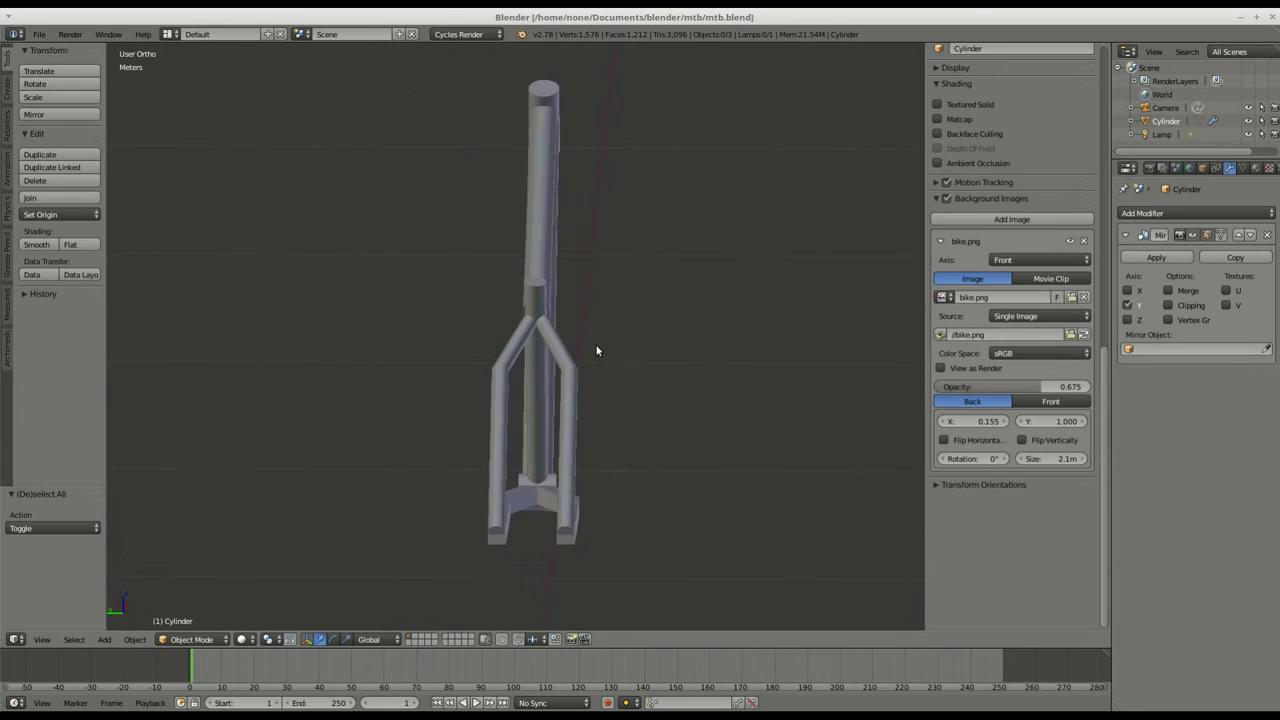
- View the finished frame at an angle, open the render settings and run a brief test render
{"action": "middle_click_drag", "start_coordinate": [597, 349], "coordinate": [447, 353]}
{"action": "scroll", "coordinate": [1022, 198], "scroll_direction": "up", "scroll_amount": 20}
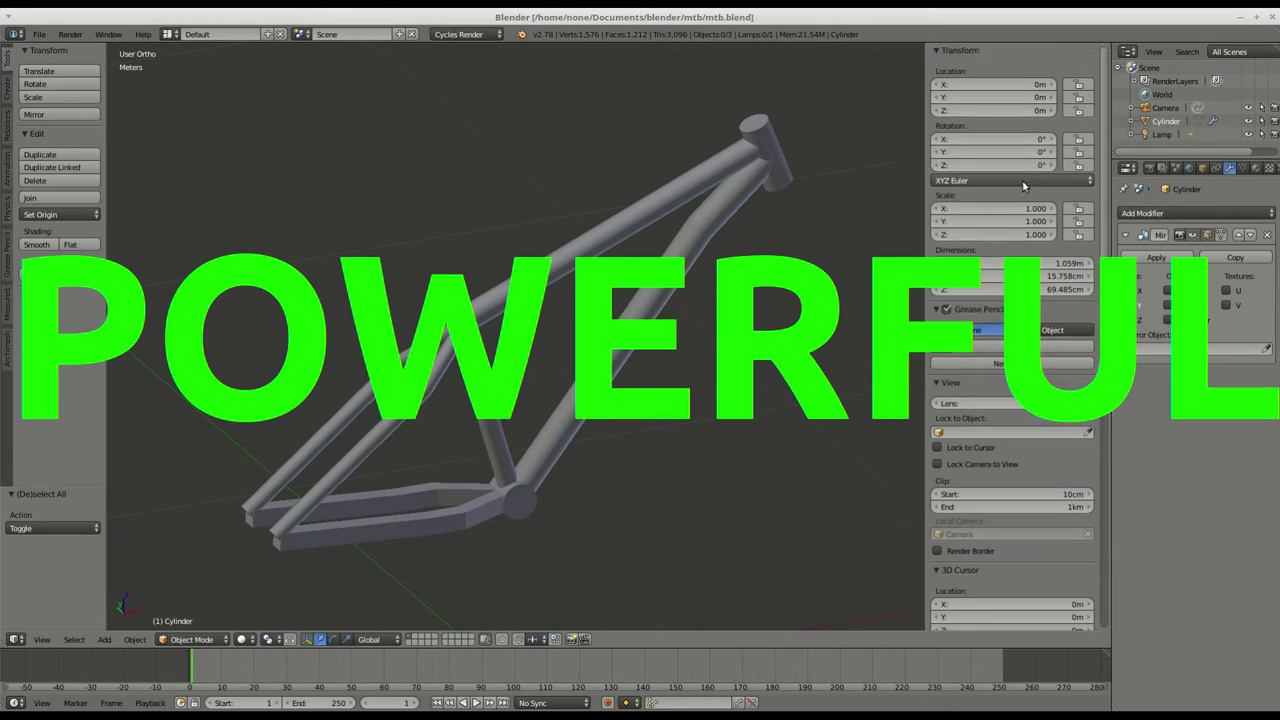
{"action": "scroll", "coordinate": [1023, 186], "scroll_direction": "down", "scroll_amount": 1}
{"action": "left_click", "coordinate": [1149, 168]}
{"action": "left_click", "coordinate": [1144, 229]}
{"action": "key", "text": "Escape"}
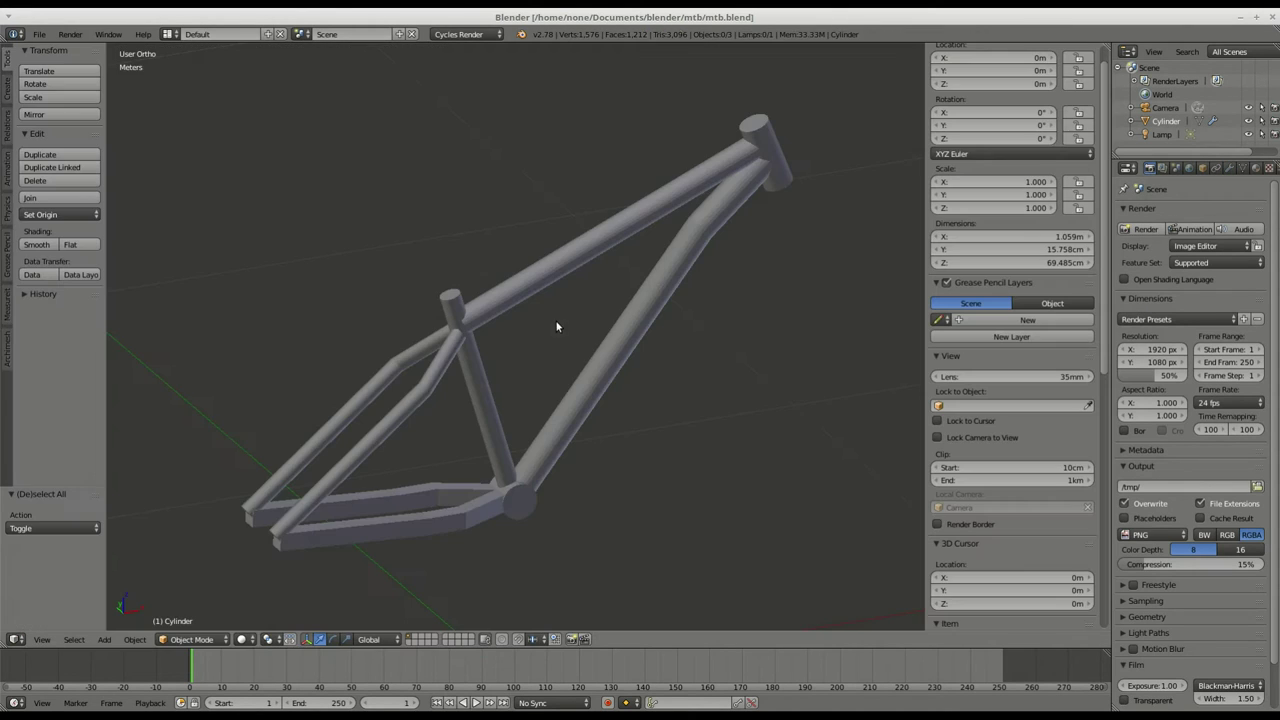
- Select the camera in top view, move it closer to the frame and adjust its position in camera view
{"action": "key", "text": "KP_7"}
{"action": "scroll", "coordinate": [568, 318], "scroll_direction": "down", "scroll_amount": 15}
{"action": "right_click", "coordinate": [795, 519]}
{"action": "key", "text": "g"}
{"action": "left_click", "coordinate": [599, 381]}
{"action": "key", "text": "KP_0"}
{"action": "key", "text": "g"}
{"action": "left_click", "coordinate": [567, 469]}
- In top view, move the camera -1.229 m along X and 1.038 m along Y towards the frame
{"action": "middle_click_drag", "start_coordinate": [567, 469], "coordinate": [543, 424]}
{"action": "key", "text": "KP_7"}
{"action": "scroll", "coordinate": [543, 424], "scroll_direction": "down", "scroll_amount": 3}
{"action": "key", "text": "g"}
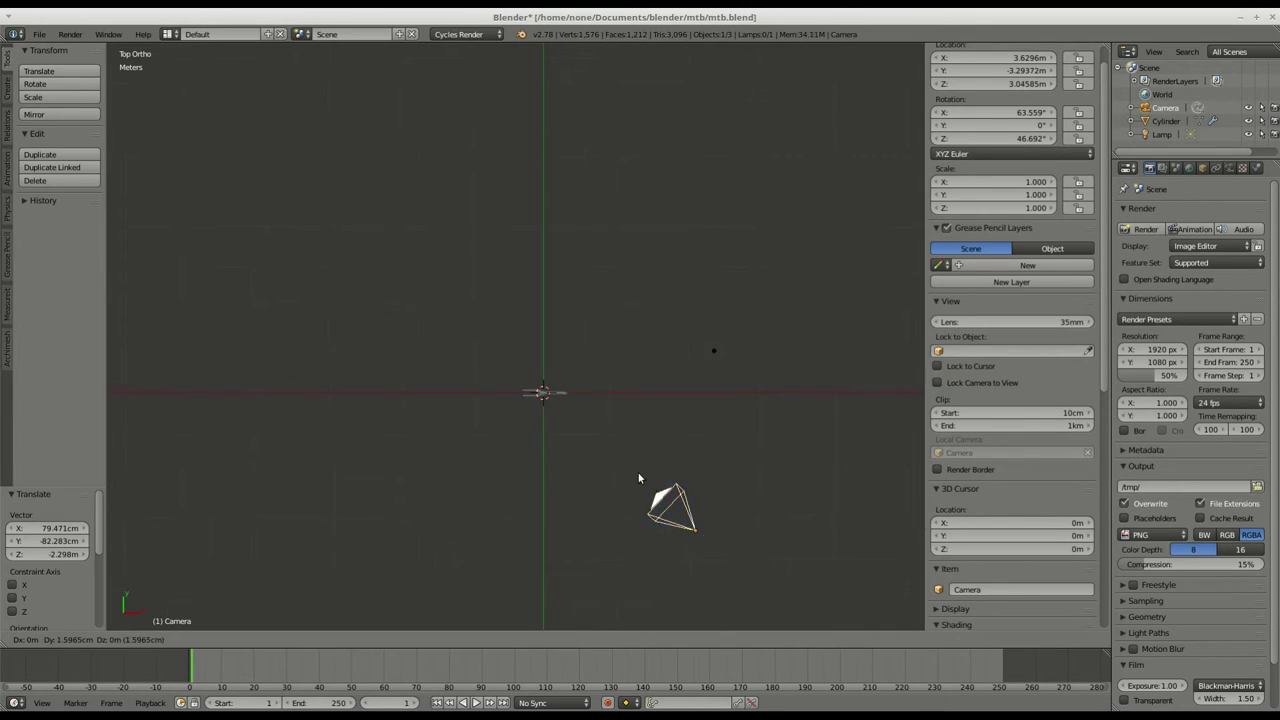
{"action": "left_click", "coordinate": [600, 443]}
- Shift the camera in camera view to centre the bike frame and run a test render
{"action": "key", "text": "KP_0"}
{"action": "key", "text": "g"}
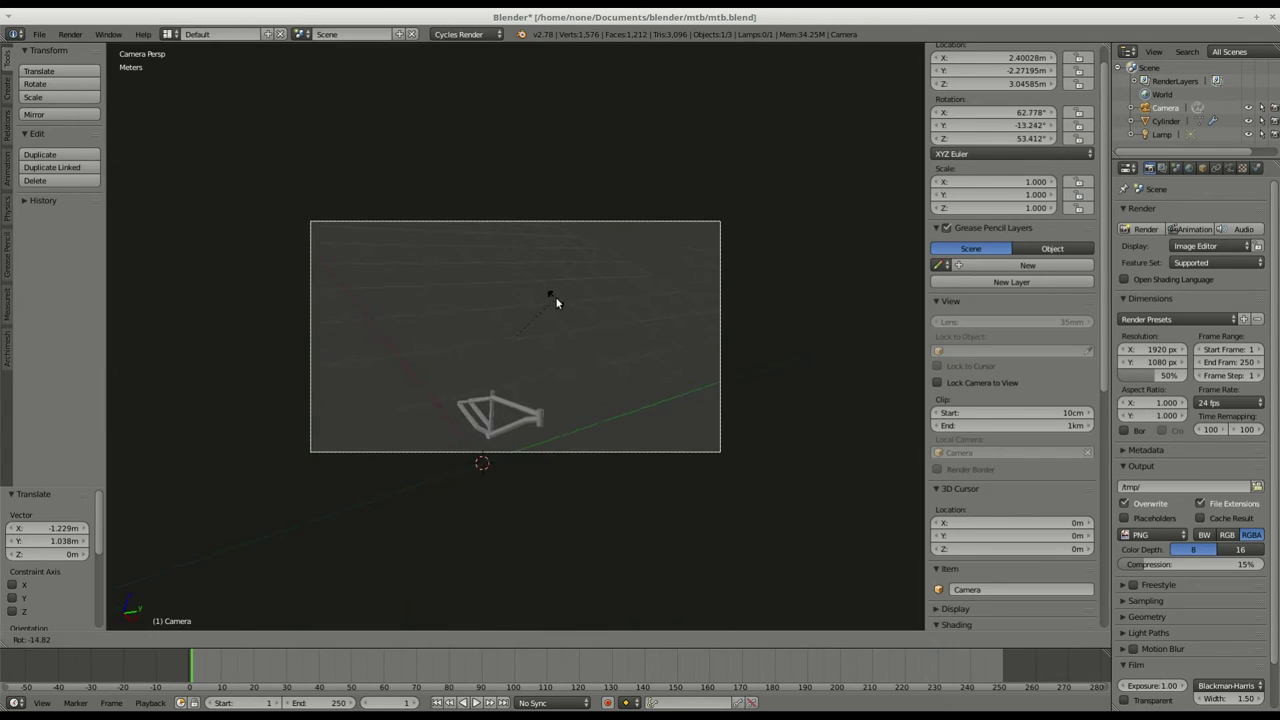
{"action": "left_click", "coordinate": [609, 370]}
{"action": "key", "text": "F12"}
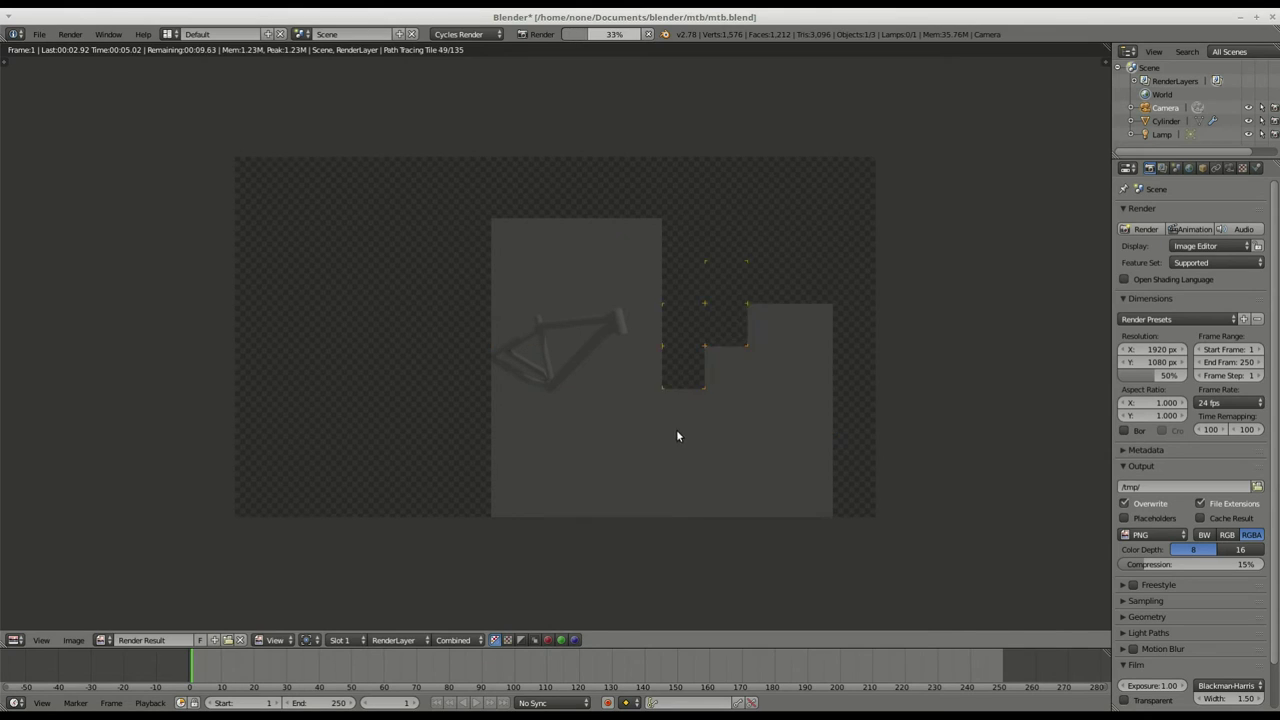
{"action": "key", "text": "Escape"}
- Add a ground plane at the origin under the bike frame and scale its mesh to about 7.7 m square
{"action": "key", "text": "a"}
{"action": "middle_click_drag", "start_coordinate": [535, 410], "coordinate": [551, 419]}
{"action": "key", "text": "shift+a"}
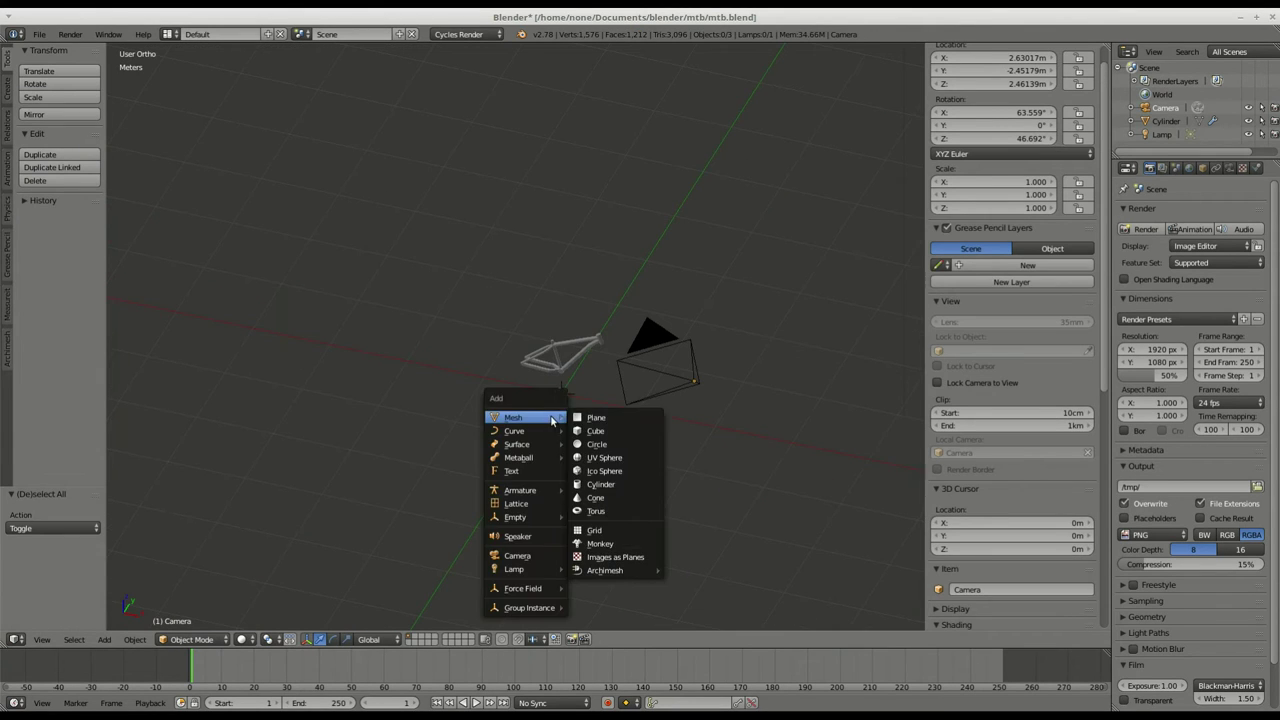
{"action": "left_click", "coordinate": [584, 420]}
{"action": "left_click", "coordinate": [194, 639]}
{"action": "left_click", "coordinate": [206, 613]}
{"action": "key", "text": "s"}
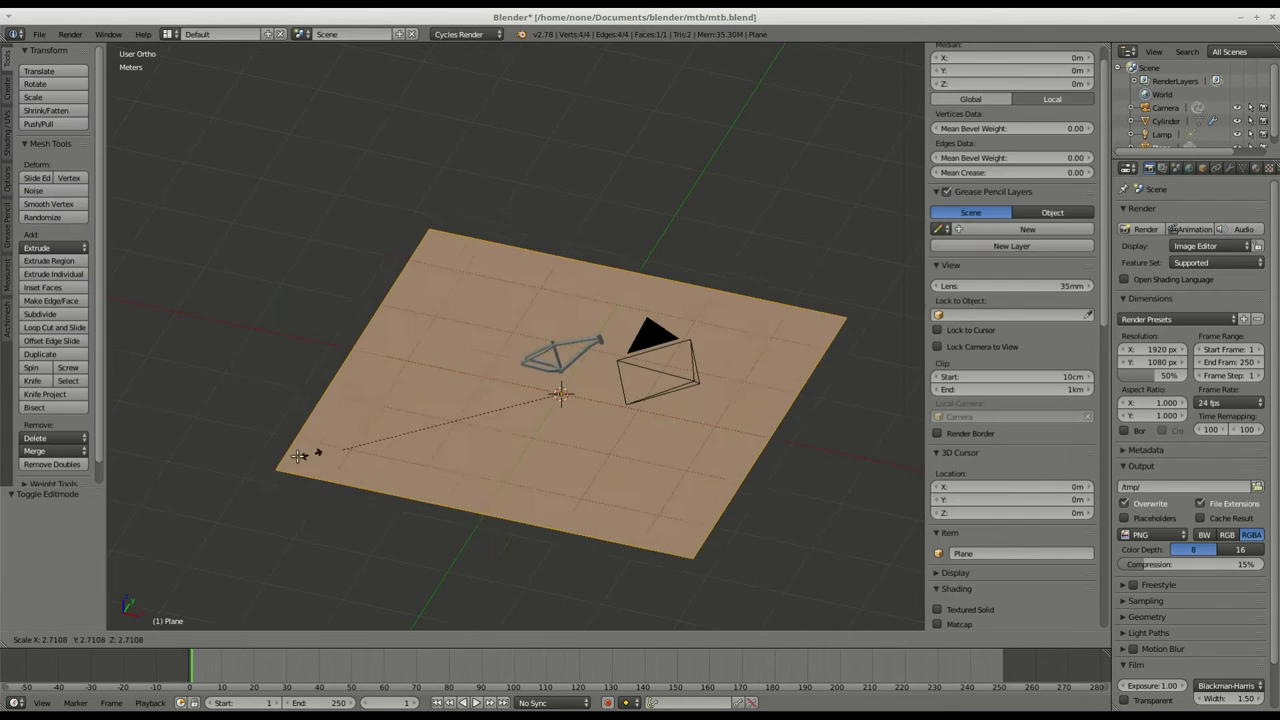
{"action": "left_click", "coordinate": [199, 476]}
{"action": "key", "text": "a"}
{"action": "middle_click_drag", "start_coordinate": [537, 446], "coordinate": [541, 423]}
{"action": "scroll", "coordinate": [540, 422], "scroll_direction": "up", "scroll_amount": 1}
{"action": "key", "text": "Tab"}
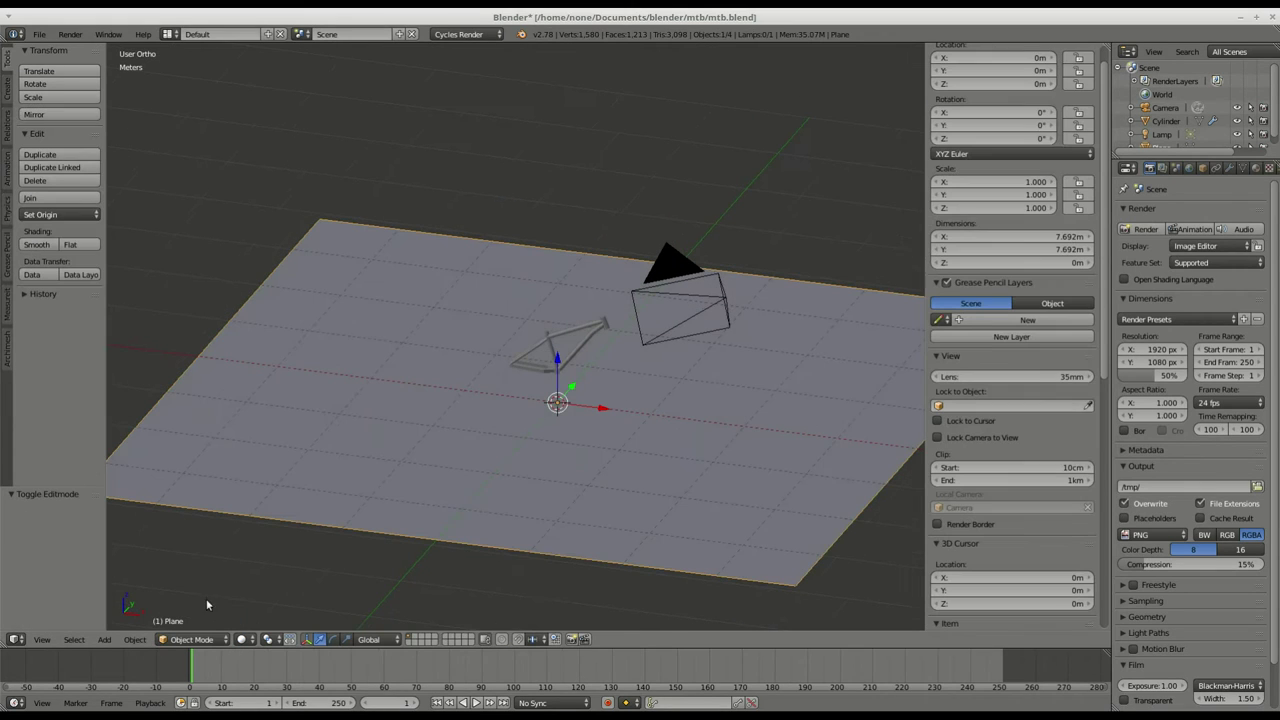
- In top view, move the lamp close to the bike frame, to about 2.18 m X and 0.29 m Y
{"action": "key", "text": "m"}
{"action": "key", "text": "a"}
{"action": "key", "text": "KP_7"}
{"action": "scroll", "coordinate": [610, 445], "scroll_direction": "down", "scroll_amount": 4}
{"action": "right_click", "coordinate": [793, 387]}
{"action": "left_click_drag", "start_coordinate": [836, 388], "coordinate": [729, 398]}
{"action": "left_click", "coordinate": [705, 403]}
{"action": "left_click_drag", "start_coordinate": [661, 337], "coordinate": [661, 357]}
{"action": "left_click_drag", "start_coordinate": [708, 406], "coordinate": [750, 405]}
{"action": "left_click_drag", "start_coordinate": [704, 362], "coordinate": [705, 376]}
- Set the lamp's emission strength to 500 and give its light a pale warm tint
{"action": "left_click", "coordinate": [1228, 168]}
{"action": "left_click", "coordinate": [1185, 356]}
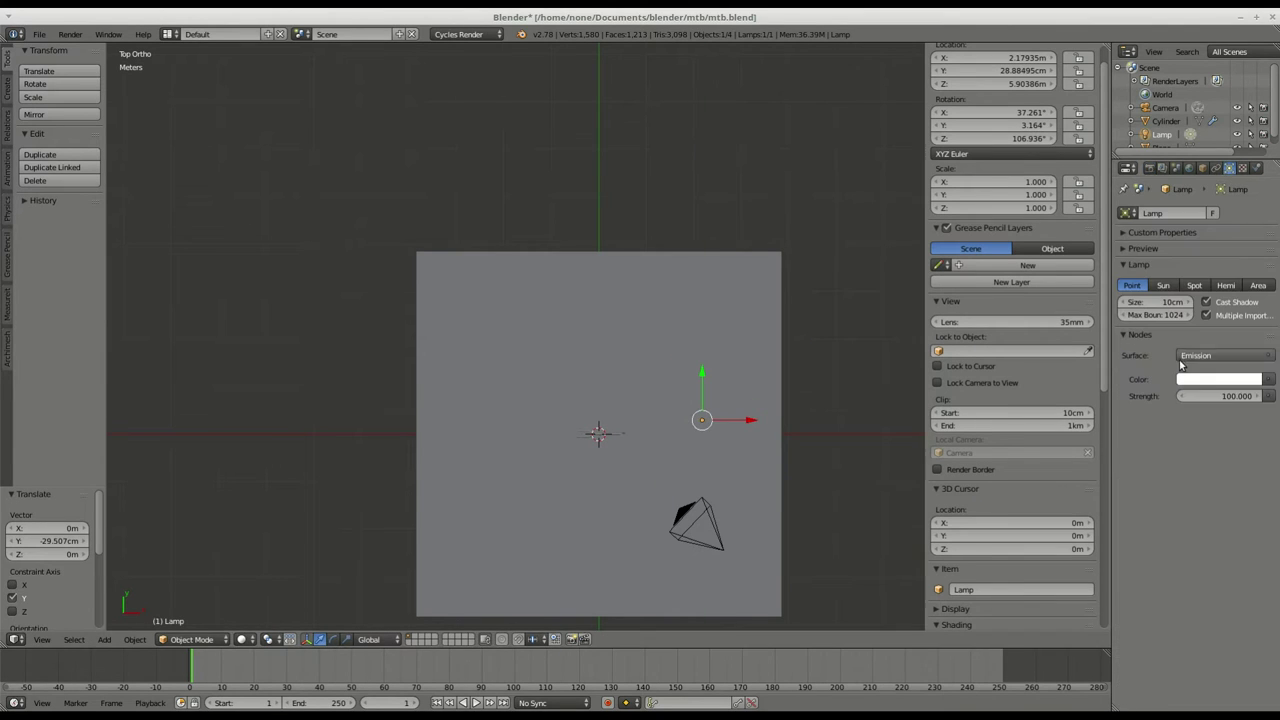
{"action": "key", "text": "Return"}
{"action": "left_click", "coordinate": [1208, 380]}
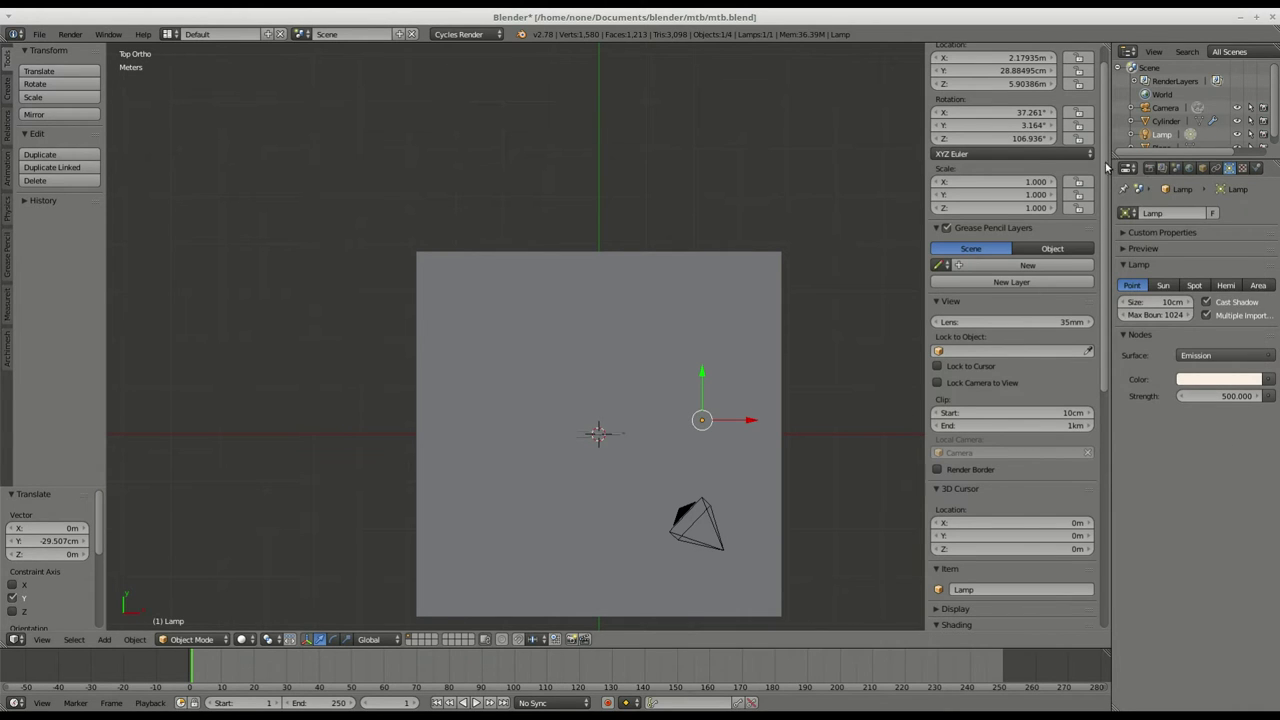
- Run a brief test render of the frame with the new ground plane and lighting
{"action": "left_click", "coordinate": [1149, 168]}
{"action": "left_click", "coordinate": [1141, 229]}
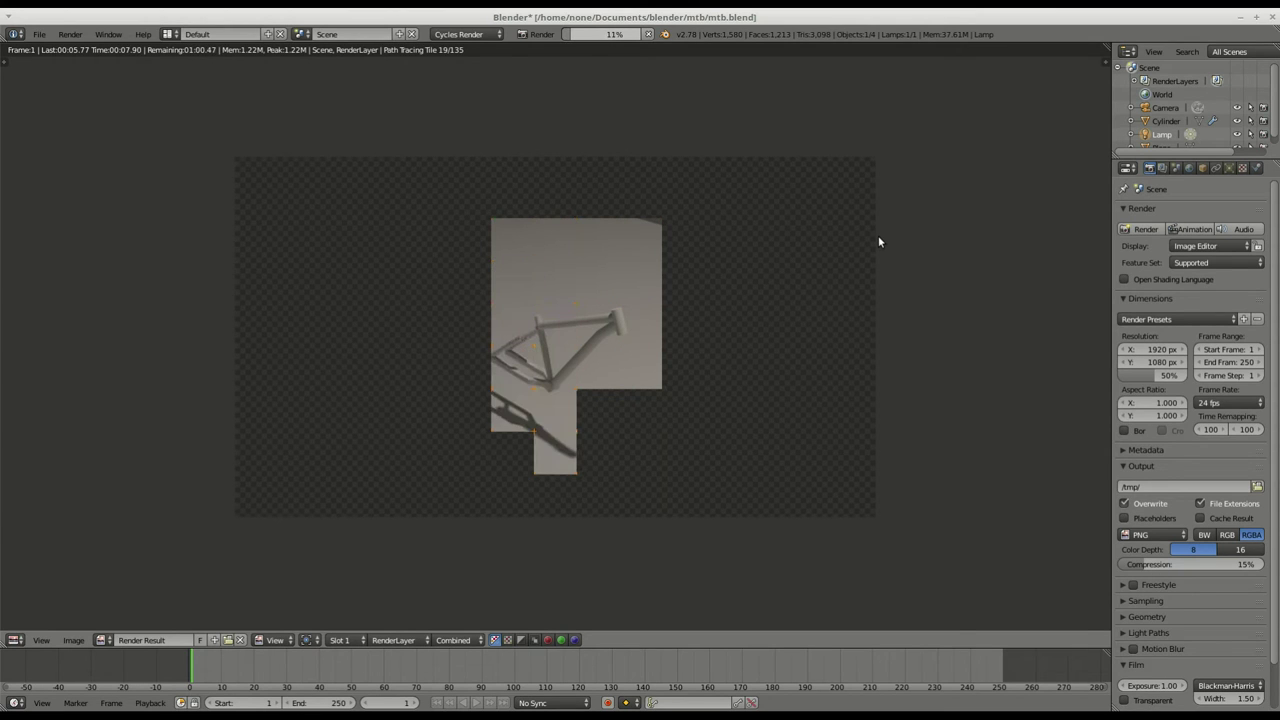
{"action": "key", "text": "Escape"}
- Select the bike frame, give it a new material named frame and set its Diffuse BSDF colour to blue
{"action": "scroll", "coordinate": [672, 430], "scroll_direction": "up", "scroll_amount": 1}
{"action": "middle_click_drag", "start_coordinate": [662, 456], "coordinate": [677, 283], "text": "shift"}
{"action": "scroll", "coordinate": [770, 318], "scroll_direction": "up", "scroll_amount": 4}
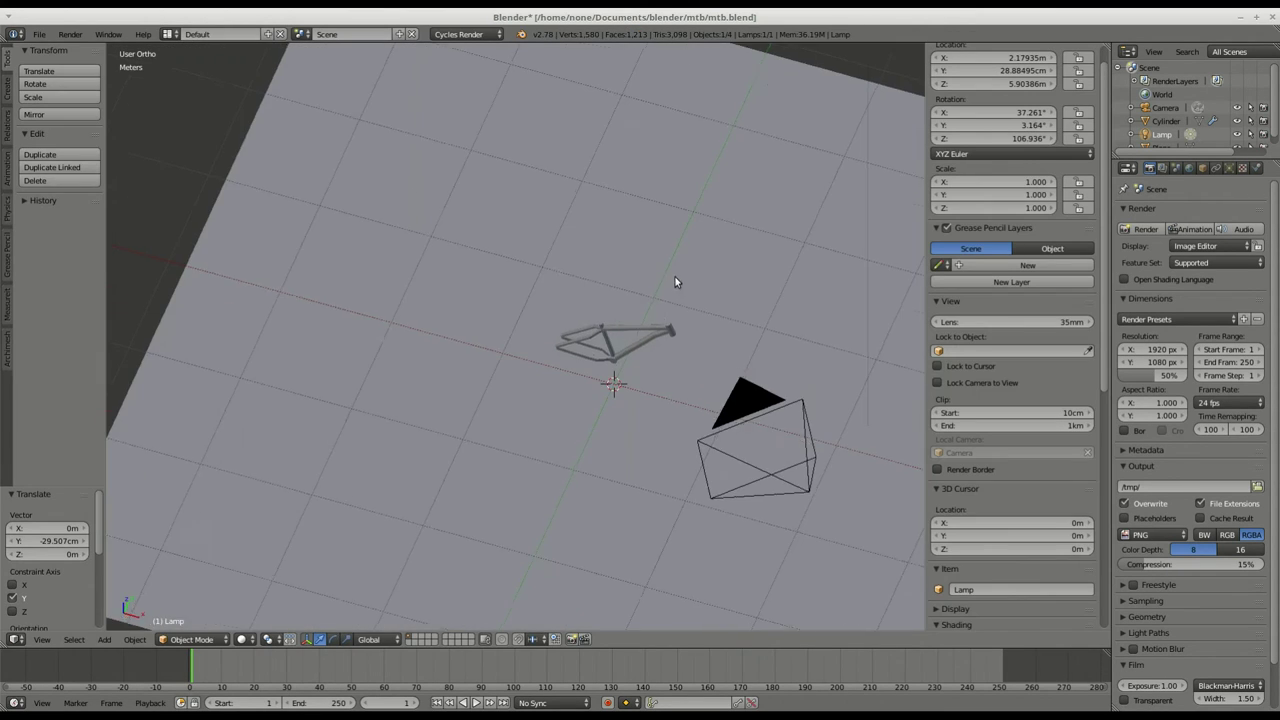
{"action": "scroll", "coordinate": [643, 335], "scroll_direction": "up", "scroll_amount": 4}
{"action": "right_click", "coordinate": [643, 337]}
{"action": "left_click", "coordinate": [1256, 168]}
{"action": "left_click", "coordinate": [1178, 257]}
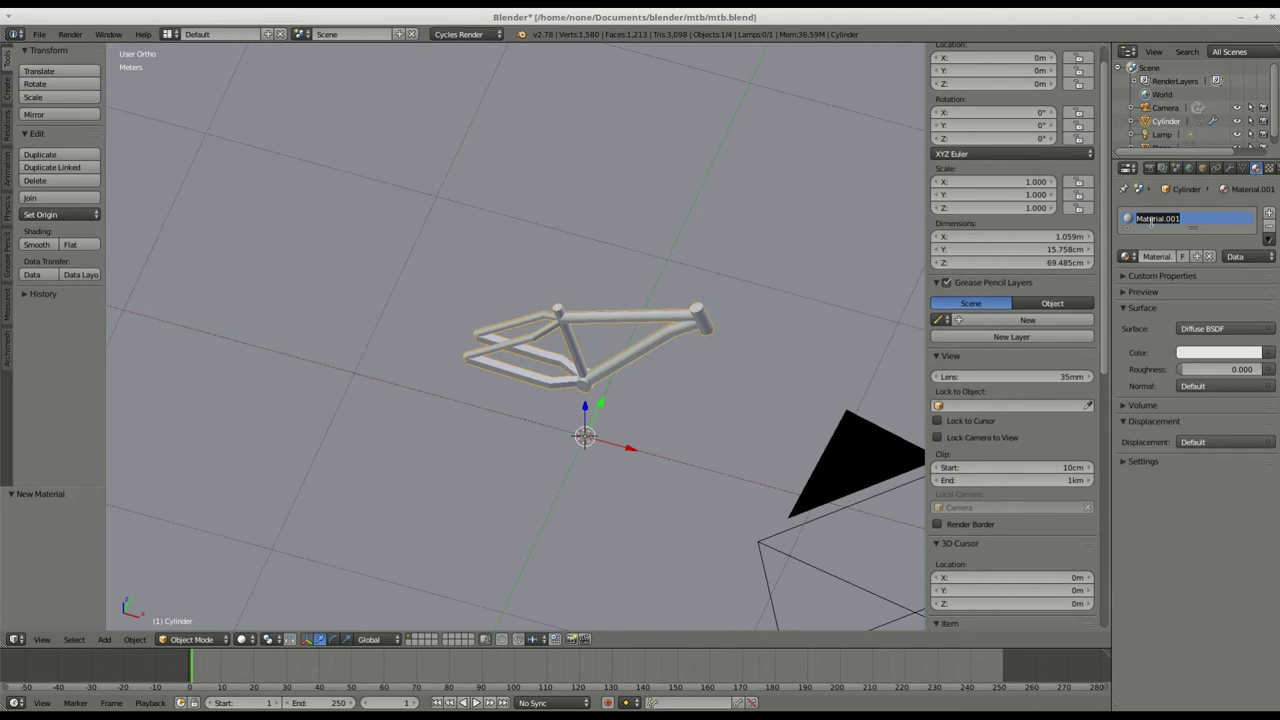
{"action": "left_click", "coordinate": [1190, 353]}
{"action": "left_click_drag", "start_coordinate": [1195, 208], "coordinate": [1251, 163]}
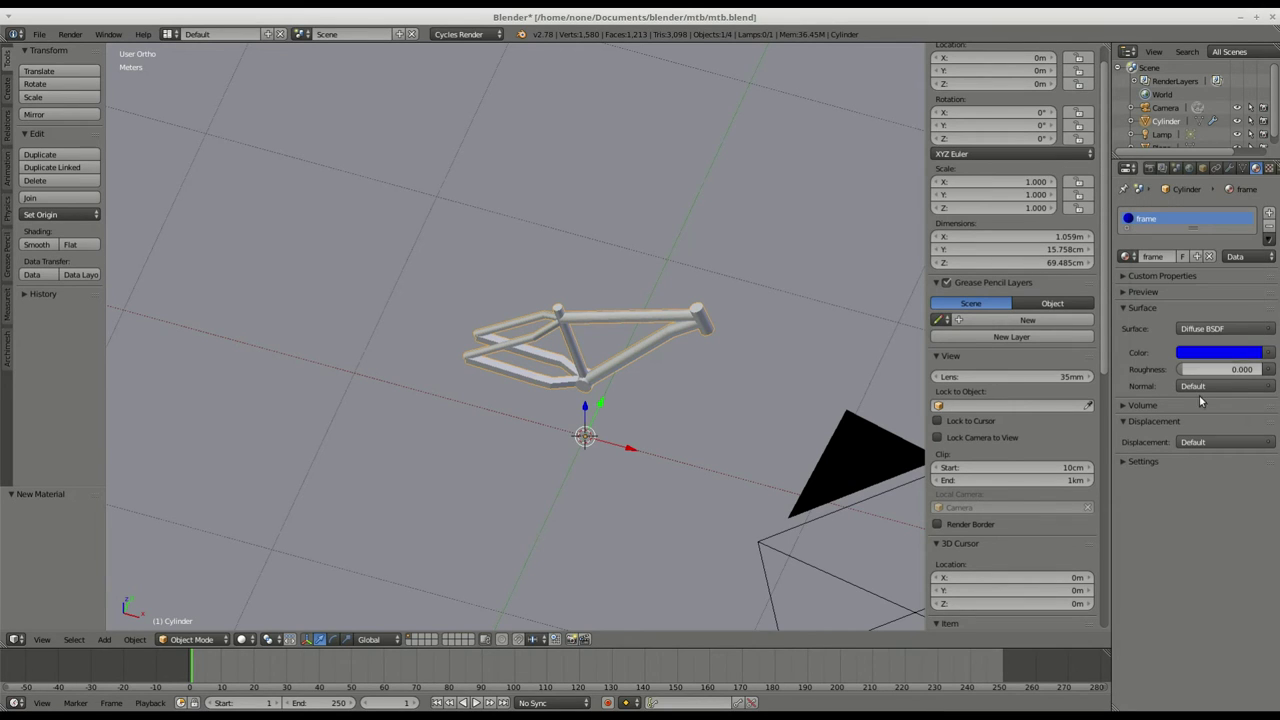
- Assign the blue frame material to the bike frame's mesh in Edit Mode and return to Object Mode
{"action": "left_click", "coordinate": [192, 639]}
{"action": "left_click", "coordinate": [188, 624]}
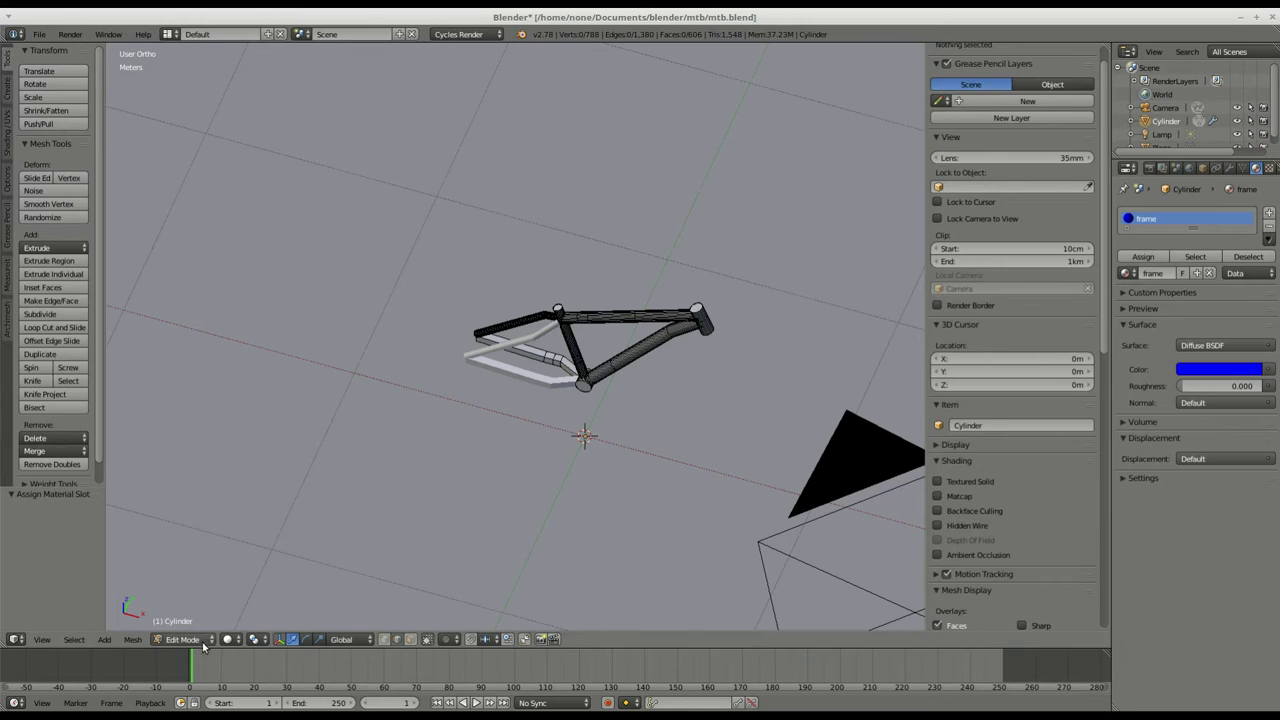
{"action": "left_click", "coordinate": [202, 642]}
{"action": "left_click", "coordinate": [198, 624]}
- Run a brief test render to check the blue bike frame material
{"action": "left_click", "coordinate": [1150, 168]}
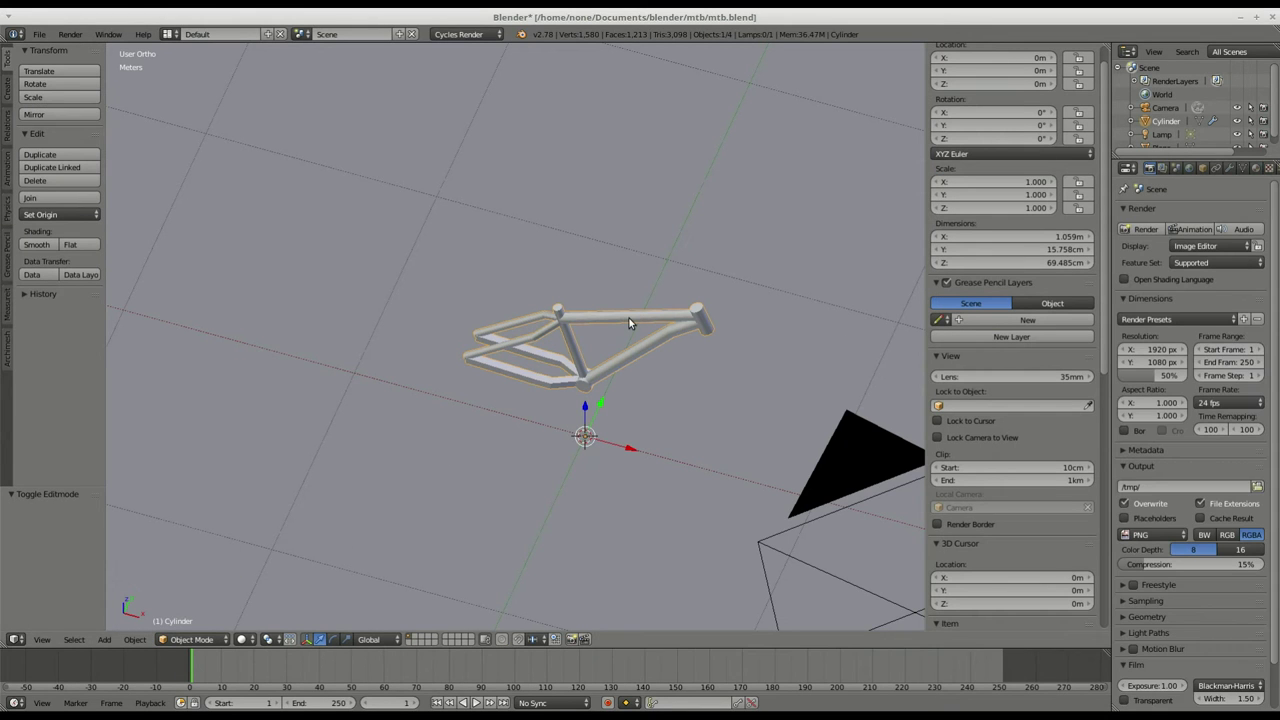
{"action": "key", "text": "F12"}
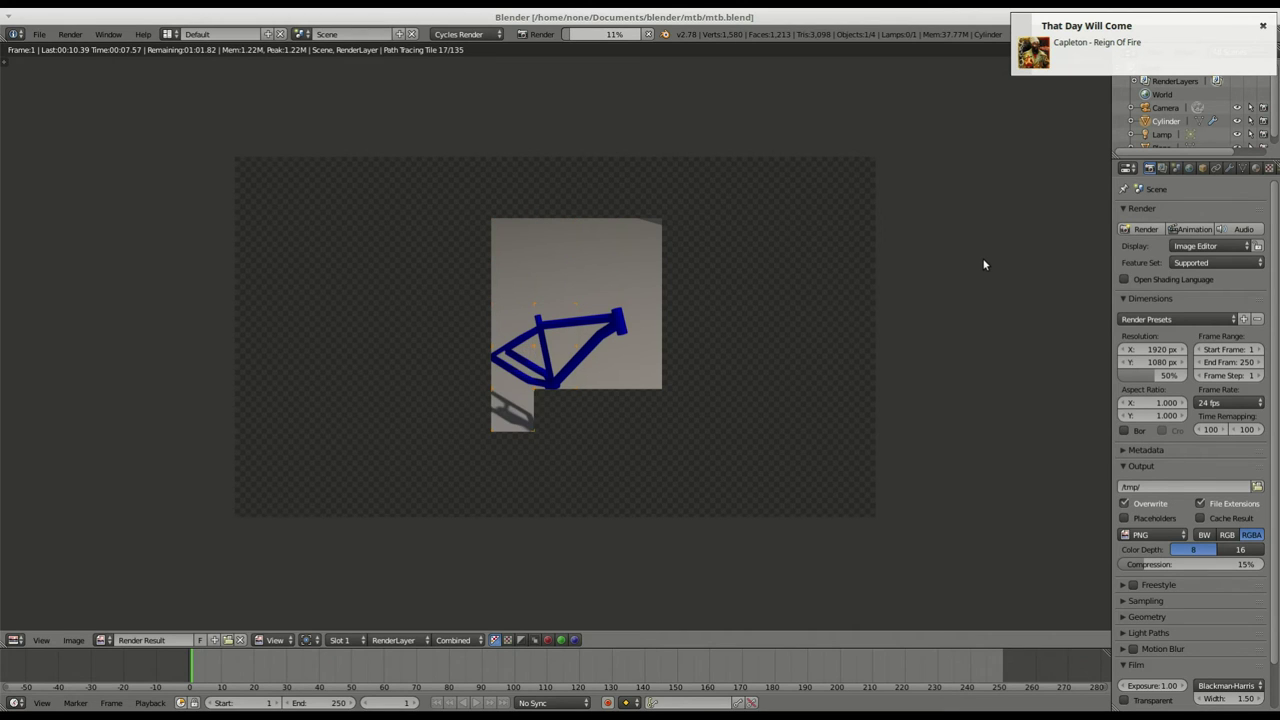
{"action": "key", "text": "Escape"}
{"action": "key", "text": "Escape"}
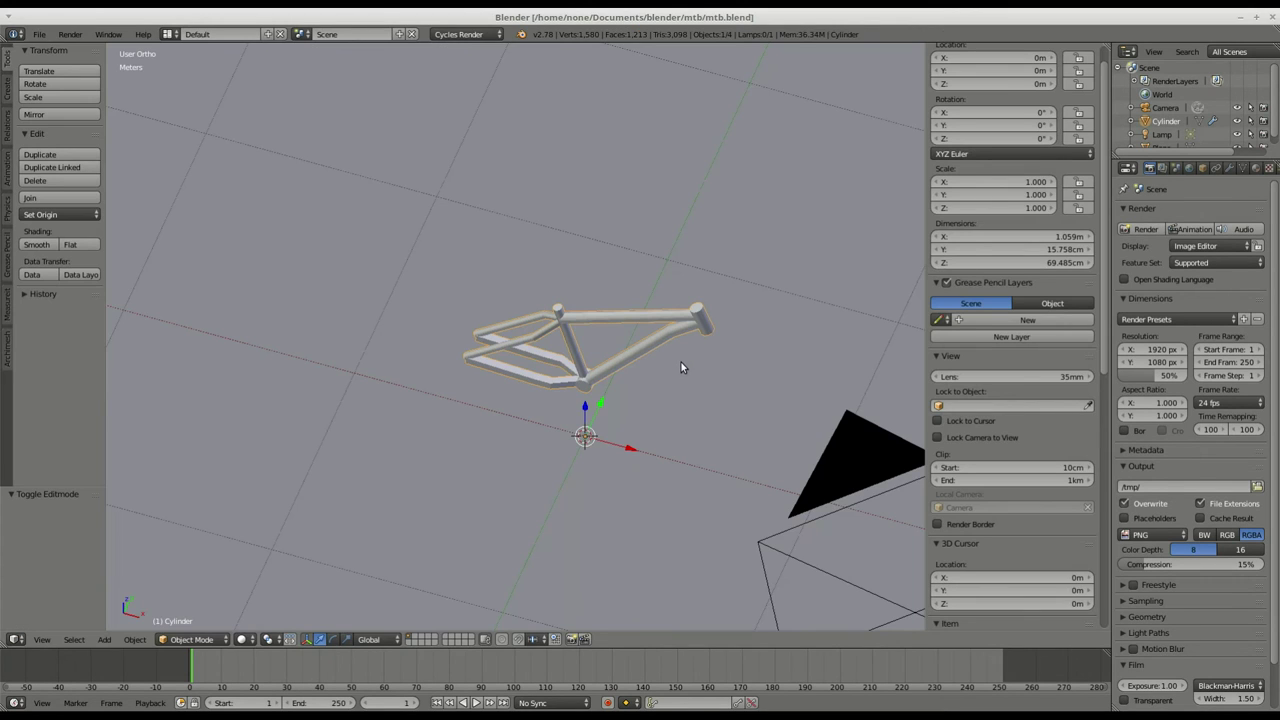
- In top view, select the camera and move it about 0.47 m along Y and -0.53 m along X
{"action": "key", "text": "KP_7"}
{"action": "scroll", "coordinate": [681, 362], "scroll_direction": "down", "scroll_amount": 6}
{"action": "scroll", "coordinate": [775, 488], "scroll_direction": "down", "scroll_amount": 4}
{"action": "right_click", "coordinate": [757, 472]}
{"action": "scroll", "coordinate": [756, 470], "scroll_direction": "up", "scroll_amount": 4}
{"action": "left_click_drag", "start_coordinate": [783, 489], "coordinate": [783, 450]}
{"action": "left_click_drag", "start_coordinate": [827, 503], "coordinate": [784, 496]}
- Lower the camera about 0.3 m in camera view to centre the bike frame in the shot
{"action": "key", "text": "KP_0"}
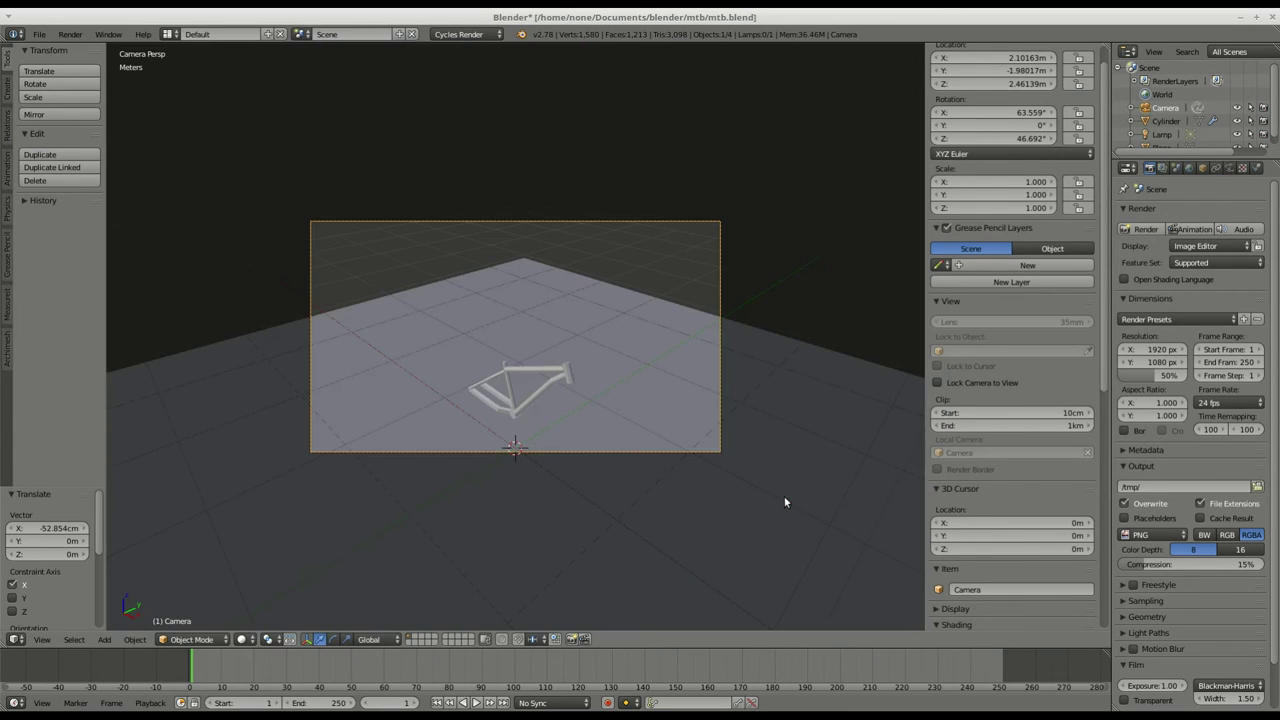
{"action": "key", "text": "g"}
{"action": "left_click", "coordinate": [569, 337]}
{"action": "key", "text": "KP_0"}
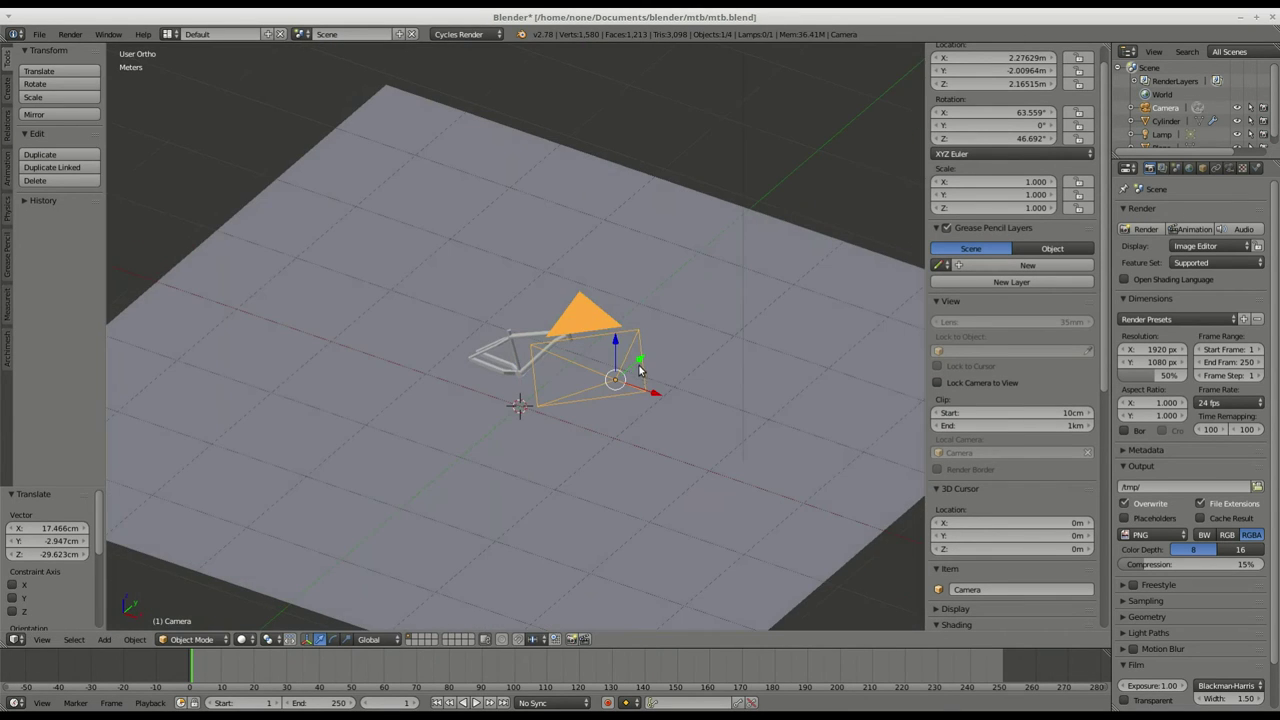
- Move the camera about 0.61 m along Y and -0.64 m along X, and recentre the bike frame in camera view
{"action": "key", "text": "KP_7"}
{"action": "middle_click_drag", "start_coordinate": [642, 367], "coordinate": [601, 317], "text": "shift"}
{"action": "left_click_drag", "start_coordinate": [768, 515], "coordinate": [768, 447]}
{"action": "left_click_drag", "start_coordinate": [817, 492], "coordinate": [745, 491]}
{"action": "key", "text": "KP_0"}
{"action": "key", "text": "g"}
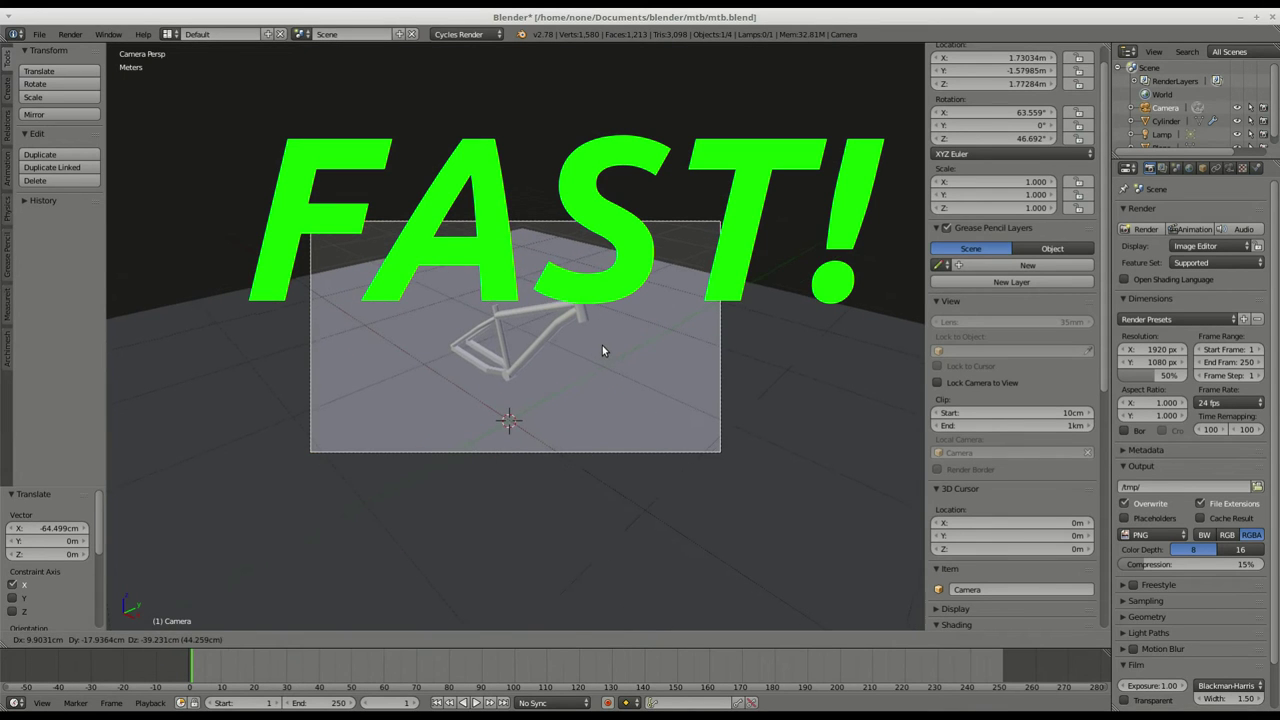
{"action": "left_click", "coordinate": [634, 383]}
- Enlarge the ground plane's mesh until it fills the camera view and render the complete scene
{"action": "key", "text": "a"}
{"action": "right_click", "coordinate": [273, 613]}
{"action": "middle_click_drag", "start_coordinate": [316, 585], "coordinate": [380, 574]}
{"action": "scroll", "coordinate": [380, 574], "scroll_direction": "down", "scroll_amount": 3}
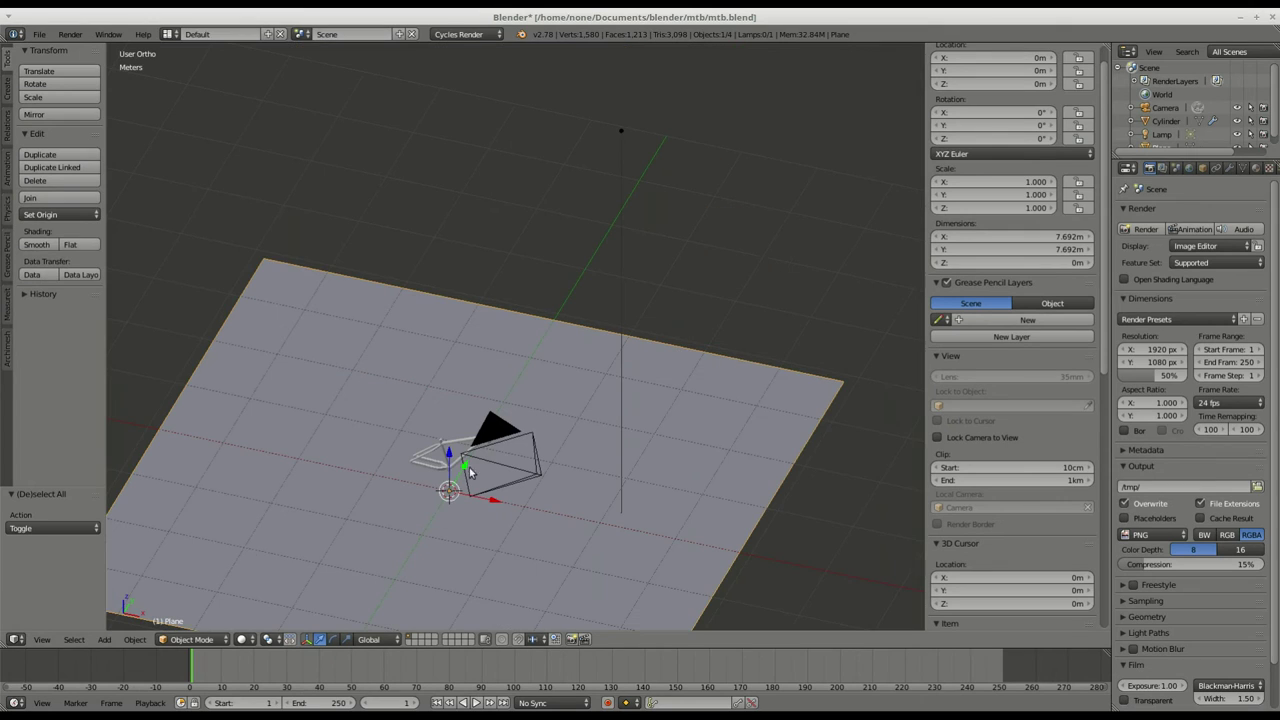
{"action": "left_click", "coordinate": [208, 637]}
{"action": "left_click", "coordinate": [208, 610]}
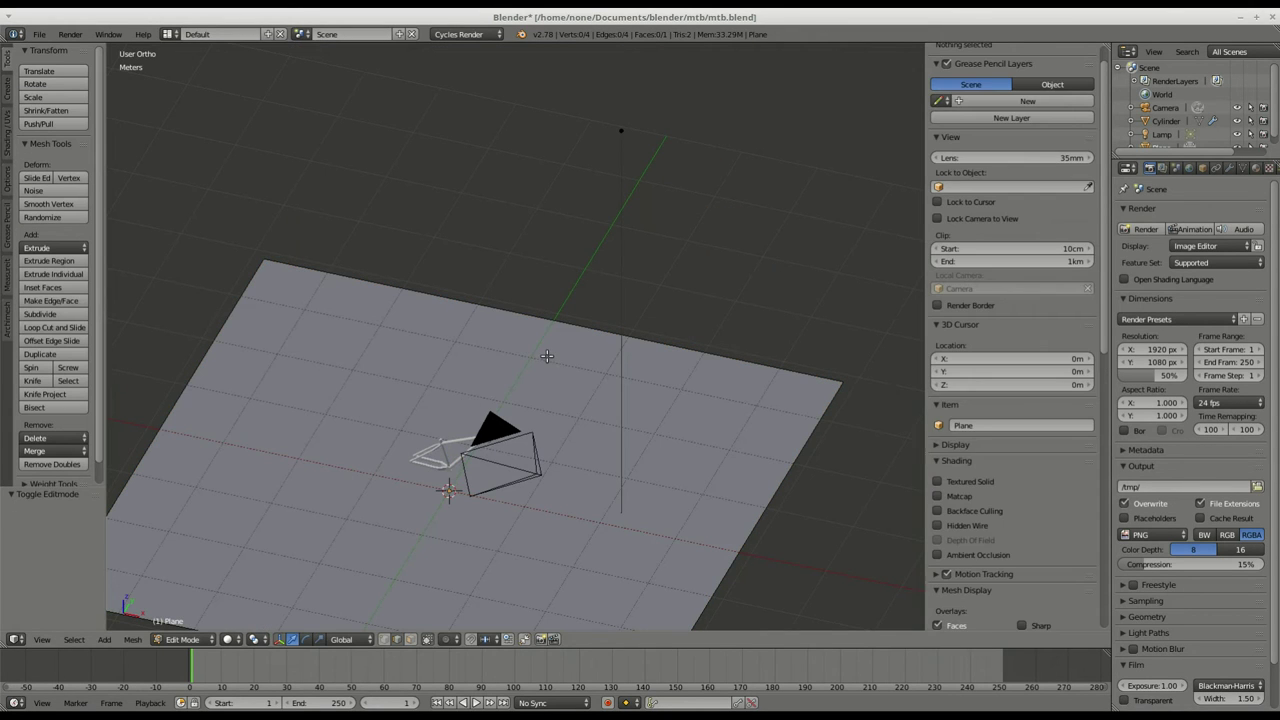
{"action": "key", "text": "a"}
{"action": "key", "text": "KP_0"}
{"action": "key", "text": "a"}
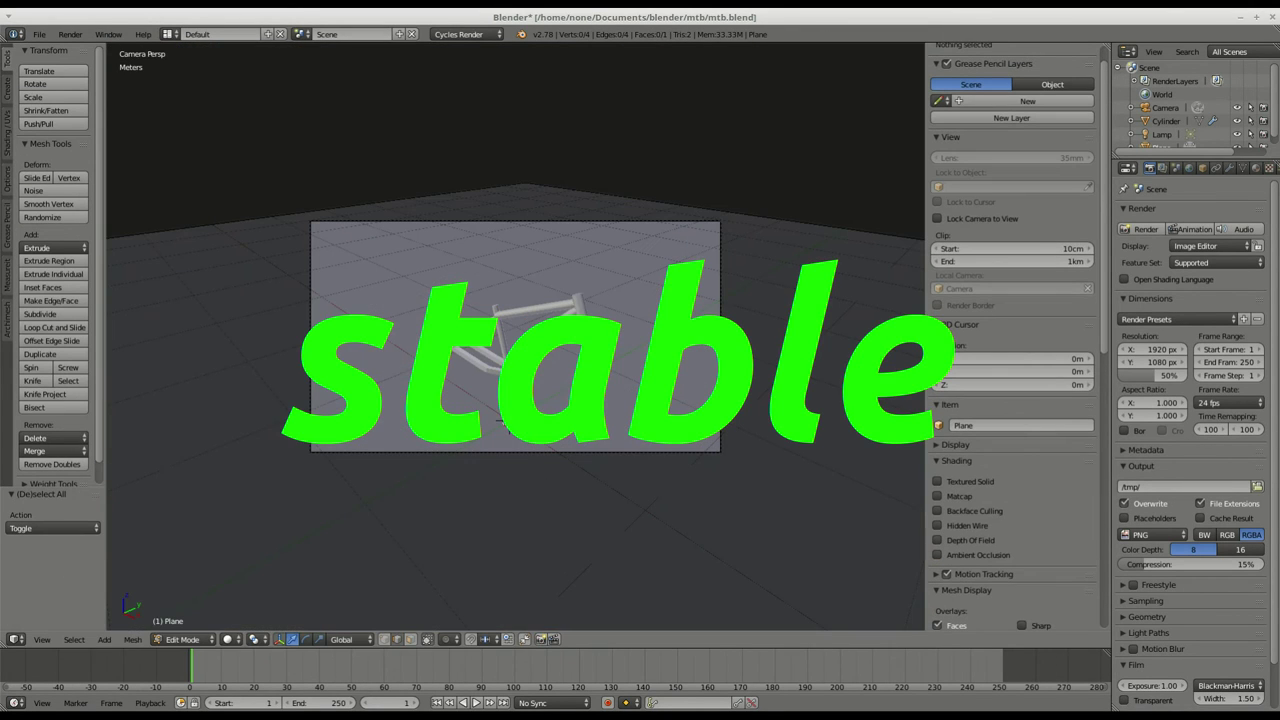
{"action": "left_click", "coordinate": [1140, 229]}
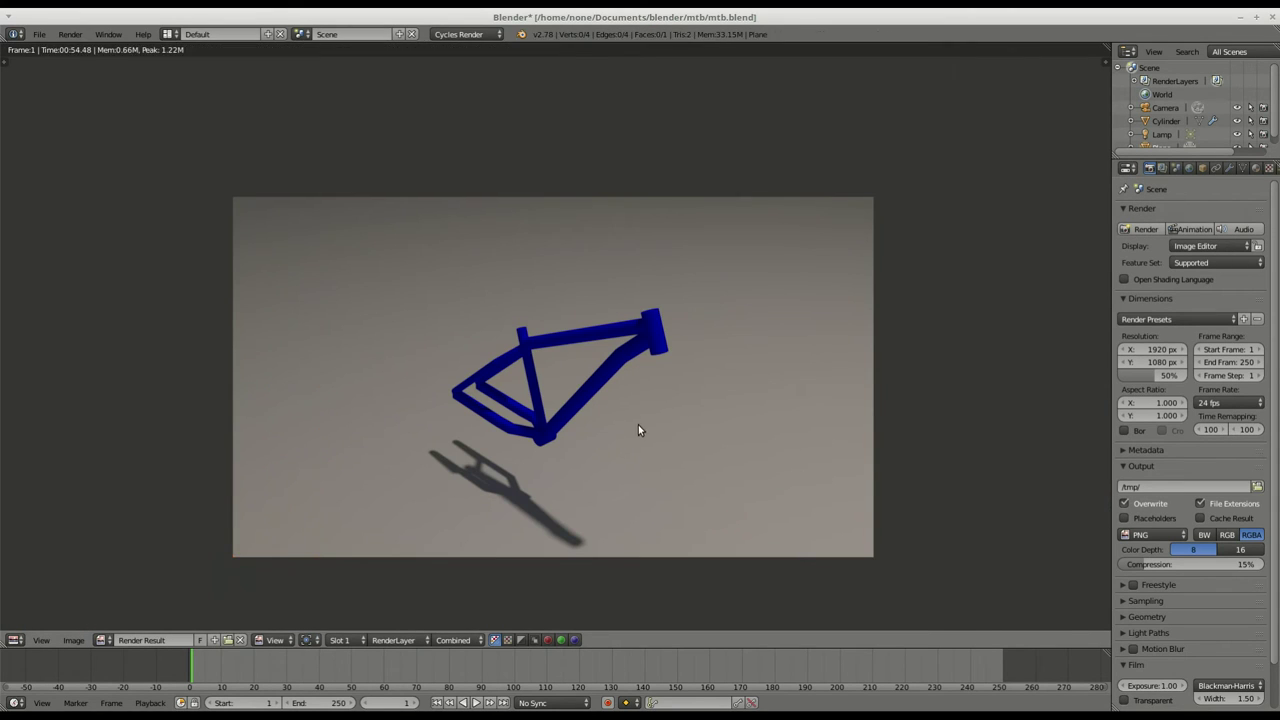
{"action": "key", "text": "Escape"}
- Leave the plane's mesh editing, select the bike frame, enter Edit Mode and open its material settings
{"action": "middle_click_drag", "start_coordinate": [766, 363], "coordinate": [452, 368]}
{"action": "scroll", "coordinate": [452, 368], "scroll_direction": "up", "scroll_amount": 3}
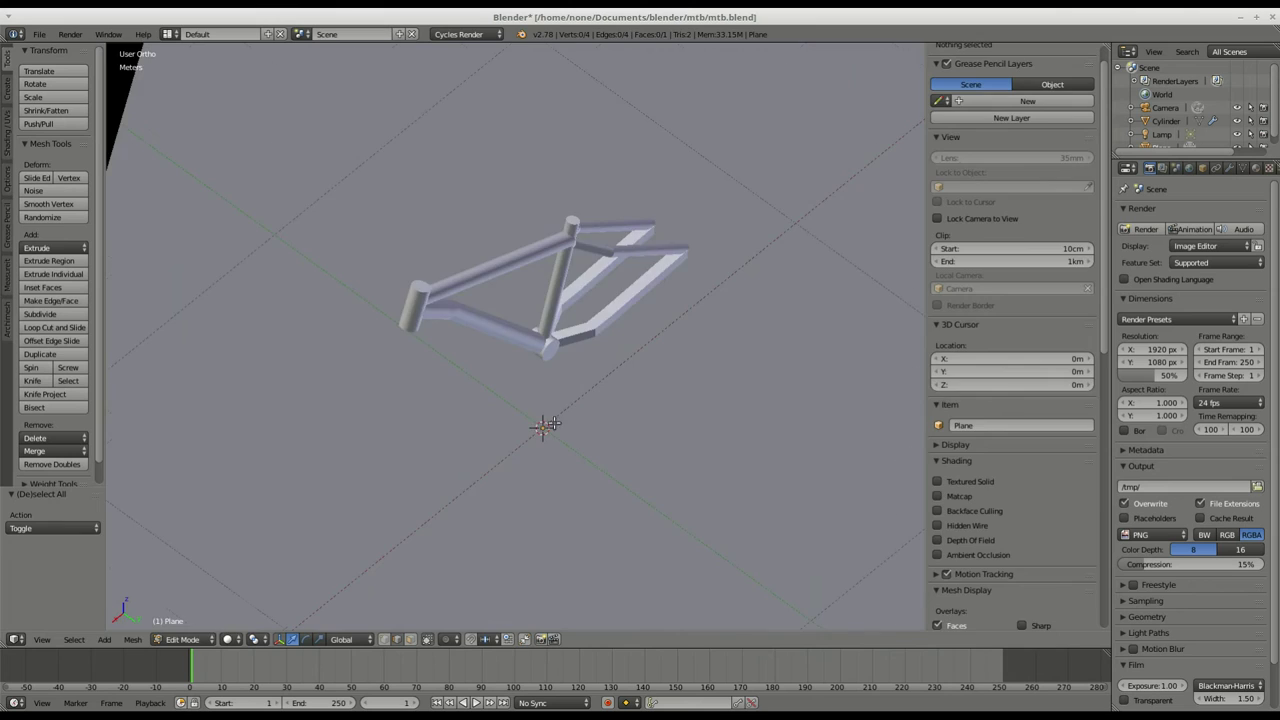
{"action": "scroll", "coordinate": [554, 418], "scroll_direction": "down", "scroll_amount": 5}
{"action": "left_click", "coordinate": [192, 639]}
{"action": "left_click", "coordinate": [200, 626]}
{"action": "scroll", "coordinate": [545, 348], "scroll_direction": "up", "scroll_amount": 5}
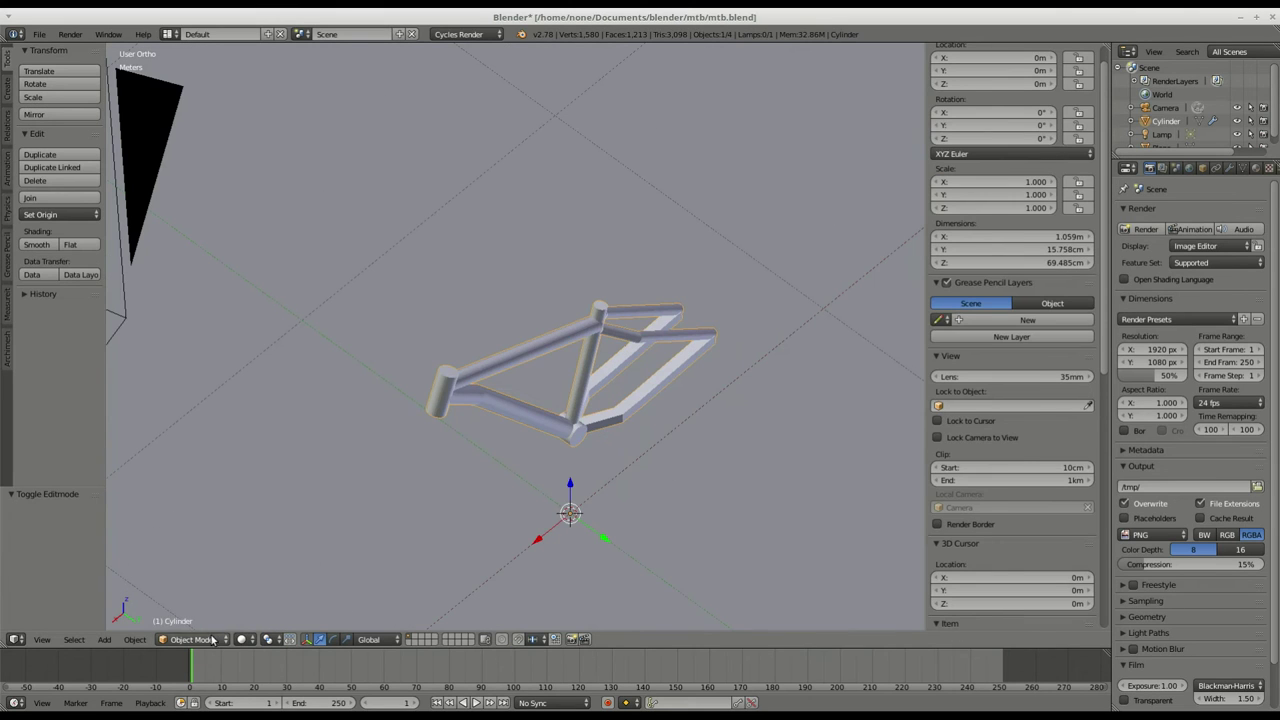
{"action": "left_click", "coordinate": [212, 640]}
{"action": "left_click", "coordinate": [204, 600]}
{"action": "left_click", "coordinate": [1256, 169]}
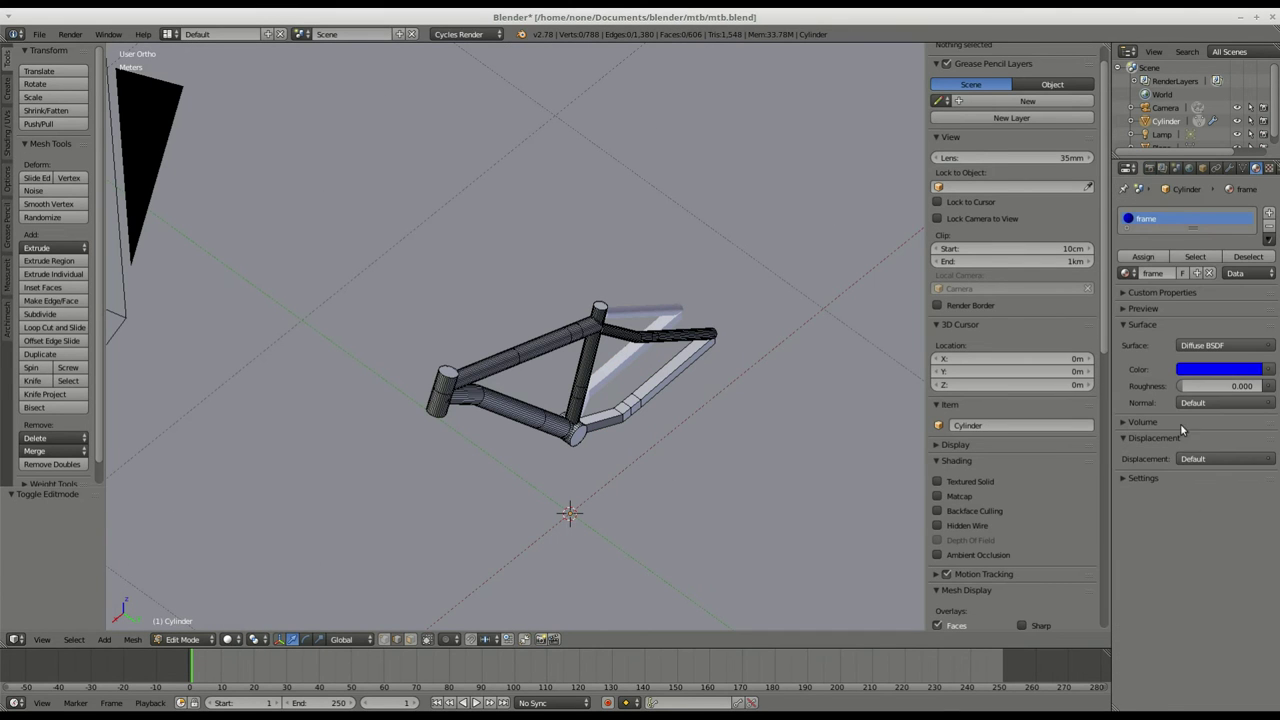
- Split the 3D view in two, hide the new area's tool shelf and turn that area into a Node Editor
{"action": "left_click_drag", "start_coordinate": [1105, 48], "coordinate": [542, 103]}
{"action": "left_click_drag", "start_coordinate": [356, 143], "coordinate": [797, 156]}
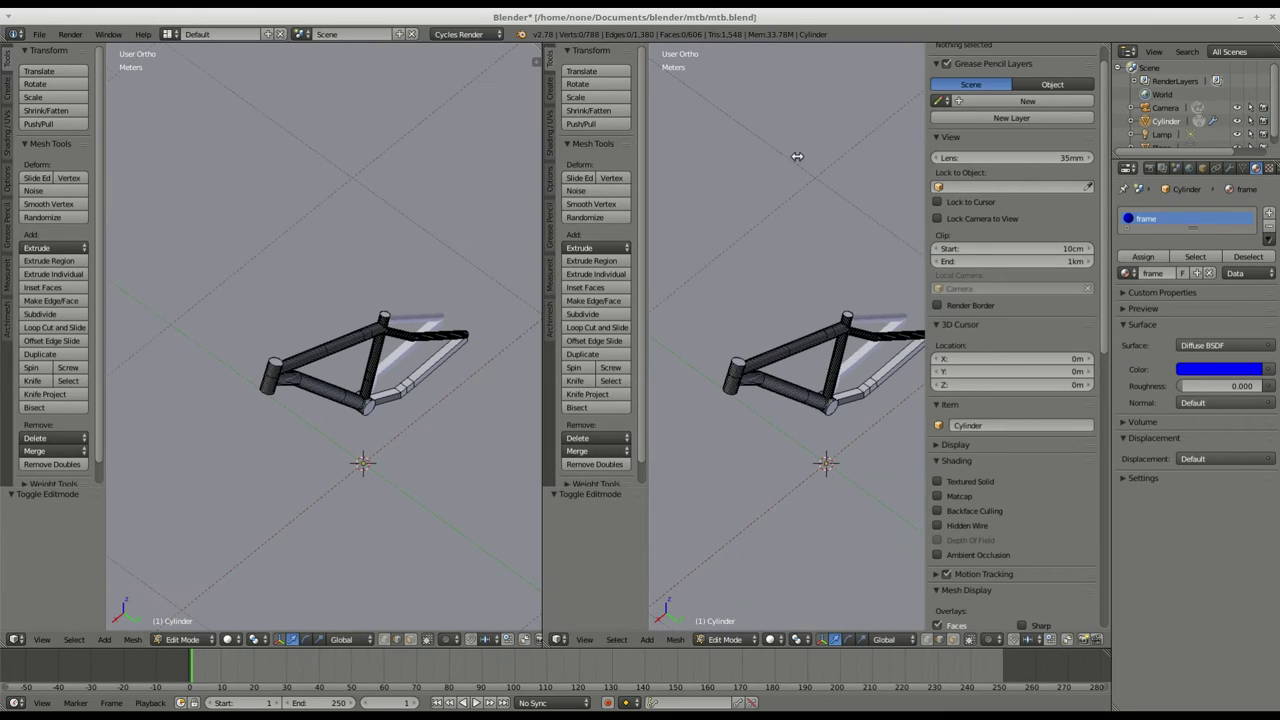
{"action": "left_click_drag", "start_coordinate": [647, 108], "coordinate": [537, 108]}
{"action": "left_click", "coordinate": [563, 640]}
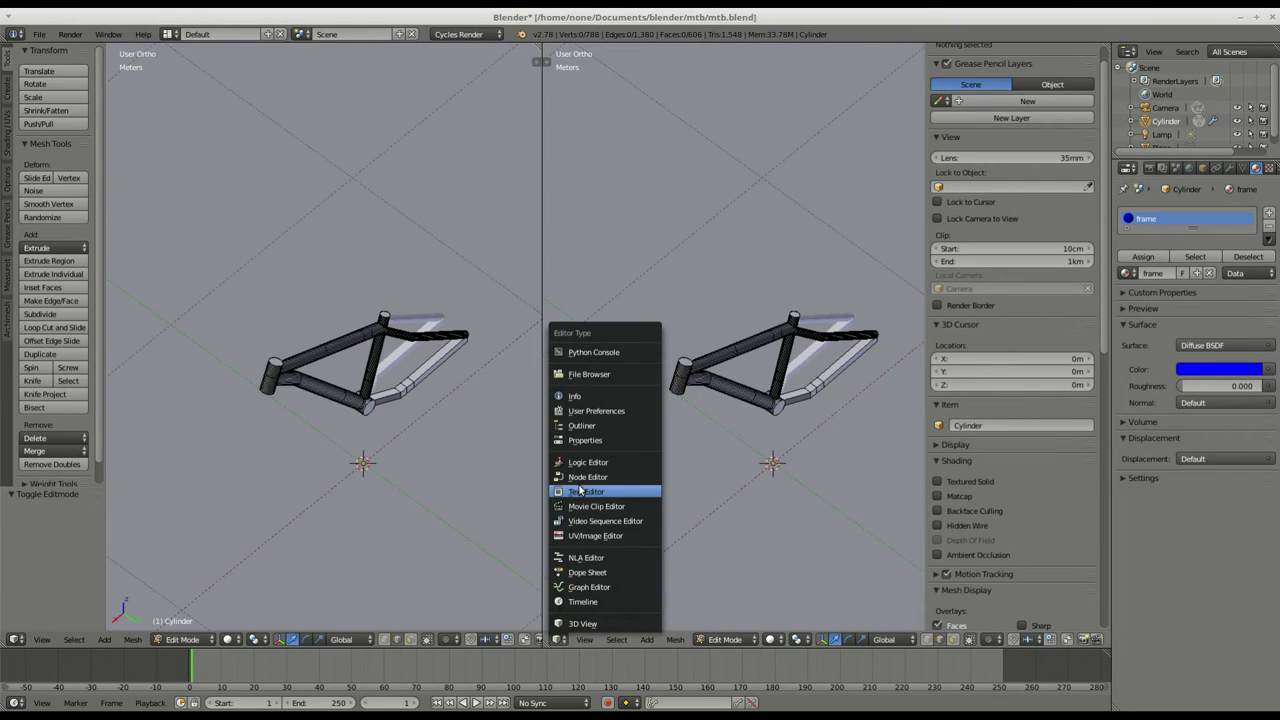
{"action": "left_click", "coordinate": [586, 477]}
- Add a Glossy BSDF shader node below the Diffuse BSDF node in the frame material
{"action": "scroll", "coordinate": [751, 386], "scroll_direction": "up", "scroll_amount": 2}
{"action": "key", "text": "shift+a"}
{"action": "mouse_move", "coordinate": [712, 440]}
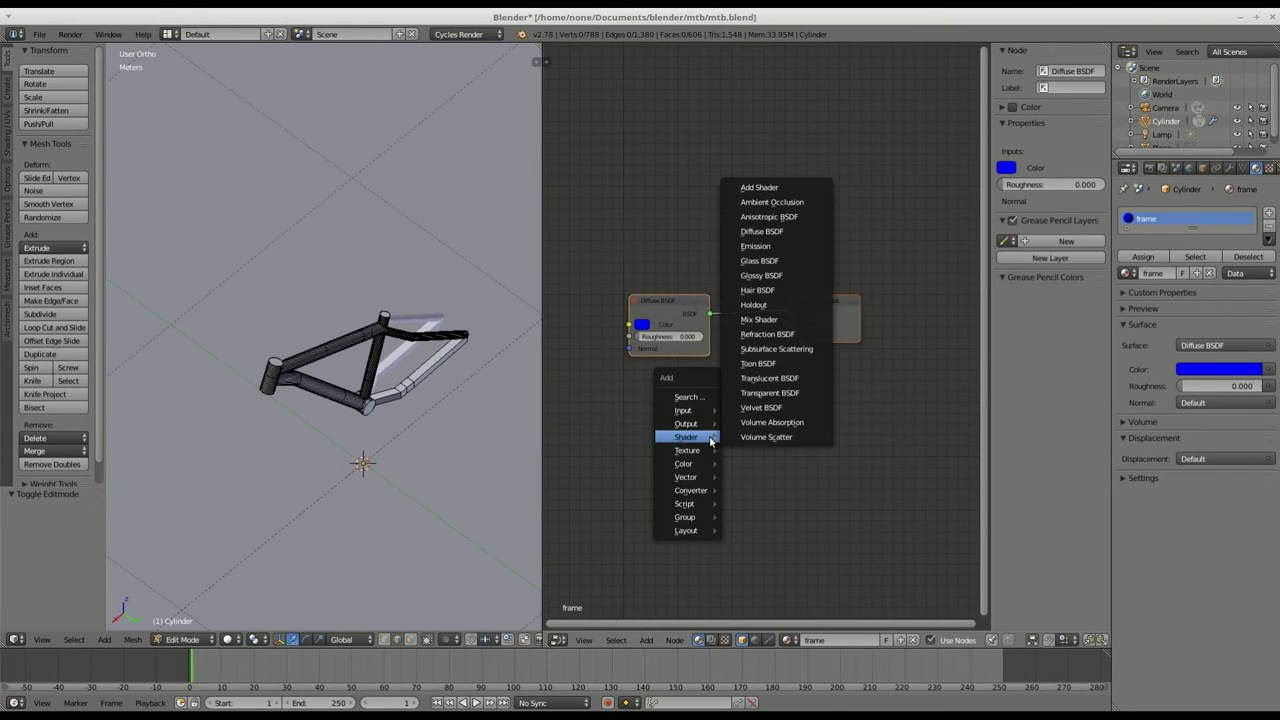
{"action": "left_click", "coordinate": [780, 278]}
{"action": "left_click", "coordinate": [637, 406]}
- Add a Mix Shader combining the Diffuse and Glossy BSDF nodes and link it to the Material Output's Surface
{"action": "key", "text": "shift+a"}
{"action": "mouse_move", "coordinate": [637, 406]}
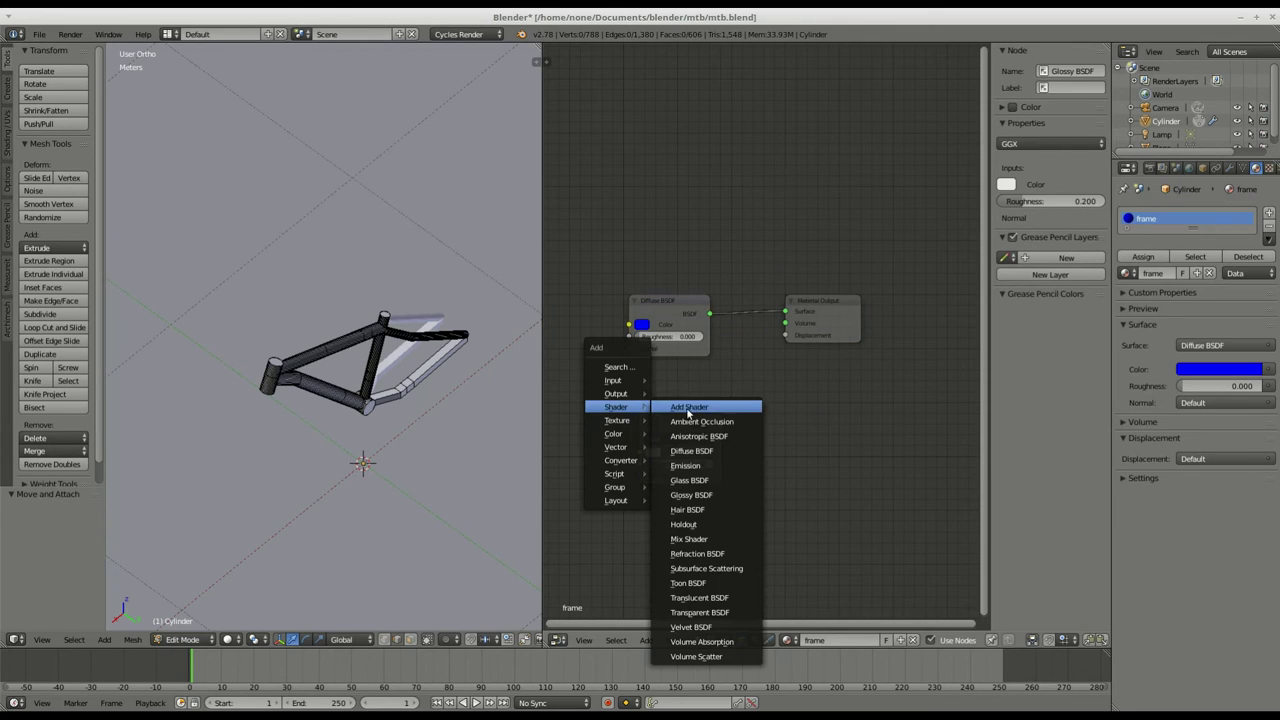
{"action": "left_click", "coordinate": [689, 539]}
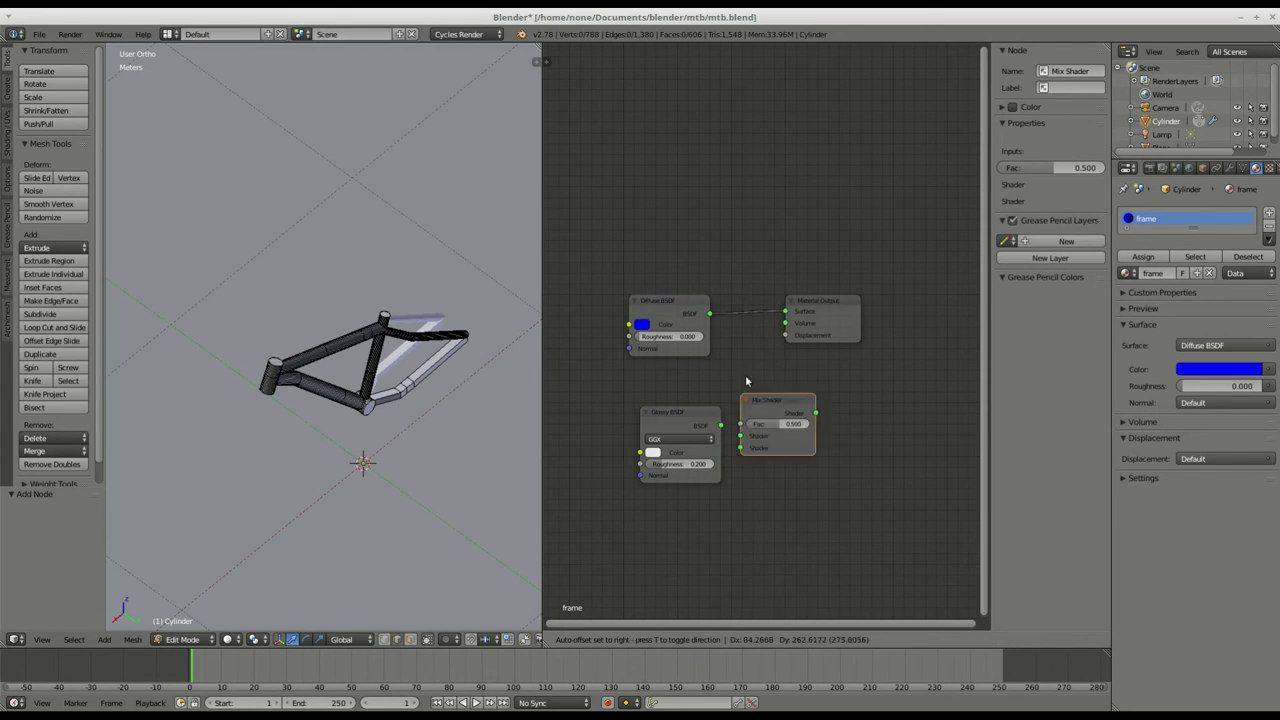
{"action": "mouse_move", "coordinate": [909, 402]}
{"action": "left_mouse_down"}
{"action": "mouse_move", "coordinate": [920, 416]}
{"action": "mouse_move", "coordinate": [742, 392]}
{"action": "mouse_move", "coordinate": [745, 420]}
{"action": "left_mouse_up"}
{"action": "left_click_drag", "start_coordinate": [821, 386], "coordinate": [857, 412]}
- Switch the 3D view to Rendered shading and preview the mixed material close up on the bike frame
{"action": "left_click", "coordinate": [229, 639]}
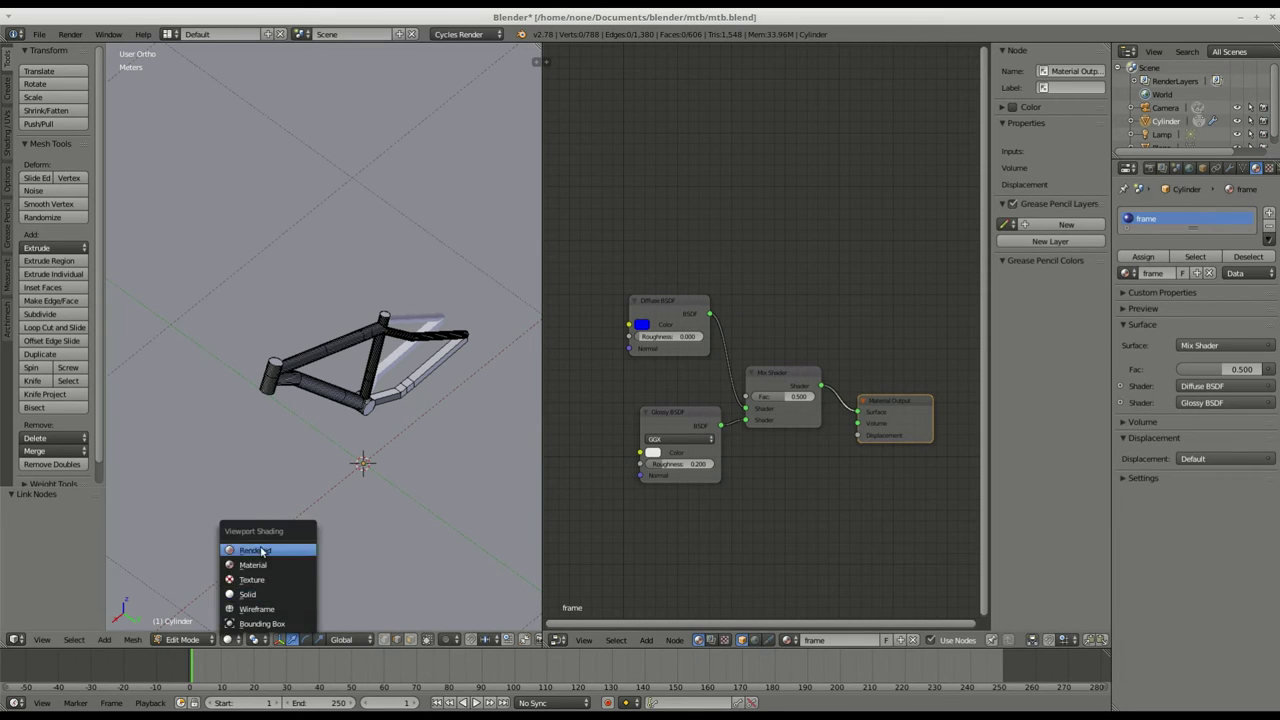
{"action": "left_click", "coordinate": [263, 550]}
{"action": "scroll", "coordinate": [396, 347], "scroll_direction": "up", "scroll_amount": 4}
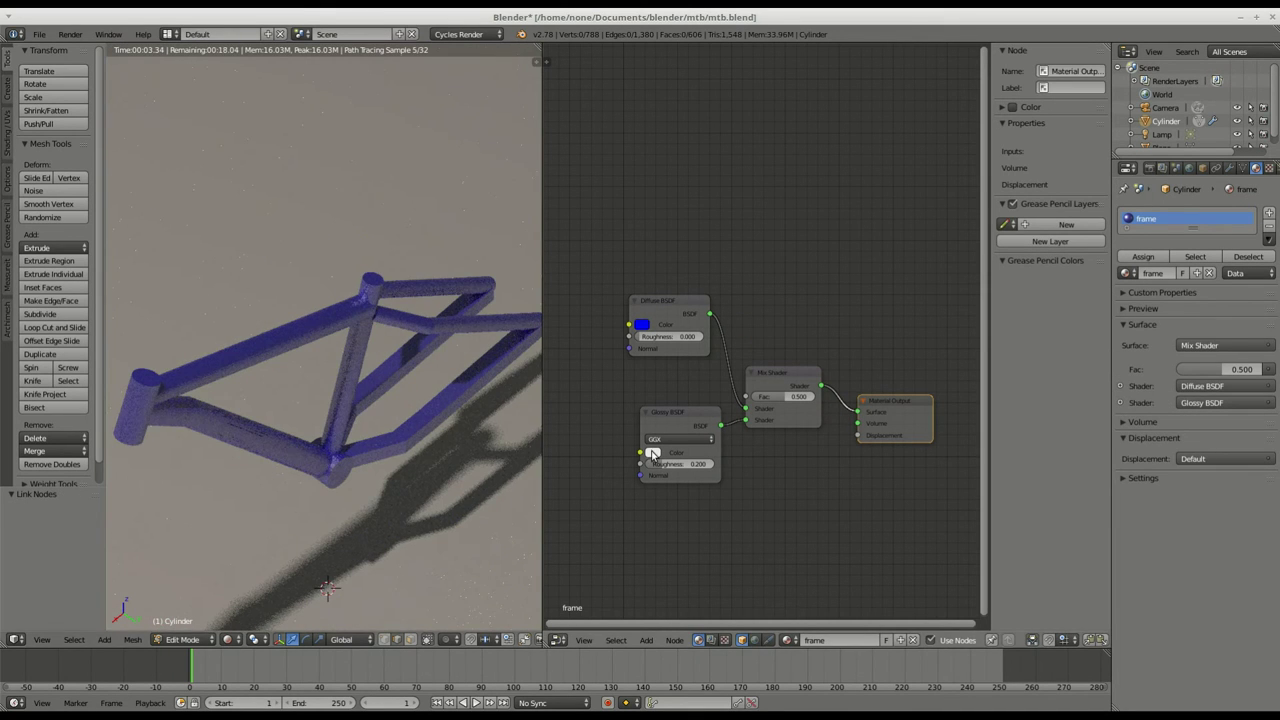
- Copy the Diffuse BSDF colour's green value, 0.0003309, to the Glossy BSDF colour
{"action": "left_click", "coordinate": [642, 325]}
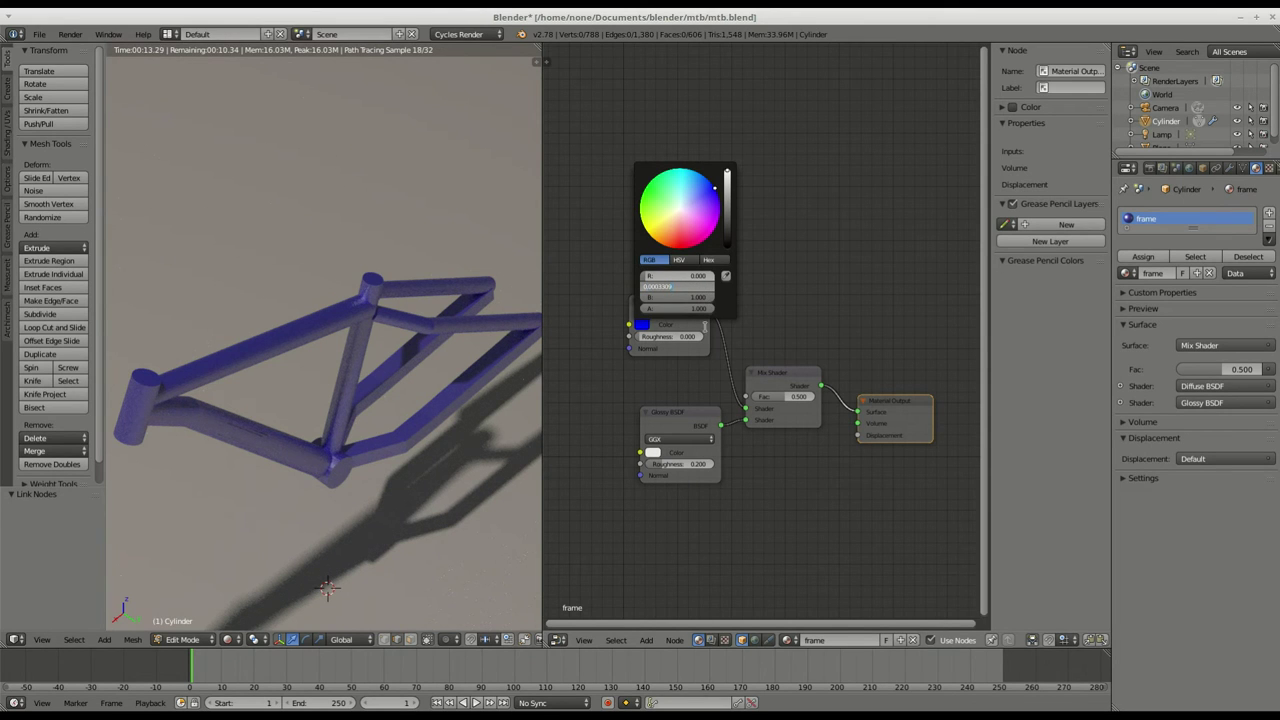
{"action": "left_click", "coordinate": [746, 310]}
{"action": "left_click", "coordinate": [653, 453]}
{"action": "left_click", "coordinate": [680, 416]}
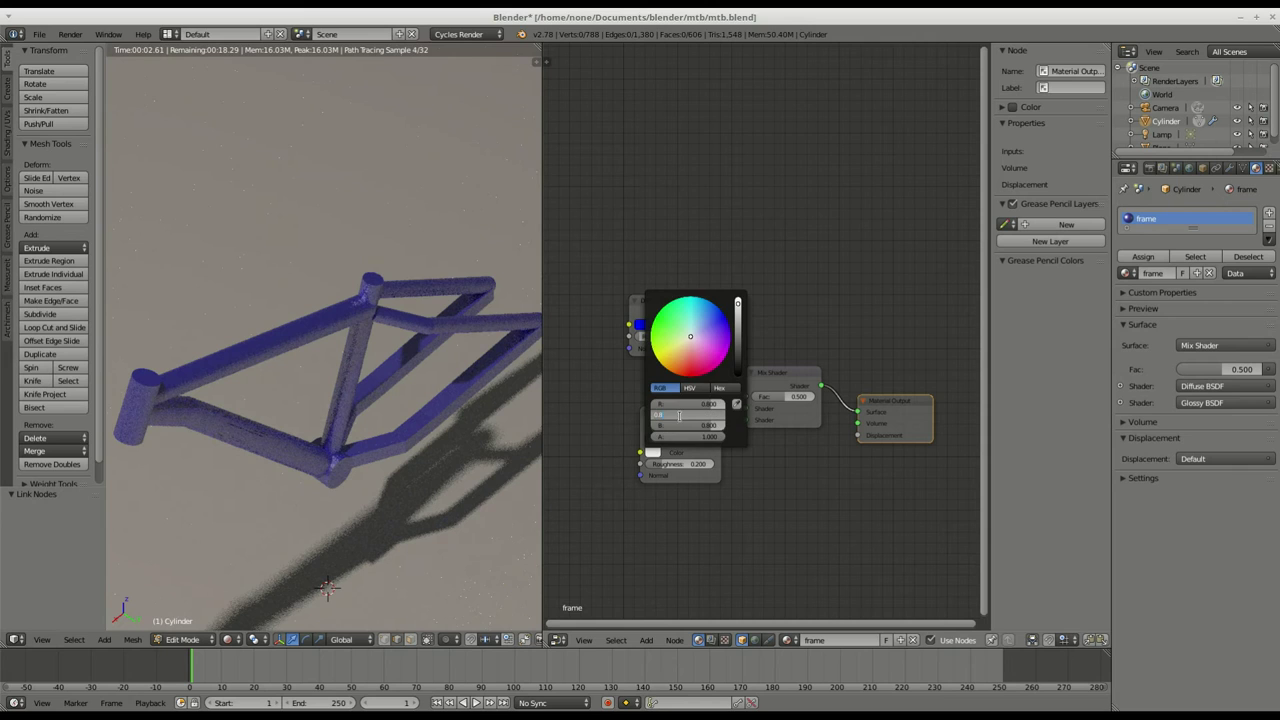
{"action": "key", "text": "Return"}
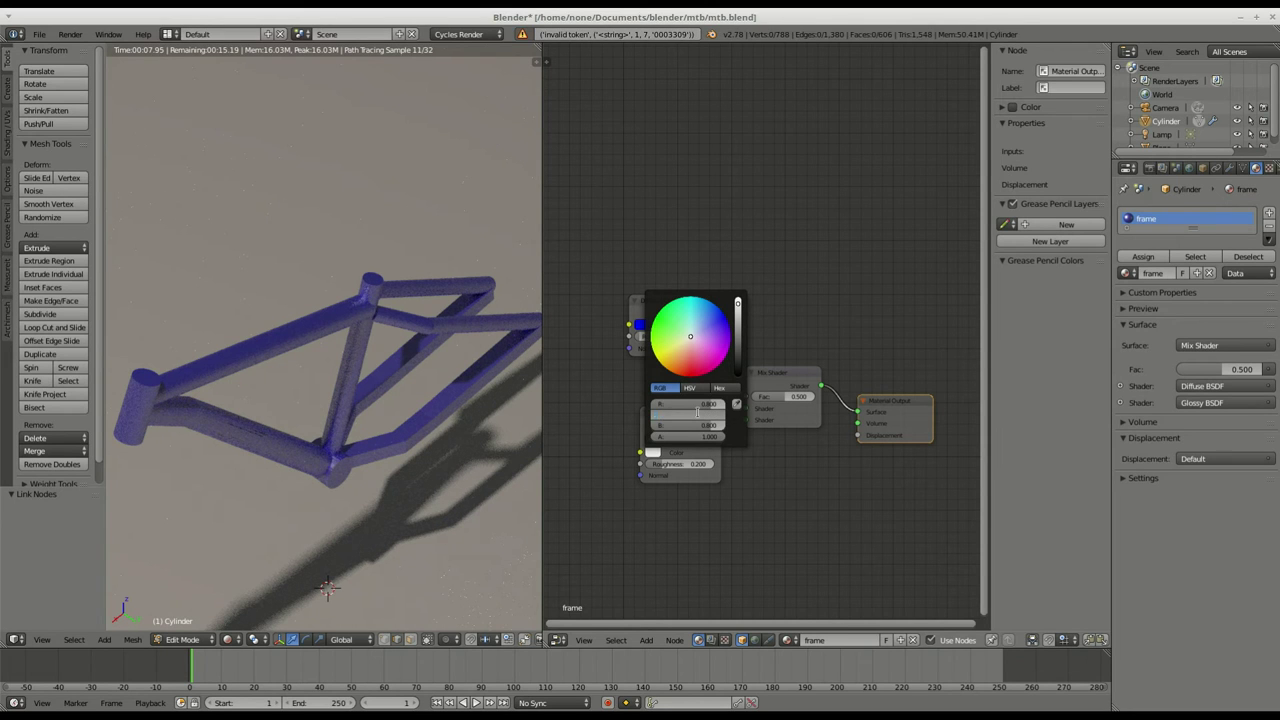
{"action": "type", "text": "0003309"}
{"action": "key", "text": "Return"}
- Set the Glossy BSDF colour to a blue matching the Diffuse BSDF, with red 0.000 and blue 1.000
{"action": "left_click", "coordinate": [647, 326]}
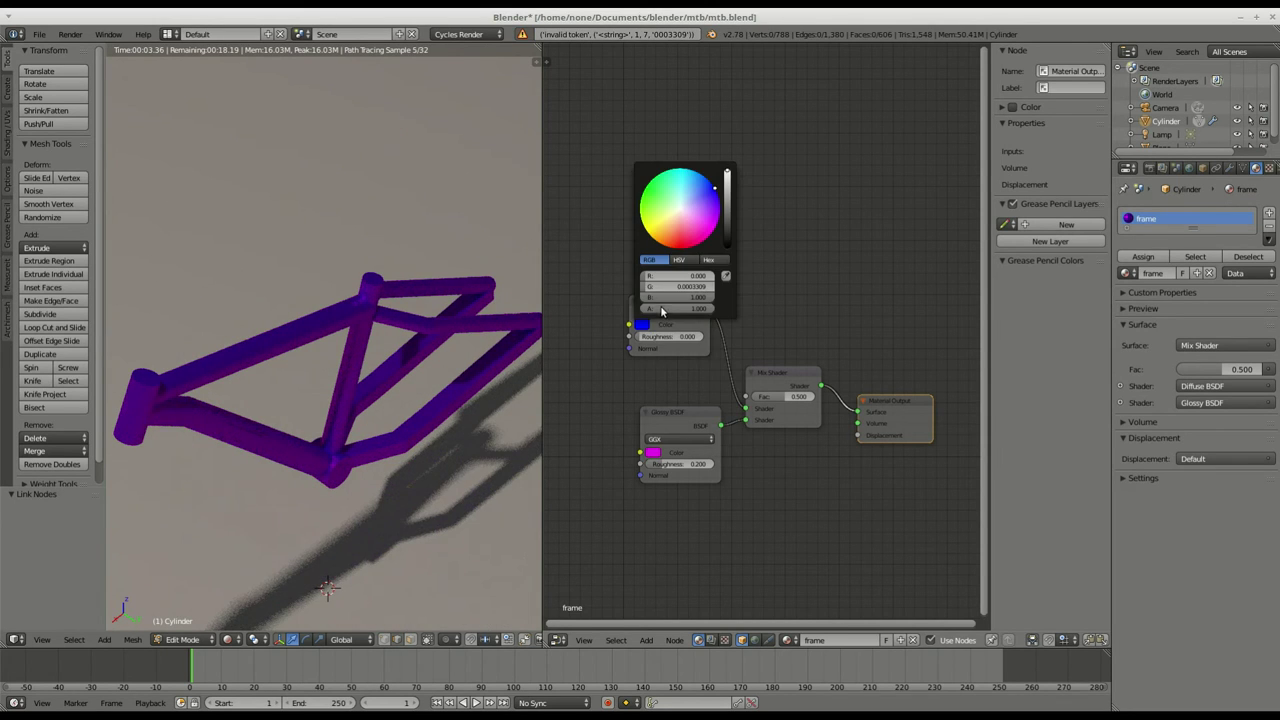
{"action": "left_click", "coordinate": [654, 454]}
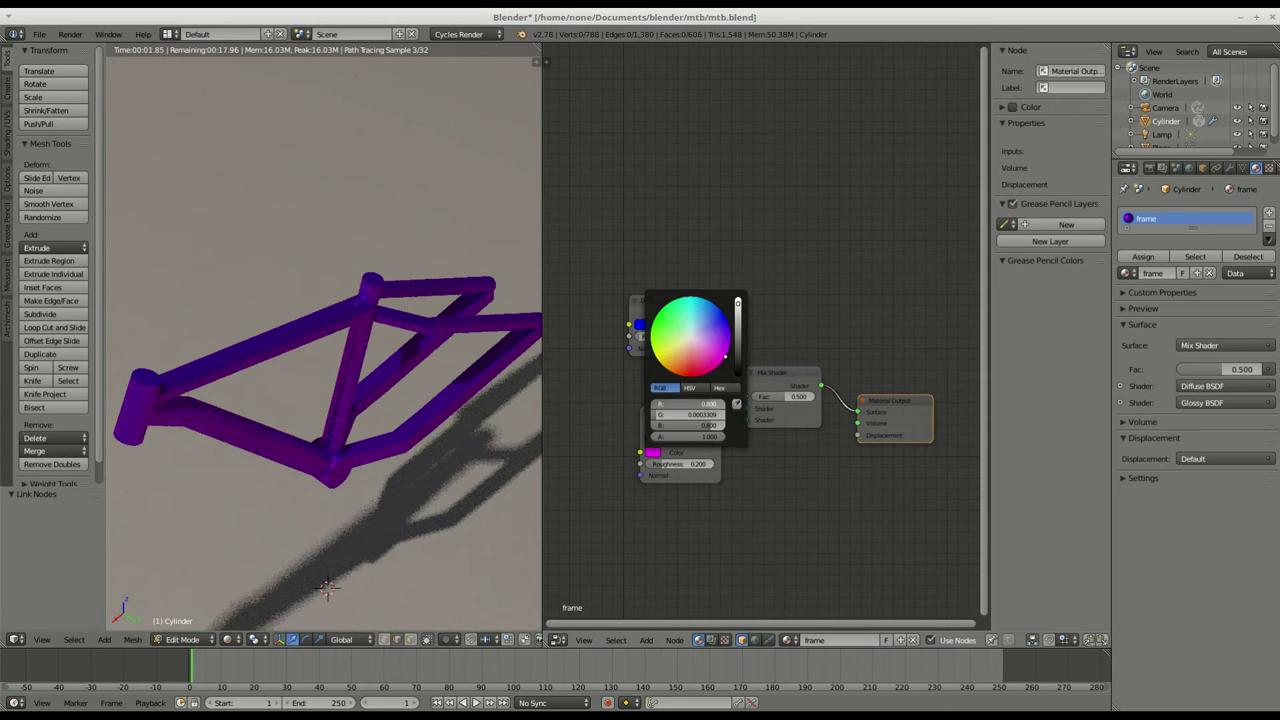
{"action": "left_click_drag", "start_coordinate": [692, 405], "coordinate": [657, 407]}
{"action": "left_click", "coordinate": [645, 328]}
{"action": "left_click", "coordinate": [659, 455]}
{"action": "left_click", "coordinate": [658, 455]}
{"action": "left_click_drag", "start_coordinate": [703, 404], "coordinate": [660, 405]}
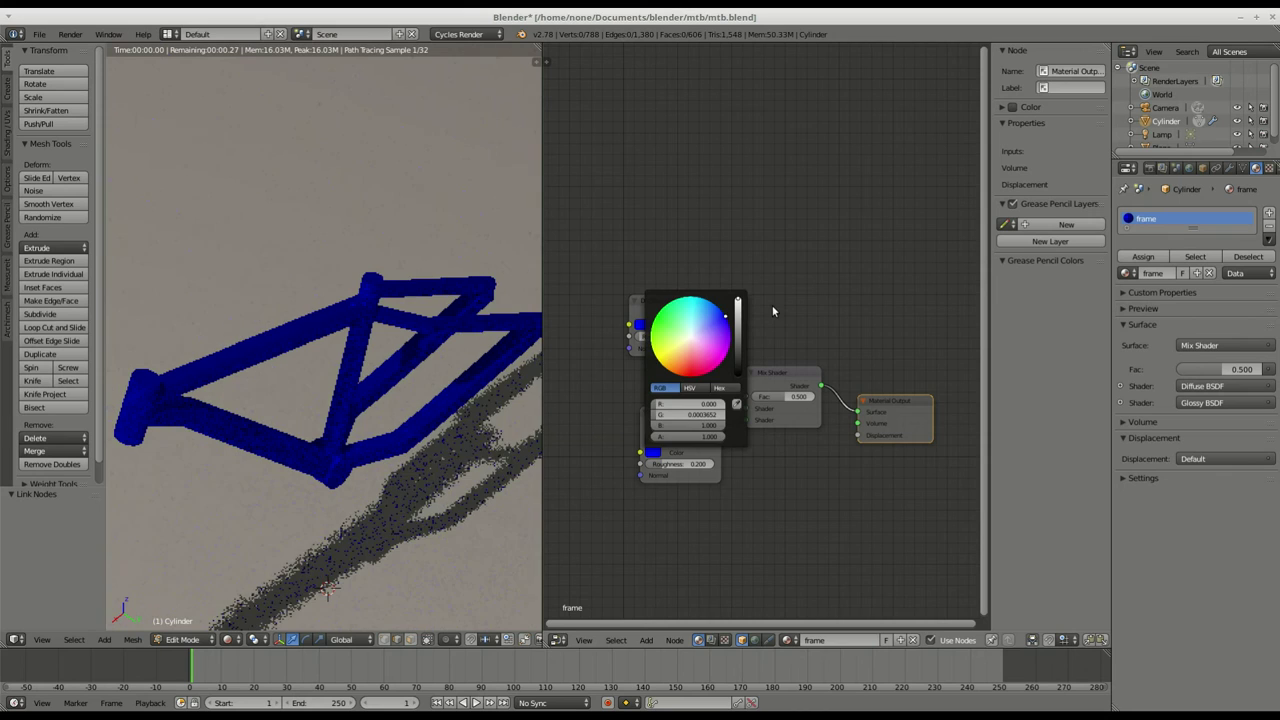
- Set the Glossy BSDF roughness to 0.000 and the Mix Shader factor to 0.655, with the Diffuse BSDF node placed directly above the Glossy node
{"action": "left_click_drag", "start_coordinate": [658, 467], "coordinate": [650, 467]}
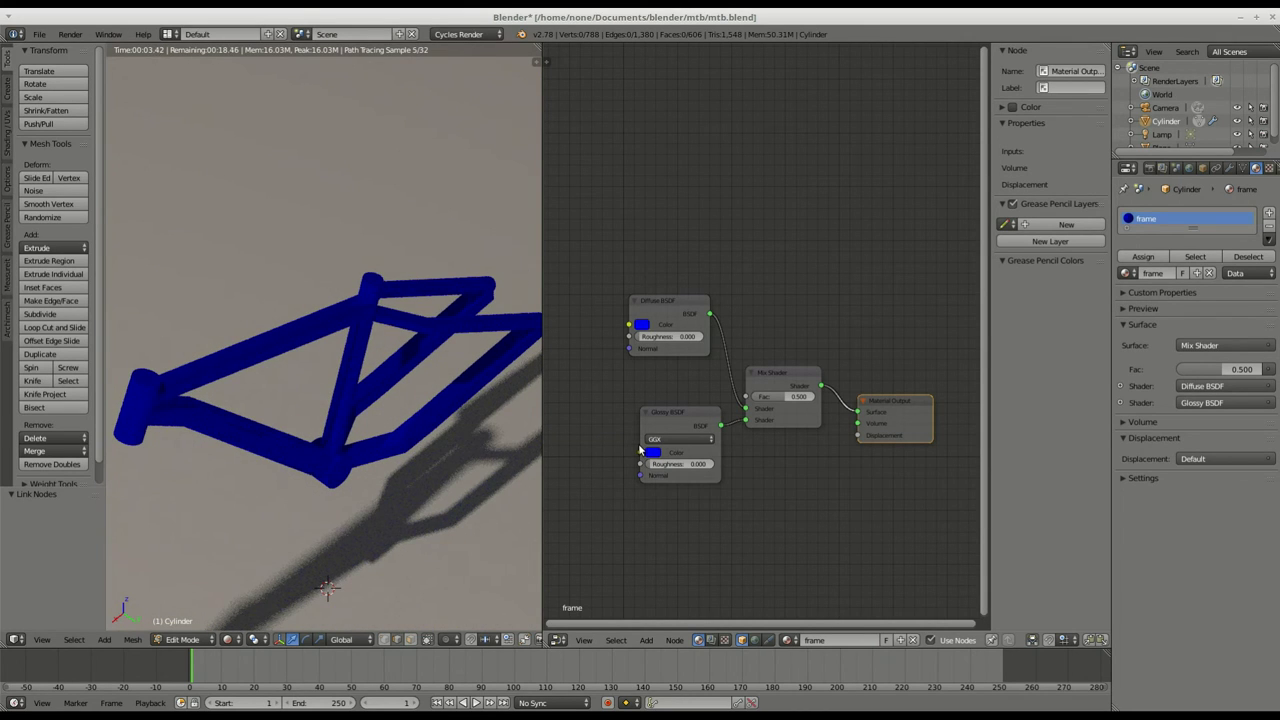
{"action": "left_click_drag", "start_coordinate": [650, 322], "coordinate": [661, 358]}
{"action": "mouse_move", "coordinate": [788, 398]}
{"action": "left_mouse_down"}
{"action": "mouse_move", "coordinate": [755, 398]}
{"action": "mouse_move", "coordinate": [842, 398]}
{"action": "mouse_move", "coordinate": [796, 398]}
{"action": "left_mouse_up"}
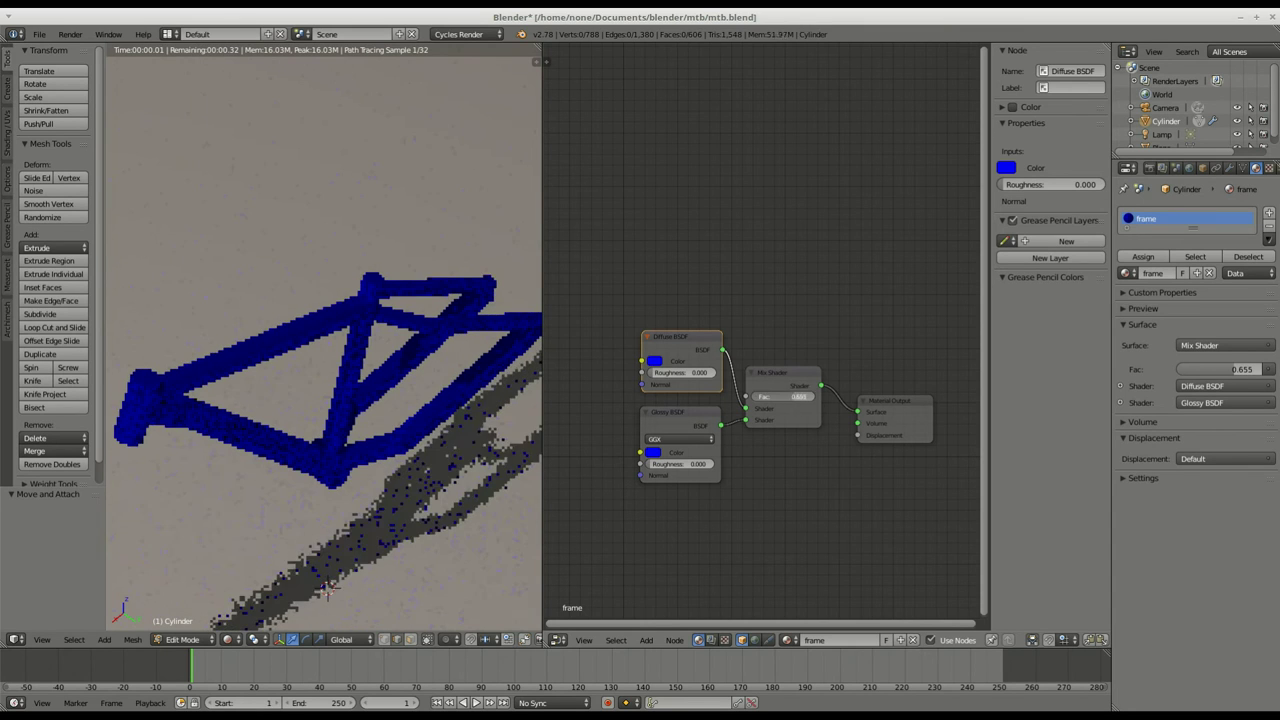
- Leave Edit Mode, select the ground plane and close the node editor by expanding the 3D view over it
{"action": "middle_click_drag", "start_coordinate": [478, 340], "coordinate": [437, 299]}
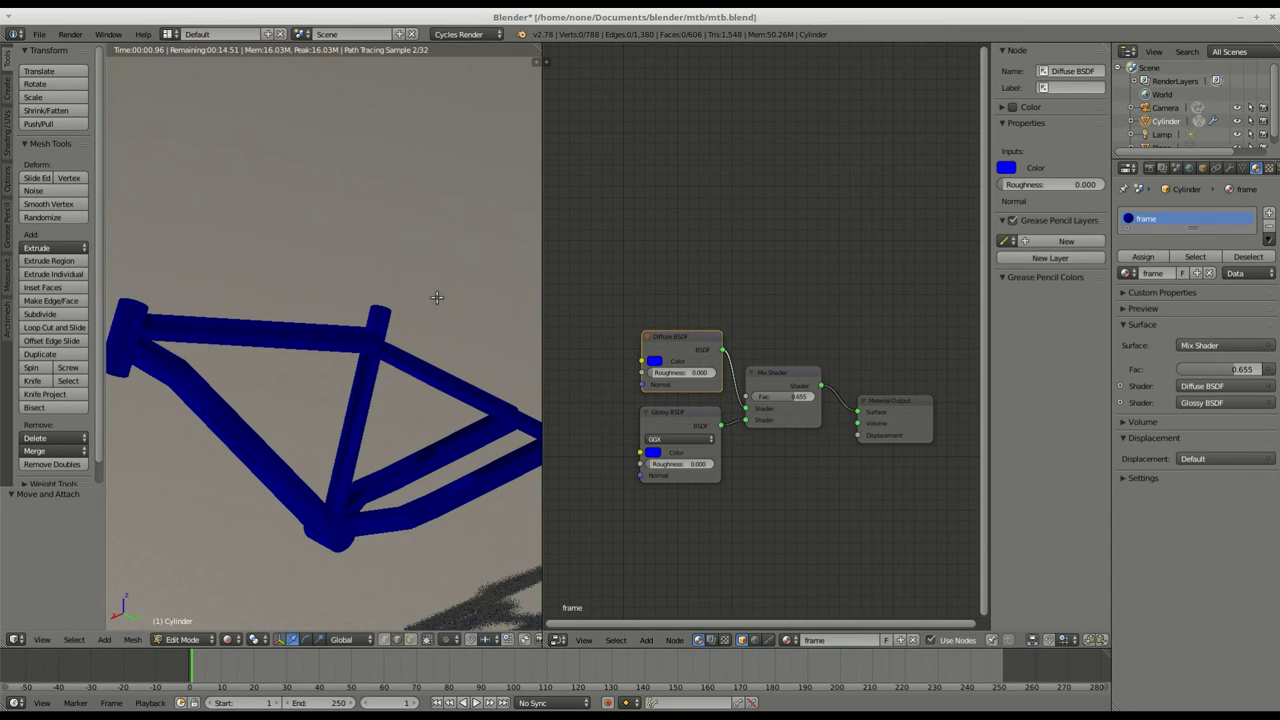
{"action": "scroll", "coordinate": [425, 511], "scroll_direction": "up", "scroll_amount": 5}
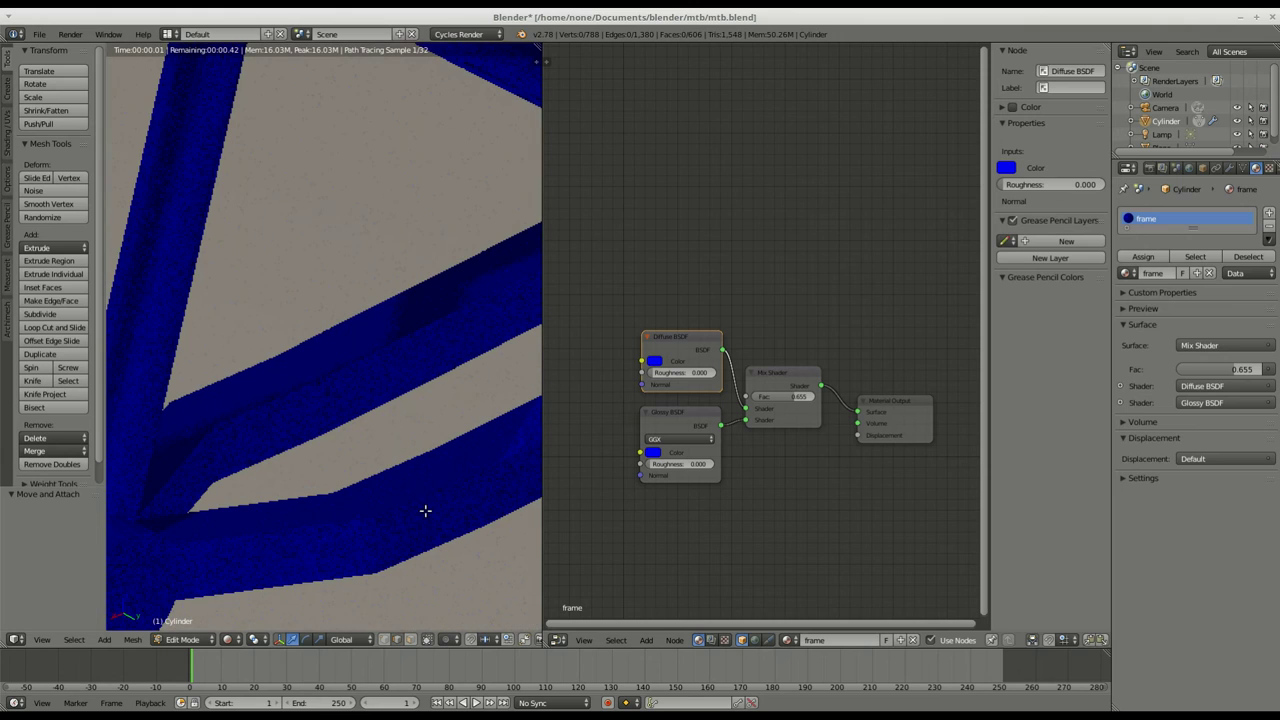
{"action": "scroll", "coordinate": [451, 443], "scroll_direction": "down", "scroll_amount": 1}
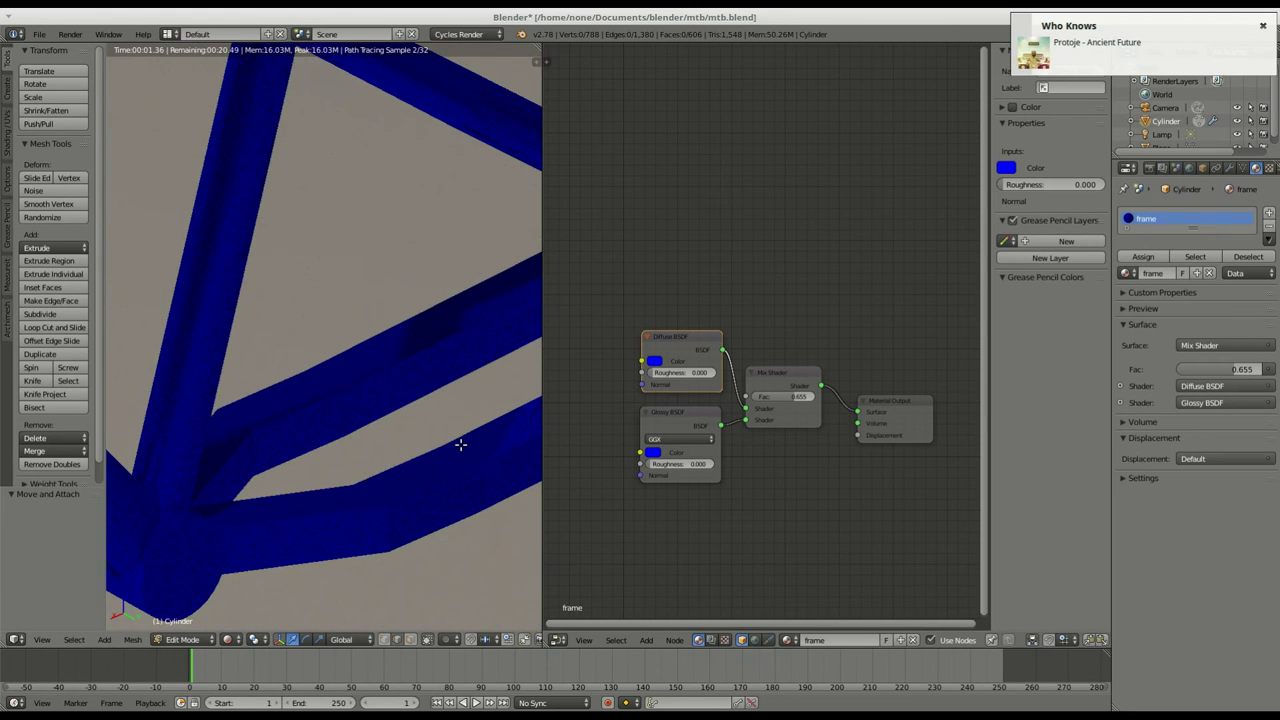
{"action": "scroll", "coordinate": [462, 444], "scroll_direction": "down", "scroll_amount": 4}
{"action": "key", "text": "Tab"}
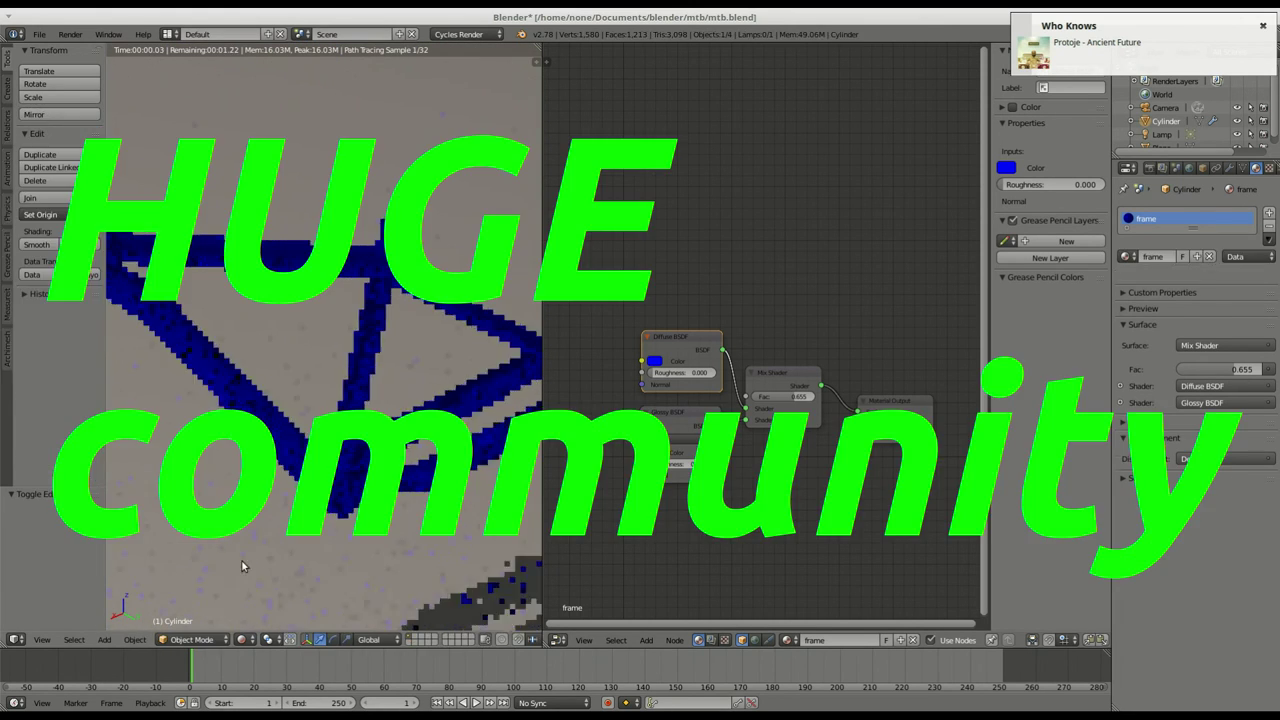
{"action": "right_click", "coordinate": [243, 566]}
{"action": "left_click_drag", "start_coordinate": [538, 48], "coordinate": [974, 102]}
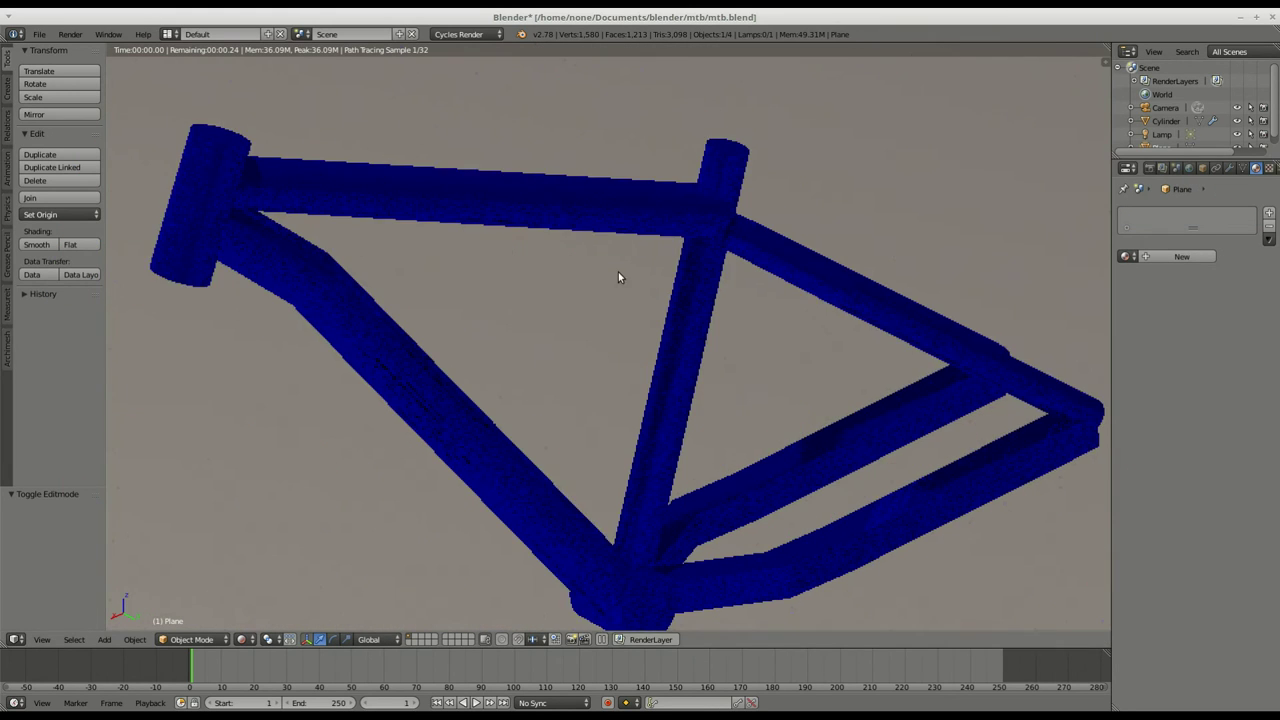
{"action": "scroll", "coordinate": [618, 272], "scroll_direction": "down", "scroll_amount": 1}
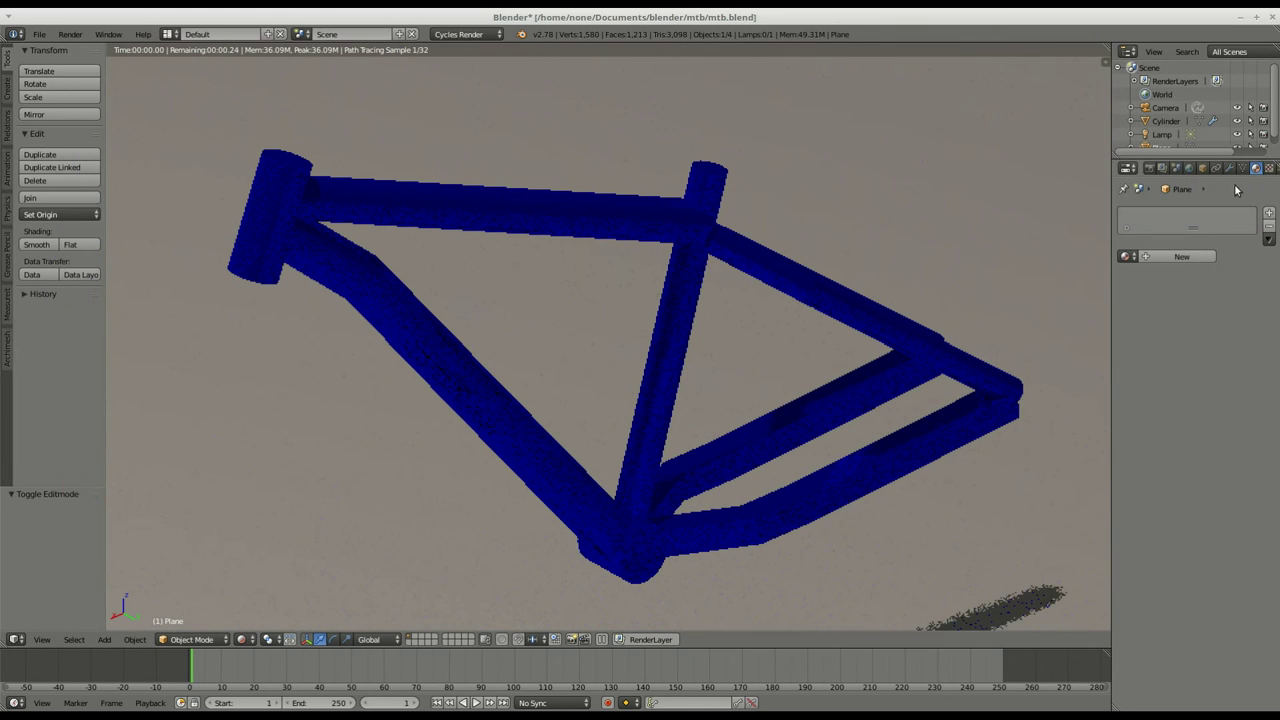
- Apply smooth shading to the bike frame's faces, edges and vertices in Edit Mode
{"action": "left_click", "coordinate": [6, 122]}
{"action": "left_click", "coordinate": [10, 163]}
{"action": "left_click", "coordinate": [6, 67]}
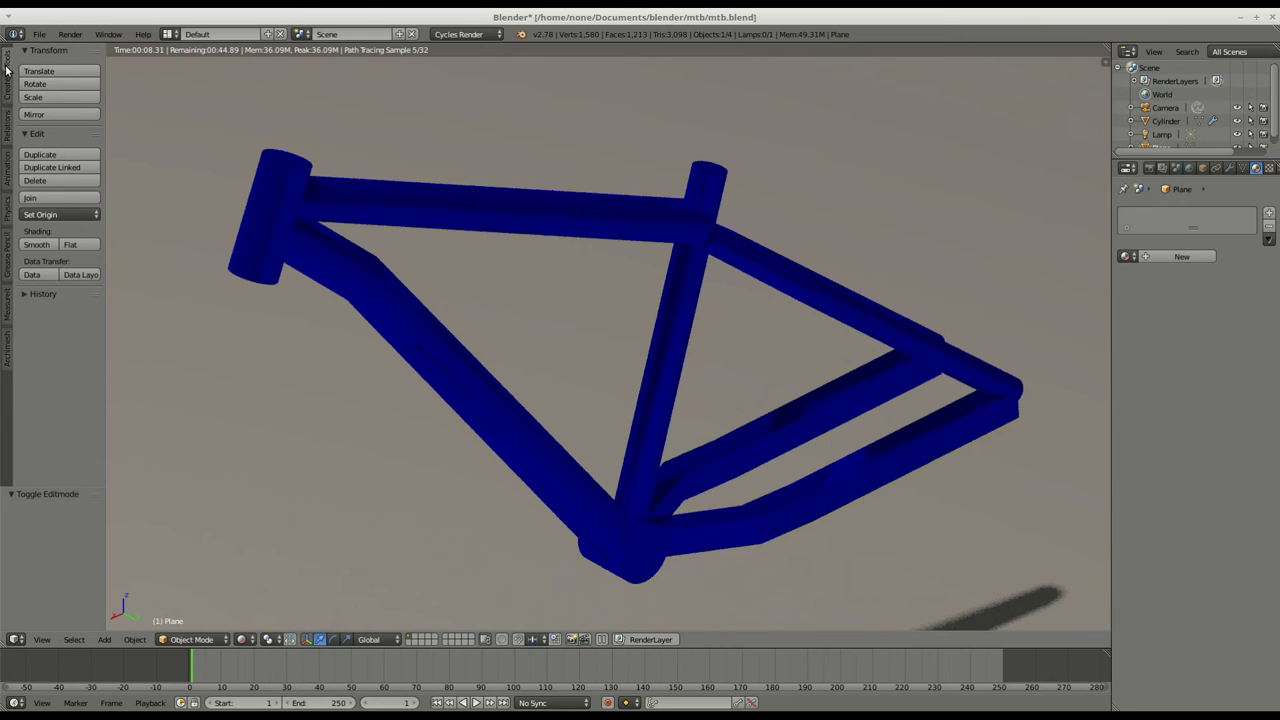
{"action": "right_click", "coordinate": [327, 210]}
{"action": "left_click", "coordinate": [191, 639]}
{"action": "left_click", "coordinate": [200, 609]}
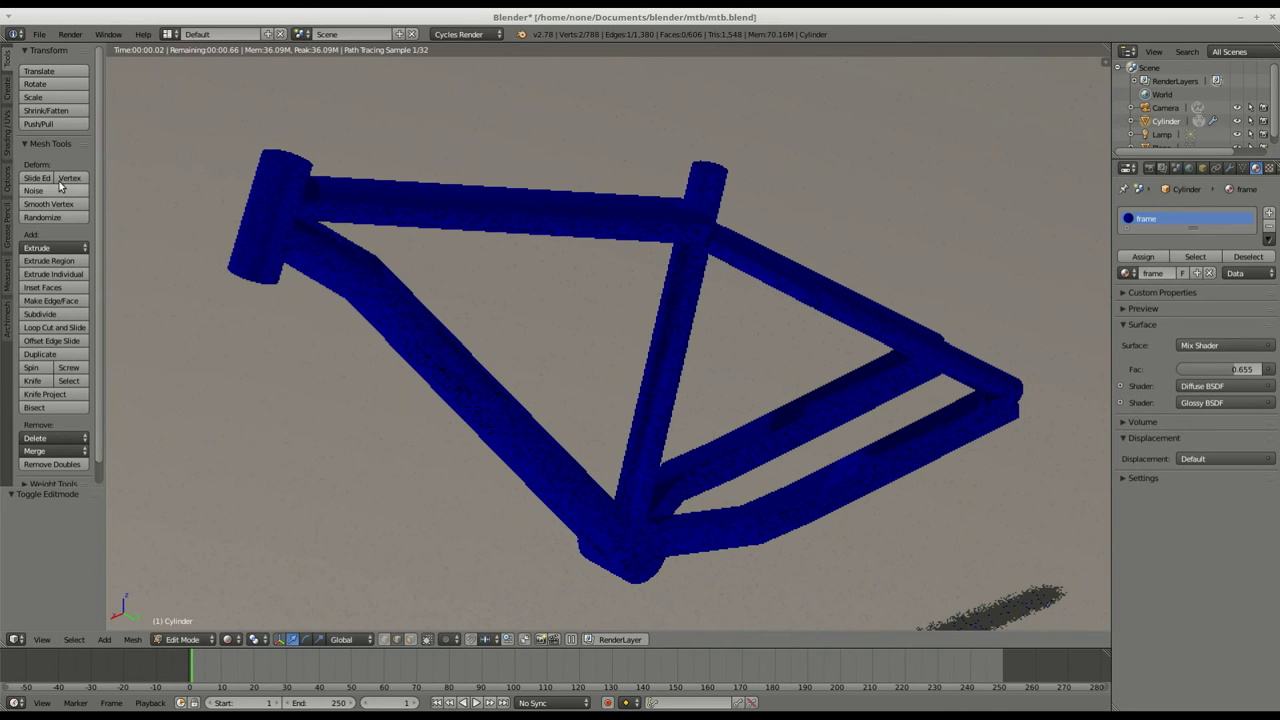
{"action": "left_click", "coordinate": [7, 122]}
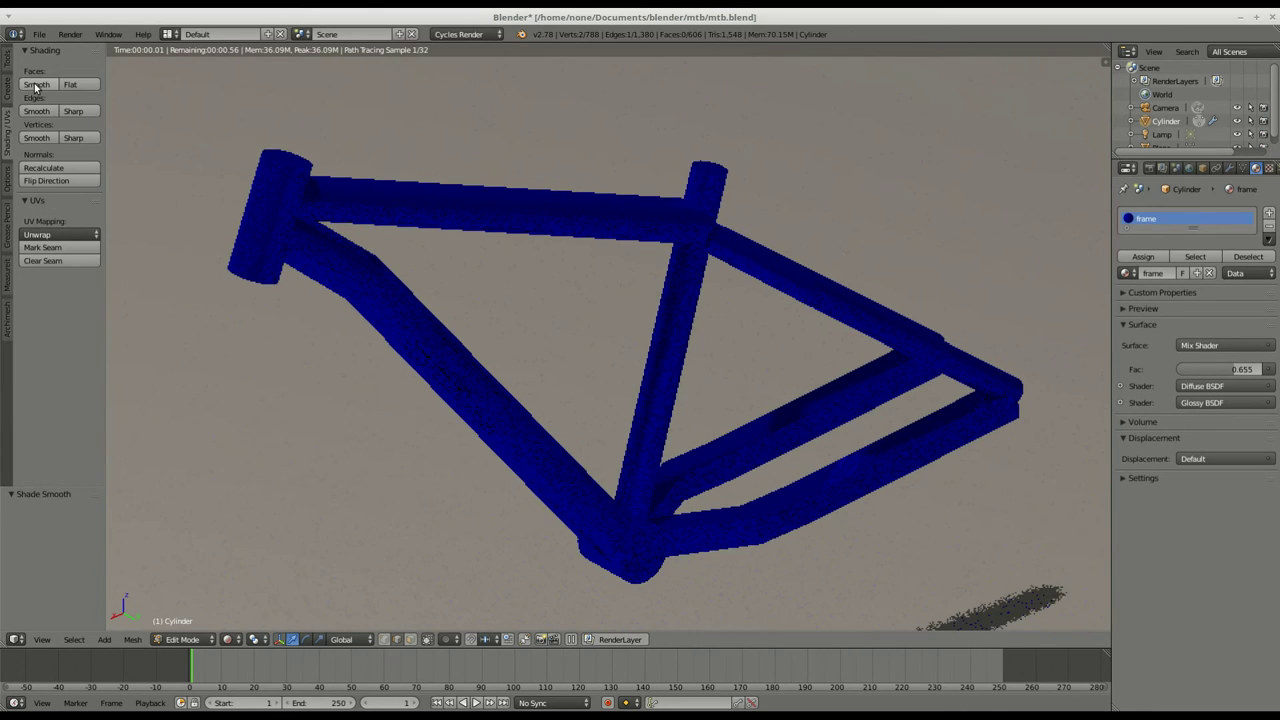
{"action": "left_click", "coordinate": [36, 84]}
{"action": "left_click", "coordinate": [36, 112]}
{"action": "left_click", "coordinate": [37, 138]}
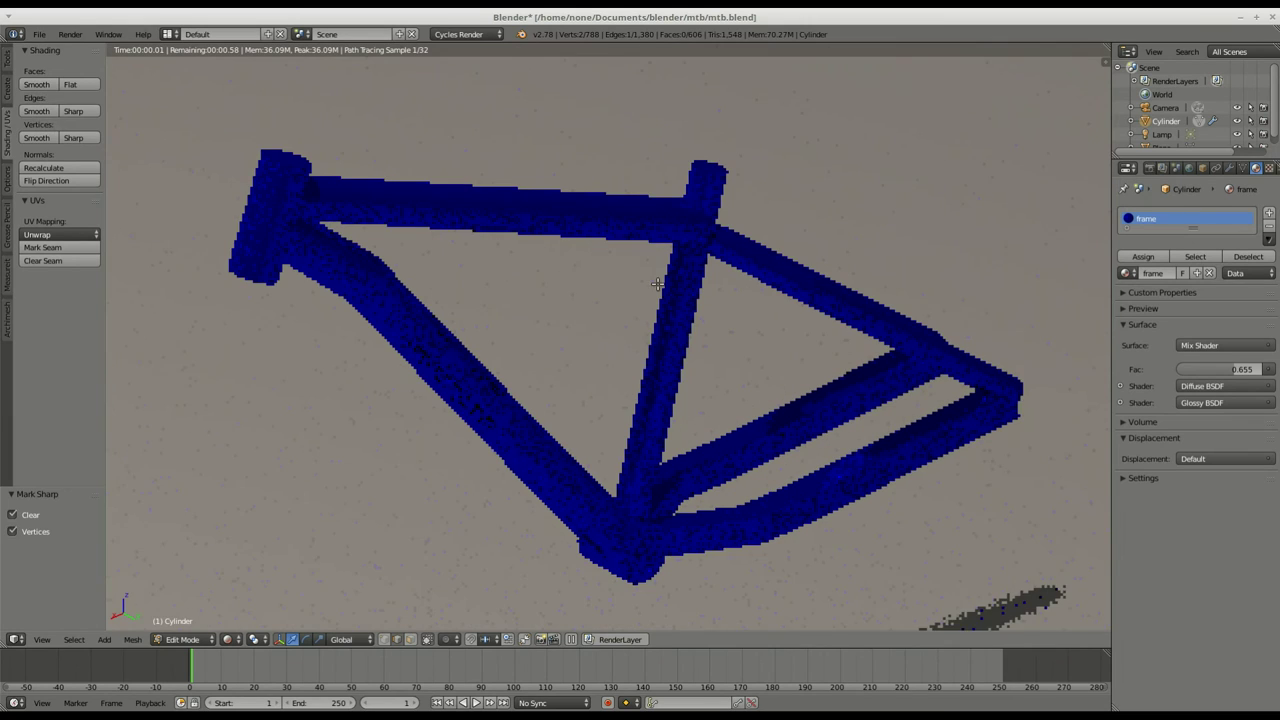
- Return to Object Mode and switch the viewport to Solid shading
{"action": "left_click", "coordinate": [192, 640]}
{"action": "left_click", "coordinate": [196, 622]}
{"action": "left_click", "coordinate": [224, 640]}
{"action": "left_click", "coordinate": [244, 640]}
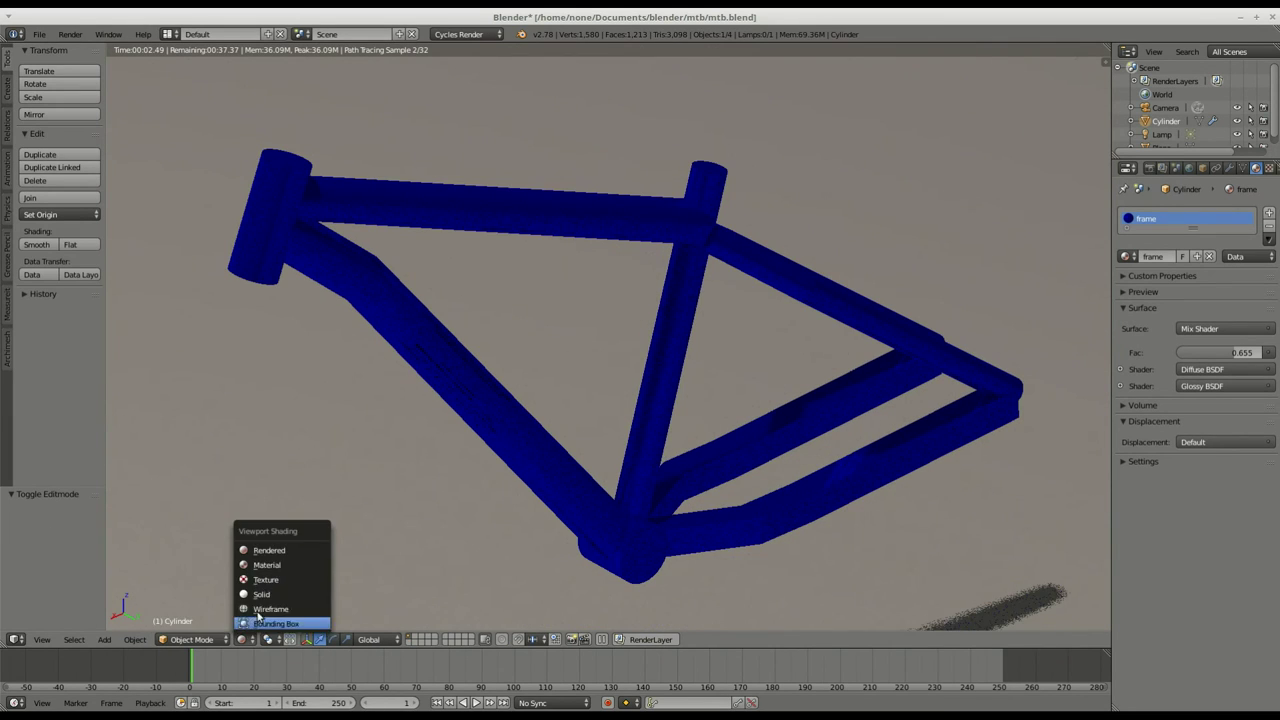
{"action": "left_click", "coordinate": [261, 595]}
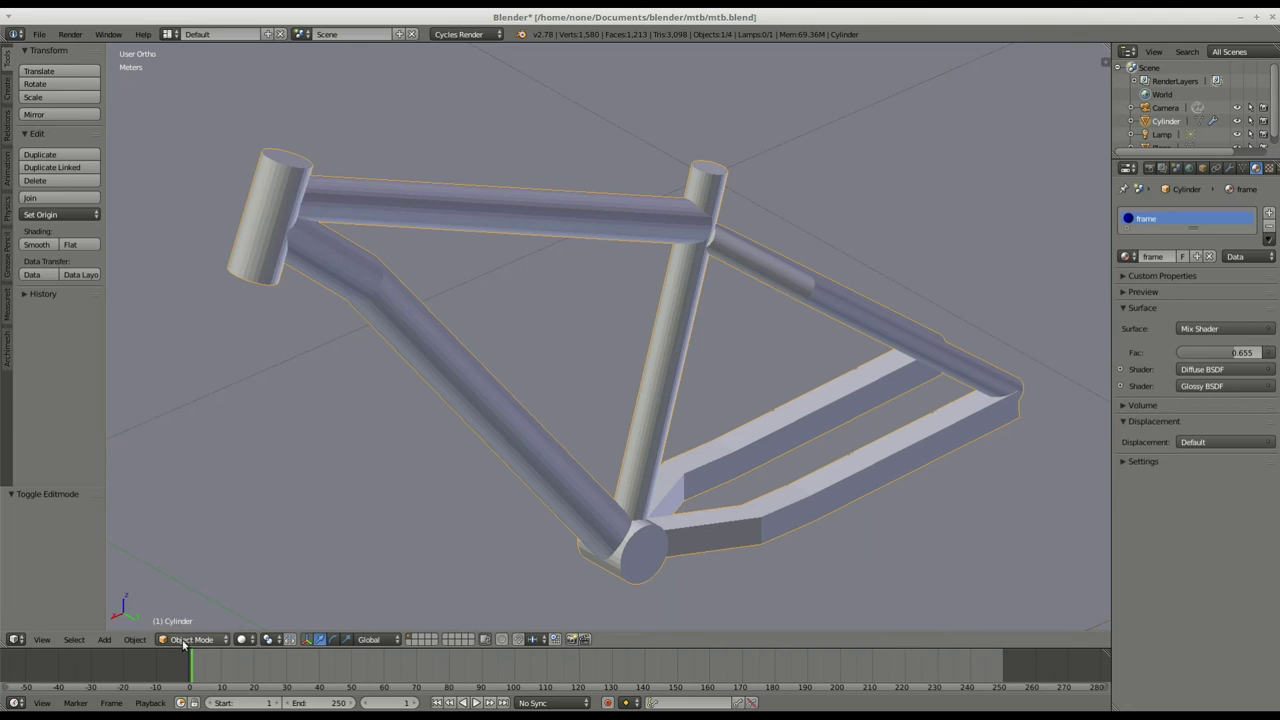
{"action": "left_click", "coordinate": [183, 643]}
{"action": "left_click", "coordinate": [184, 609]}
{"action": "left_click", "coordinate": [183, 639]}
{"action": "left_click", "coordinate": [195, 627]}
- Show the scene through the camera and set the render resolution percentage to 75%
{"action": "scroll", "coordinate": [377, 366], "scroll_direction": "down", "scroll_amount": 2}
{"action": "key", "text": "KP_0"}
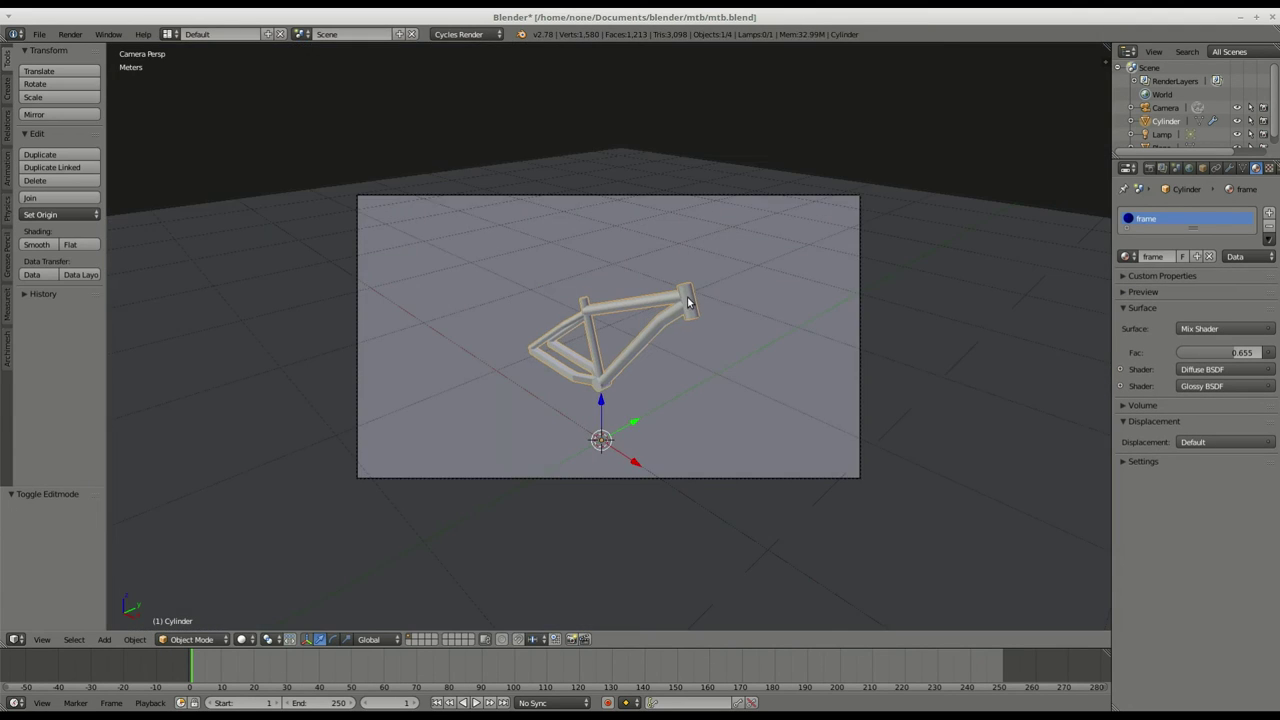
{"action": "scroll", "coordinate": [688, 303], "scroll_direction": "up", "scroll_amount": 2}
{"action": "left_click", "coordinate": [1149, 168]}
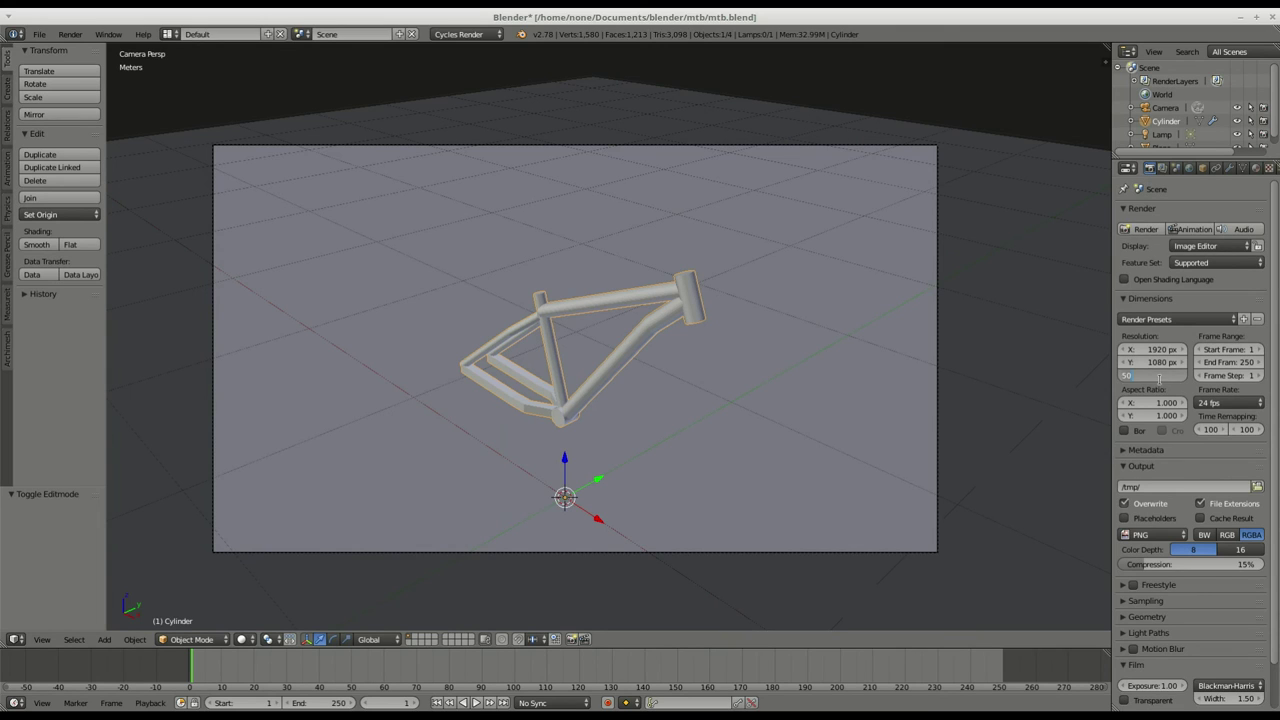
{"action": "scroll", "coordinate": [1176, 590], "scroll_direction": "down", "scroll_amount": 2}
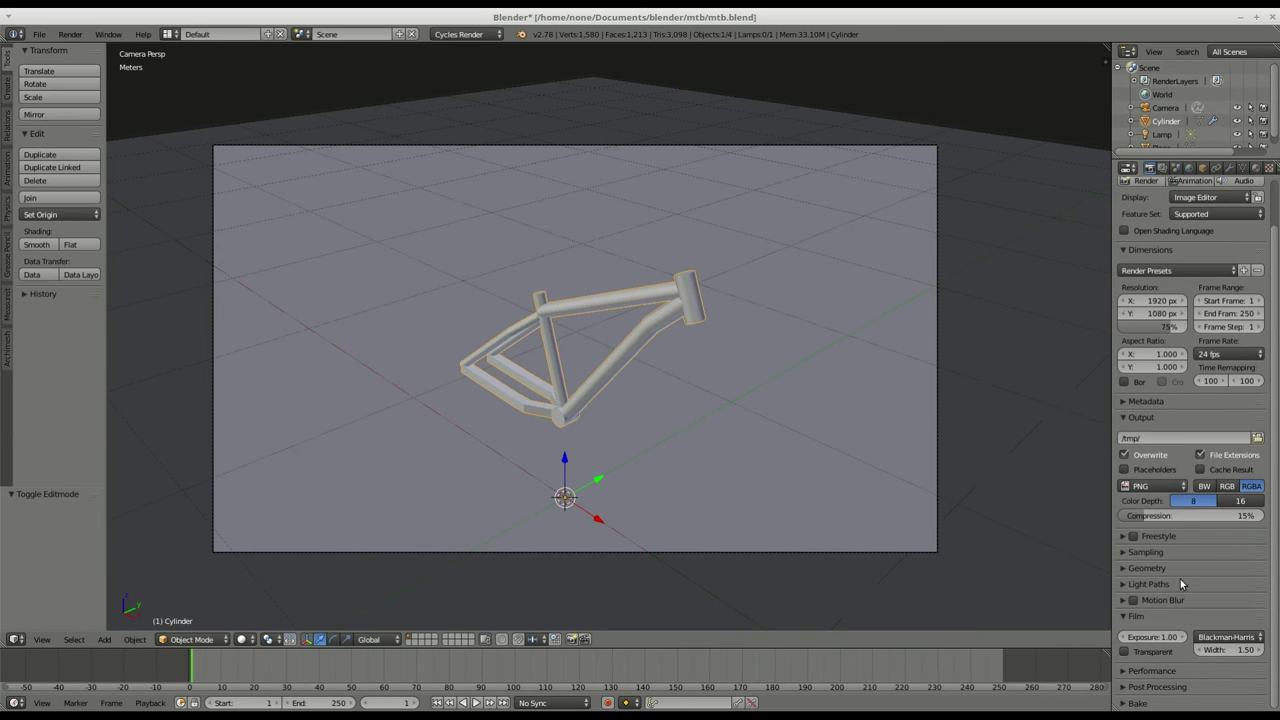
- Set the maximum light path bounces to 4 and the render samples to 200
{"action": "left_click", "coordinate": [1127, 586]}
{"action": "scroll", "coordinate": [1165, 586], "scroll_direction": "down", "scroll_amount": 2}
{"action": "left_click", "coordinate": [1242, 581]}
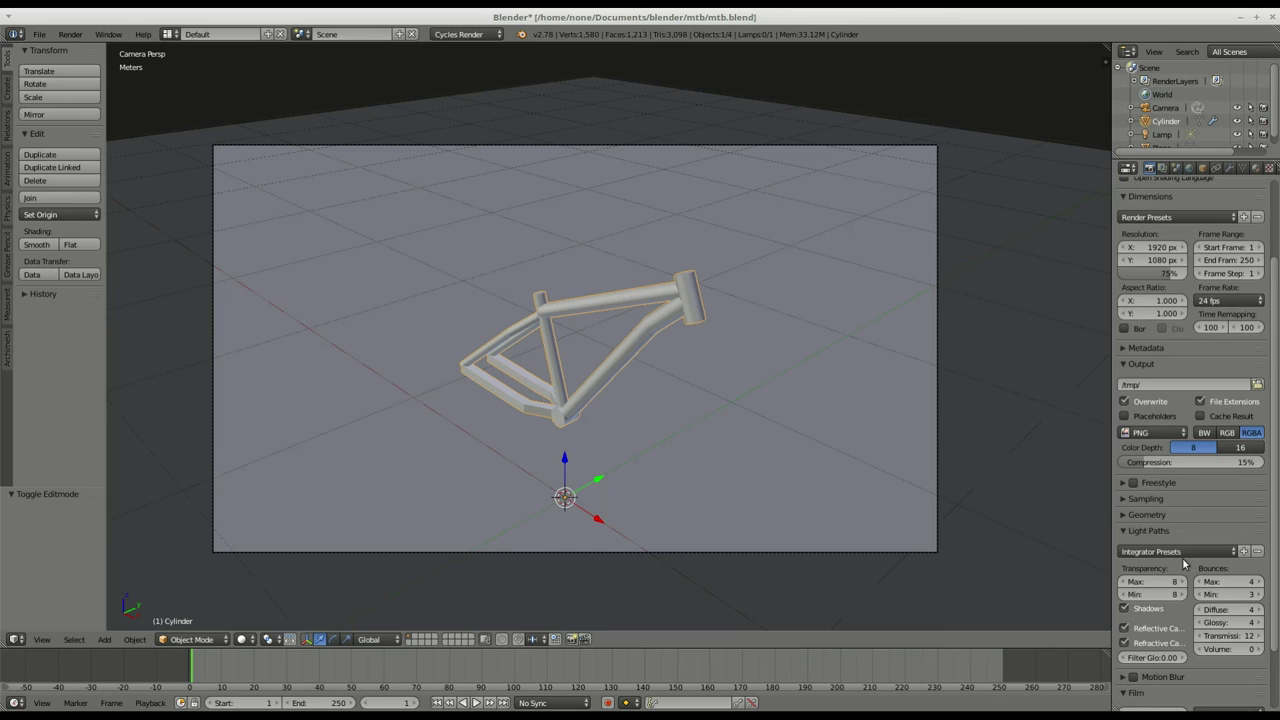
{"action": "left_click", "coordinate": [1168, 500]}
{"action": "scroll", "coordinate": [1172, 523], "scroll_direction": "down", "scroll_amount": 3}
{"action": "left_click", "coordinate": [1233, 486]}
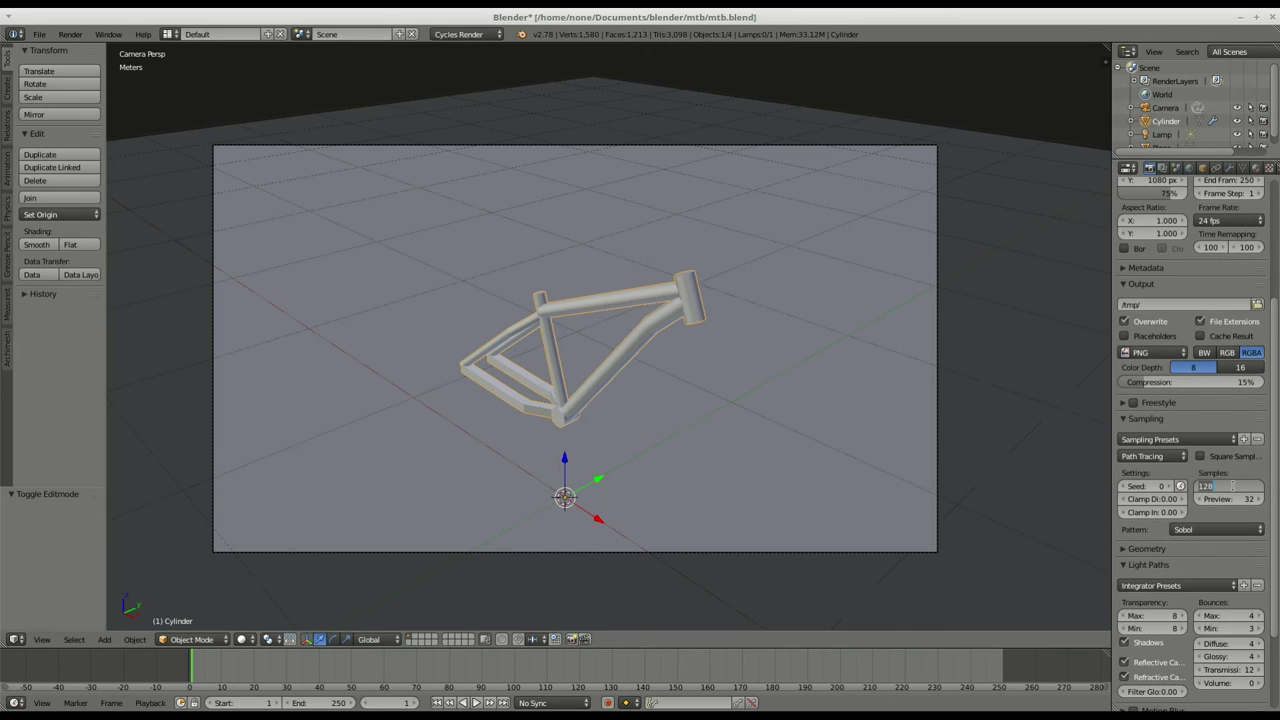
{"action": "key", "text": "Return"}
{"action": "scroll", "coordinate": [1232, 489], "scroll_direction": "up", "scroll_amount": 7}
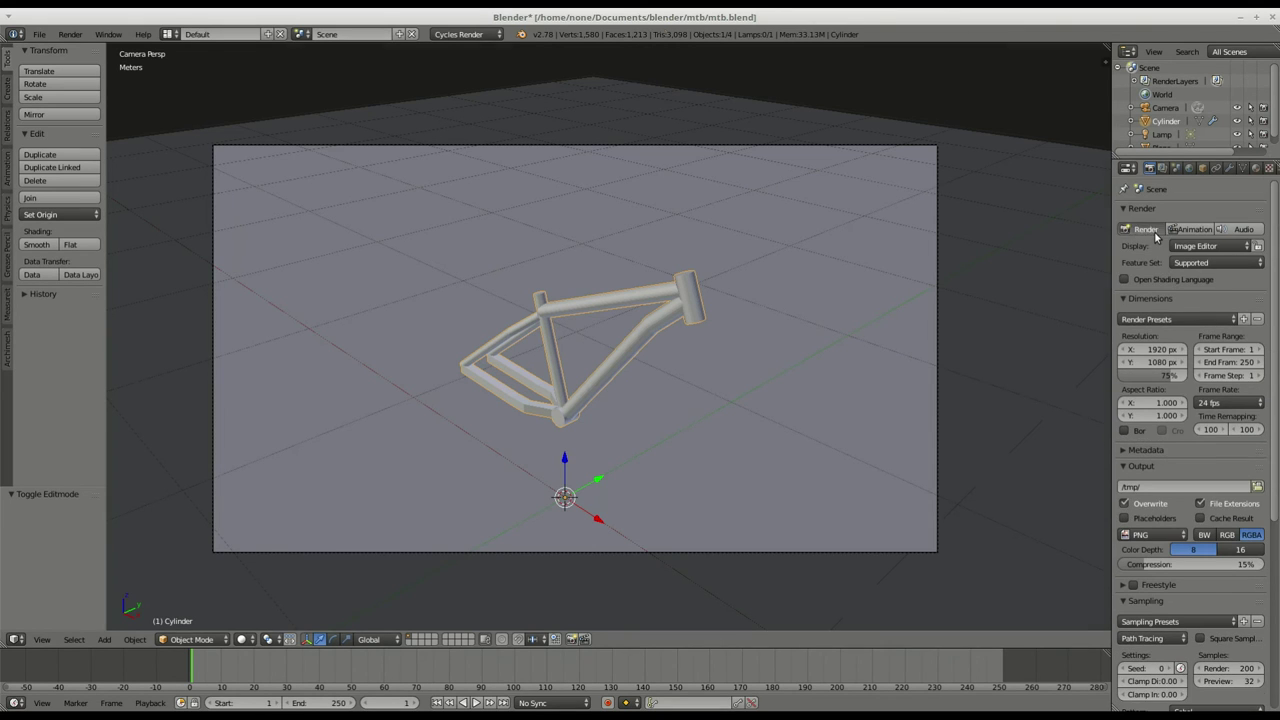
- Render the scene from the camera as a test and close the render result
{"action": "left_click", "coordinate": [1156, 232]}
{"action": "scroll", "coordinate": [695, 385], "scroll_direction": "up", "scroll_amount": 1}
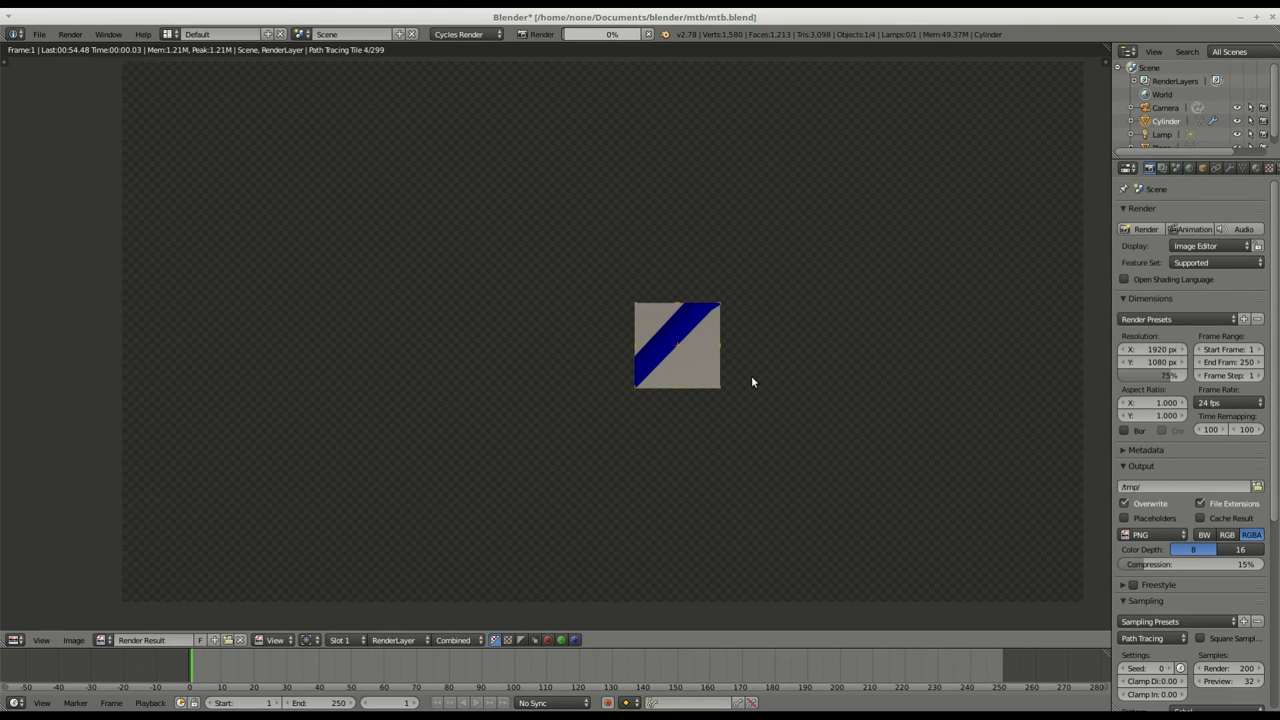
{"action": "key", "text": "Escape"}
- Select the ground plane, enter Edit Mode and give it a new material named floor
{"action": "scroll", "coordinate": [750, 348], "scroll_direction": "down", "scroll_amount": 9}
{"action": "right_click", "coordinate": [750, 325]}
{"action": "scroll", "coordinate": [749, 322], "scroll_direction": "down", "scroll_amount": 1}
{"action": "left_click", "coordinate": [198, 642]}
{"action": "left_click", "coordinate": [196, 600]}
{"action": "left_click", "coordinate": [1256, 169]}
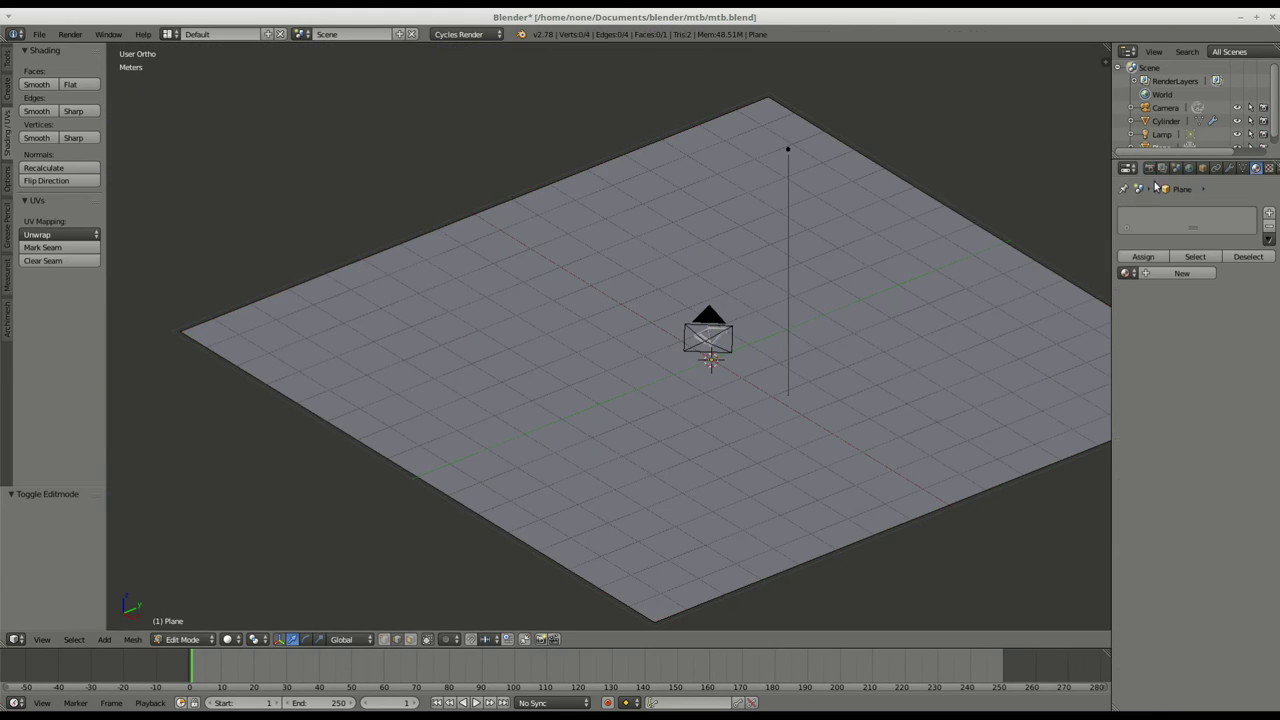
{"action": "left_click", "coordinate": [1181, 273]}
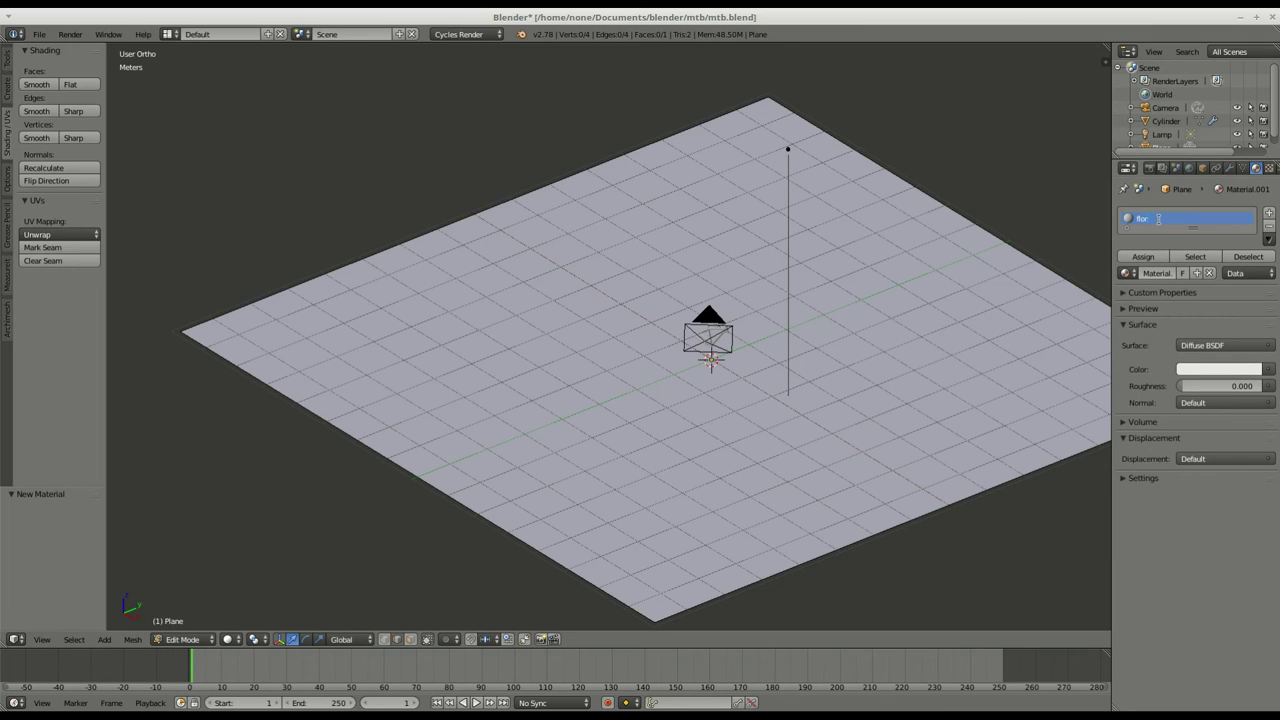
- Split the 3D view vertically and show the Node Editor with the floor material in the new area
{"action": "left_click_drag", "start_coordinate": [1106, 47], "coordinate": [530, 72]}
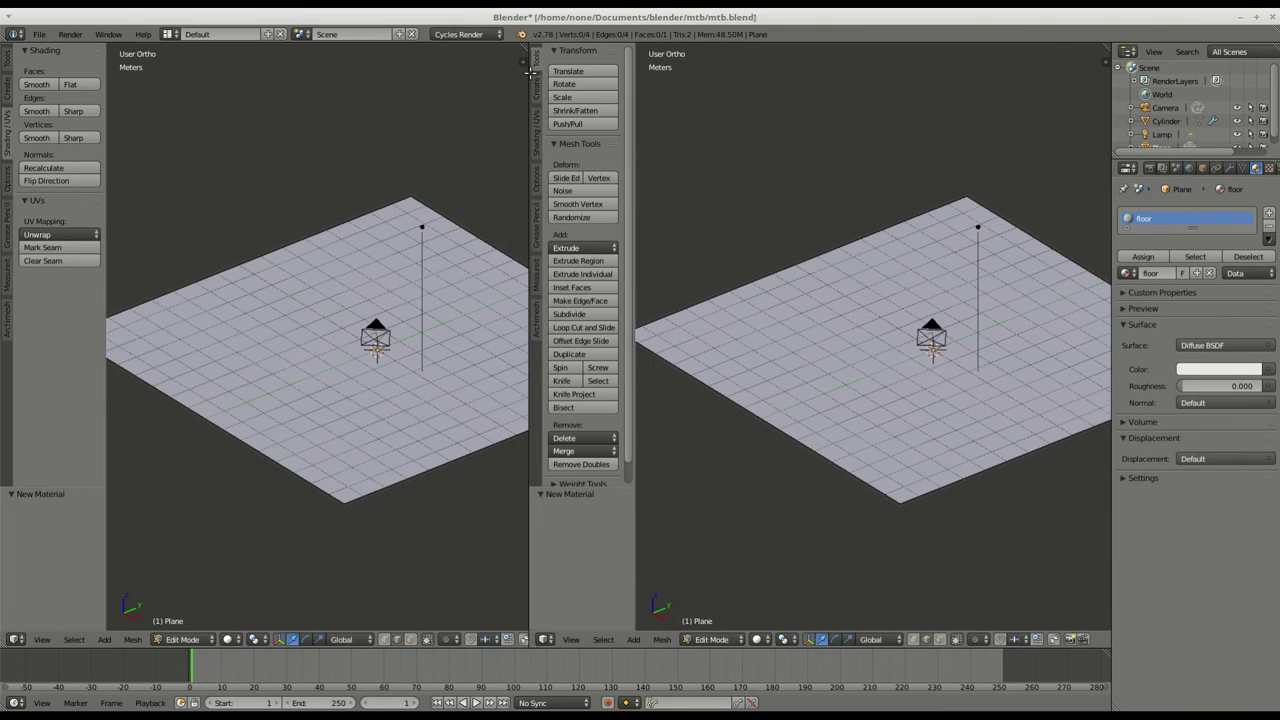
{"action": "left_click", "coordinate": [545, 639]}
{"action": "left_click", "coordinate": [585, 481]}
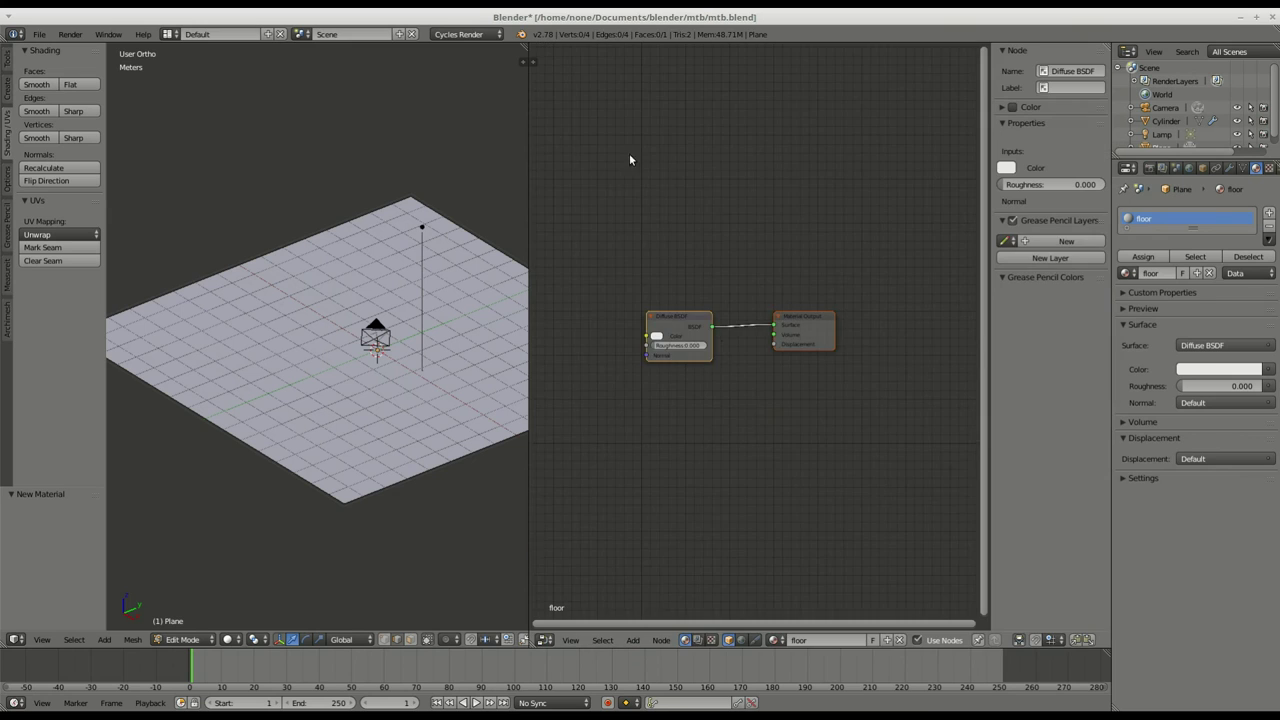
- Add an Image Texture node to the floor material and place it before the Diffuse BSDF with space between them
{"action": "key", "text": "shift+a"}
{"action": "mouse_move", "coordinate": [645, 457]}
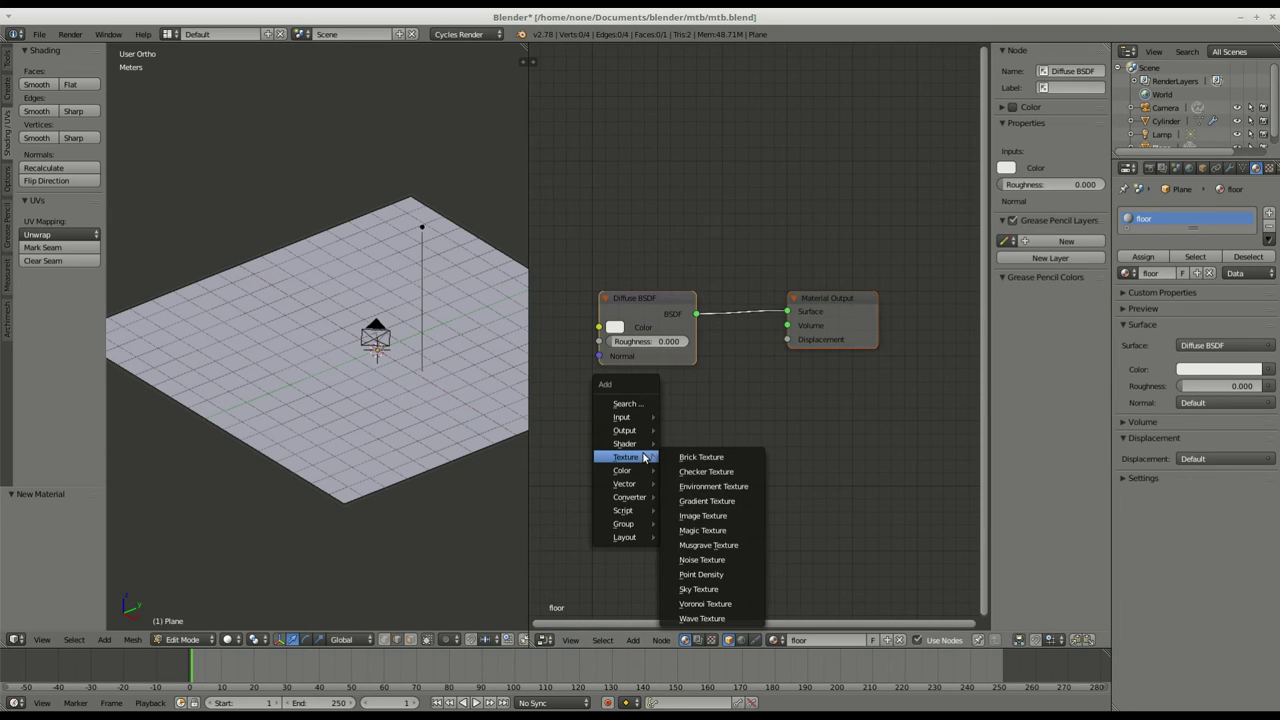
{"action": "left_click", "coordinate": [702, 519]}
{"action": "left_click", "coordinate": [653, 402]}
{"action": "left_click_drag", "start_coordinate": [618, 402], "coordinate": [578, 398]}
{"action": "left_click_drag", "start_coordinate": [636, 302], "coordinate": [686, 295]}
{"action": "scroll", "coordinate": [850, 471], "scroll_direction": "down", "scroll_amount": 2}
{"action": "left_click_drag", "start_coordinate": [668, 424], "coordinate": [585, 353]}
- Add a Glossy BSDF node below the Diffuse BSDF in the floor material
{"action": "key", "text": "shift+a"}
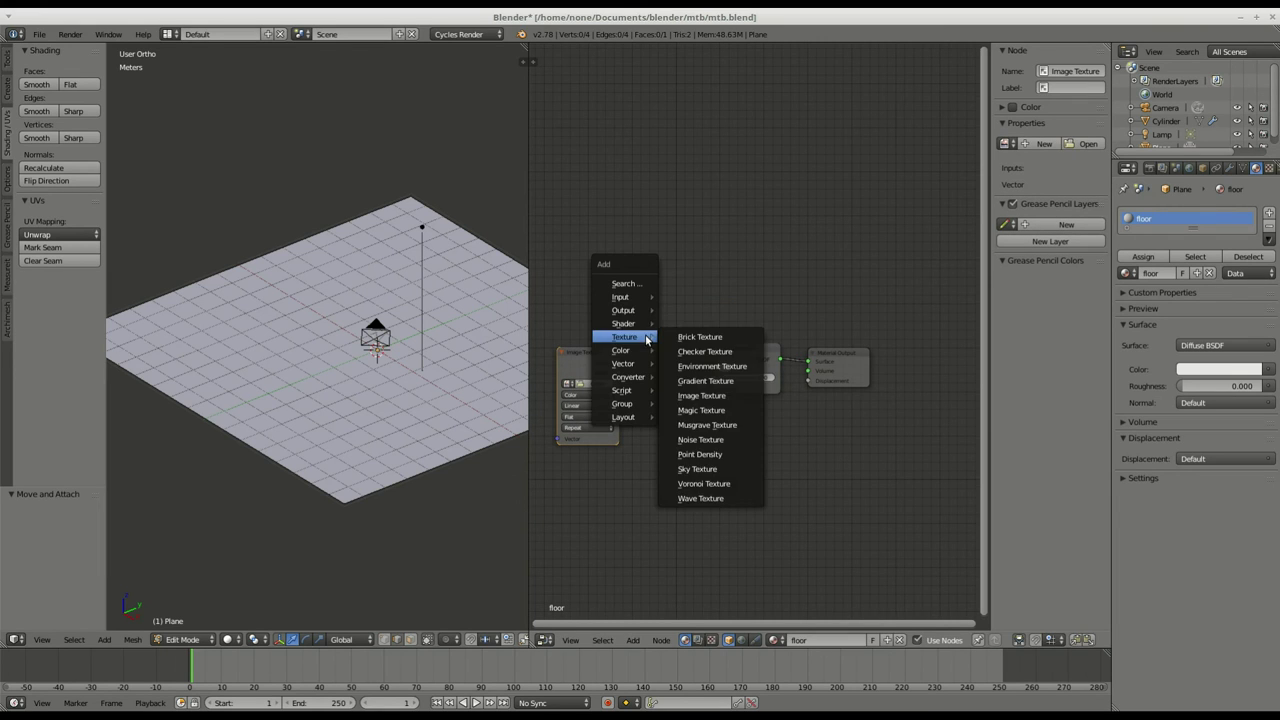
{"action": "mouse_move", "coordinate": [641, 328]}
{"action": "left_click", "coordinate": [699, 412]}
{"action": "left_click", "coordinate": [709, 412]}
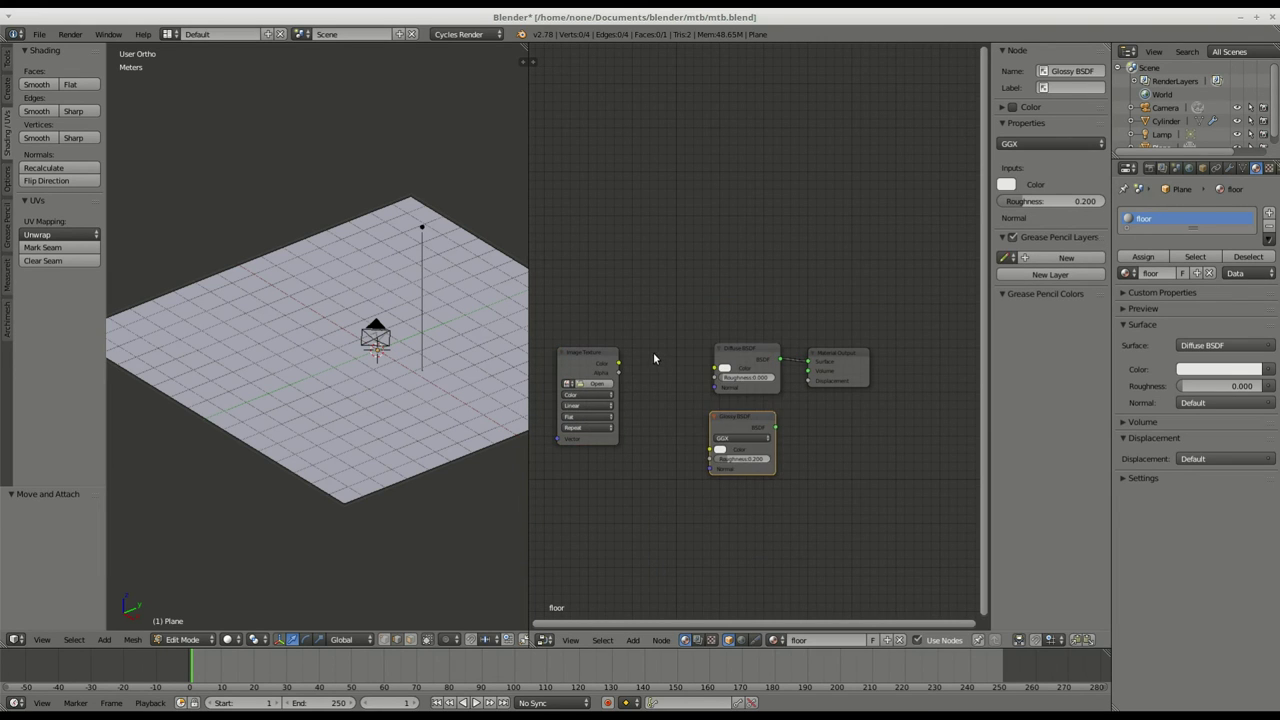
- Add a Mix Shader node to the floor material and align the Diffuse and Glossy BSDF nodes one above the other
{"action": "key", "text": "shift+a"}
{"action": "mouse_move", "coordinate": [653, 355]}
{"action": "left_click", "coordinate": [719, 491]}
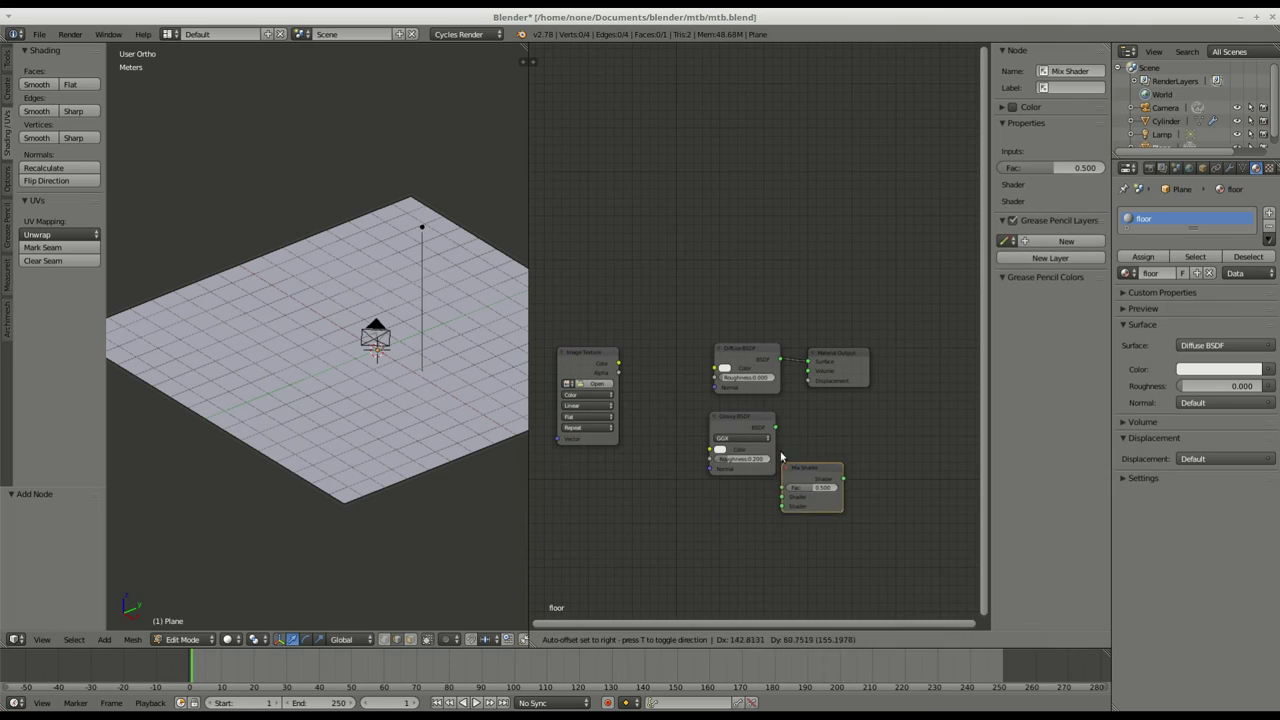
{"action": "left_click", "coordinate": [791, 424]}
{"action": "left_click_drag", "start_coordinate": [746, 418], "coordinate": [668, 433]}
{"action": "left_click_drag", "start_coordinate": [759, 353], "coordinate": [706, 353]}
{"action": "left_click_drag", "start_coordinate": [679, 432], "coordinate": [710, 429]}
- Wire the Diffuse and Glossy BSDFs through the Mix Shader to the Surface output and link the Image Texture colour to the Glossy colour
{"action": "left_click_drag", "start_coordinate": [815, 437], "coordinate": [762, 363]}
{"action": "left_click_drag", "start_coordinate": [728, 440], "coordinate": [762, 396]}
{"action": "left_click_drag", "start_coordinate": [618, 364], "coordinate": [661, 462]}
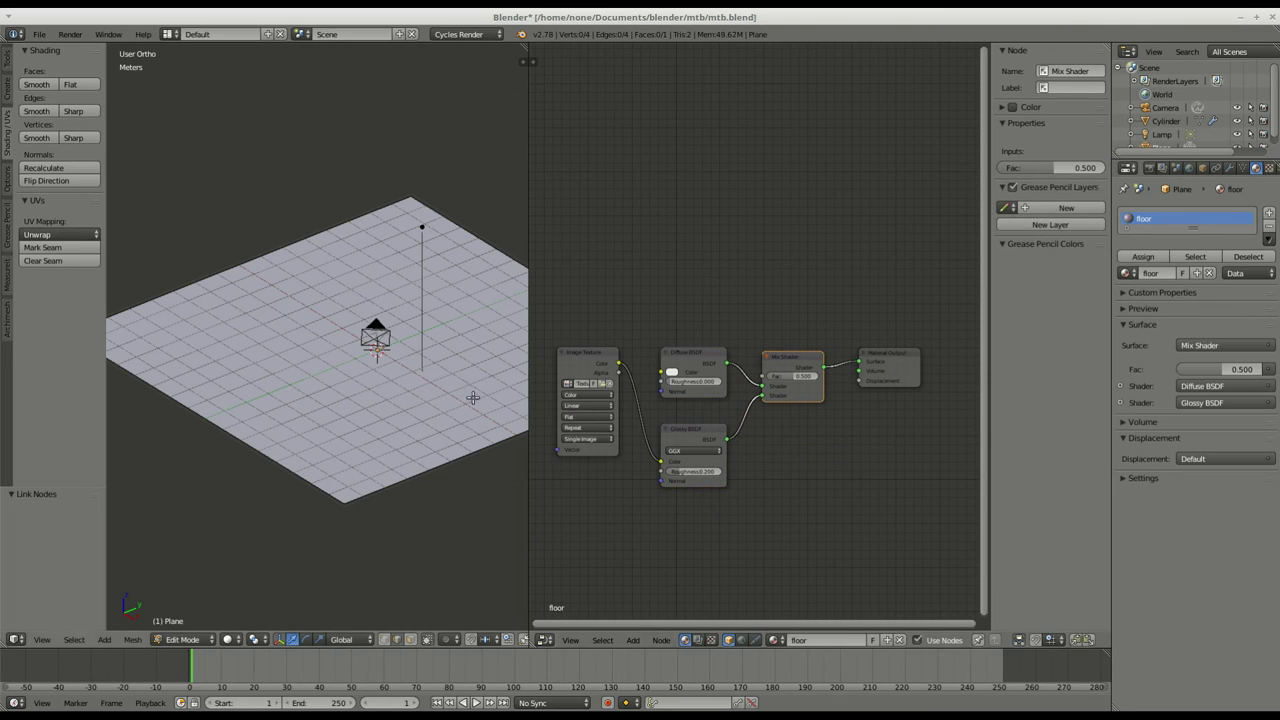
- Assign the floor material to the plane and preview it with Rendered viewport shading
{"action": "left_click", "coordinate": [1143, 256]}
{"action": "left_click", "coordinate": [252, 550]}
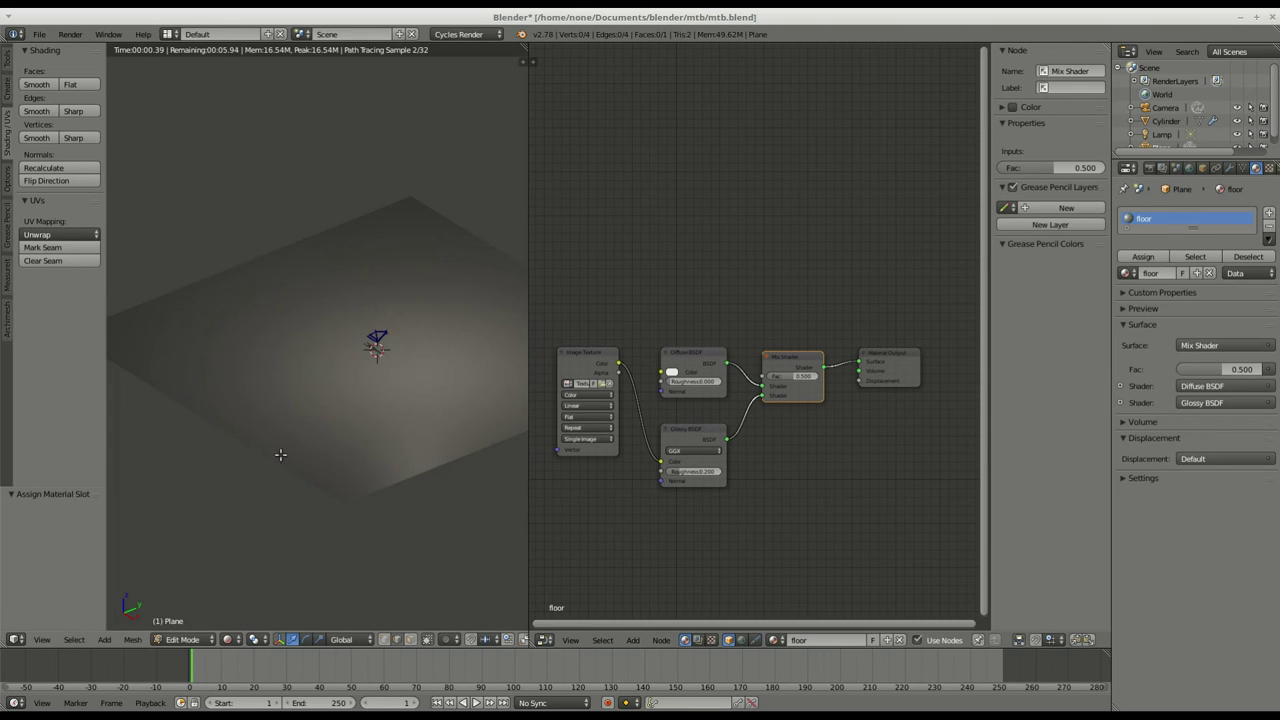
{"action": "scroll", "coordinate": [426, 334], "scroll_direction": "up", "scroll_amount": 2}
{"action": "scroll", "coordinate": [428, 365], "scroll_direction": "down", "scroll_amount": 2}
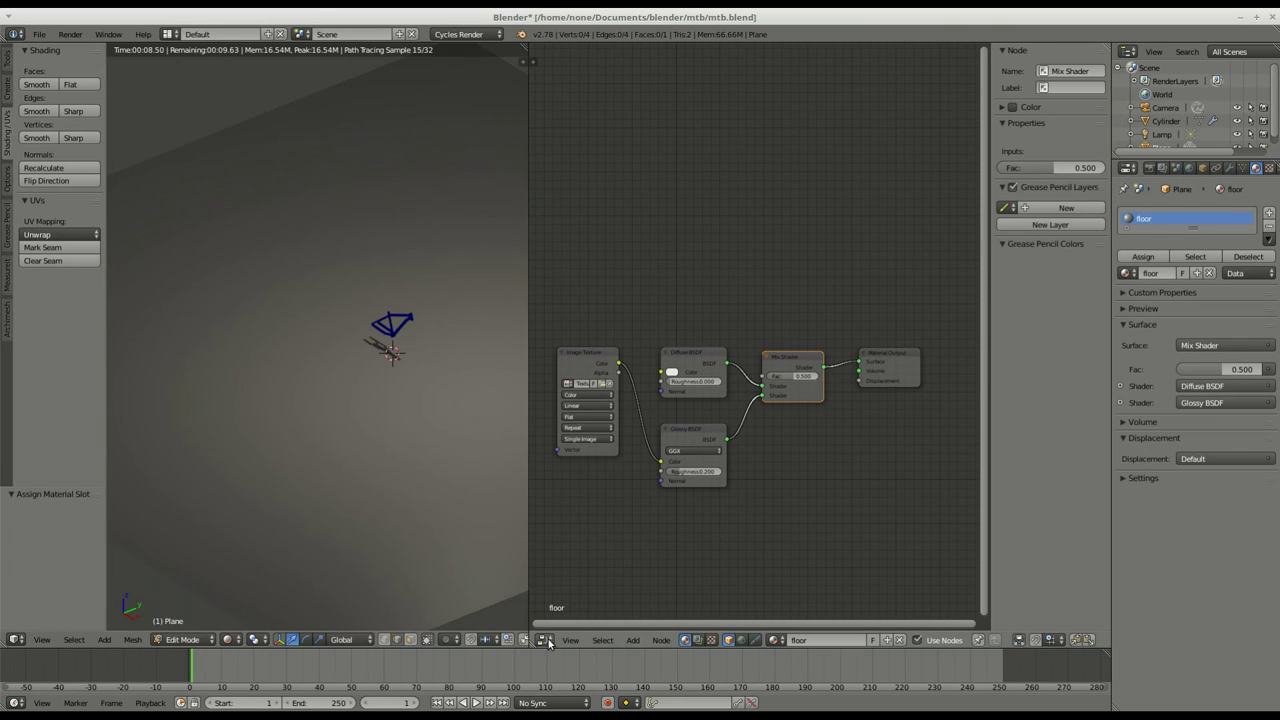
- Split the node editor area into two stacked areas and switch the upper one to the UV/Image Editor
{"action": "scroll", "coordinate": [562, 424], "scroll_direction": "up", "scroll_amount": 2}
{"action": "scroll", "coordinate": [625, 493], "scroll_direction": "down", "scroll_amount": 1}
{"action": "left_click", "coordinate": [548, 641]}
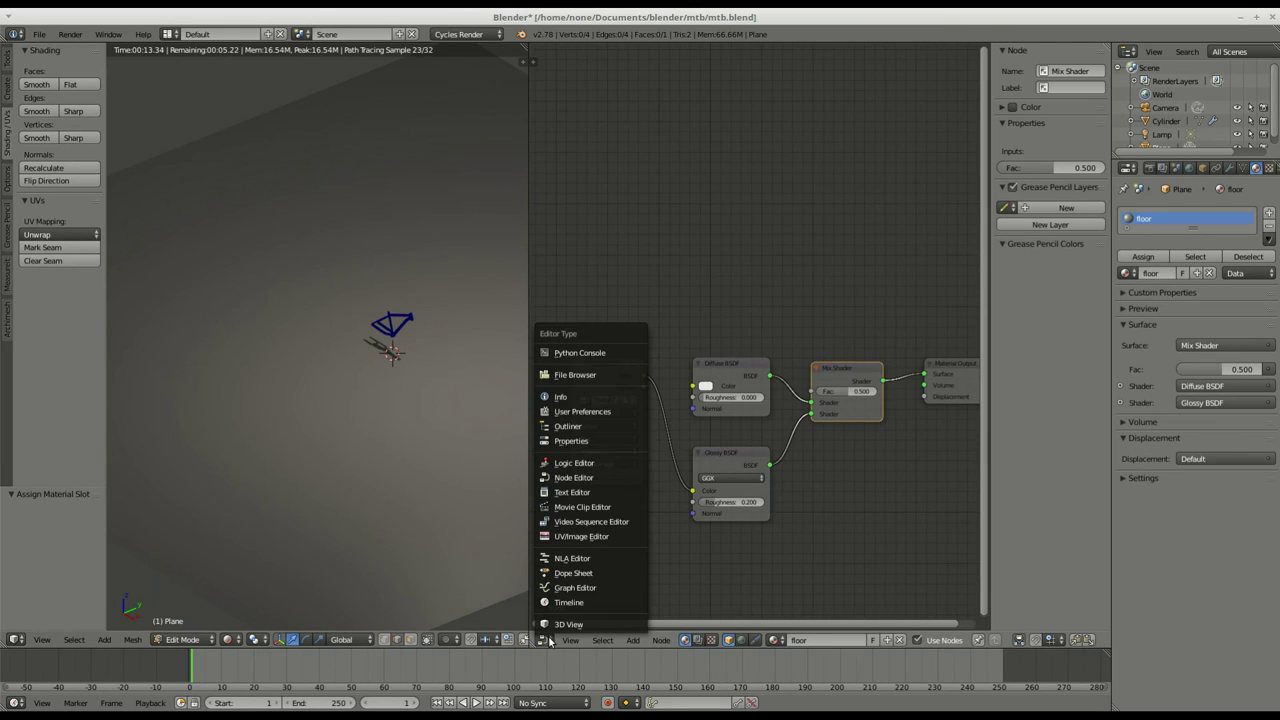
{"action": "left_click_drag", "start_coordinate": [1106, 48], "coordinate": [864, 307]}
{"action": "left_click", "coordinate": [549, 299]}
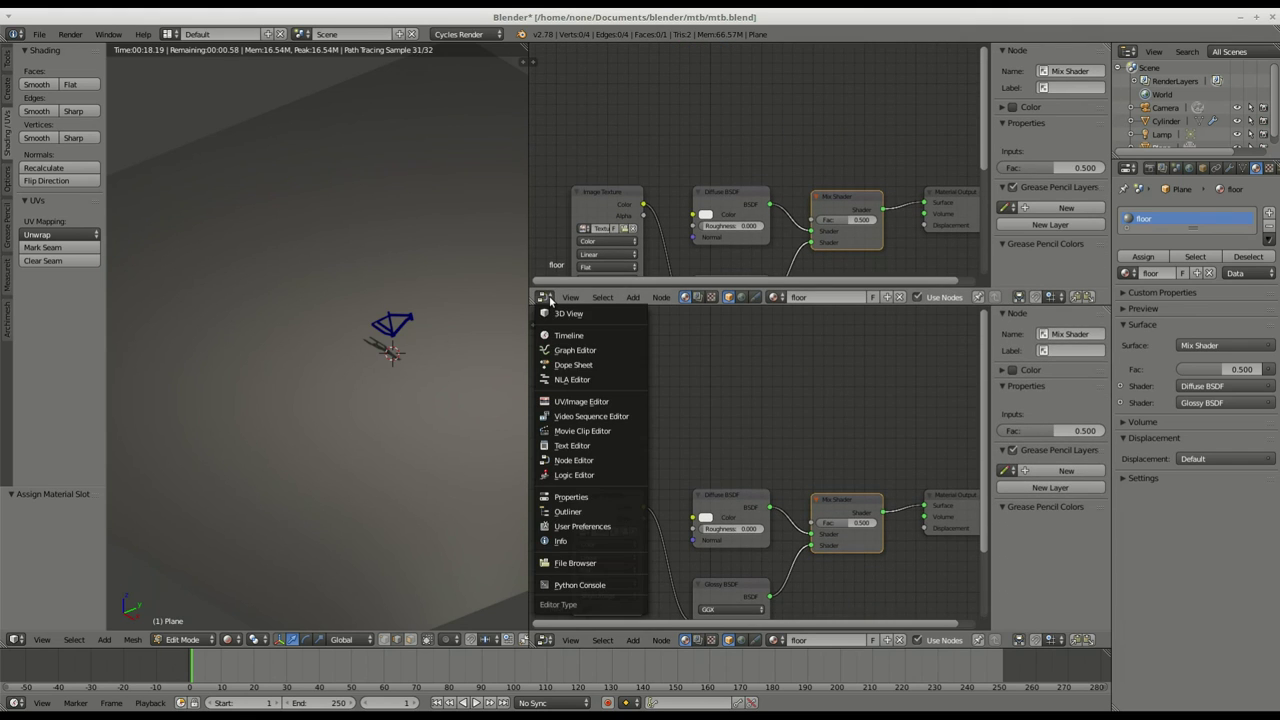
{"action": "left_click", "coordinate": [581, 401]}
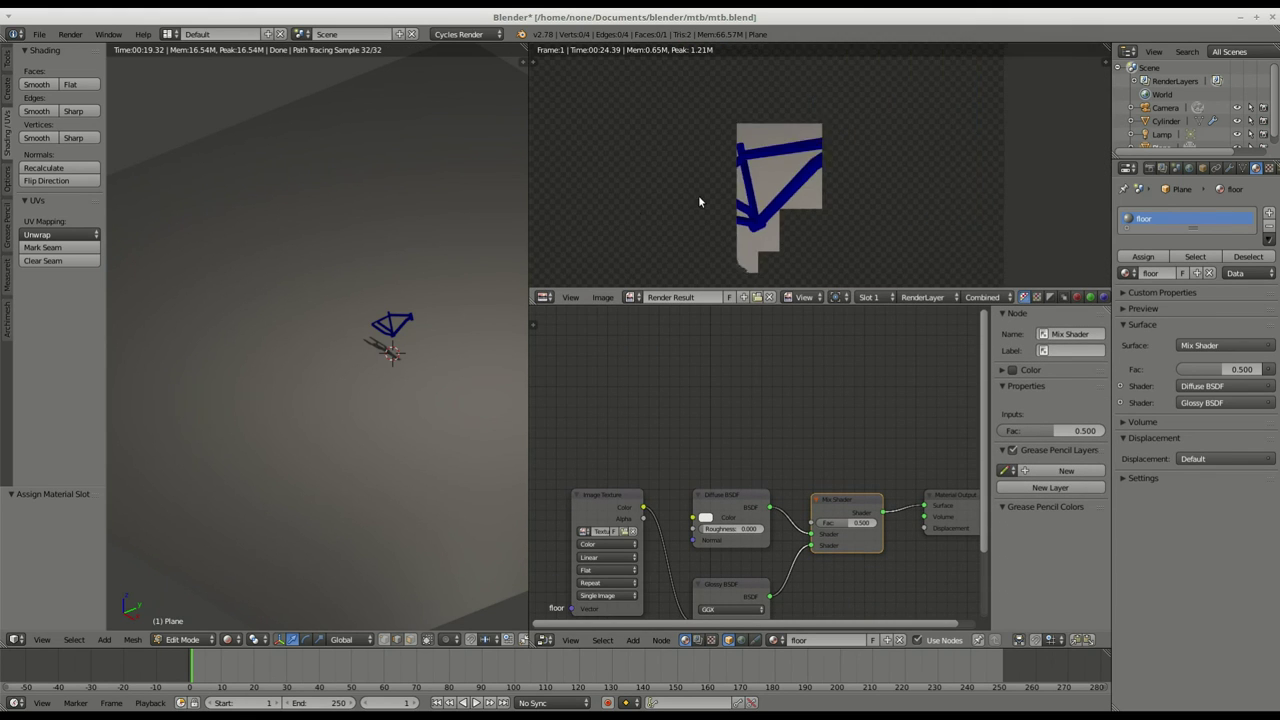
- Display the marble tile texture in the image editor and unwrap the plane with Smart UV Project at default settings
{"action": "left_click", "coordinate": [633, 297]}
{"action": "left_click", "coordinate": [715, 345]}
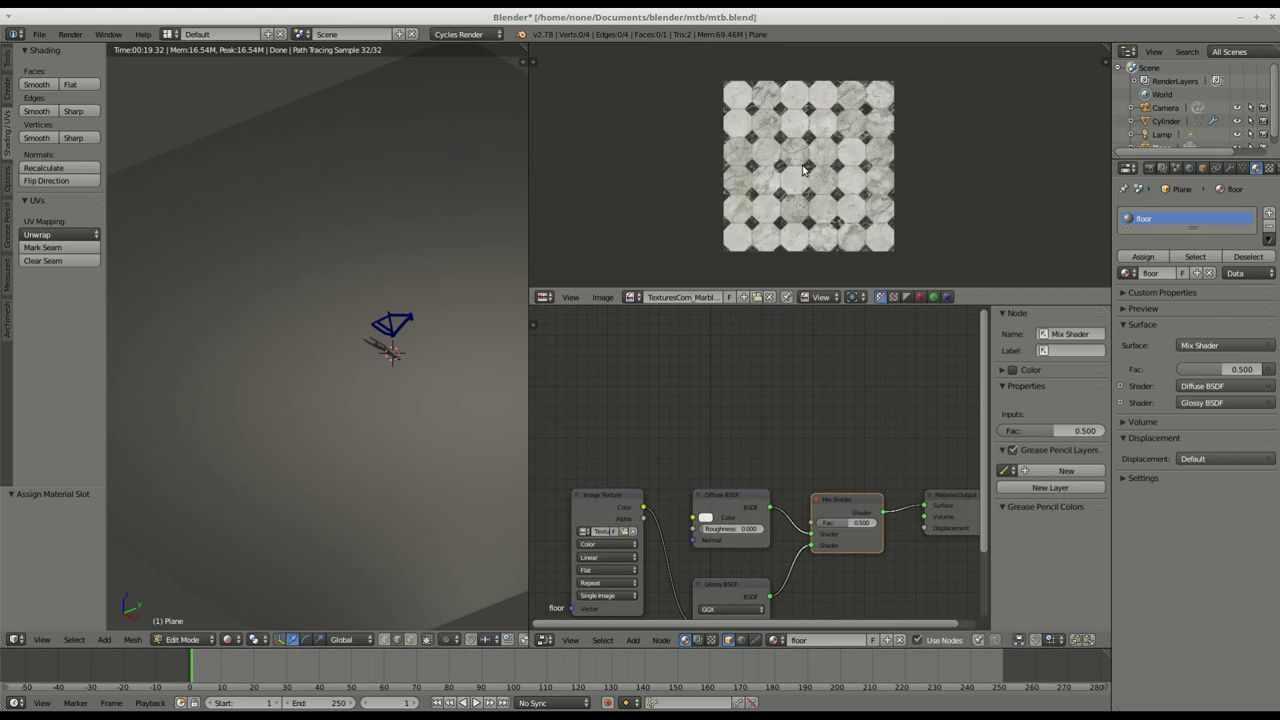
{"action": "scroll", "coordinate": [803, 170], "scroll_direction": "up", "scroll_amount": 1}
{"action": "key", "text": "u"}
{"action": "left_click", "coordinate": [350, 366]}
{"action": "left_click", "coordinate": [351, 478]}
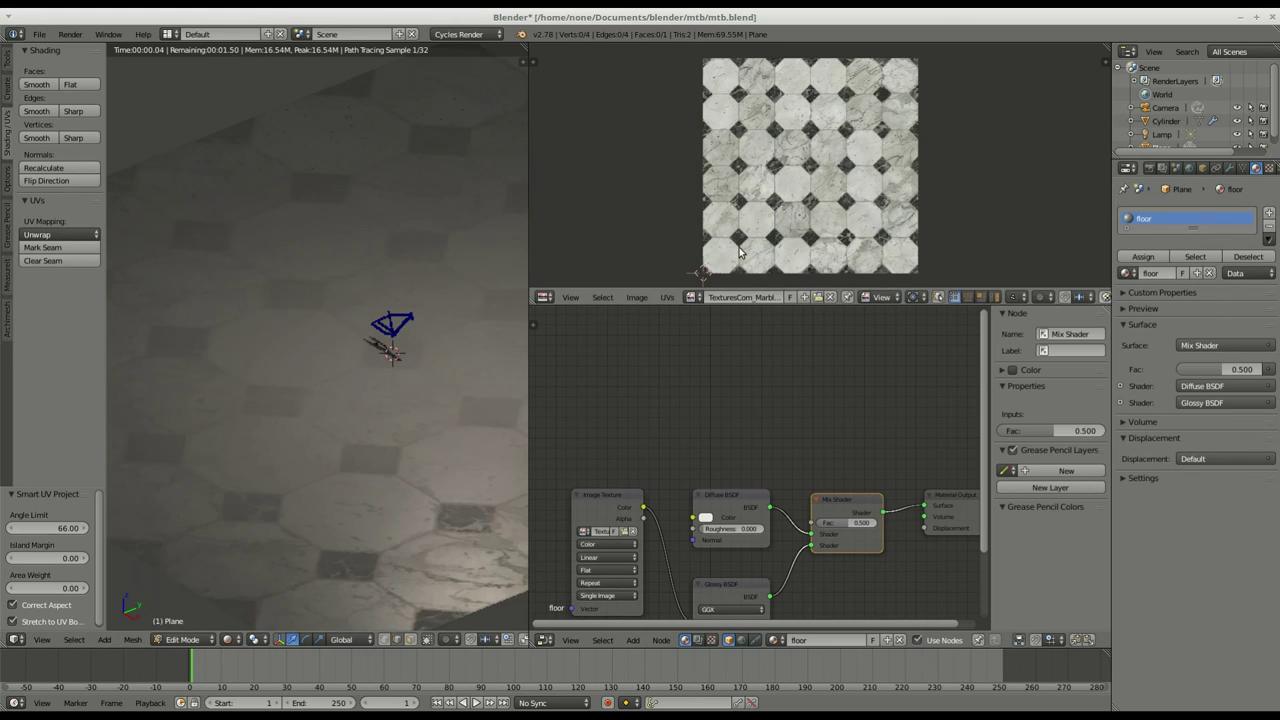
- Select all of the plane's geometry and scale its UVs up by about 4.015 on both axes
{"action": "scroll", "coordinate": [412, 242], "scroll_direction": "down", "scroll_amount": 3}
{"action": "key", "text": "a"}
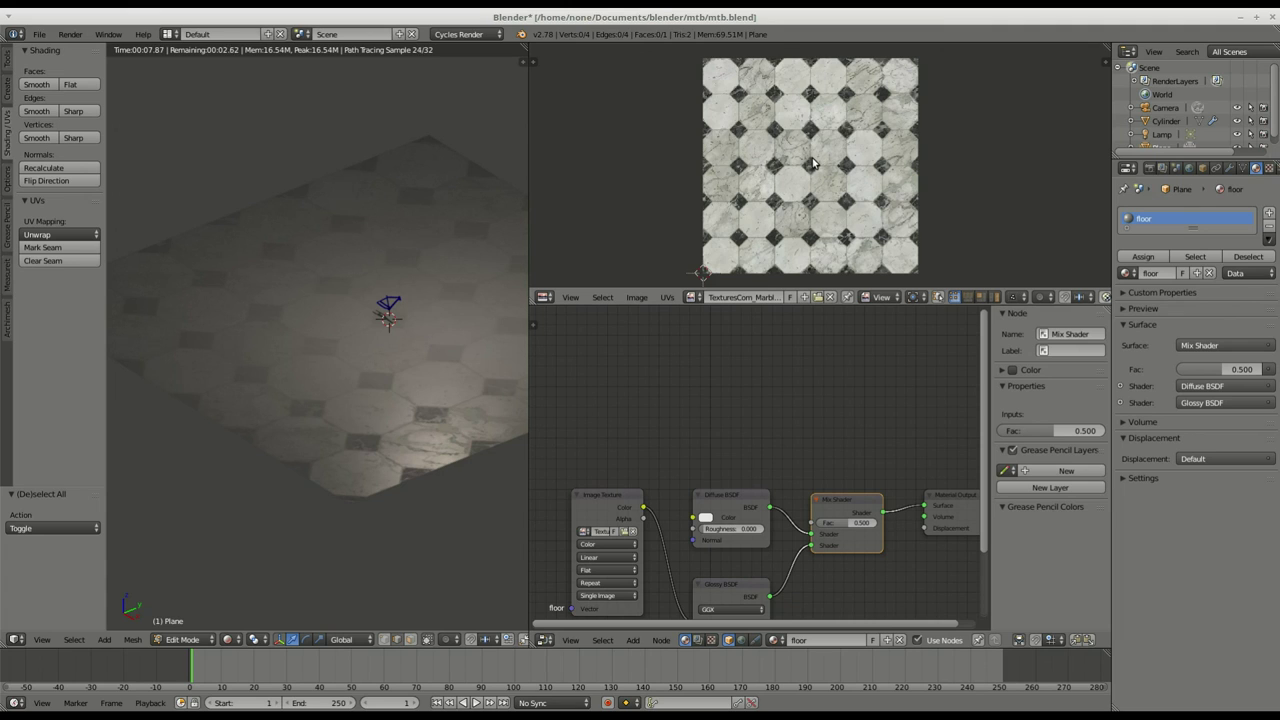
{"action": "key", "text": "a"}
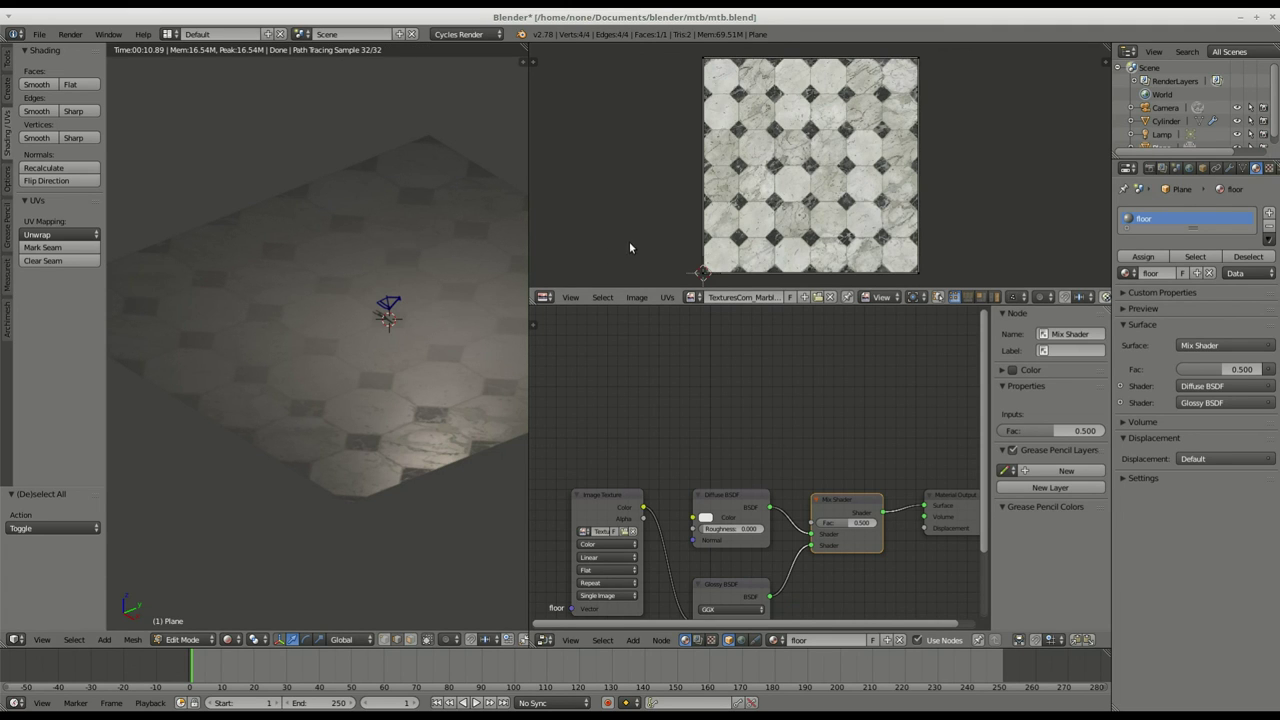
{"action": "key", "text": "s"}
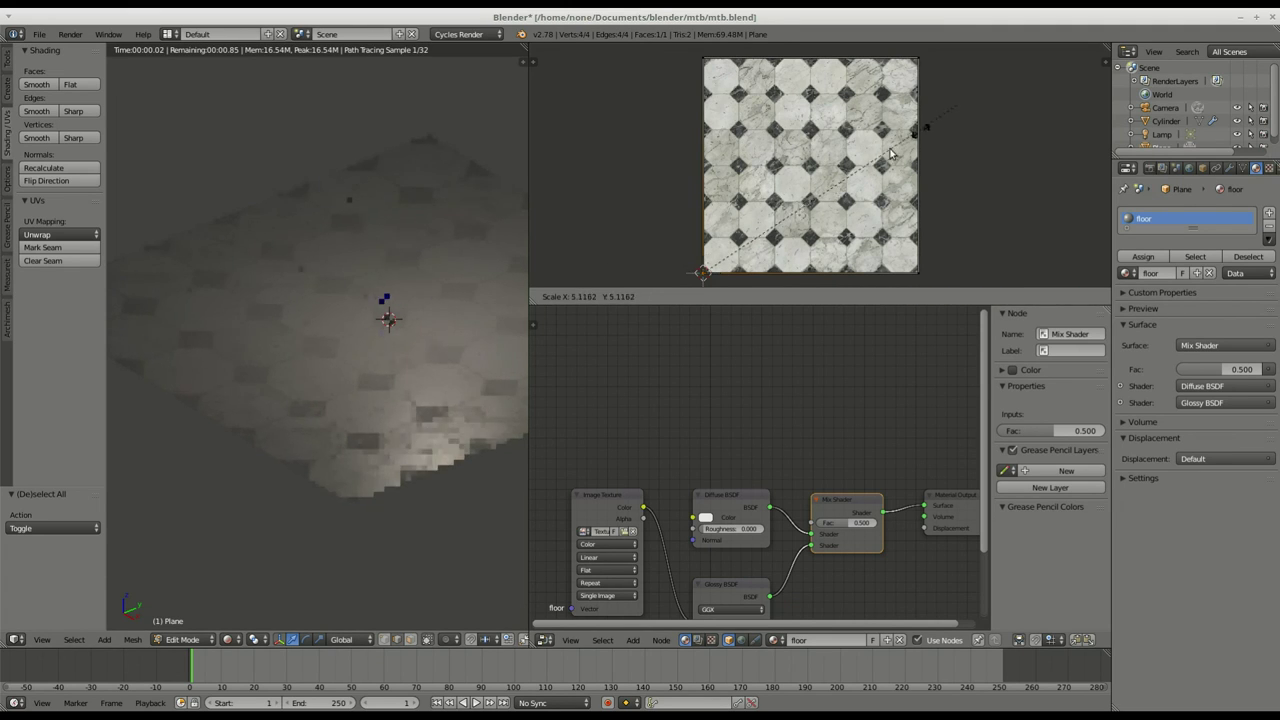
{"action": "right_click", "coordinate": [767, 211]}
{"action": "key", "text": "s"}
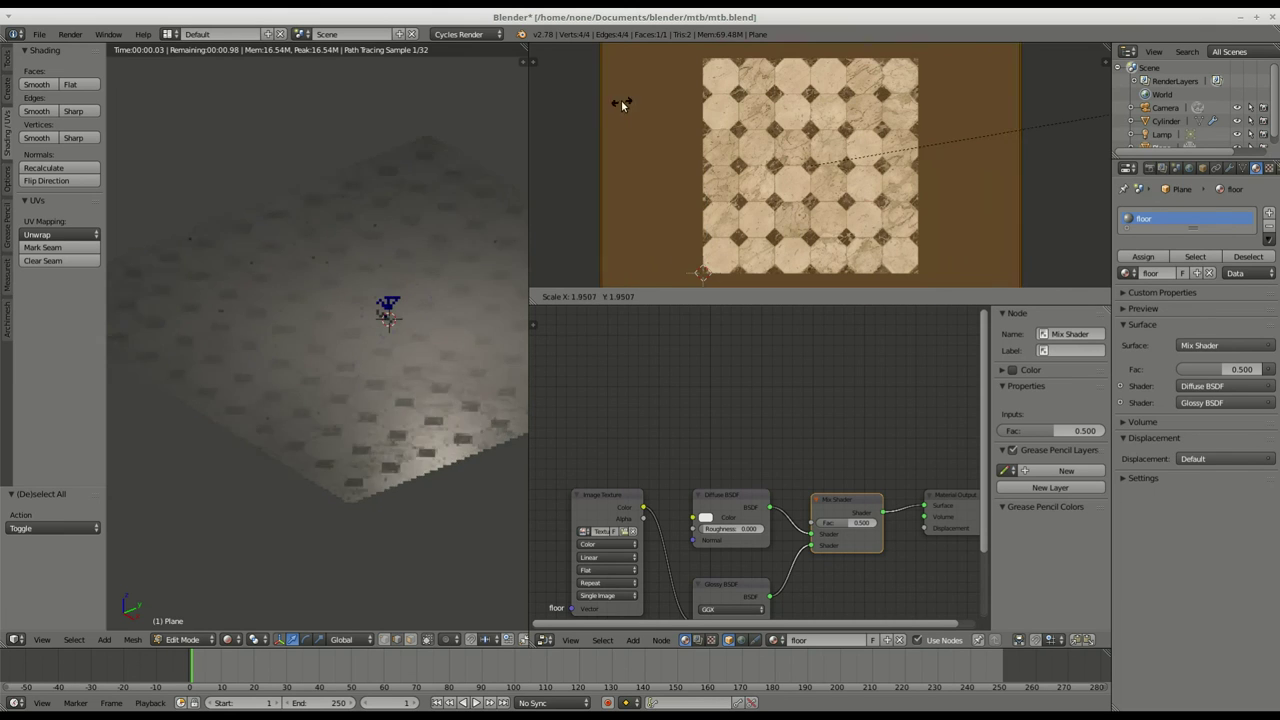
{"action": "left_click", "coordinate": [1030, 93]}
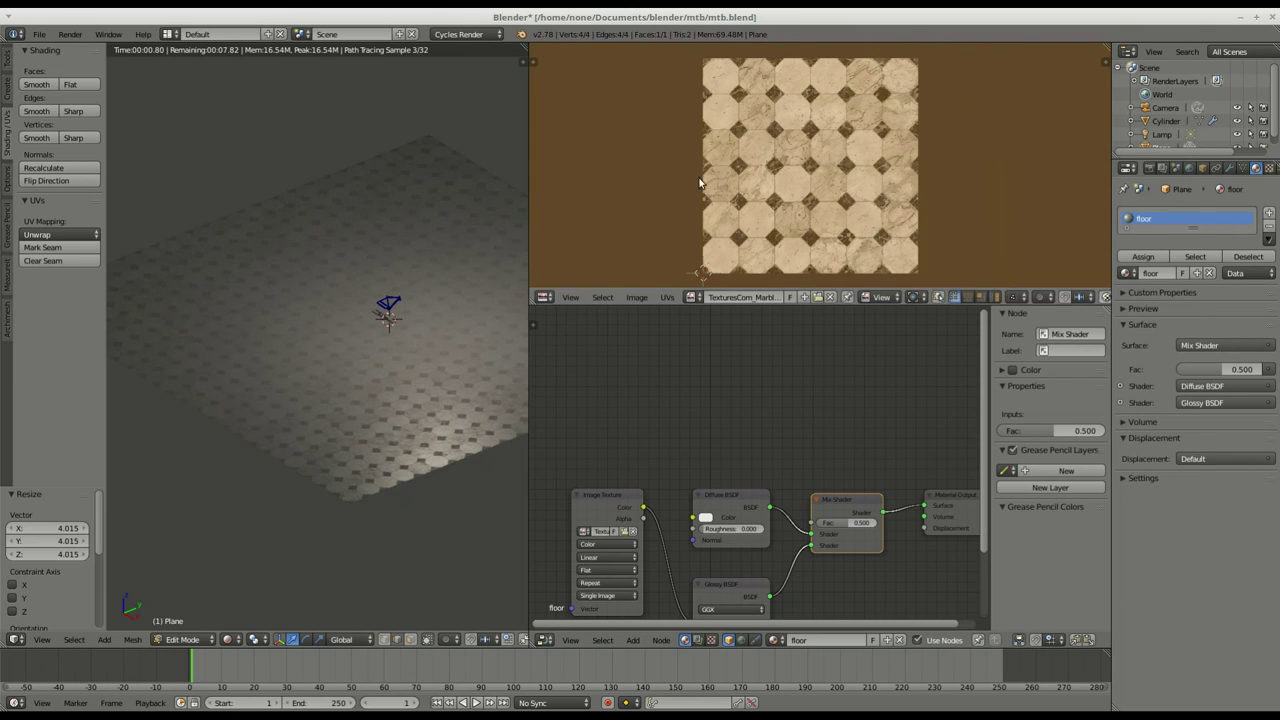
- Link the Image Texture colour output to the Diffuse BSDF colour input in the floor material
{"action": "scroll", "coordinate": [650, 405], "scroll_direction": "down", "scroll_amount": 3}
{"action": "scroll", "coordinate": [672, 608], "scroll_direction": "up", "scroll_amount": 6}
{"action": "left_click_drag", "start_coordinate": [628, 413], "coordinate": [690, 427]}
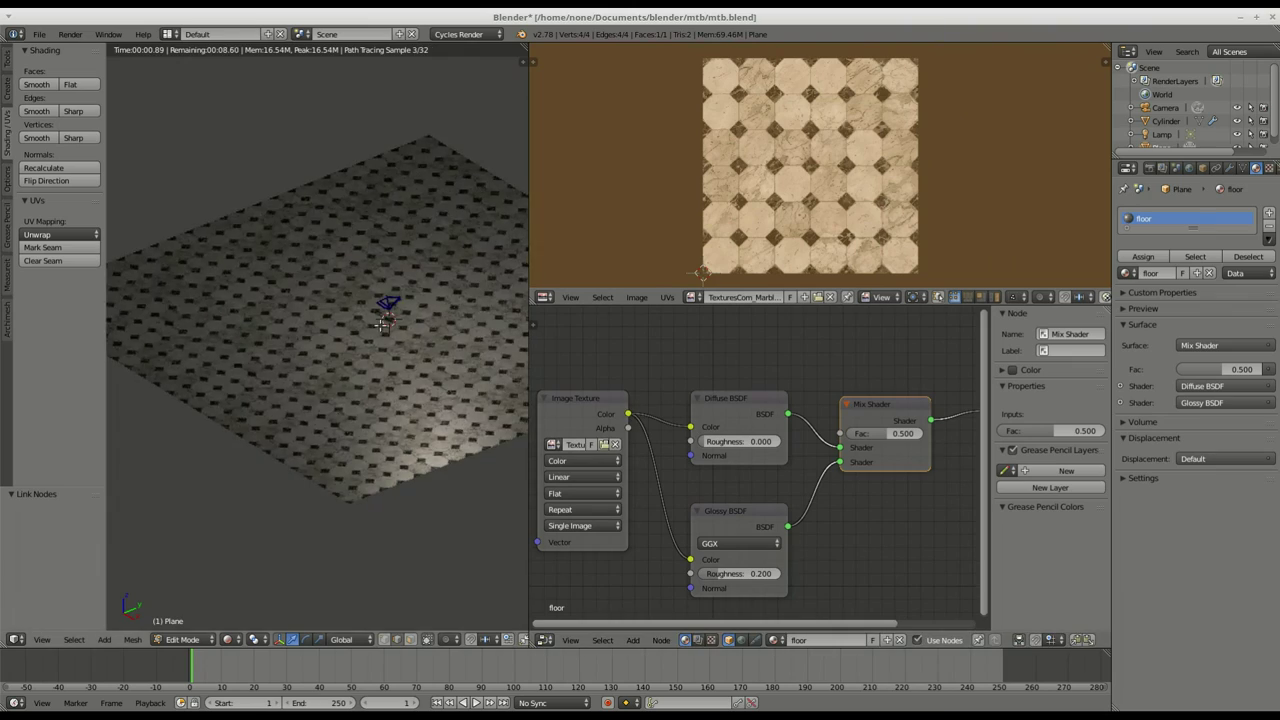
- Scale the plane's UVs up further so the floor tiles look smaller beneath the bike frame, then deselect the UVs
{"action": "scroll", "coordinate": [389, 310], "scroll_direction": "up", "scroll_amount": 9}
{"action": "scroll", "coordinate": [389, 310], "scroll_direction": "up", "scroll_amount": 2}
{"action": "middle_click_drag", "start_coordinate": [389, 310], "coordinate": [389, 294]}
{"action": "scroll", "coordinate": [389, 300], "scroll_direction": "down", "scroll_amount": 2}
{"action": "key", "text": "a"}
{"action": "key", "text": "a"}
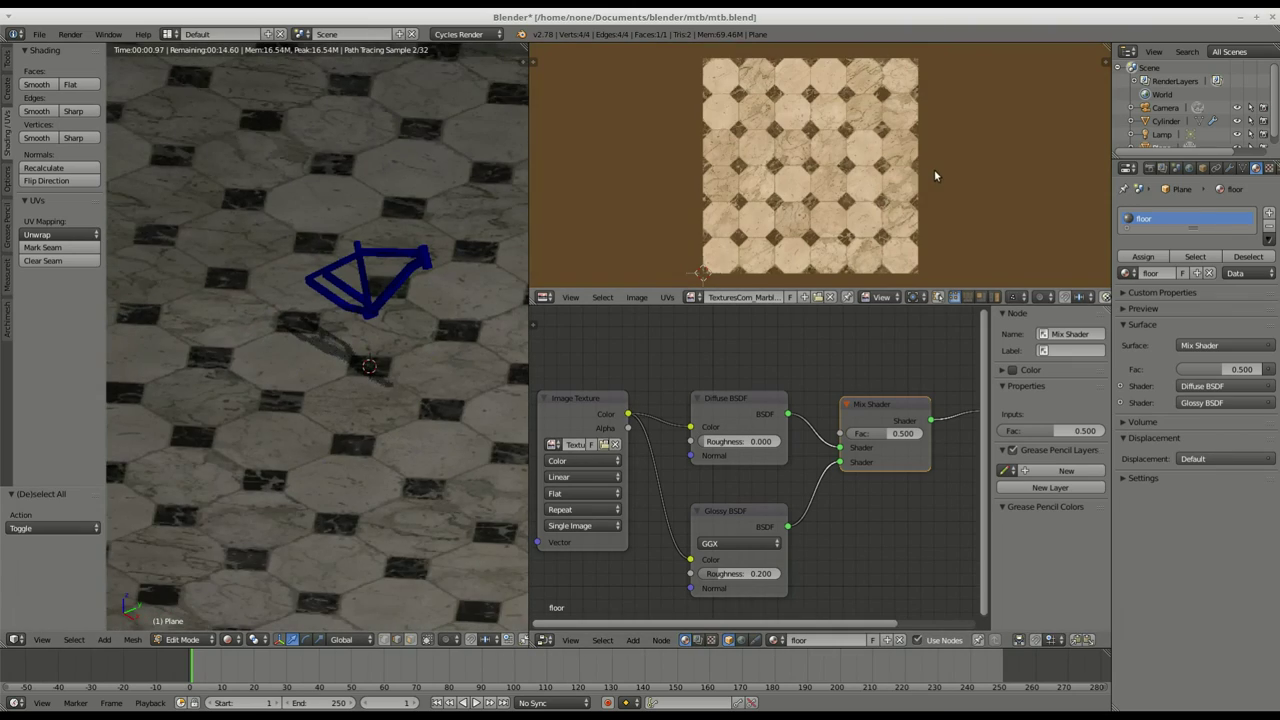
{"action": "key", "text": "s"}
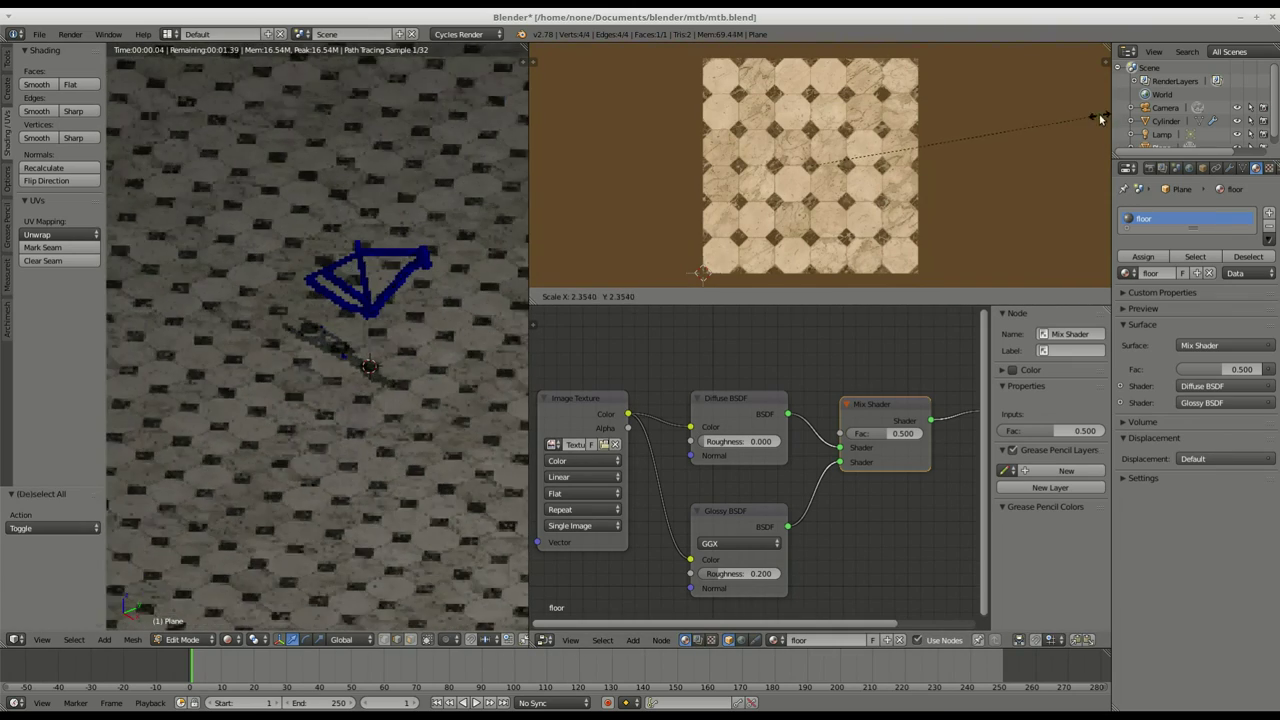
{"action": "left_click", "coordinate": [1099, 118]}
{"action": "key", "text": "a"}
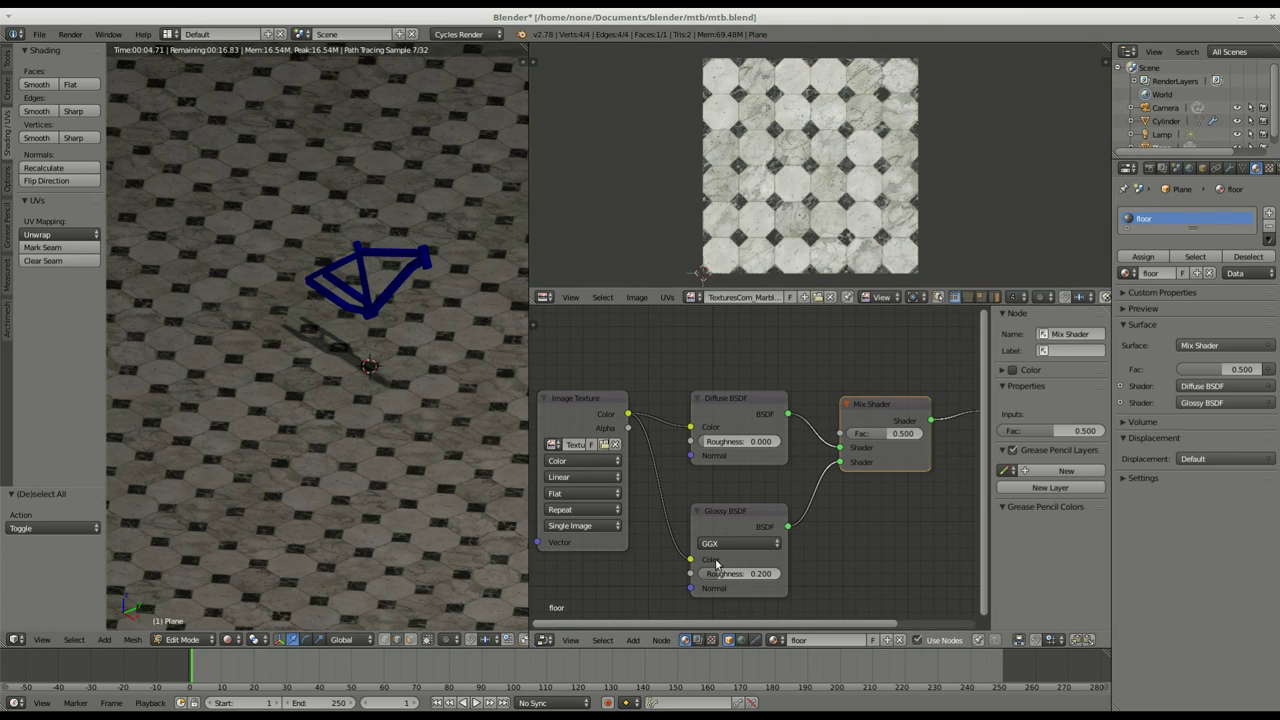
- Set the floor's Glossy BSDF roughness to 0.000 and its Mix Shader factor to 0.682
{"action": "left_click_drag", "start_coordinate": [718, 573], "coordinate": [645, 494]}
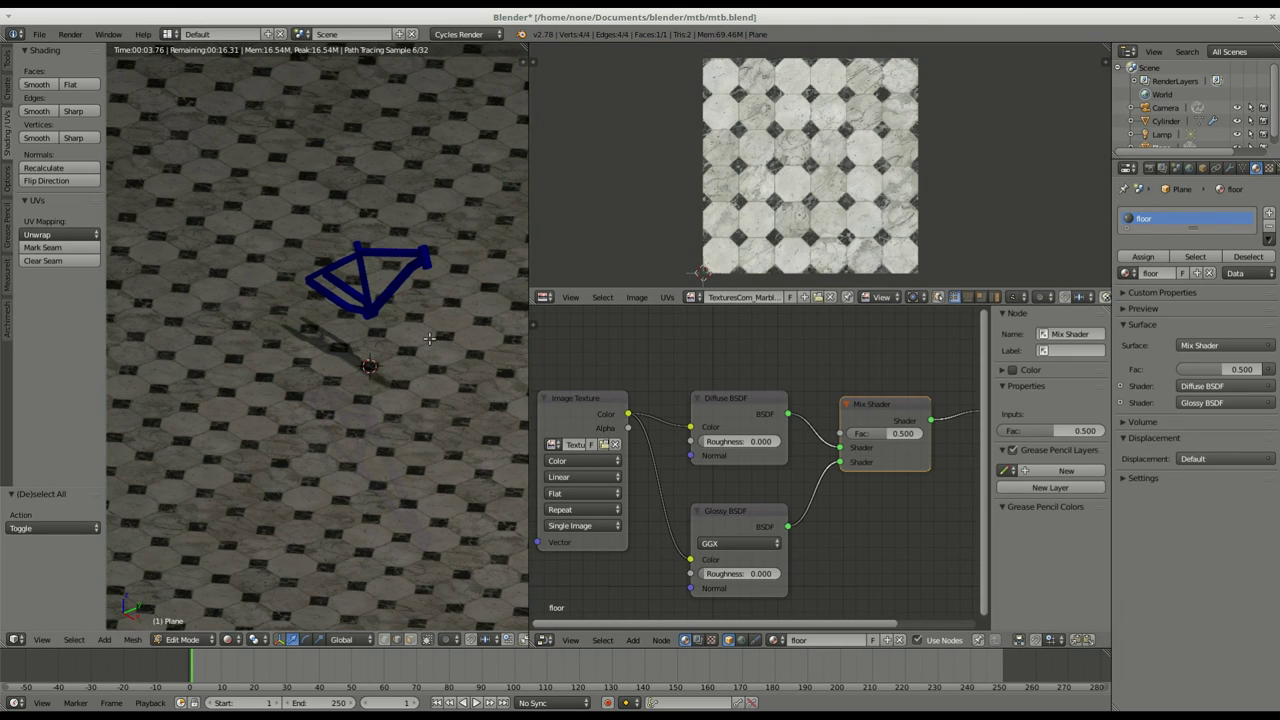
{"action": "scroll", "coordinate": [429, 339], "scroll_direction": "up", "scroll_amount": 3}
{"action": "middle_click_drag", "start_coordinate": [292, 326], "coordinate": [286, 286]}
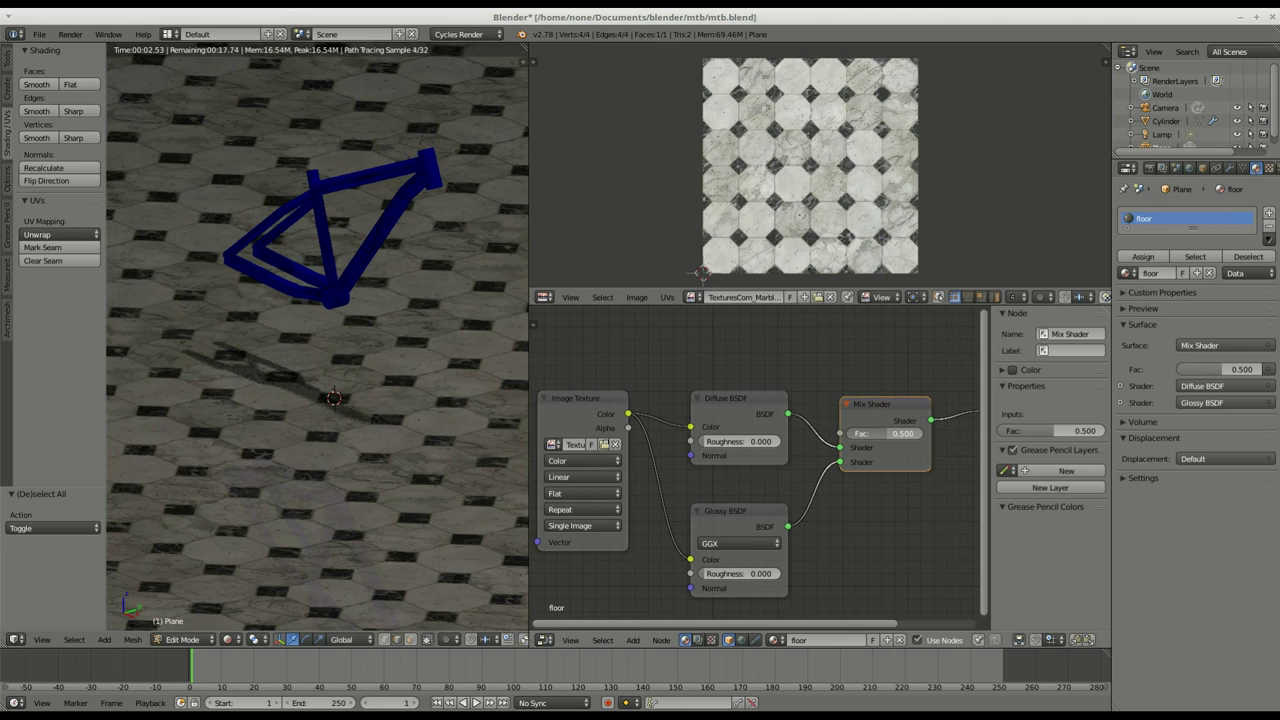
{"action": "left_click_drag", "start_coordinate": [886, 434], "coordinate": [900, 434]}
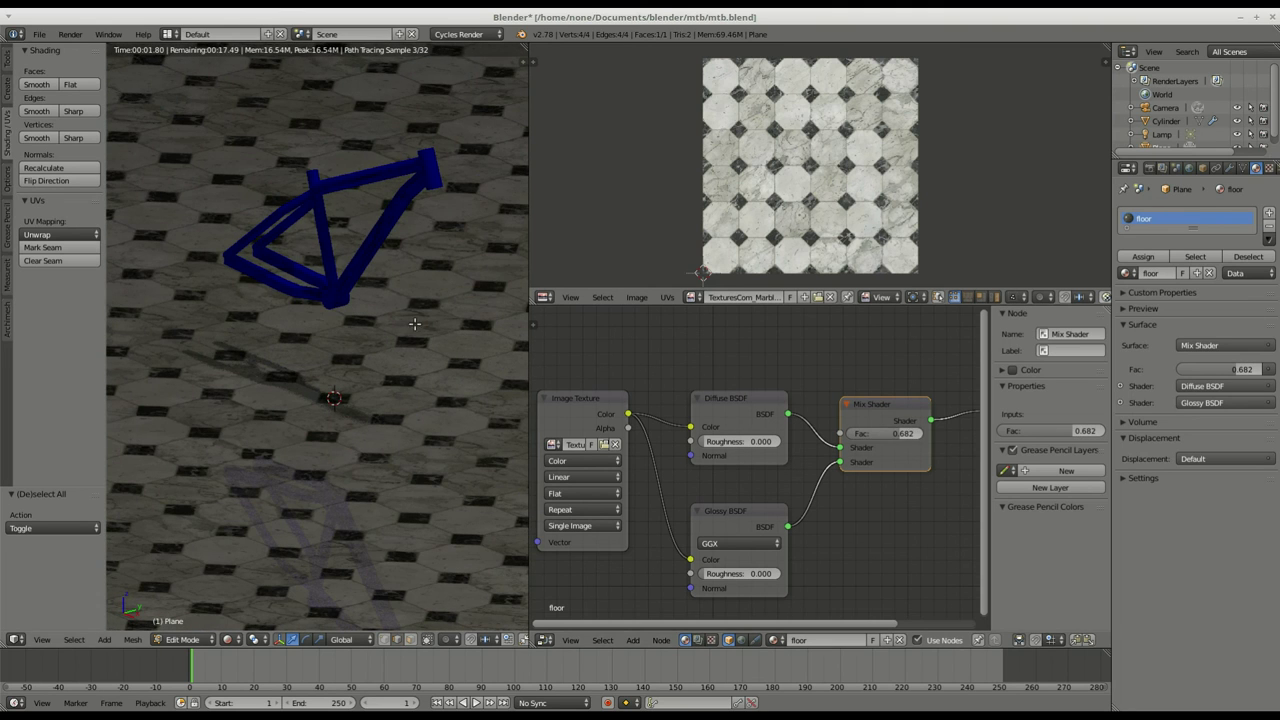
{"action": "scroll", "coordinate": [667, 487], "scroll_direction": "down", "scroll_amount": 2}
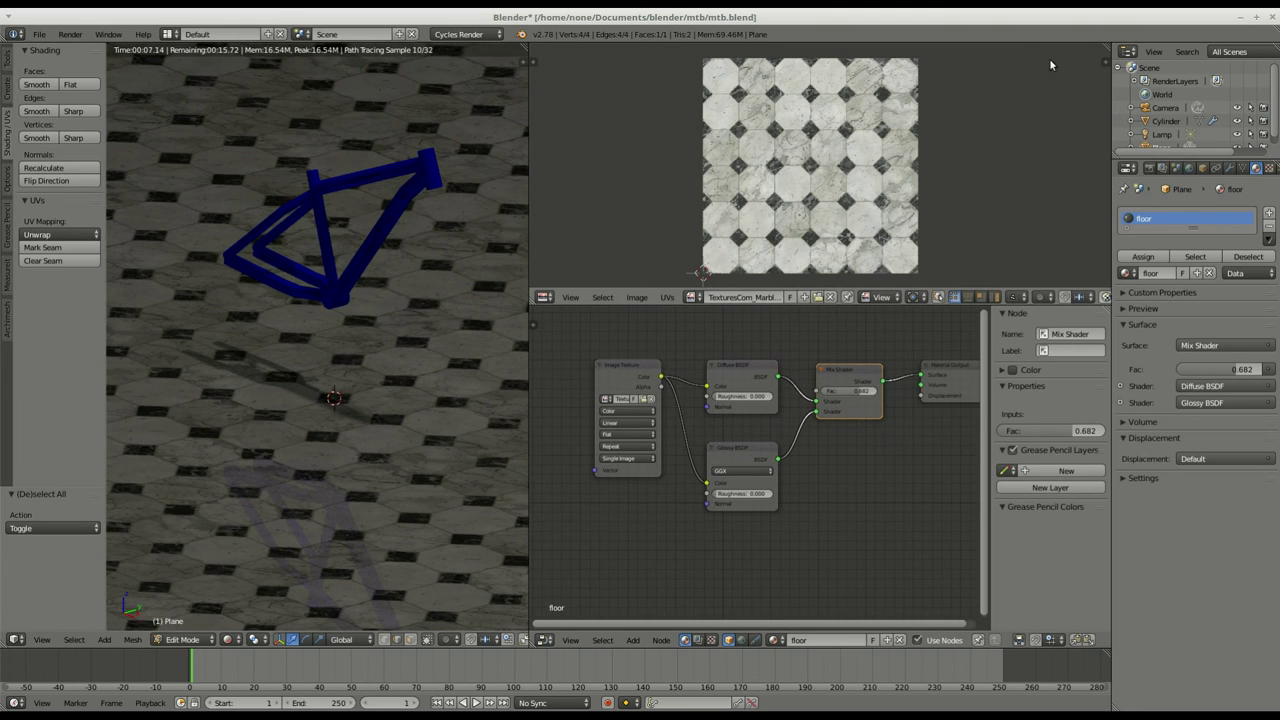
- Try to merge the image editor areas stacked above the node editor
{"action": "left_click_drag", "start_coordinate": [532, 303], "coordinate": [573, 168]}
{"action": "left_click_drag", "start_coordinate": [1106, 42], "coordinate": [743, 108]}
{"action": "left_click_drag", "start_coordinate": [536, 152], "coordinate": [534, 120]}
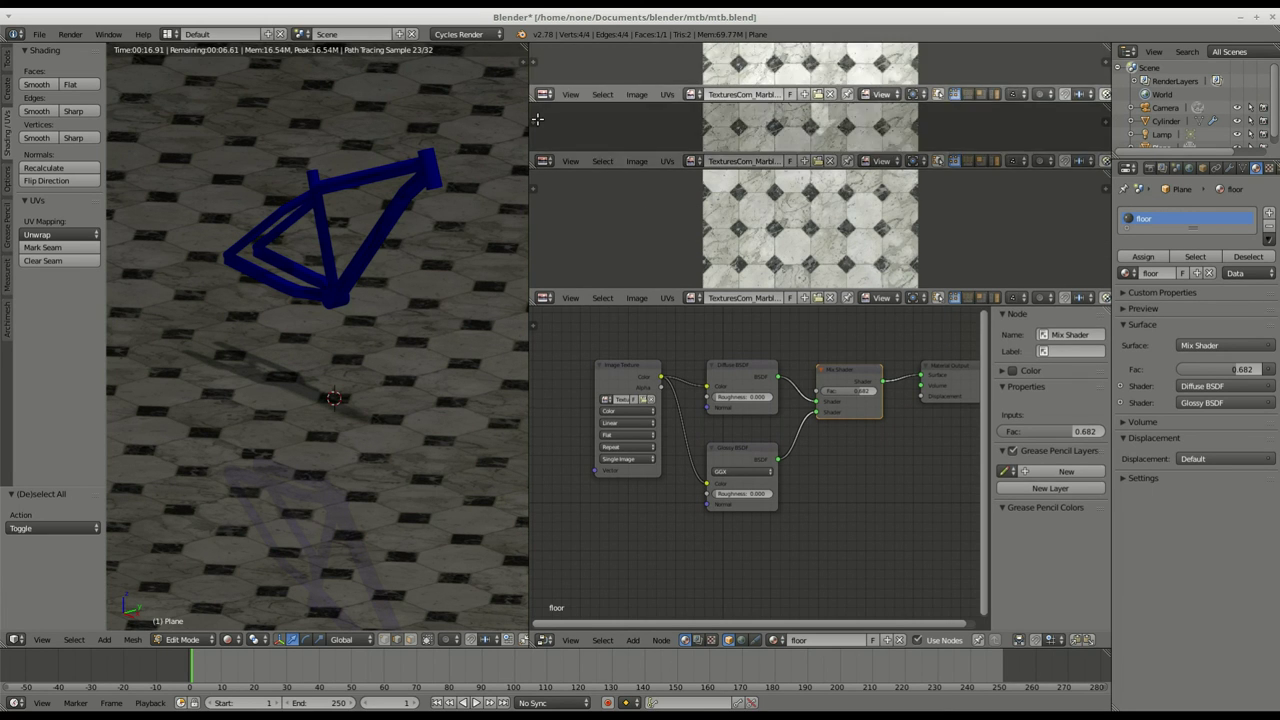
{"action": "left_click_drag", "start_coordinate": [534, 165], "coordinate": [551, 203]}
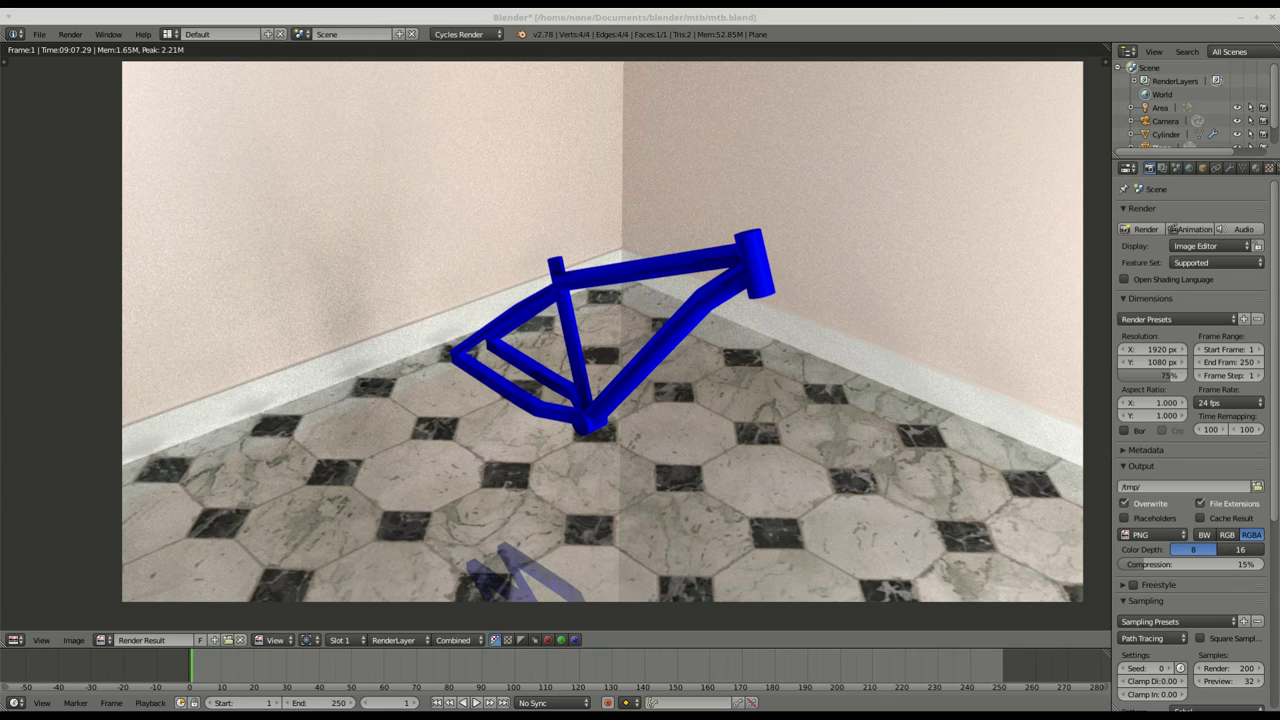